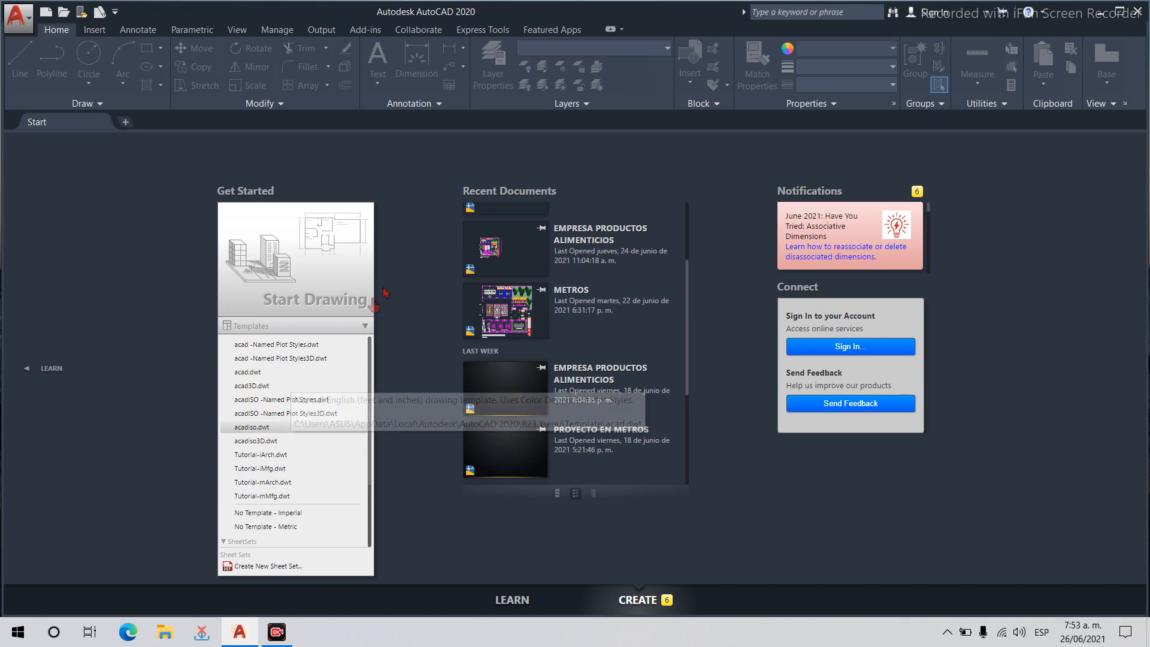
Try setting the blank drawing's insertion scale units to Meters in the Drawing Units settings.
{"action": "left_click", "coordinate": [416, 263]}
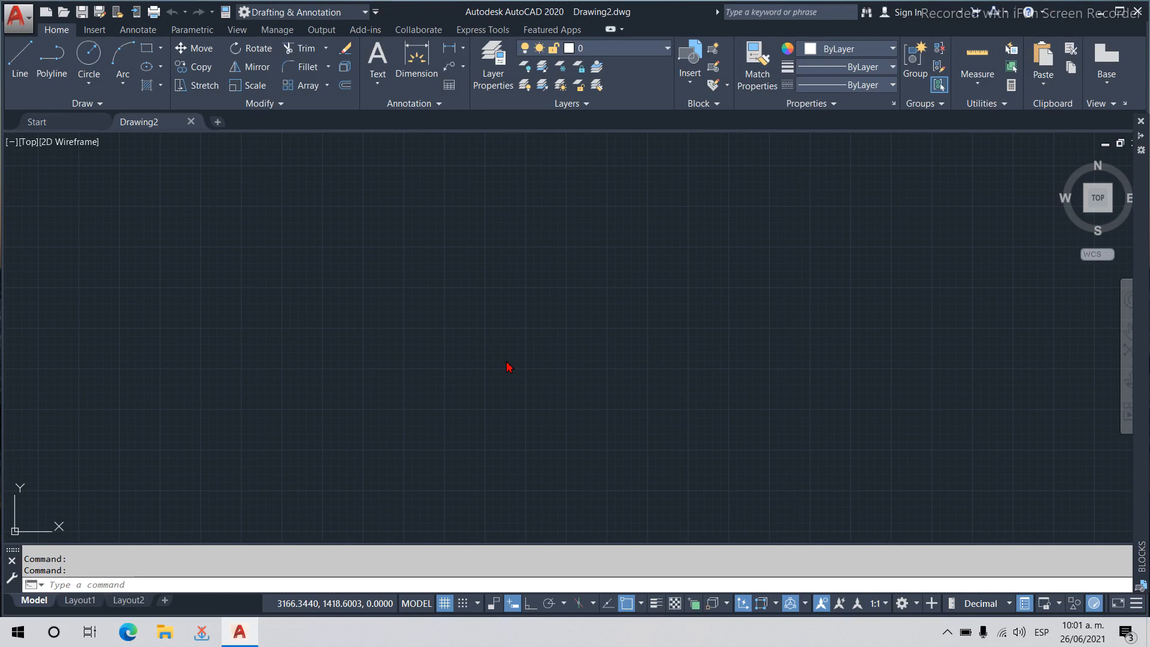
{"action": "left_click", "coordinate": [486, 590]}
{"action": "type", "text": "units"}
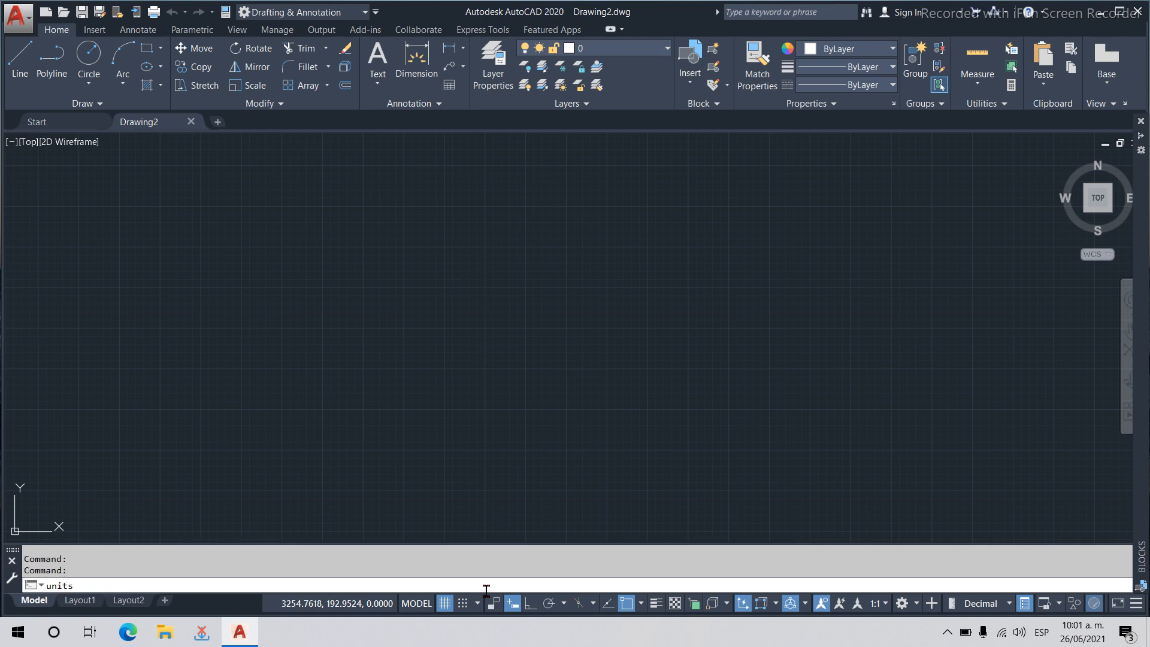
{"action": "key", "text": "Return"}
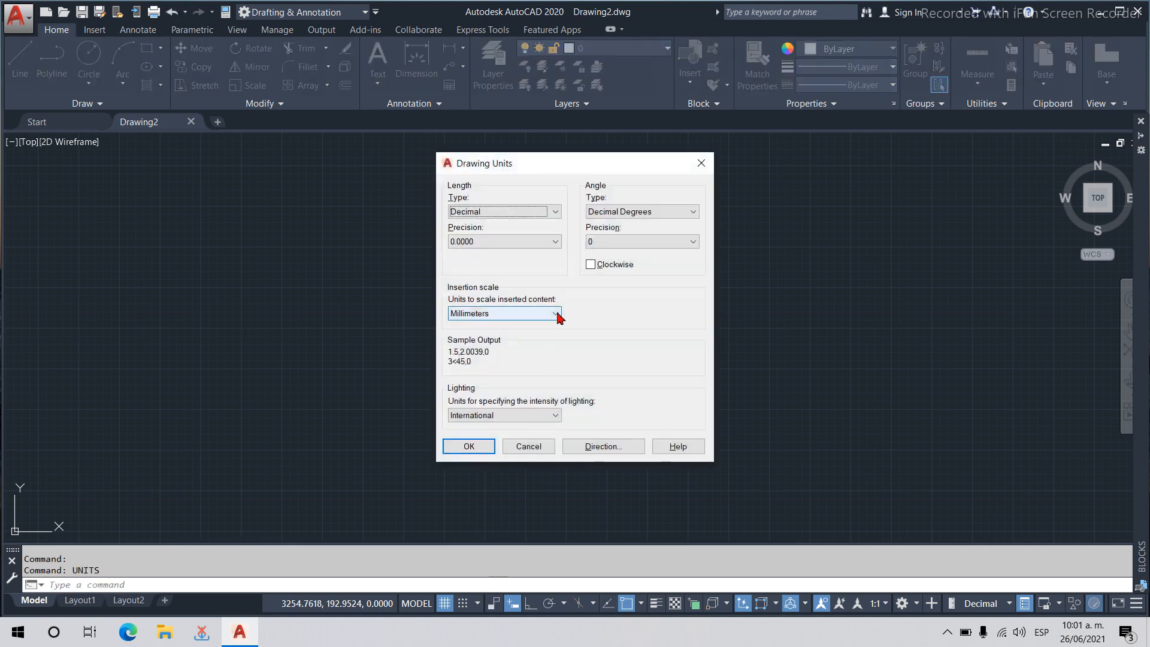
{"action": "left_click", "coordinate": [555, 313]}
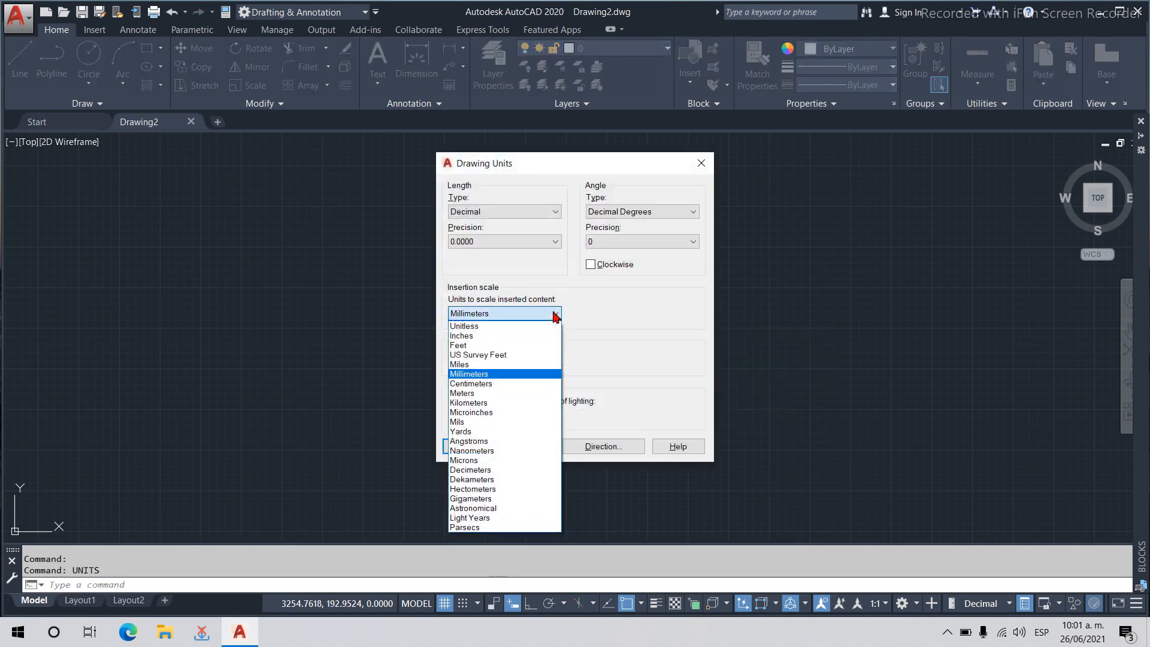
{"action": "left_click", "coordinate": [521, 393]}
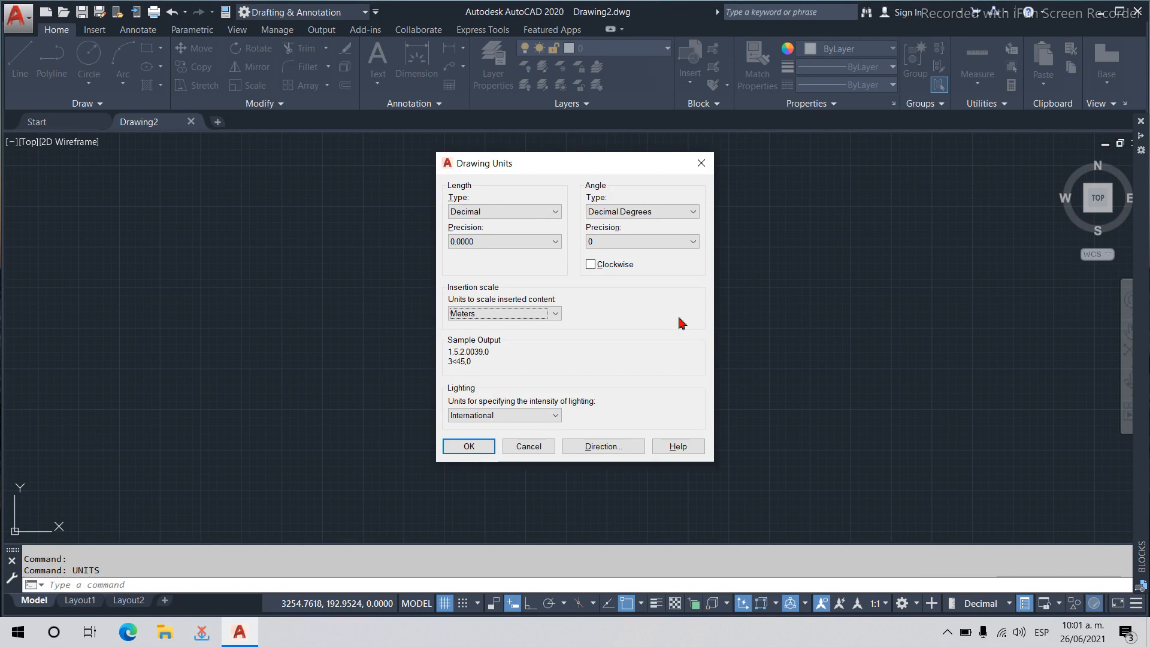
{"action": "left_click", "coordinate": [701, 167]}
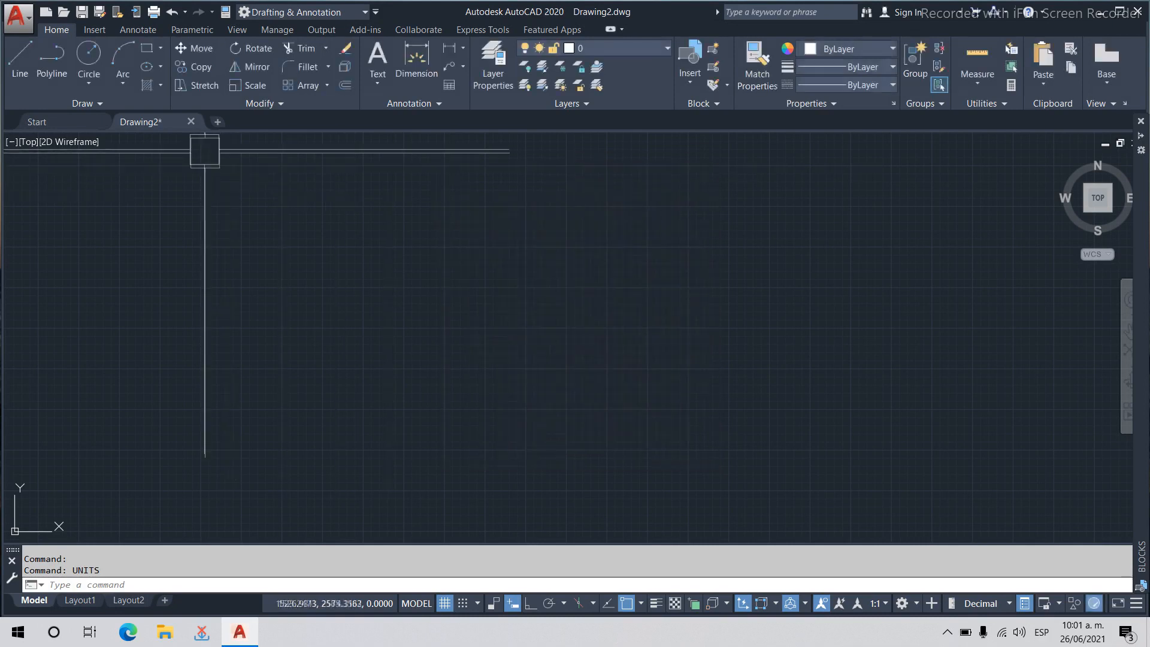
Close the blank drawing without saving and open the recent drawing EMPRESA PRODUCTOS ALIMENTICIOS.
{"action": "left_click", "coordinate": [193, 122]}
{"action": "left_click", "coordinate": [581, 350]}
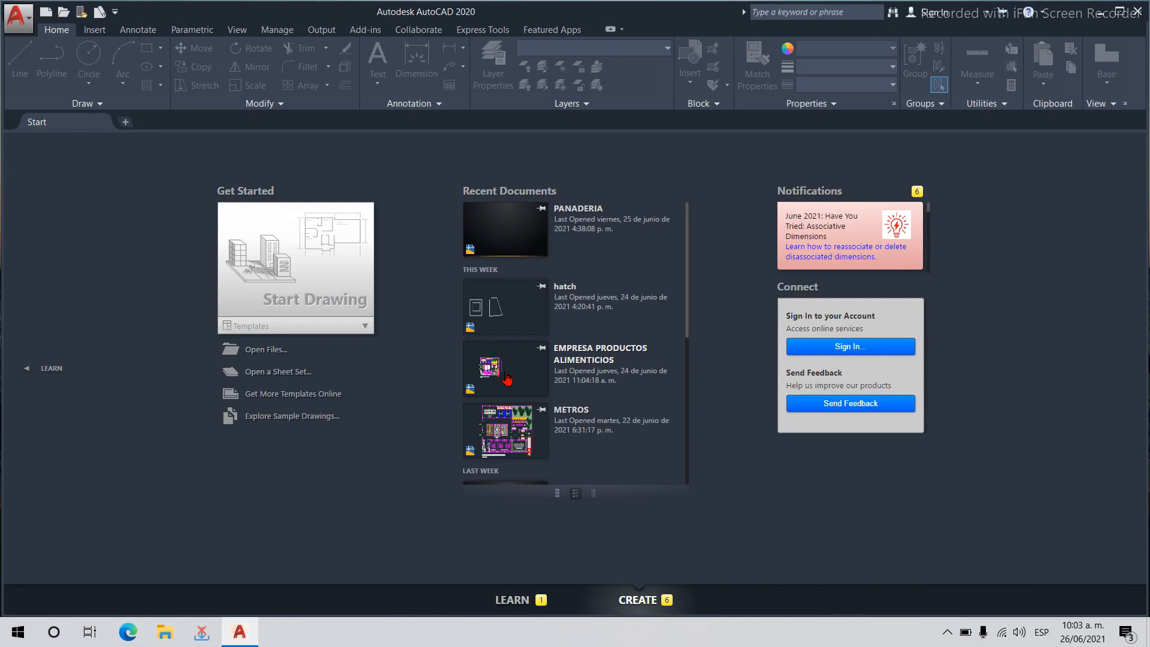
{"action": "left_click", "coordinate": [507, 379]}
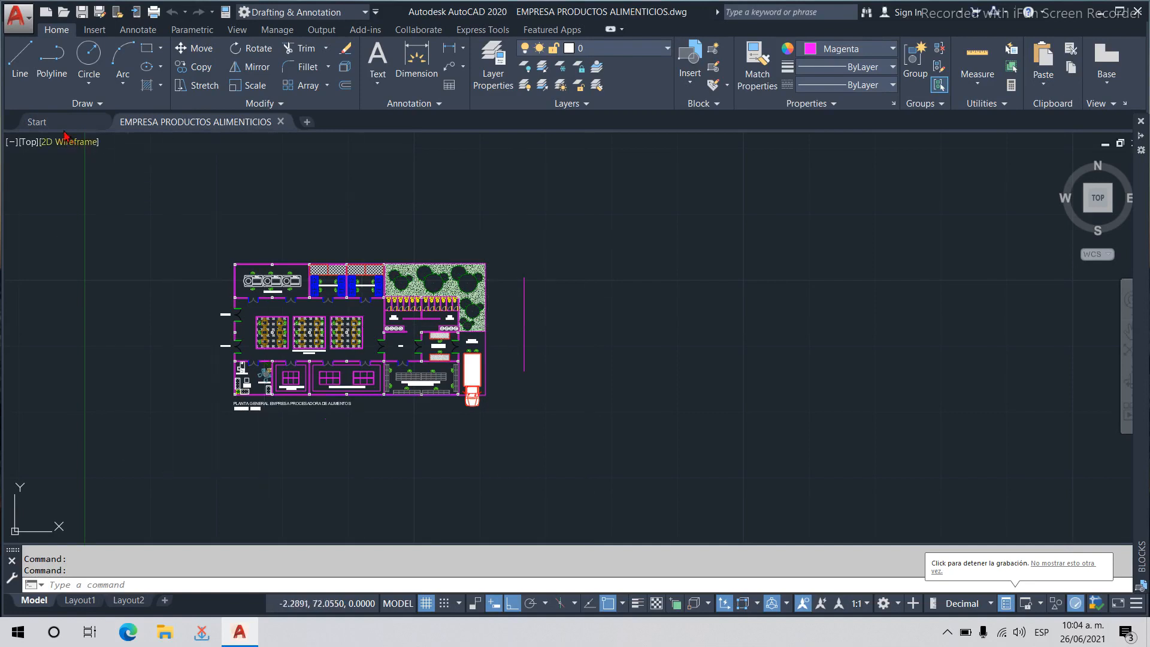
Review the available drawing templates on the Start page and return to the EMPRESA PRODUCTOS ALIMENTICIOS drawing.
{"action": "left_click", "coordinate": [63, 126]}
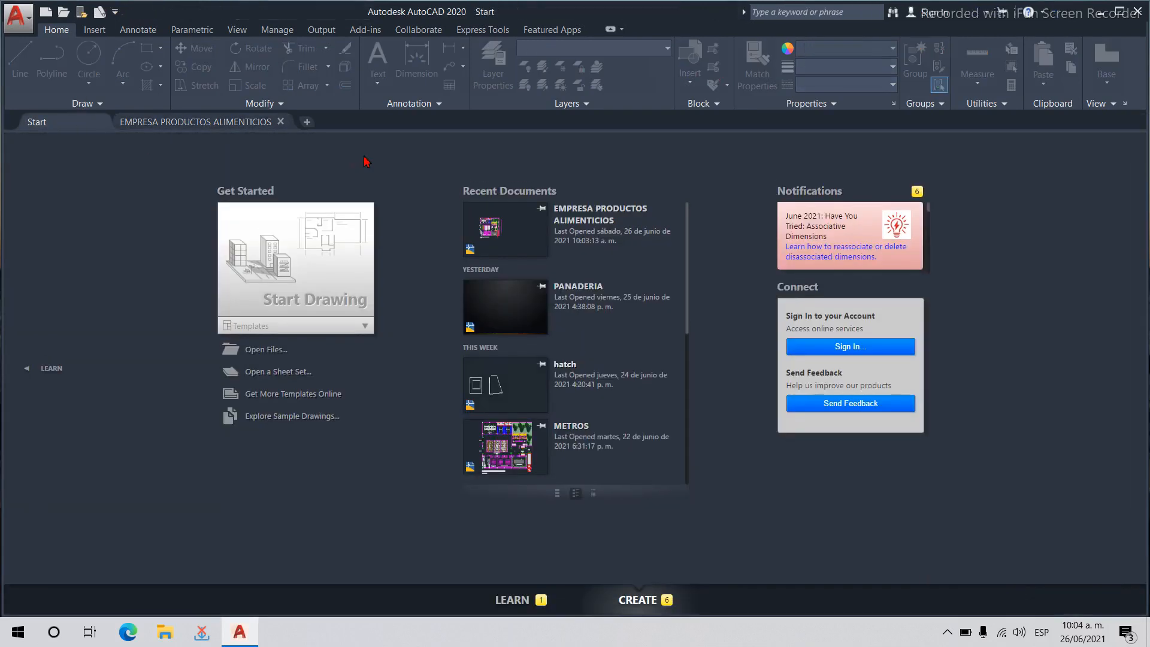
{"action": "left_click", "coordinate": [364, 326]}
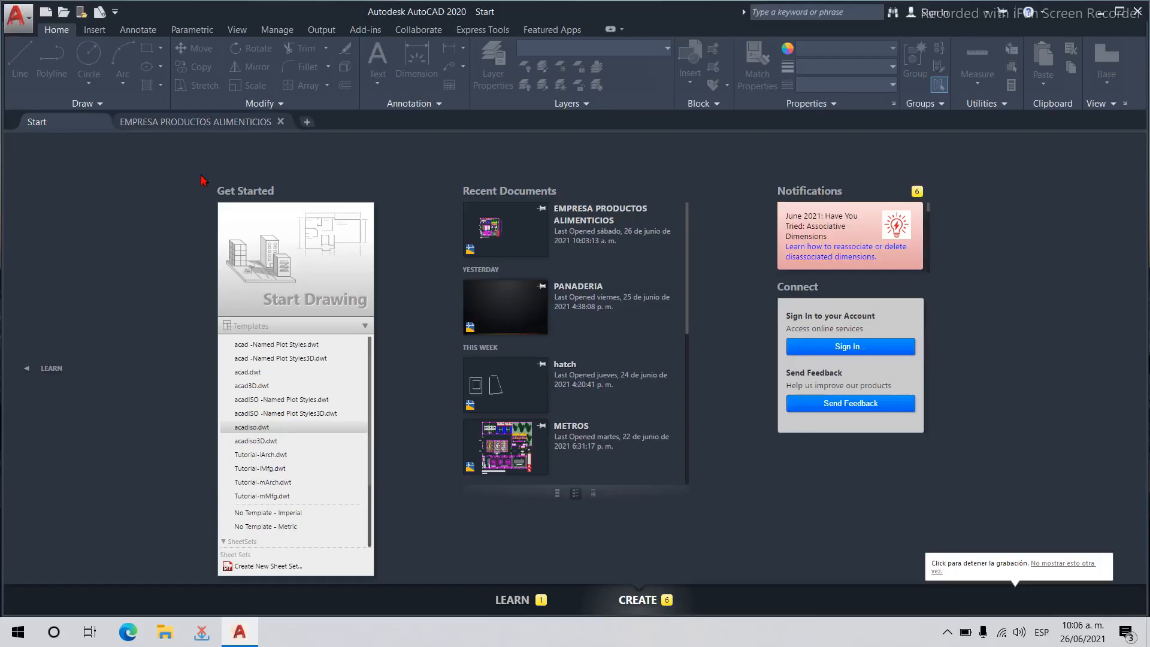
{"action": "left_click", "coordinate": [212, 123]}
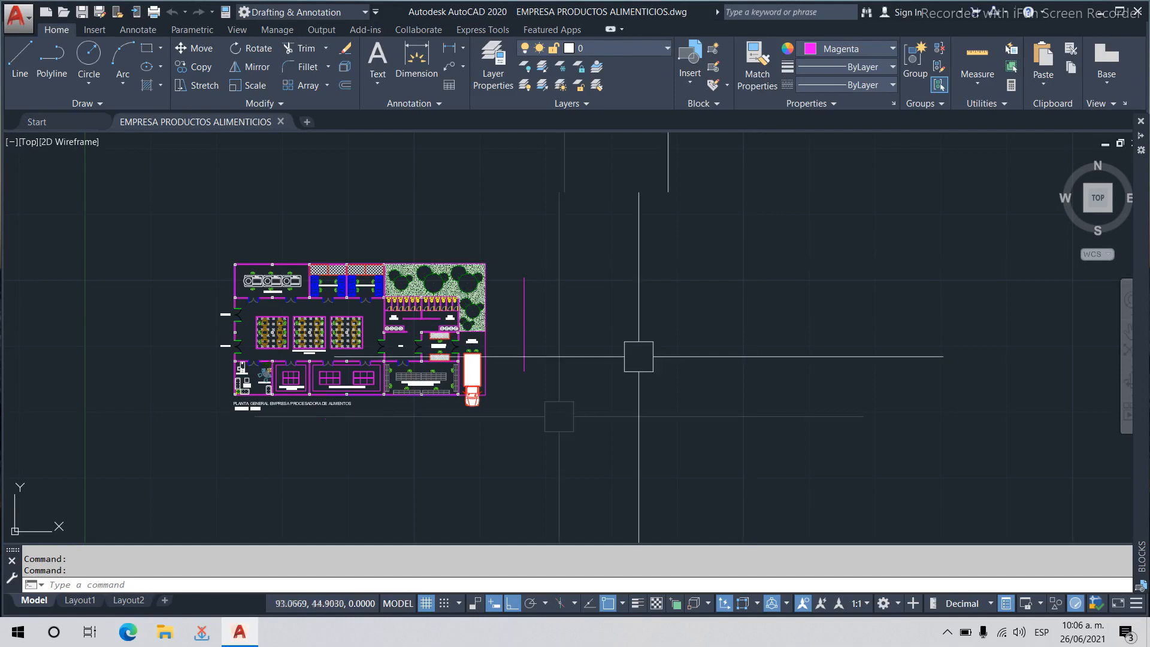
Check the drawing's length unit with the -DWGUNITS command and cancel the command.
{"action": "left_click", "coordinate": [439, 586]}
{"action": "type", "text": "DWGu"}
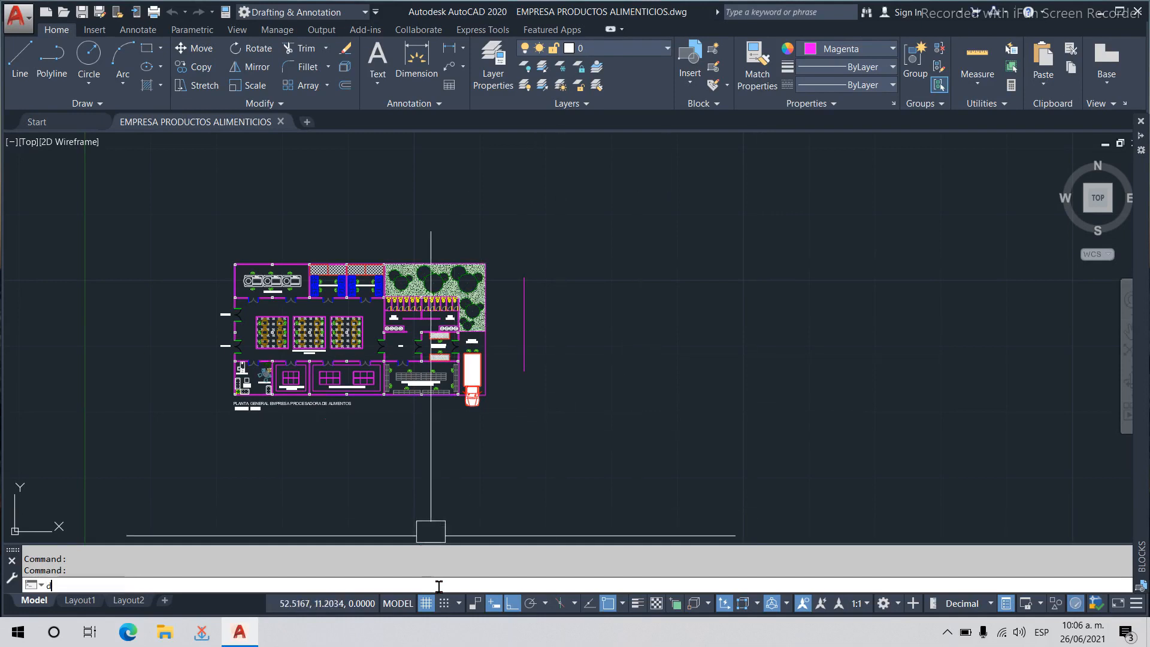
{"action": "type", "text": "nits"}
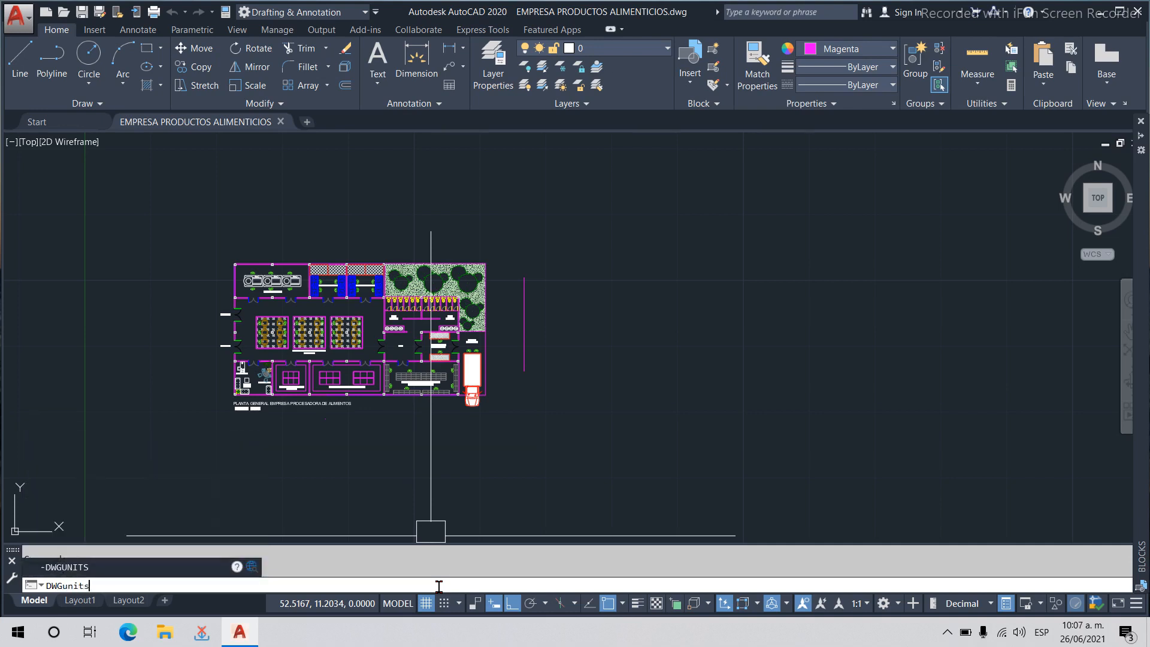
{"action": "key", "text": "Return"}
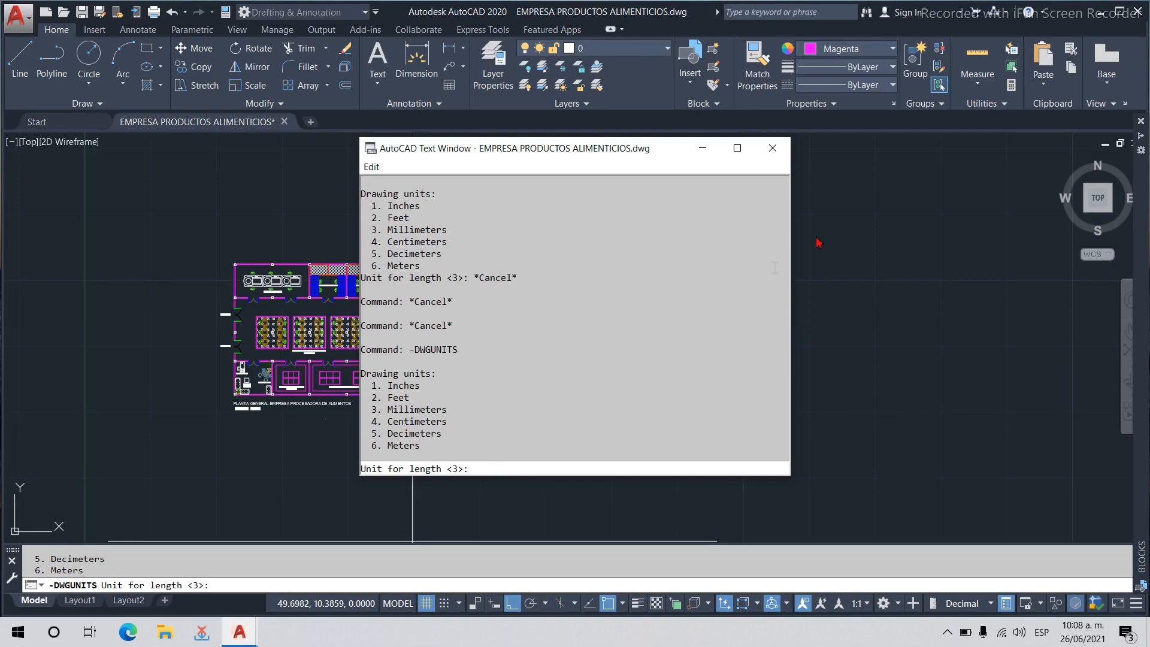
{"action": "left_click", "coordinate": [773, 148]}
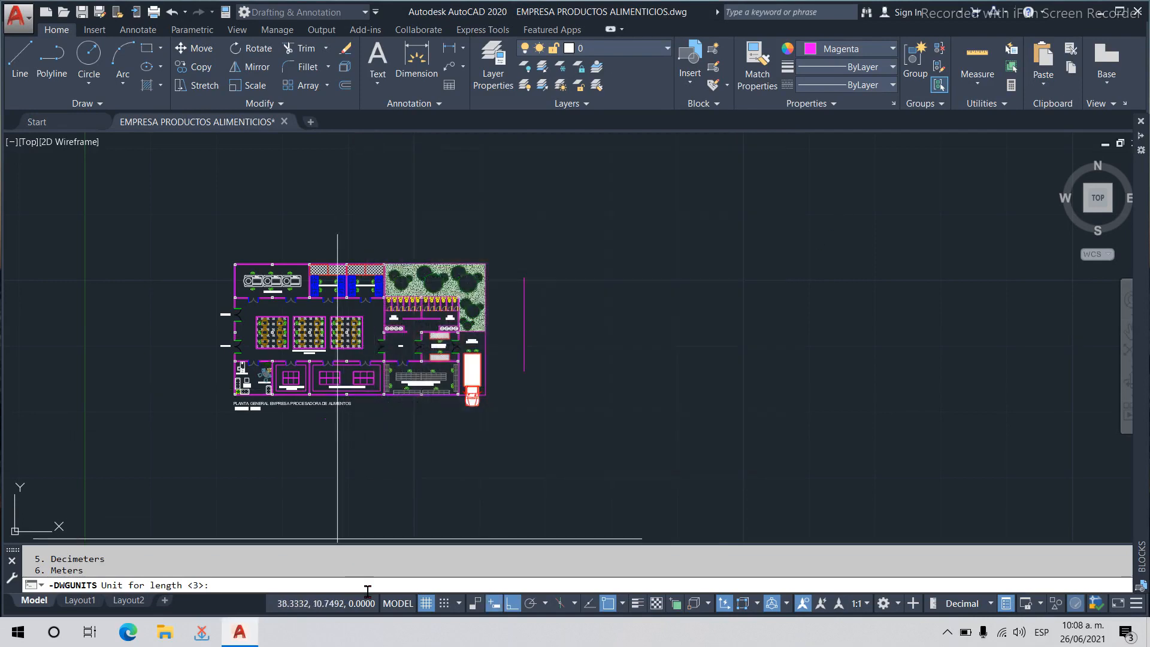
{"action": "key", "text": "Escape"}
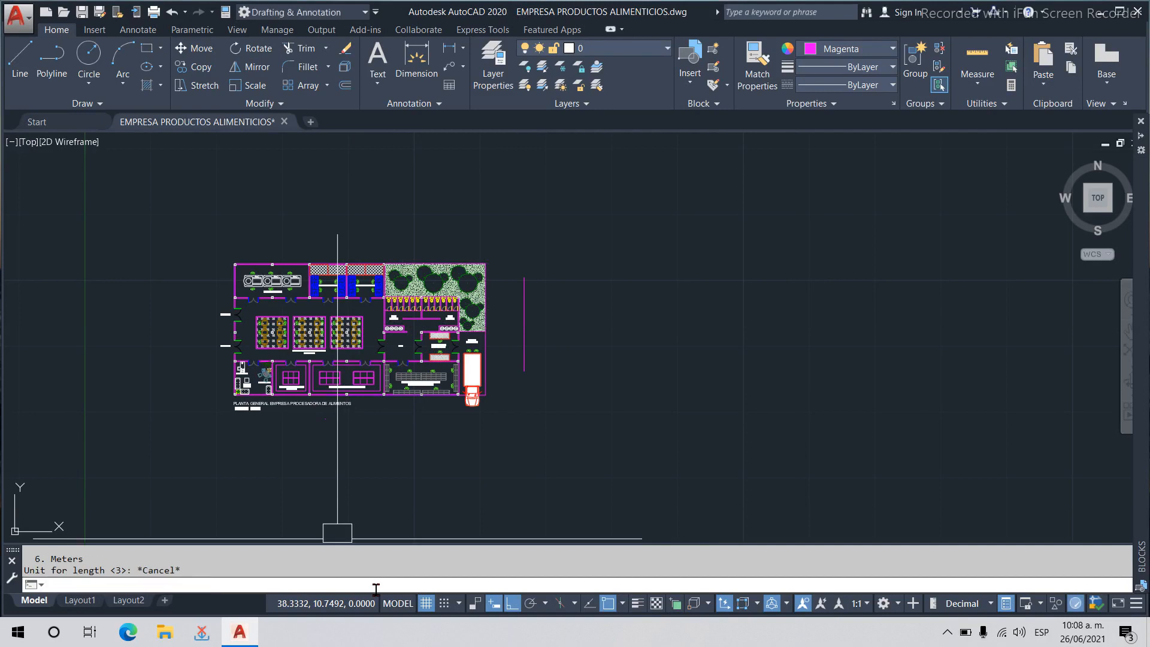
Check the drawing's insertion scale units with the UNITS command.
{"action": "type", "text": "UNITS"}
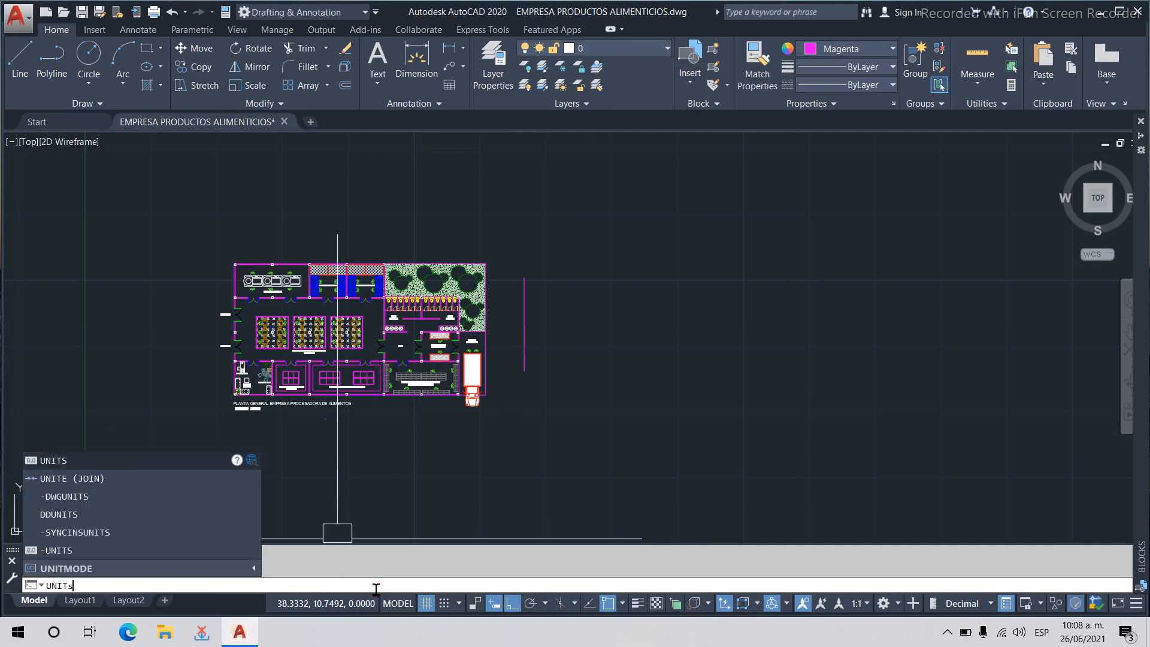
{"action": "key", "text": "Return"}
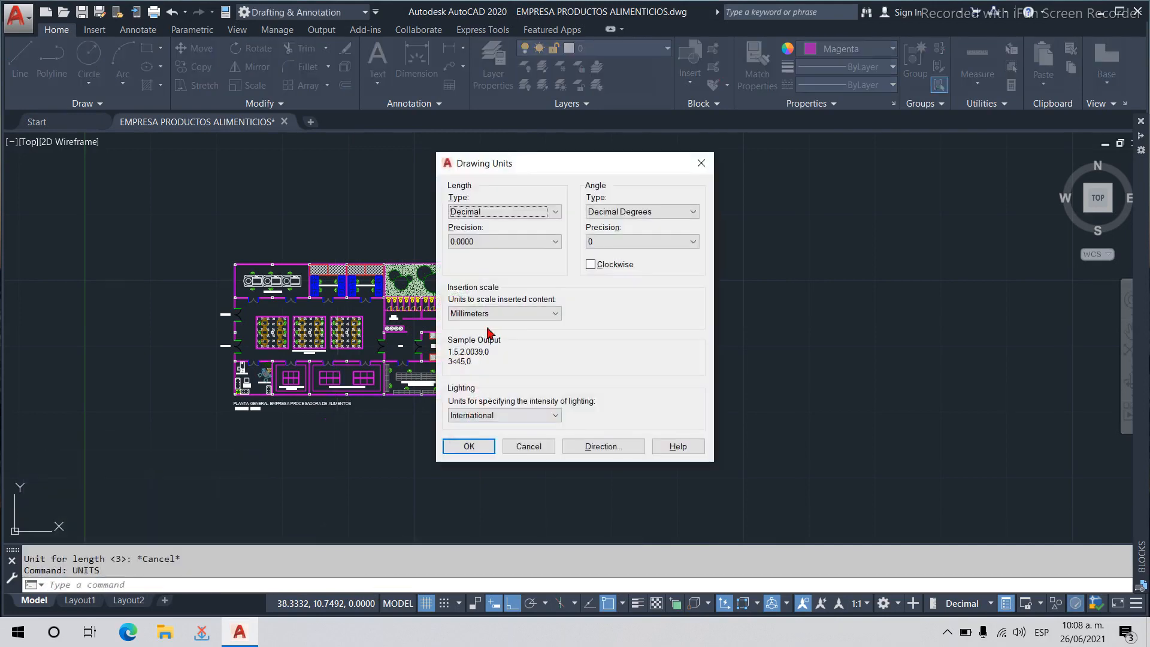
{"action": "left_click", "coordinate": [482, 449]}
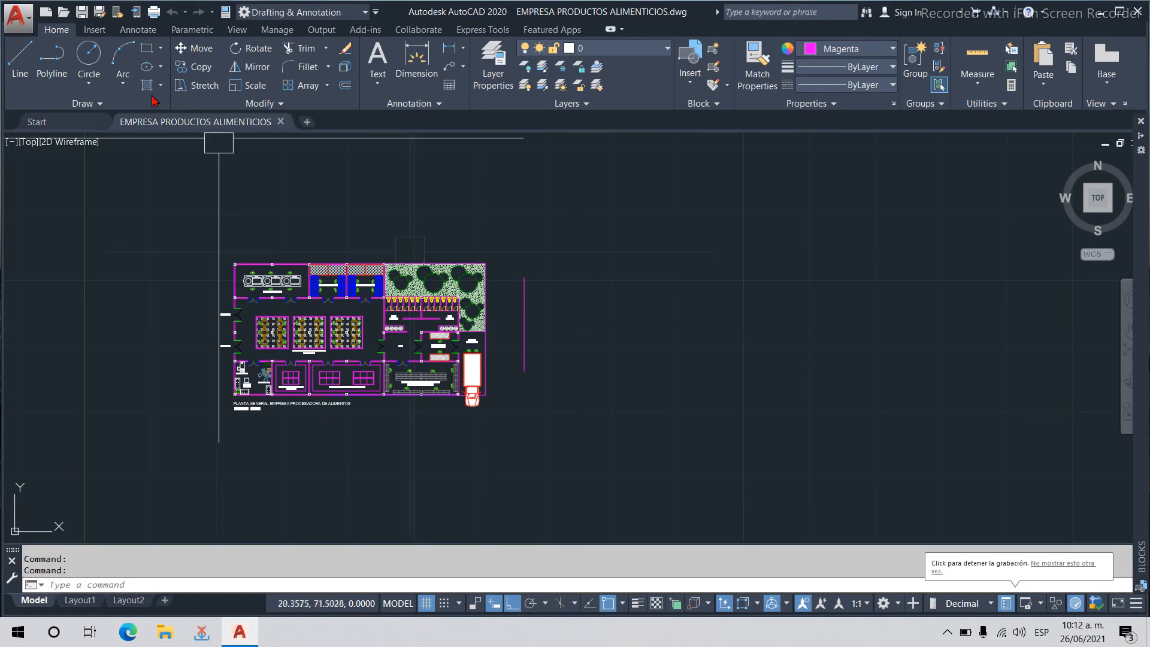
Save the drawing under the new name METROS on the desktop (Escritorio) as an AutoCAD 2018 drawing.
{"action": "left_click", "coordinate": [17, 18]}
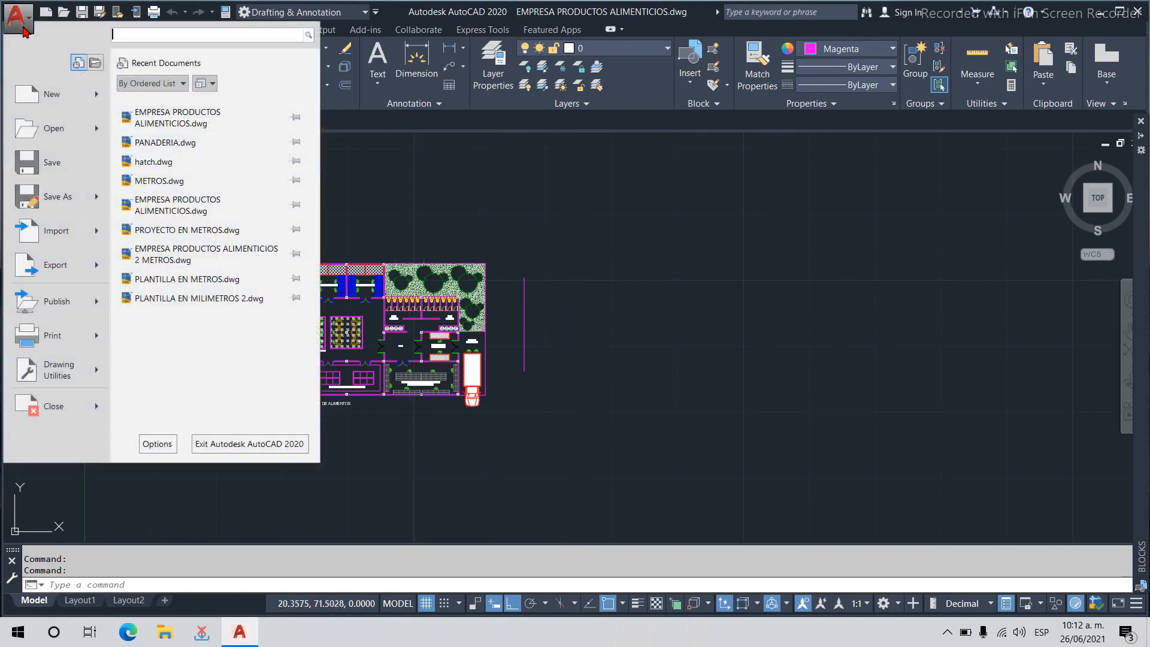
{"action": "key", "text": "Escape"}
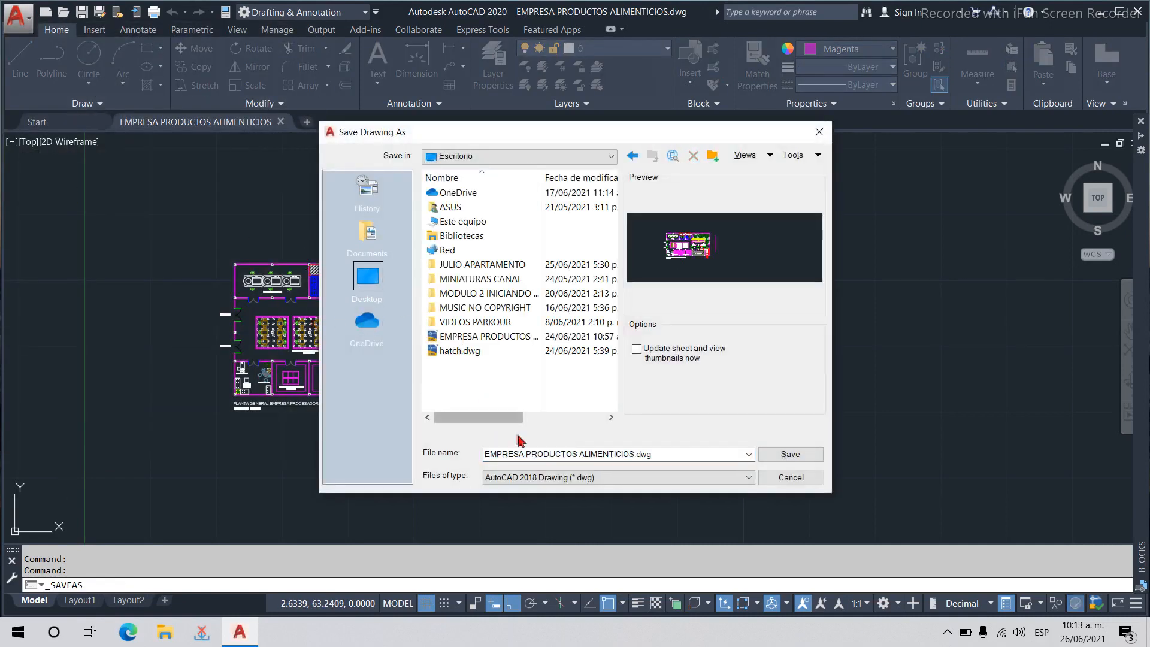
{"action": "left_click", "coordinate": [676, 457]}
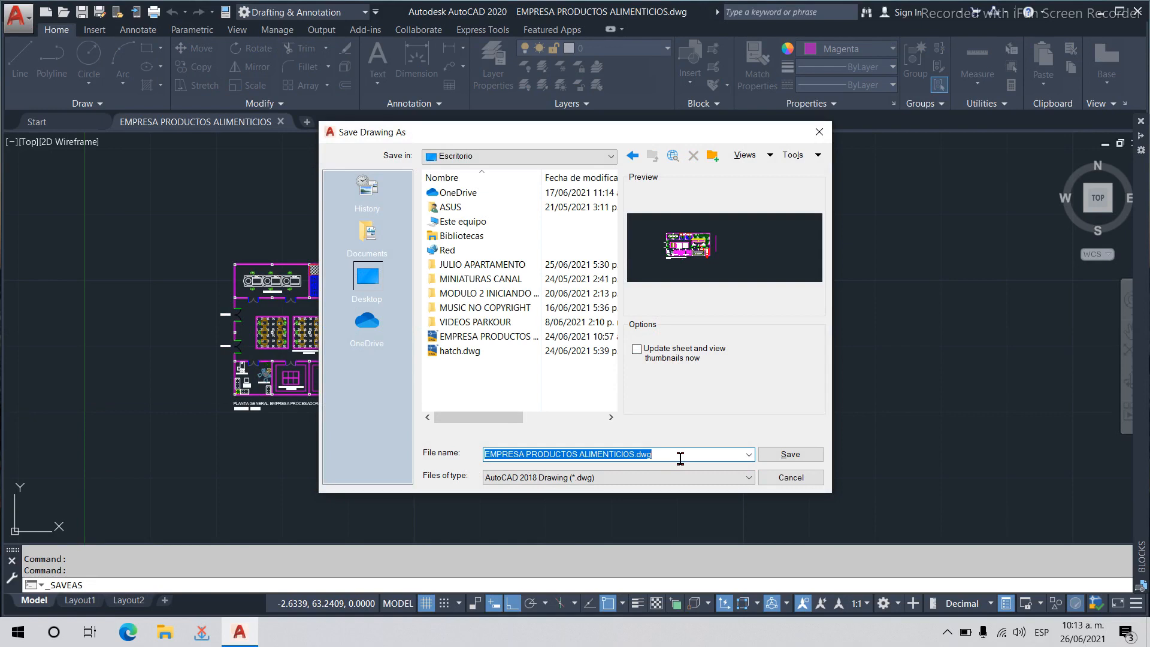
{"action": "type", "text": "METROS"}
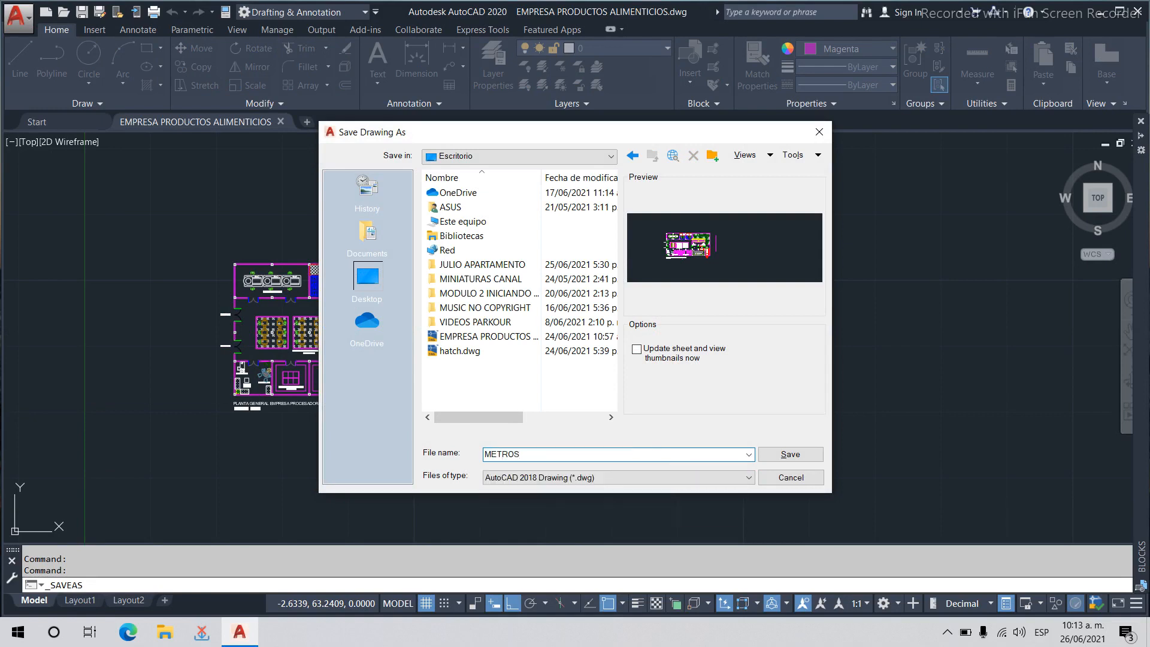
{"action": "left_click", "coordinate": [792, 454]}
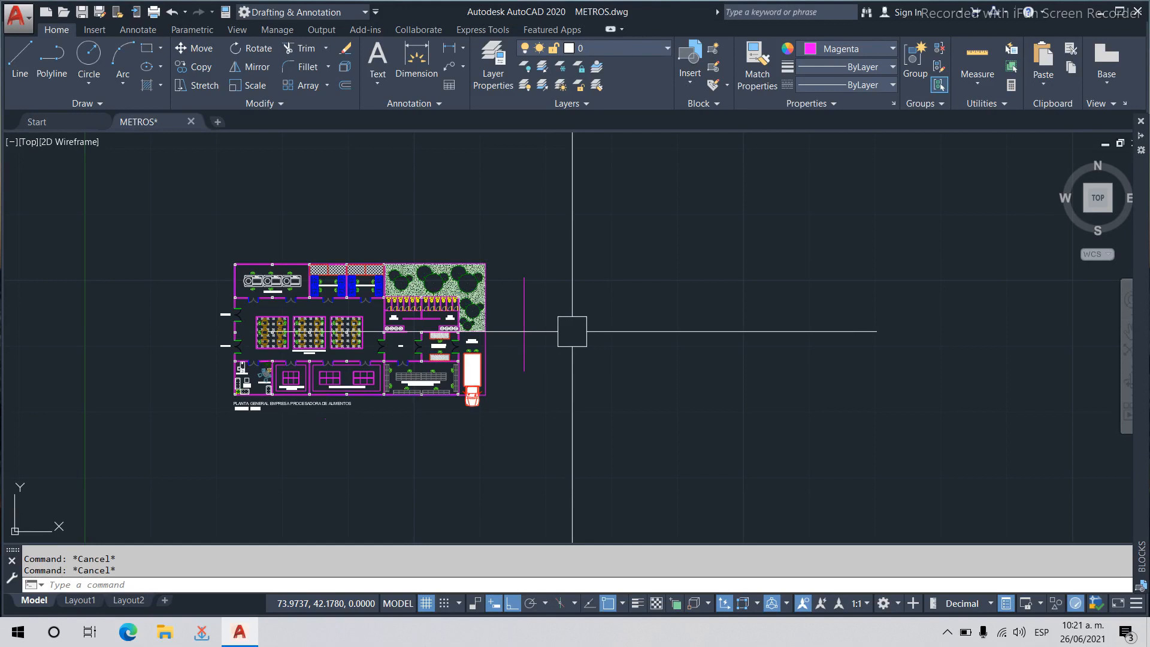
Use -DWGUNITS to set the length unit to Meters, decimal format, precision 4, with objects scaled upon insert and INSUNITS matched to the drawing units.
{"action": "type", "text": "D"}
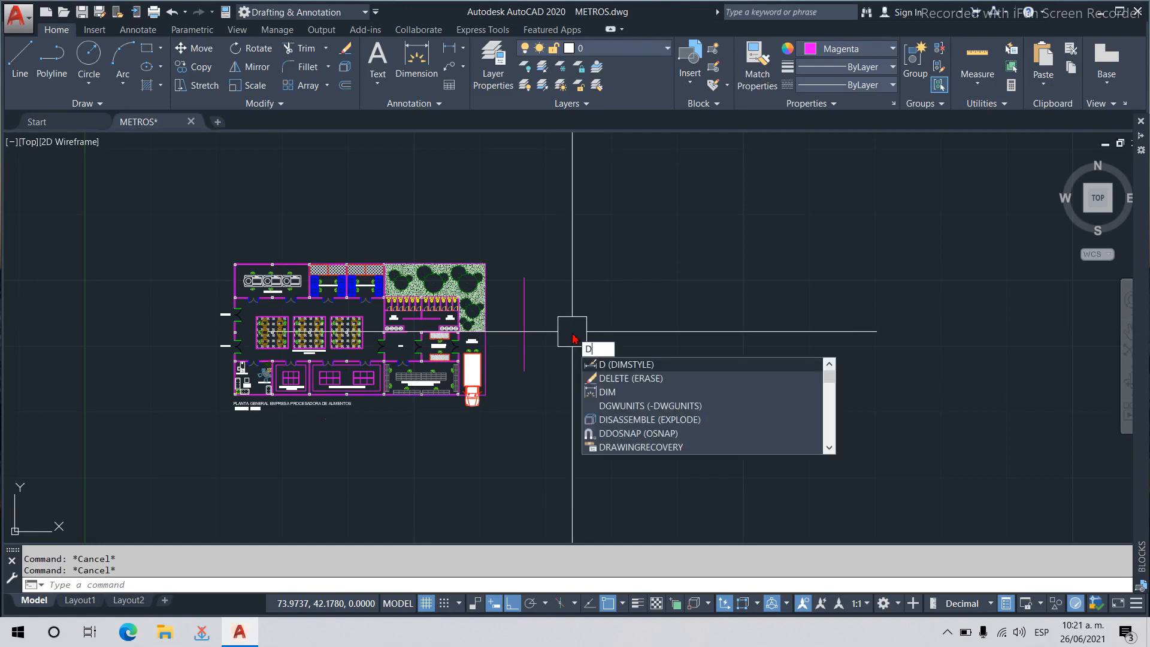
{"action": "type", "text": "WGUNITS"}
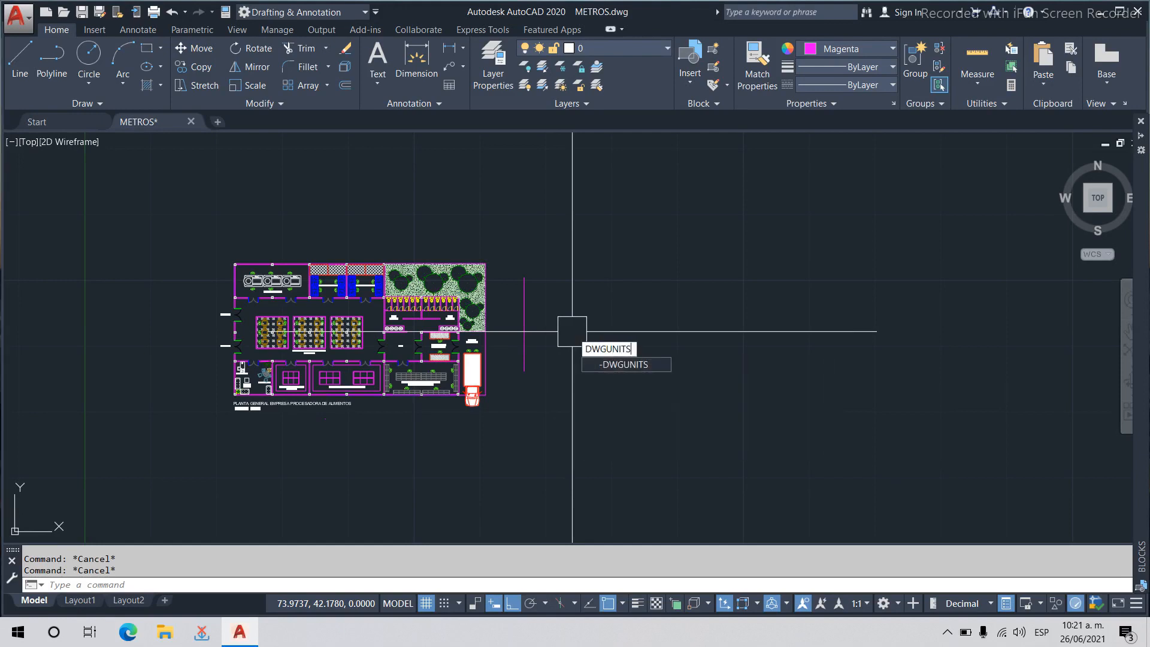
{"action": "key", "text": "Return"}
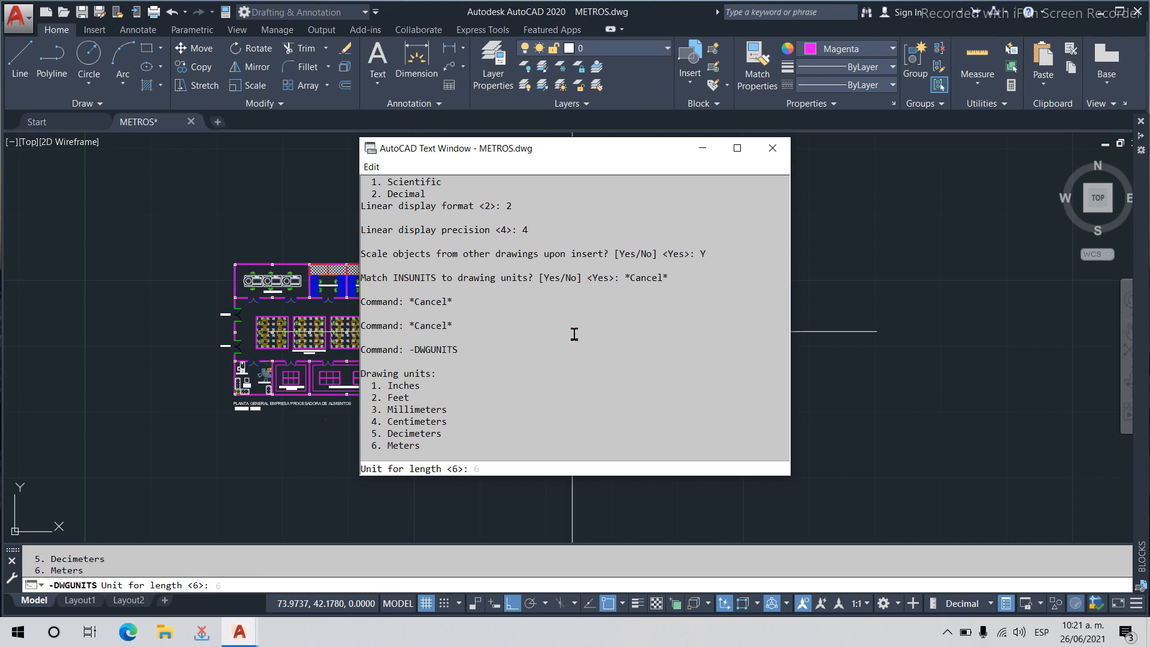
{"action": "key", "text": "Return"}
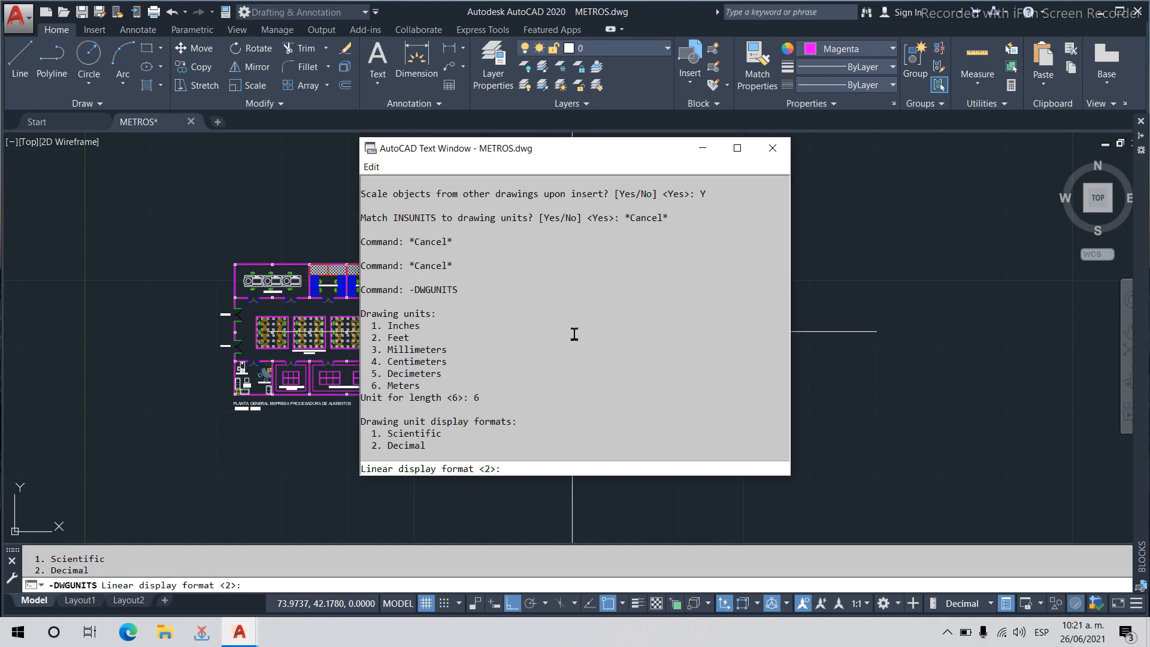
{"action": "key", "text": "Return"}
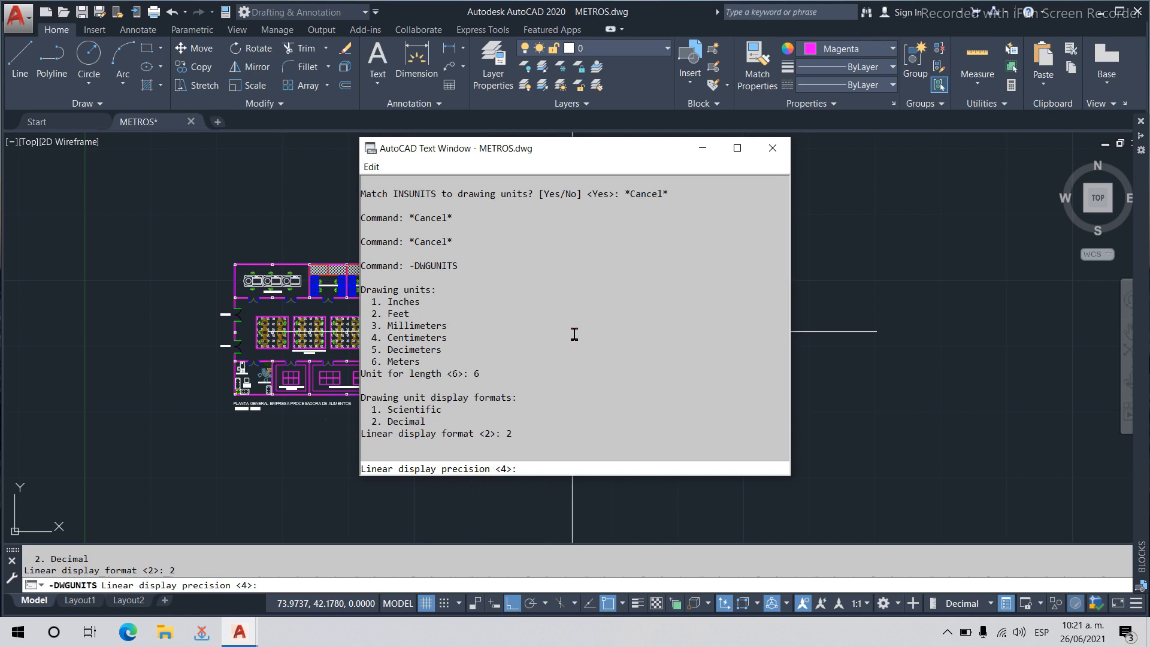
{"action": "key", "text": "Return"}
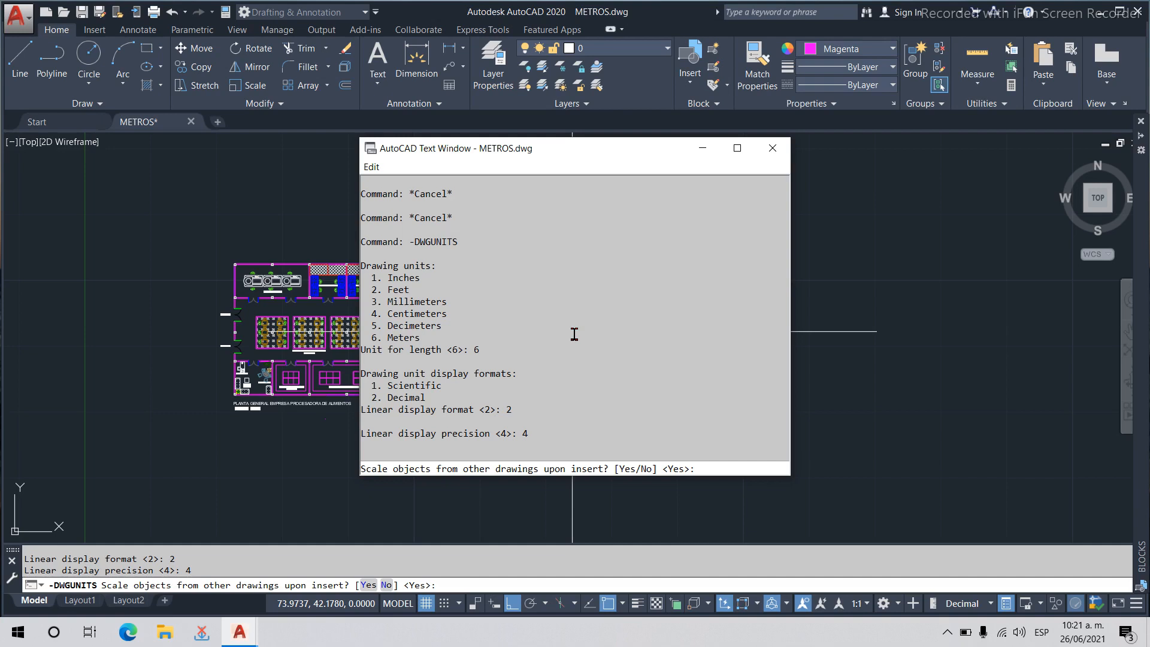
{"action": "key", "text": "Return"}
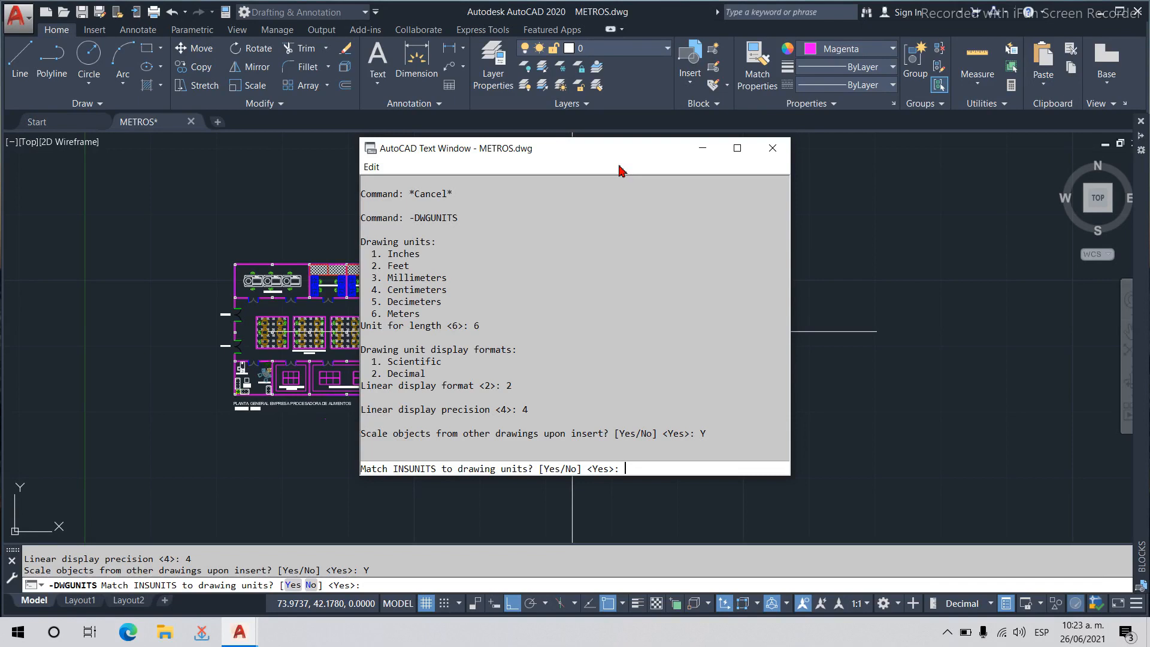
{"action": "type", "text": "Y"}
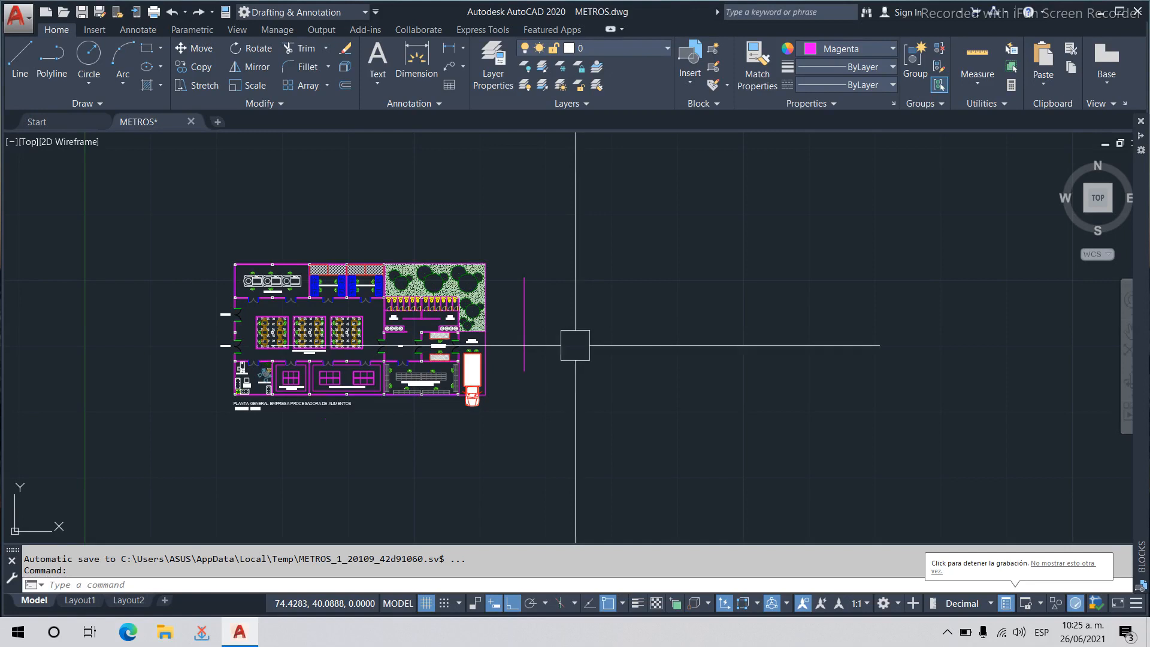
Save the METROS drawing and reopen EMPRESA PRODUCTOS ALIMENTICIOS from the recent documents.
{"action": "key", "text": "ctrl+s"}
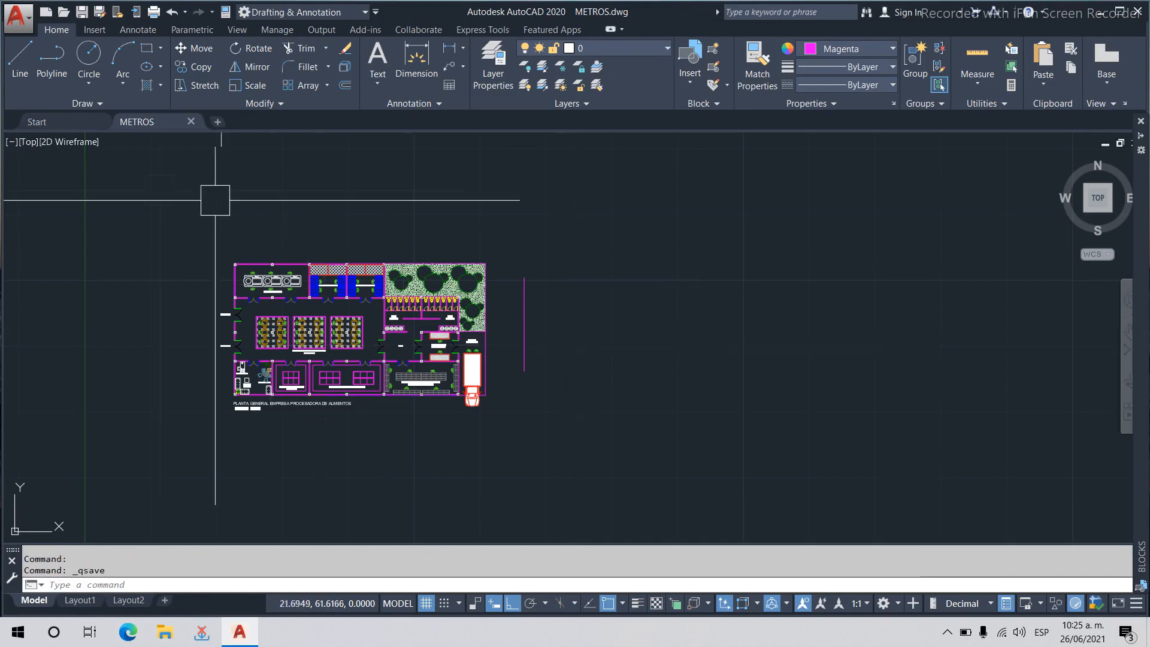
{"action": "left_click", "coordinate": [37, 122]}
{"action": "left_click", "coordinate": [489, 289]}
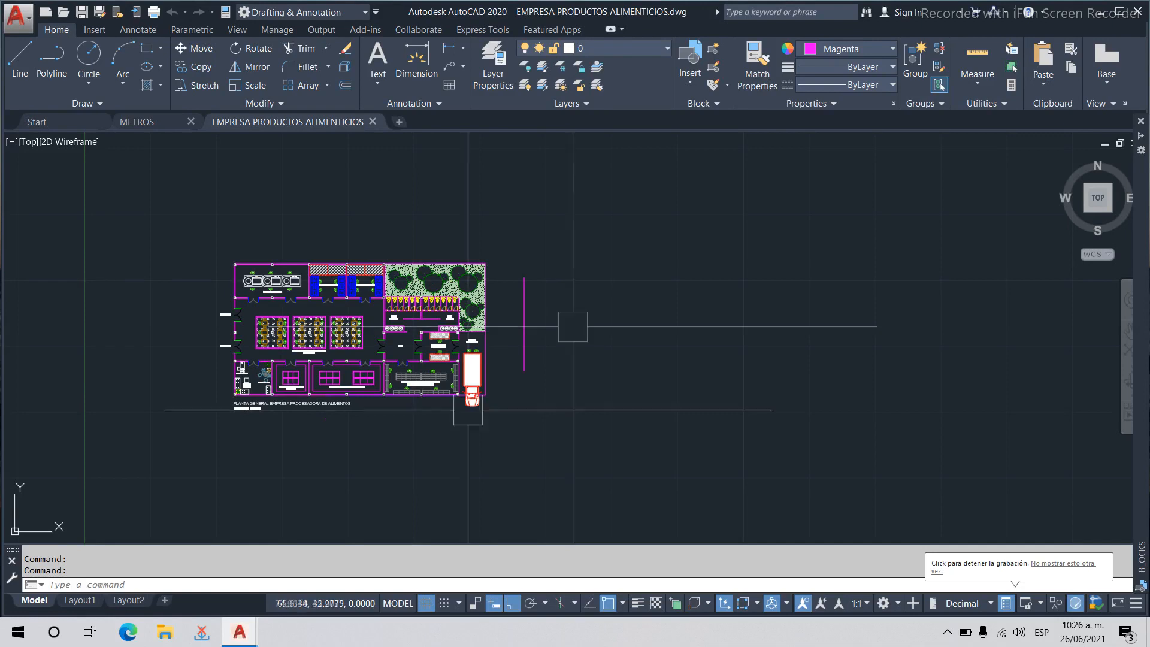
Attach METROS.dwg from the desktop as an external reference with a relative path and scale 1, placed right of the plan.
{"action": "left_click", "coordinate": [306, 585]}
{"action": "type", "text": "XREF"}
{"action": "key", "text": "Return"}
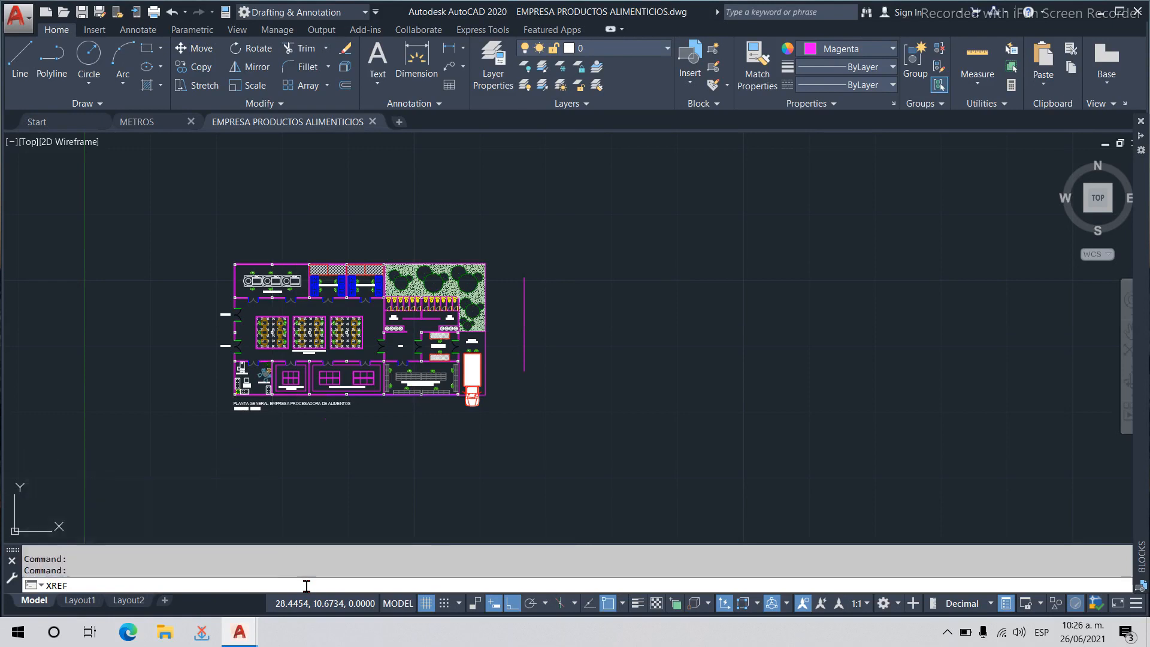
{"action": "key", "text": "Return"}
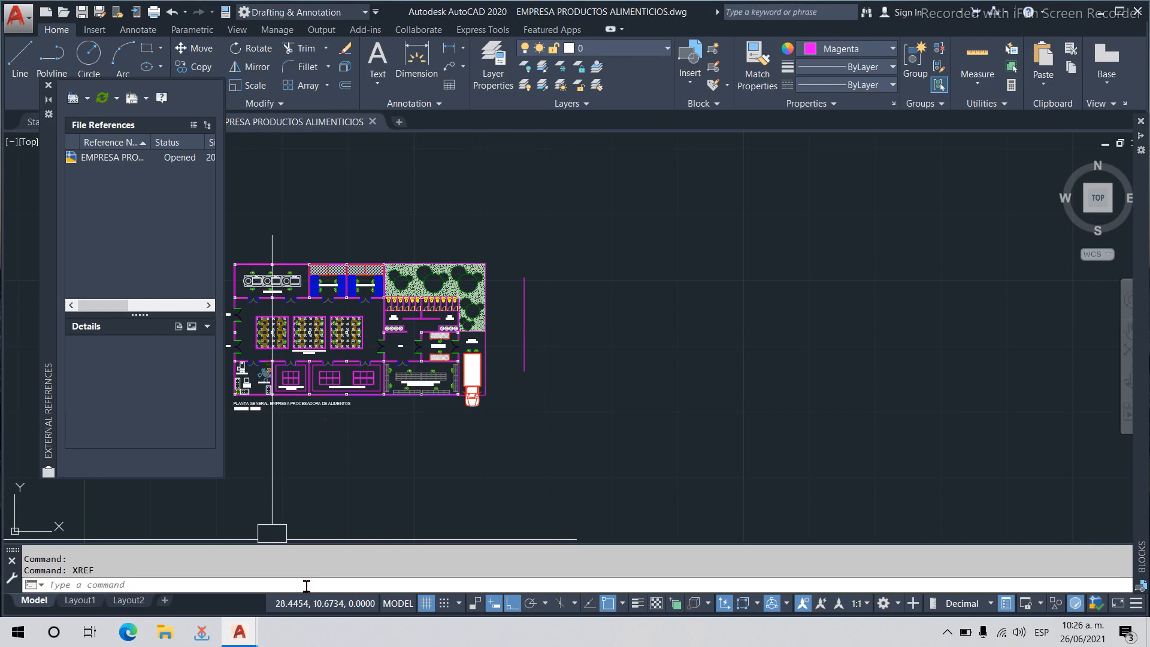
{"action": "left_click", "coordinate": [71, 99]}
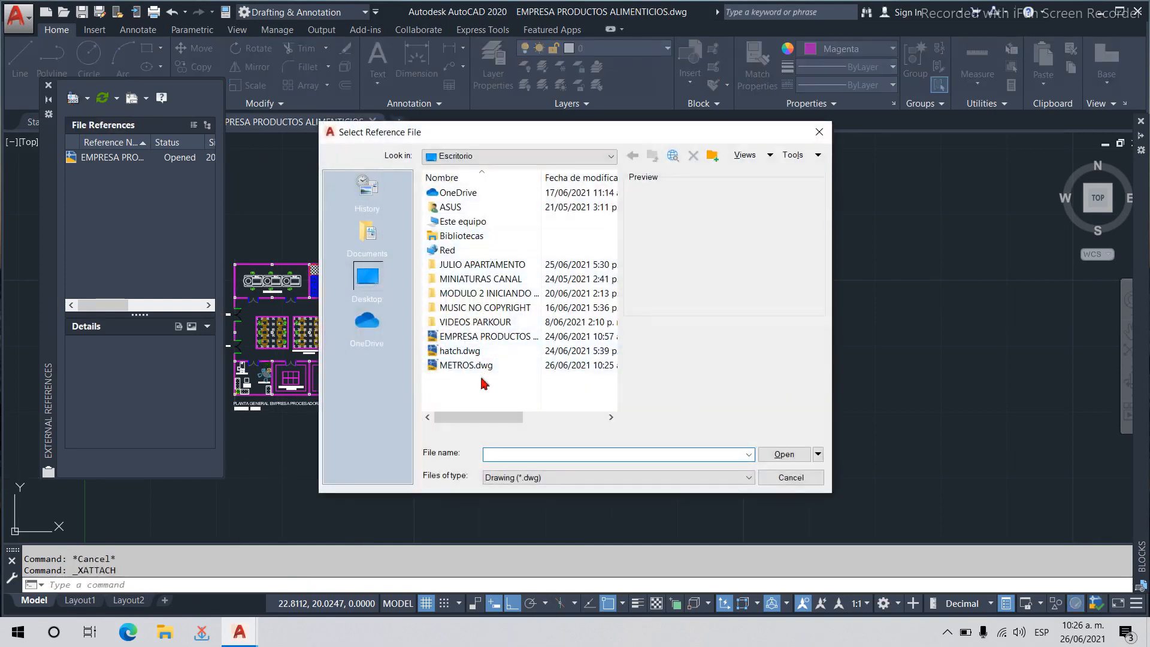
{"action": "left_click", "coordinate": [473, 366]}
{"action": "left_click", "coordinate": [785, 455]}
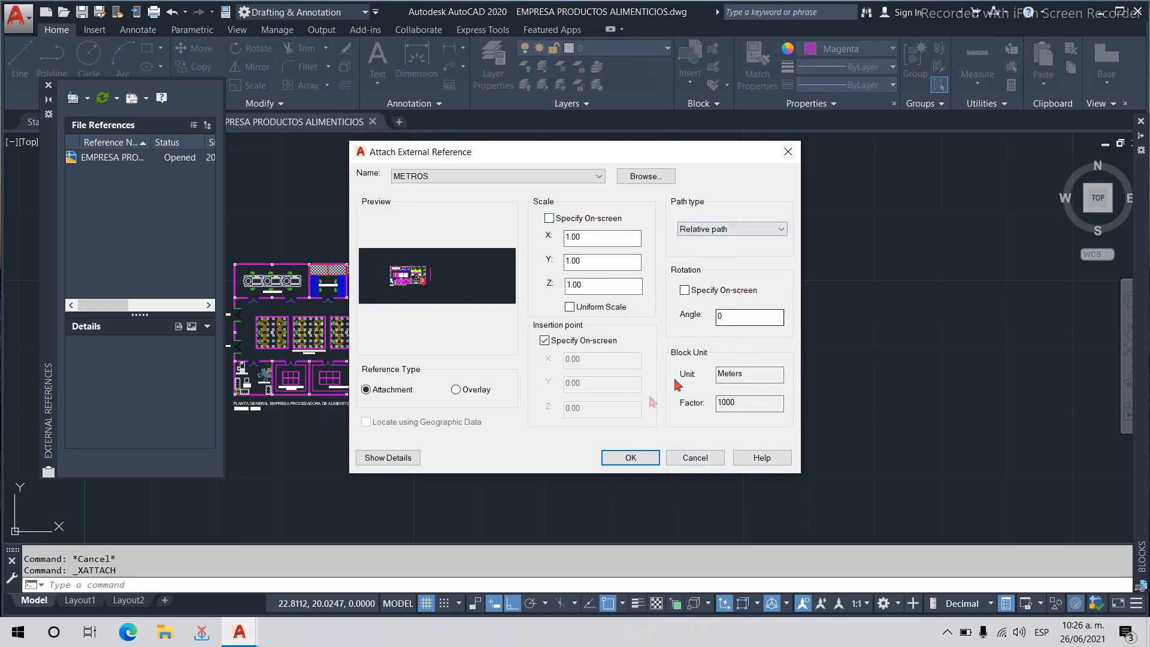
{"action": "left_click", "coordinate": [621, 458]}
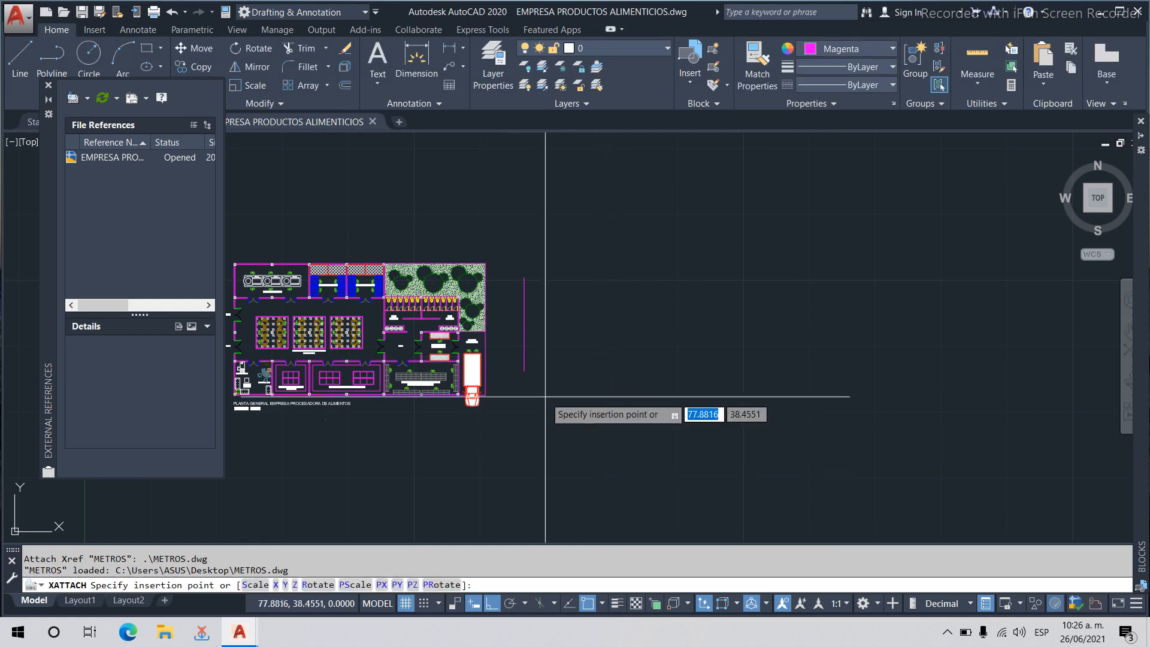
{"action": "left_click", "coordinate": [562, 400]}
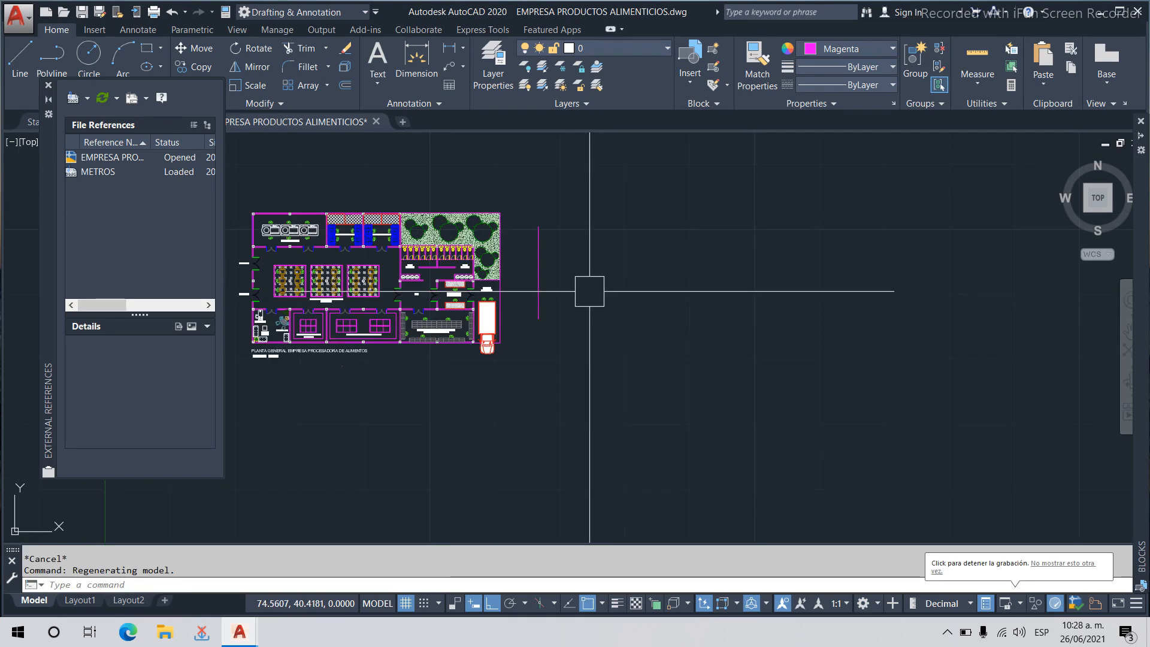
Locate the oversized METROS reference in the drawing and erase it.
{"action": "scroll", "coordinate": [590, 291], "scroll_direction": "down", "scroll_amount": 10}
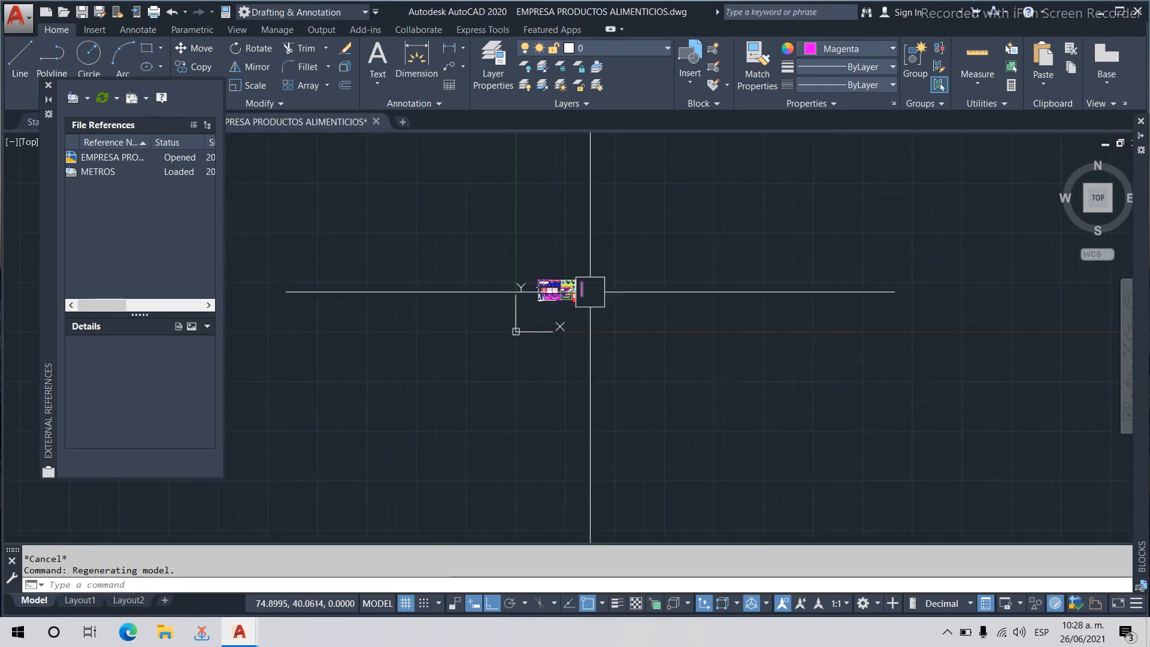
{"action": "scroll", "coordinate": [478, 278], "scroll_direction": "down", "scroll_amount": 8}
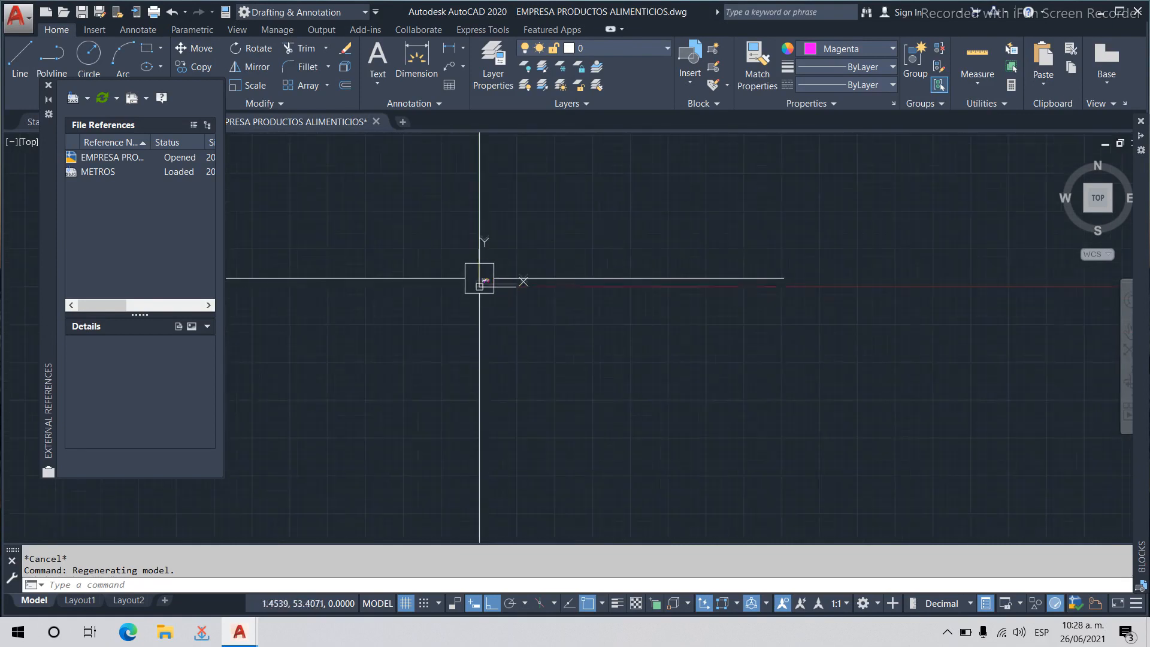
{"action": "middle_click", "coordinate": [527, 328]}
{"action": "middle_click", "coordinate": [527, 328]}
{"action": "scroll", "coordinate": [571, 262], "scroll_direction": "up", "scroll_amount": 4}
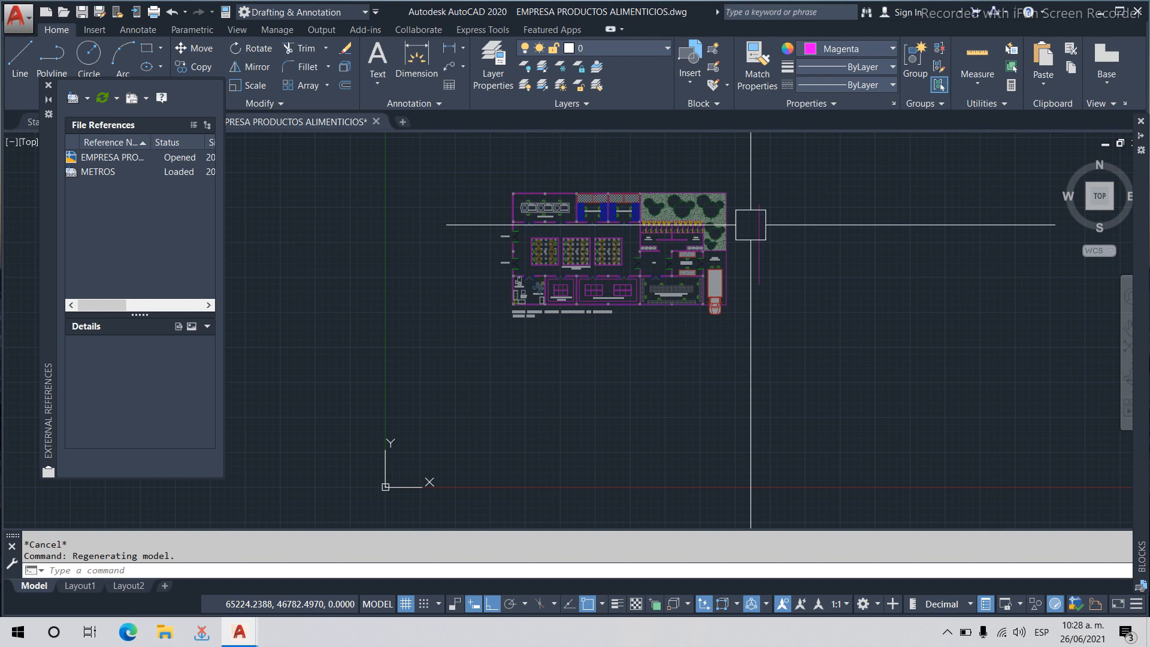
{"action": "left_click", "coordinate": [814, 367]}
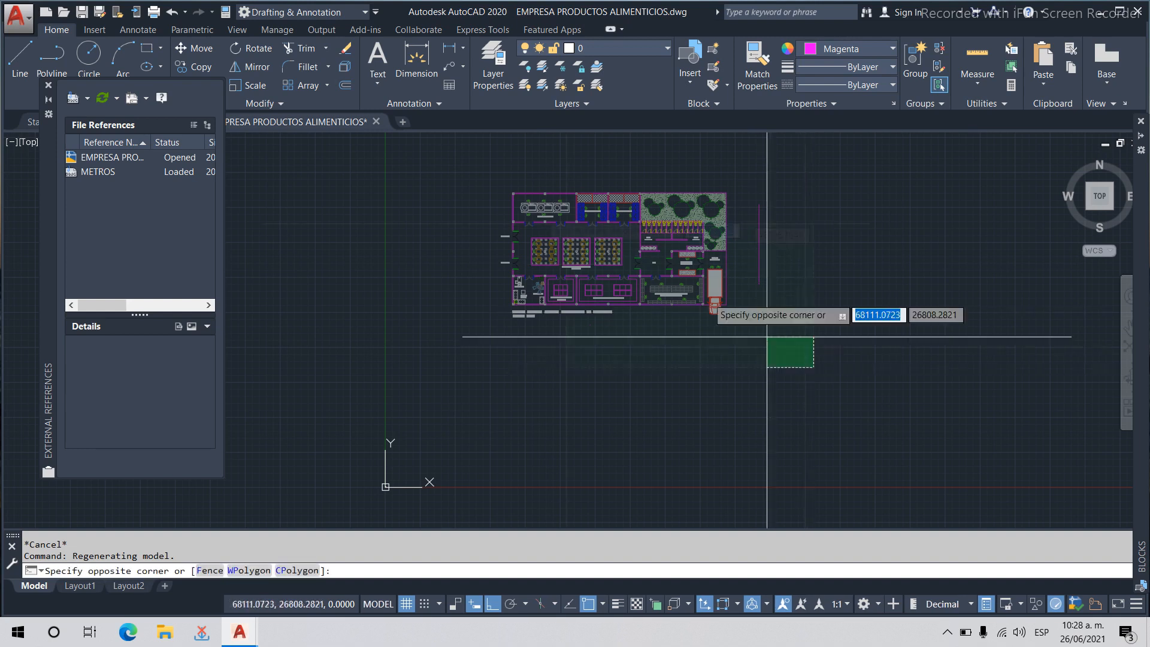
{"action": "left_click", "coordinate": [425, 165]}
{"action": "key", "text": "Delete"}
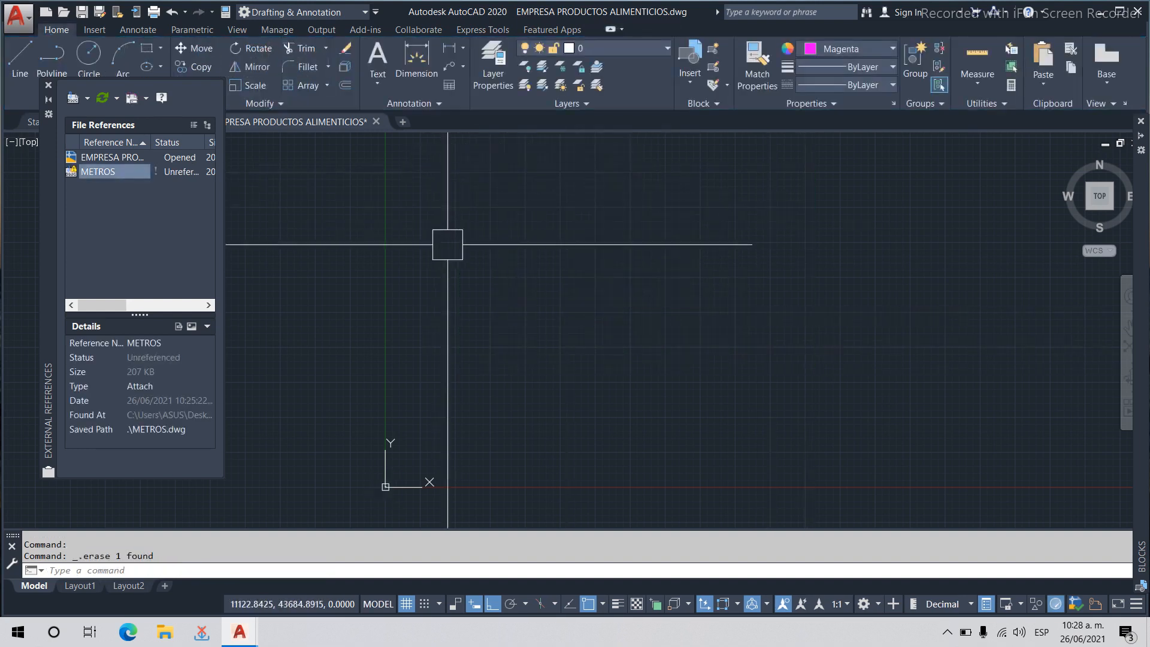
Set the drawing's insertion scale units to Meters with the UNITS command.
{"action": "scroll", "coordinate": [372, 506], "scroll_direction": "up", "scroll_amount": 10}
{"action": "scroll", "coordinate": [547, 267], "scroll_direction": "down", "scroll_amount": 10}
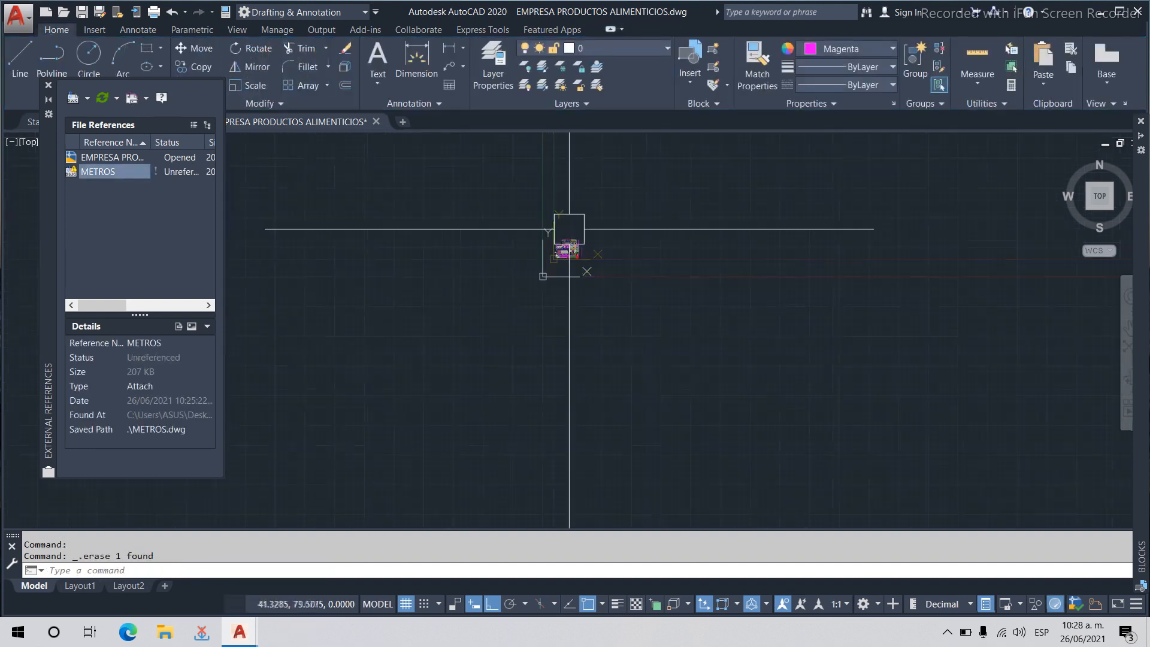
{"action": "scroll", "coordinate": [566, 318], "scroll_direction": "up", "scroll_amount": 6}
{"action": "scroll", "coordinate": [557, 316], "scroll_direction": "down", "scroll_amount": 4}
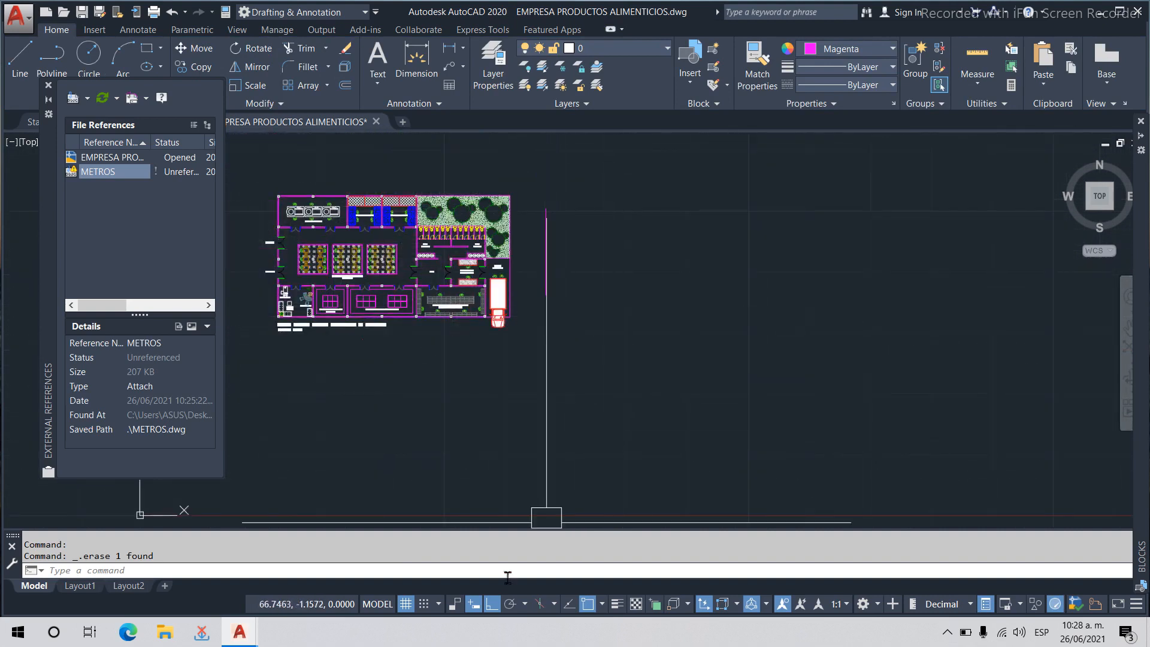
{"action": "type", "text": "units"}
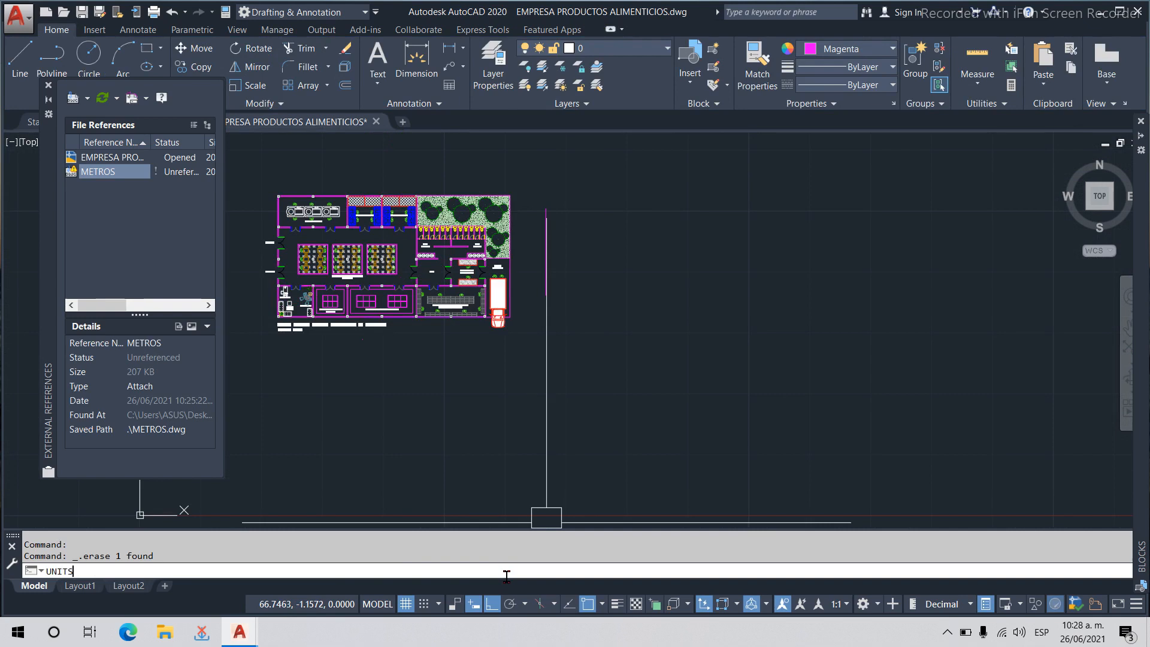
{"action": "key", "text": "Return"}
{"action": "left_click", "coordinate": [548, 315]}
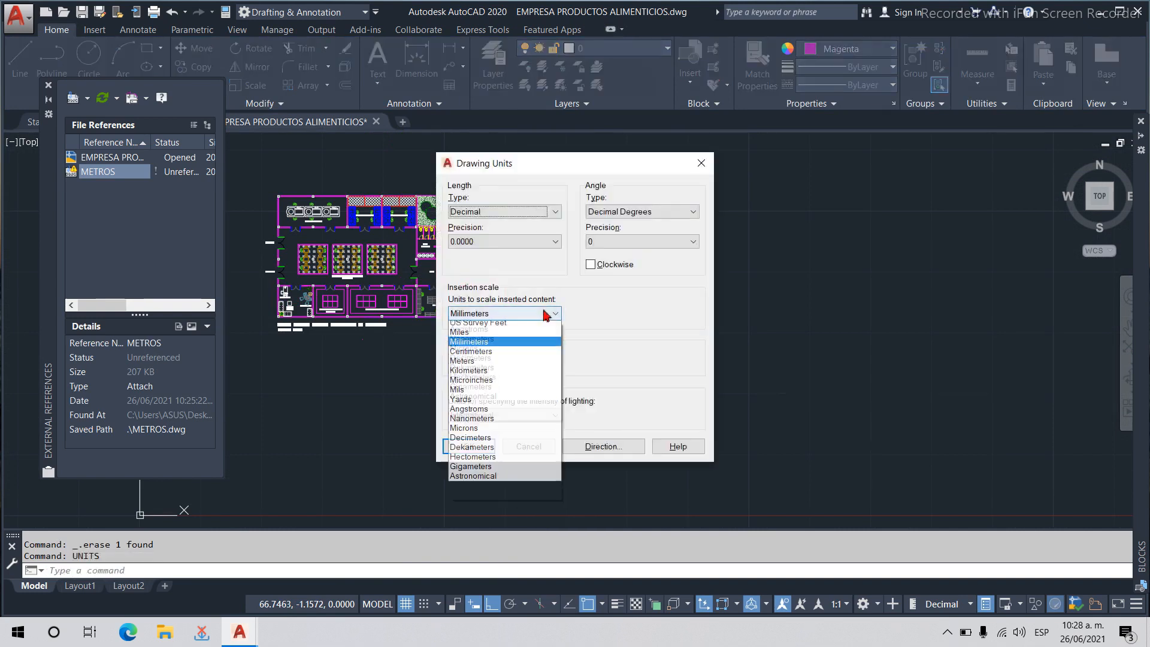
{"action": "left_click", "coordinate": [526, 384]}
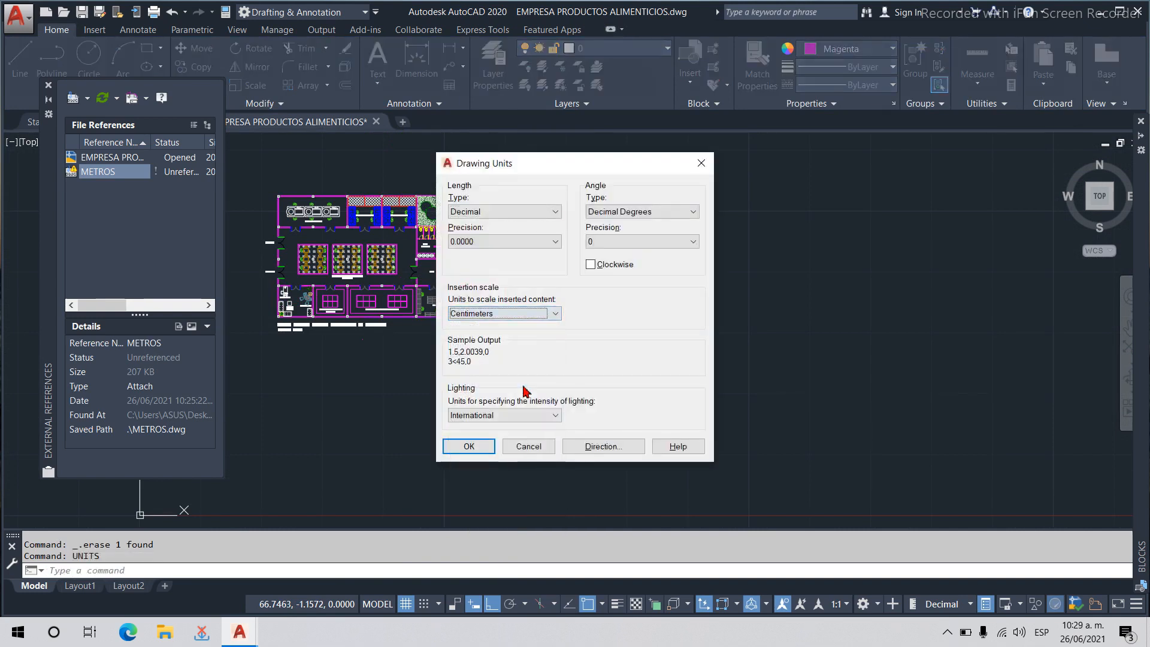
{"action": "left_click", "coordinate": [548, 314]}
{"action": "left_click", "coordinate": [527, 393]}
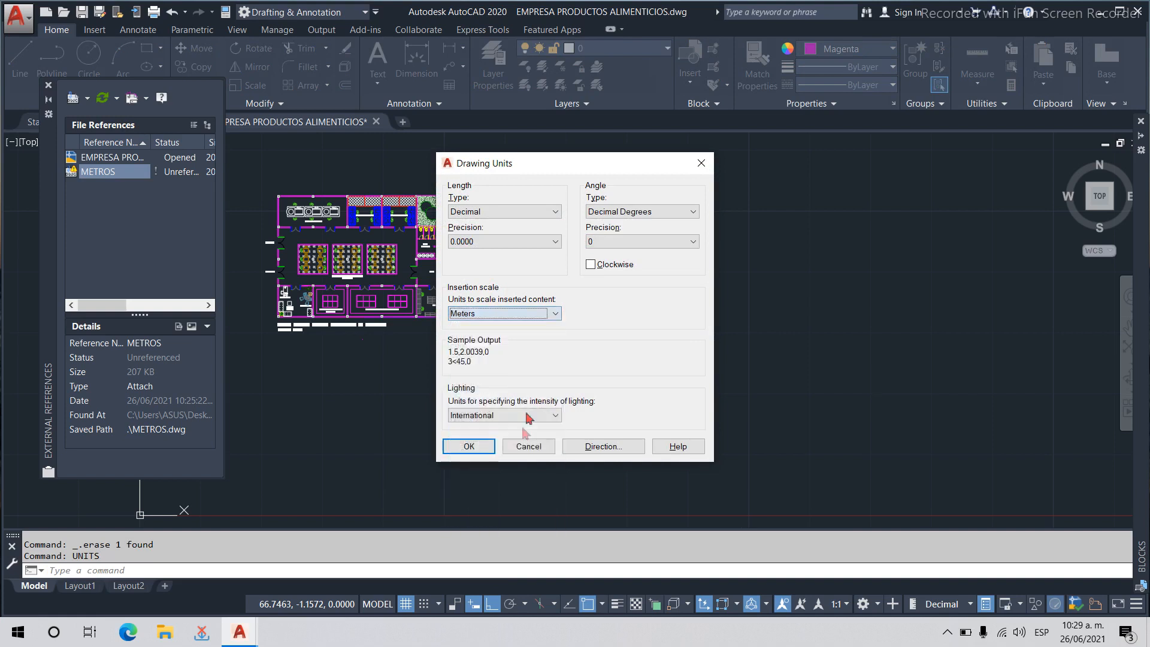
{"action": "left_click", "coordinate": [469, 446]}
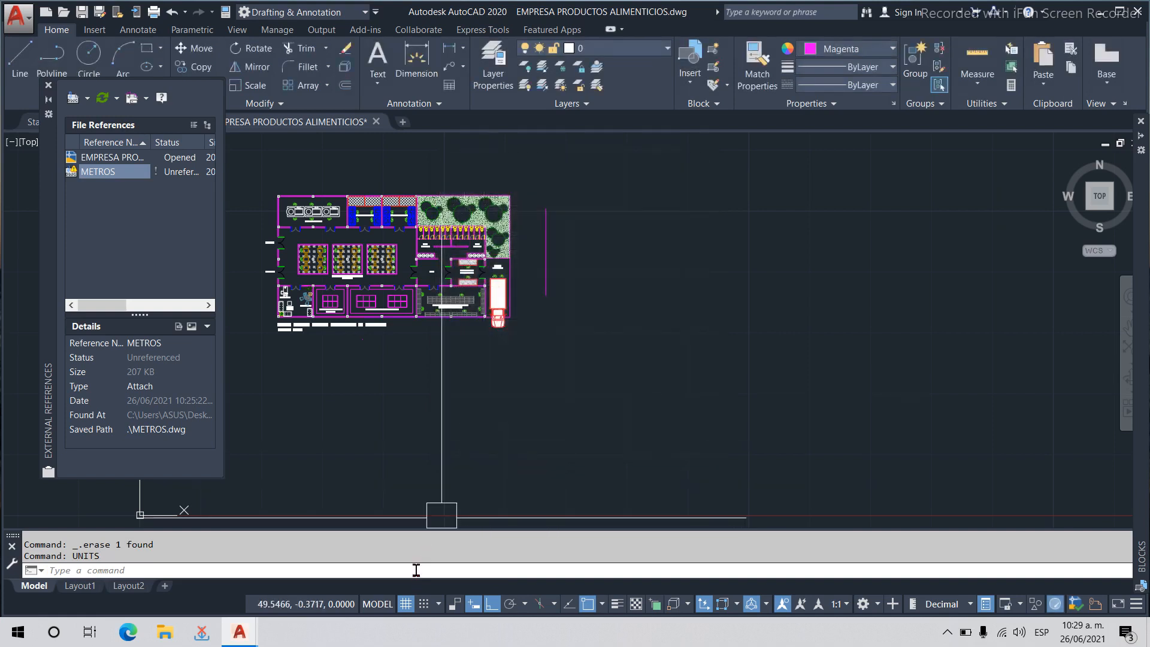
Attach METROS.dwg again as an external reference at scale 1 and place it beside the original plan.
{"action": "left_click", "coordinate": [73, 98]}
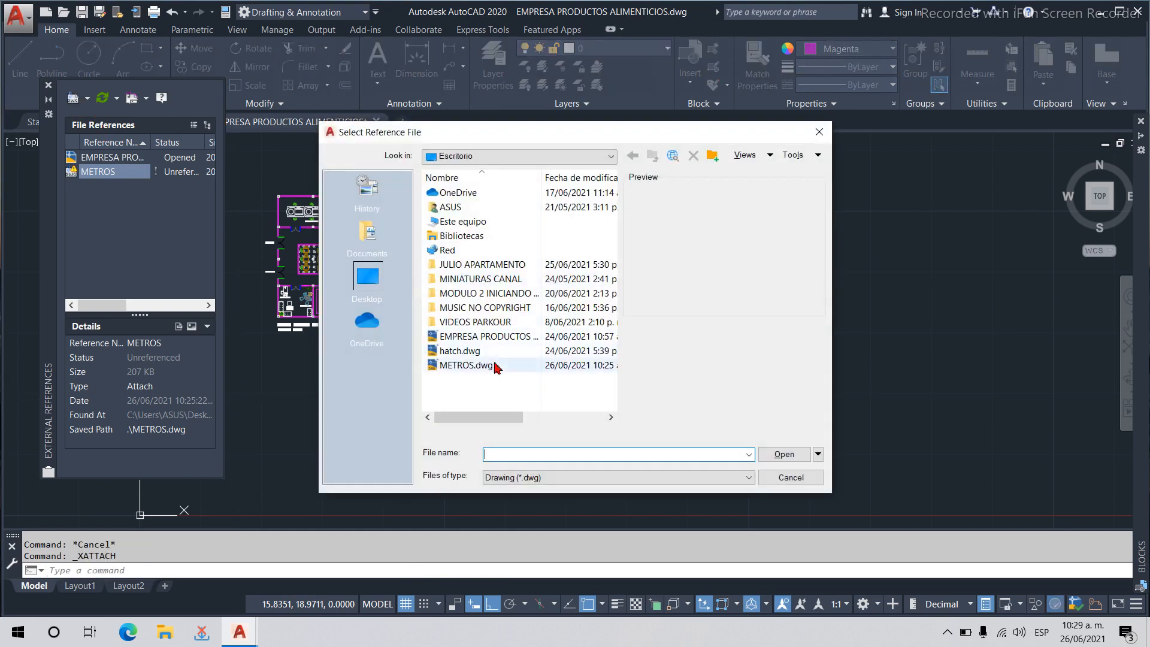
{"action": "left_click", "coordinate": [495, 367]}
{"action": "left_click", "coordinate": [787, 456]}
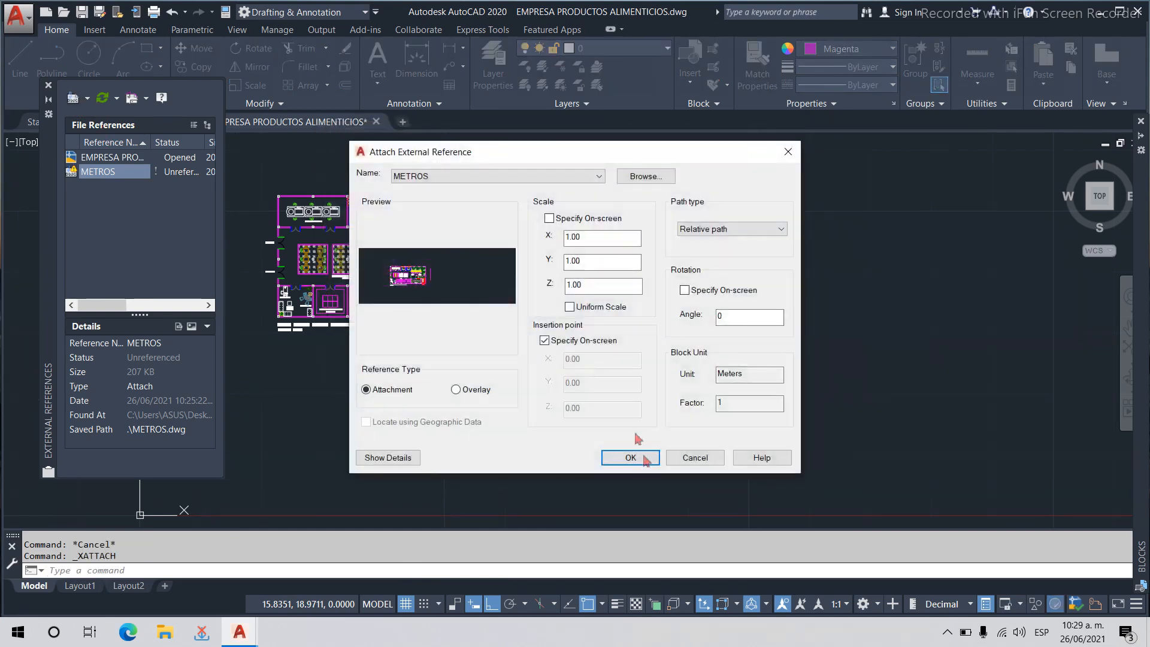
{"action": "left_click", "coordinate": [642, 457]}
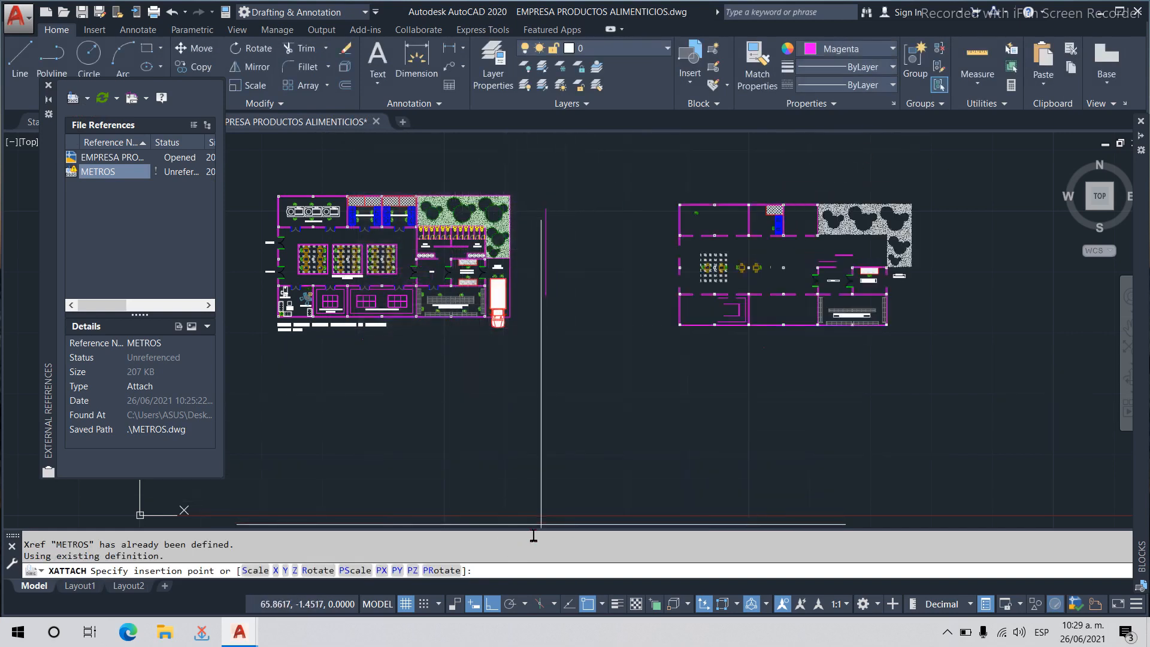
{"action": "left_click", "coordinate": [525, 517]}
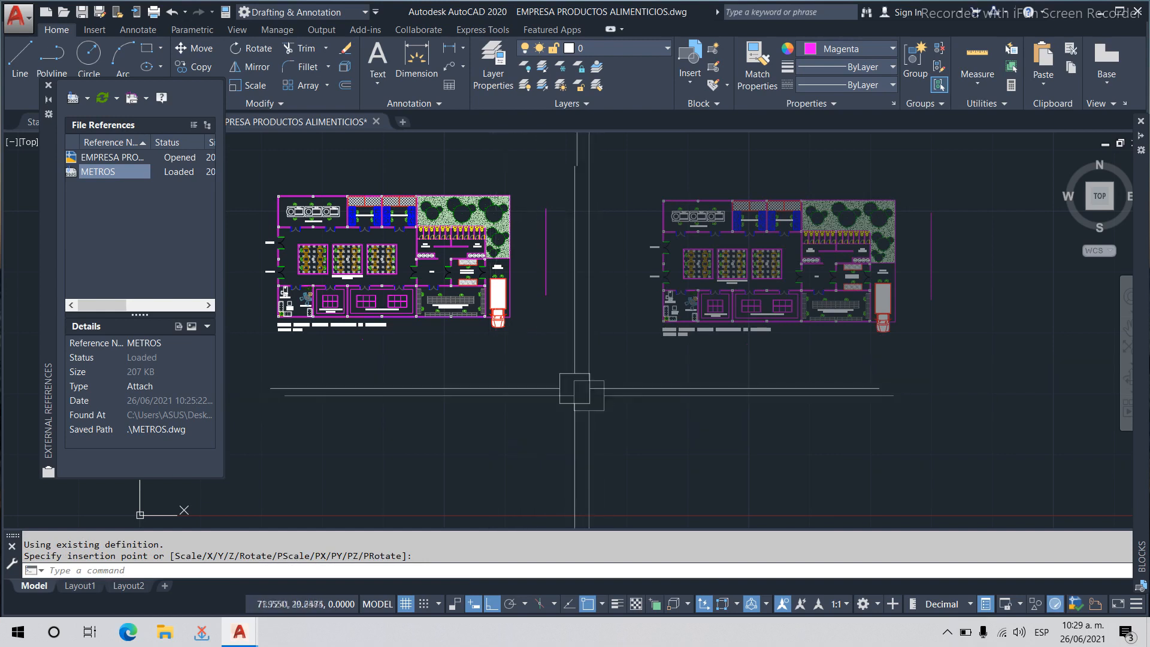
{"action": "scroll", "coordinate": [603, 354], "scroll_direction": "down", "scroll_amount": 2}
{"action": "scroll", "coordinate": [574, 366], "scroll_direction": "up", "scroll_amount": 2}
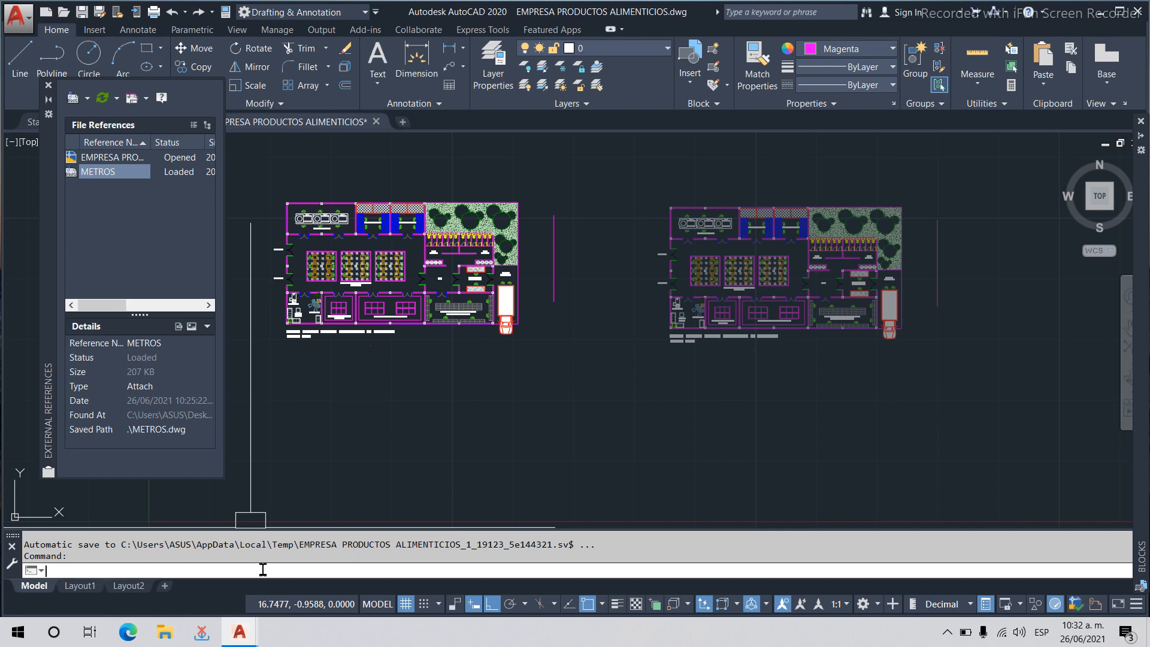
Review the automatic save and backup copy settings in Options, and look at the drawing files on the desktop.
{"action": "type", "text": "OP"}
{"action": "key", "text": "Return"}
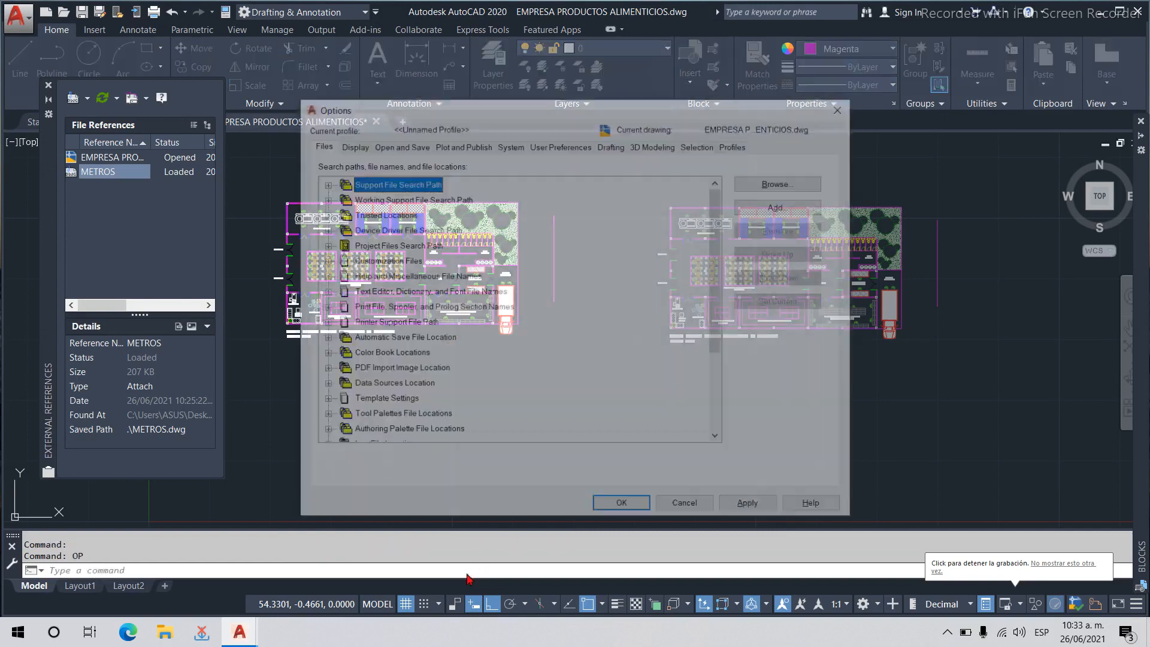
{"action": "left_click", "coordinate": [403, 145]}
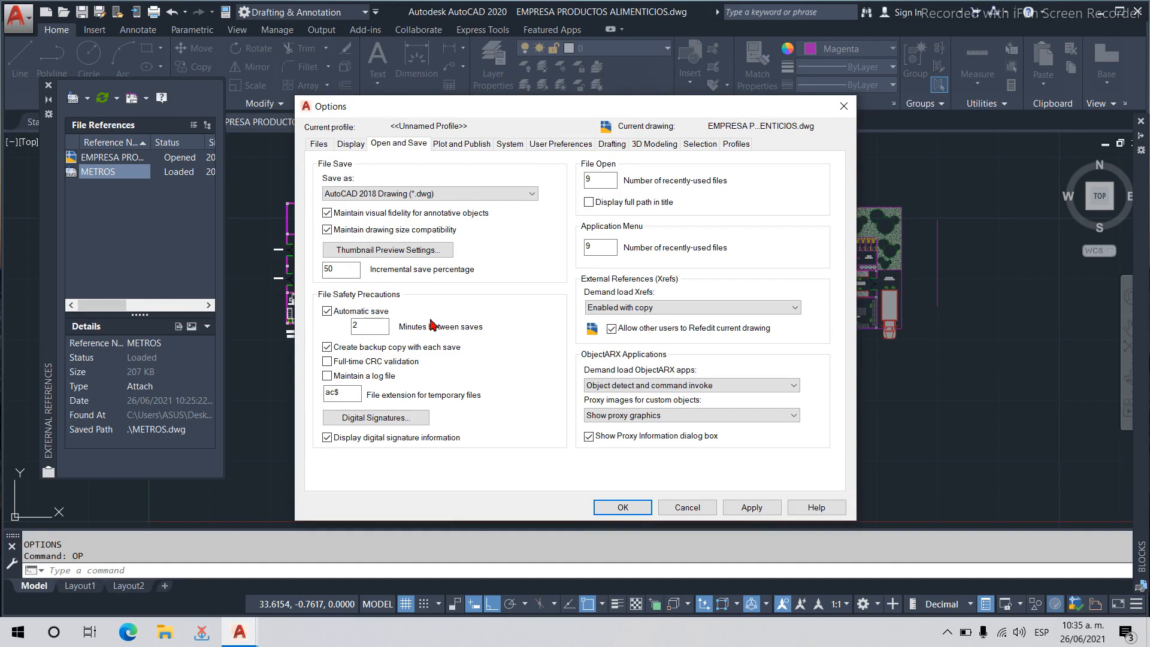
{"action": "left_click", "coordinate": [682, 509]}
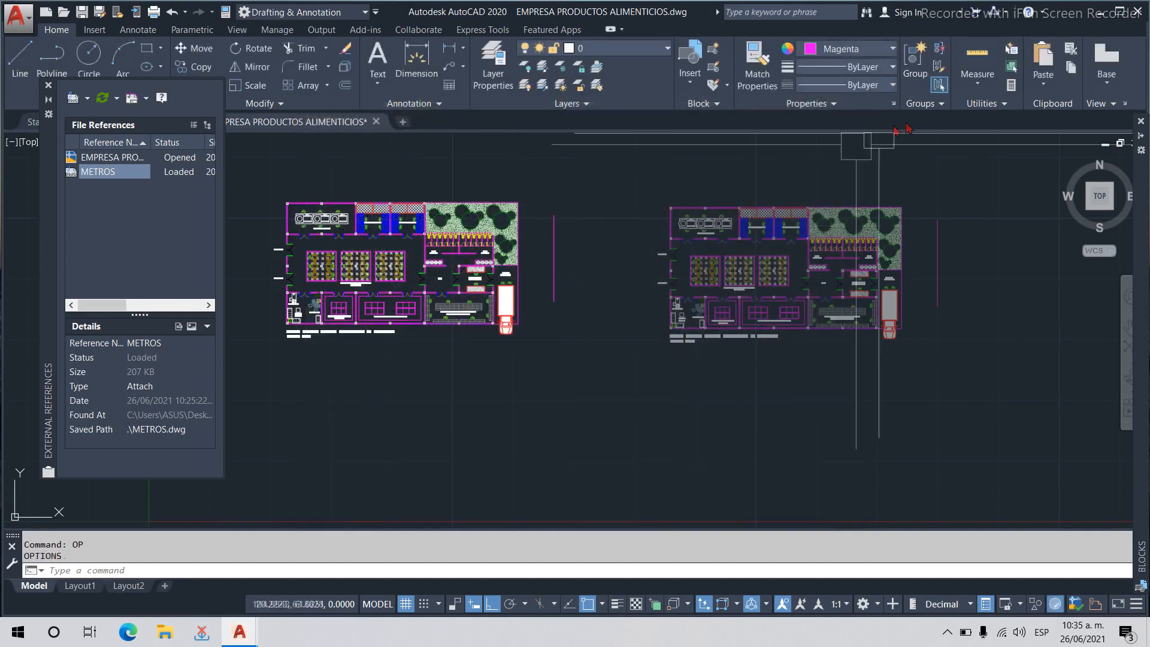
{"action": "left_click", "coordinate": [1105, 11]}
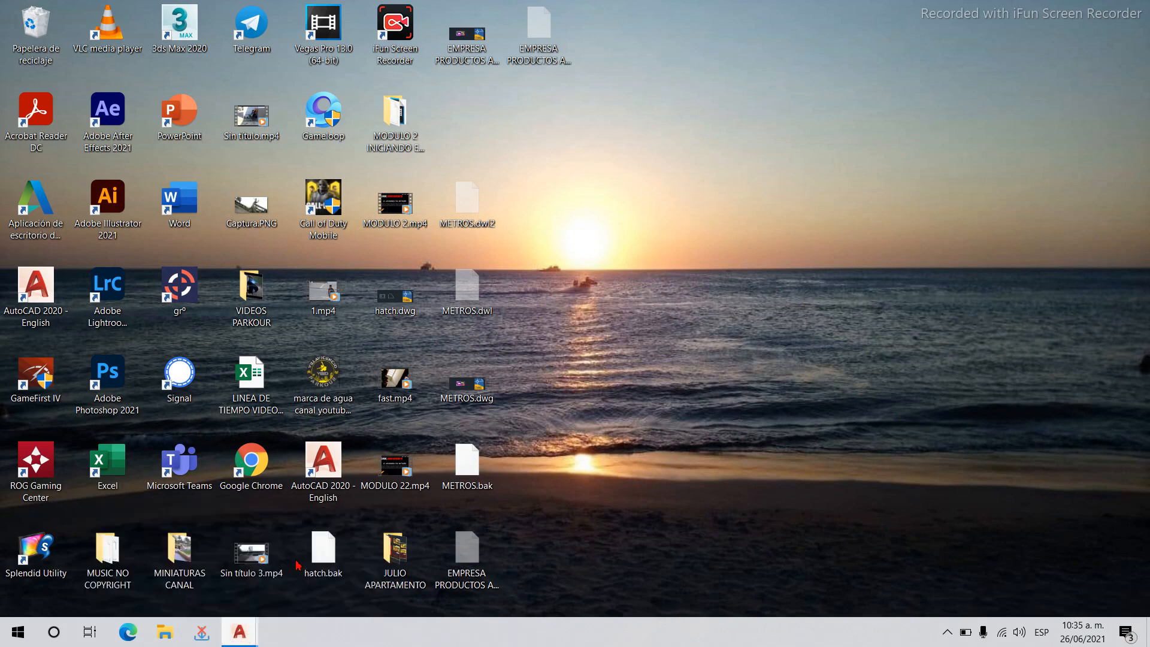
{"action": "left_click", "coordinate": [239, 632]}
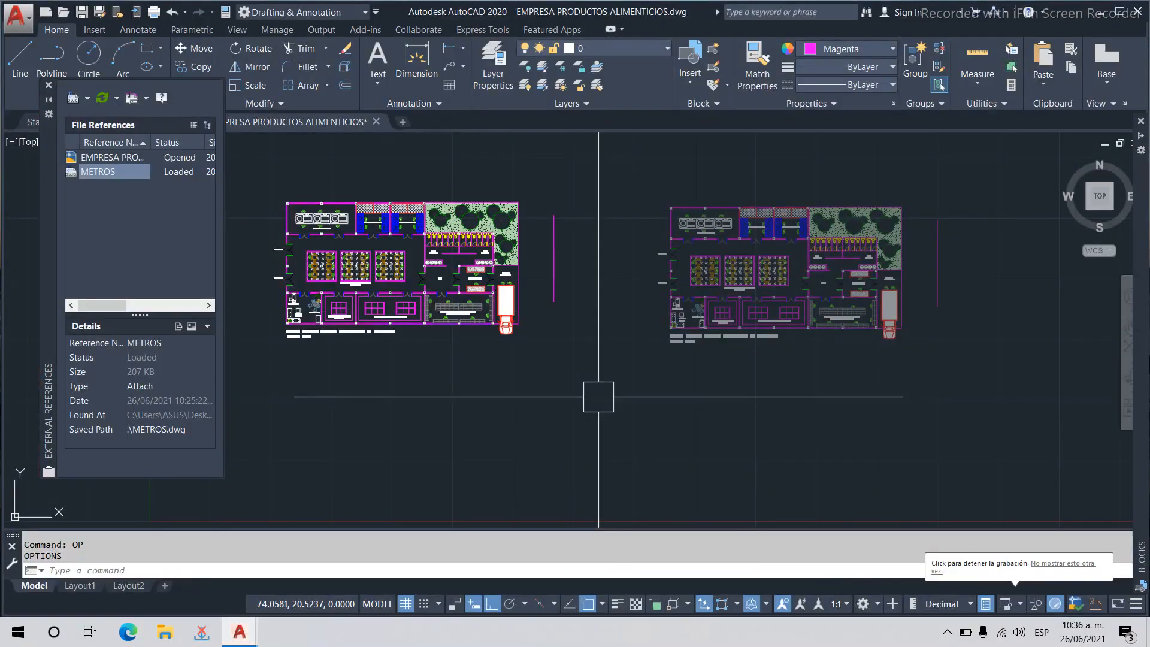
Draw a rectangle between the original plan and the METROS reference, starting at the upper end of the vertical line.
{"action": "type", "text": "rec"}
{"action": "key", "text": "Return"}
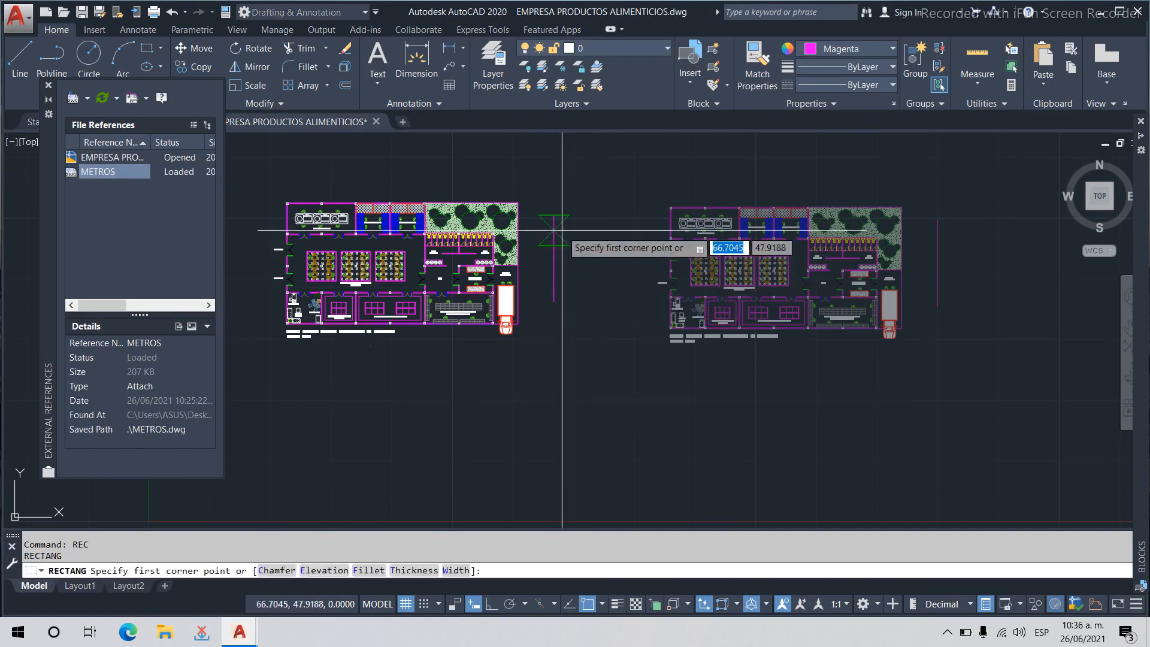
{"action": "left_click", "coordinate": [553, 216]}
{"action": "left_click", "coordinate": [607, 313]}
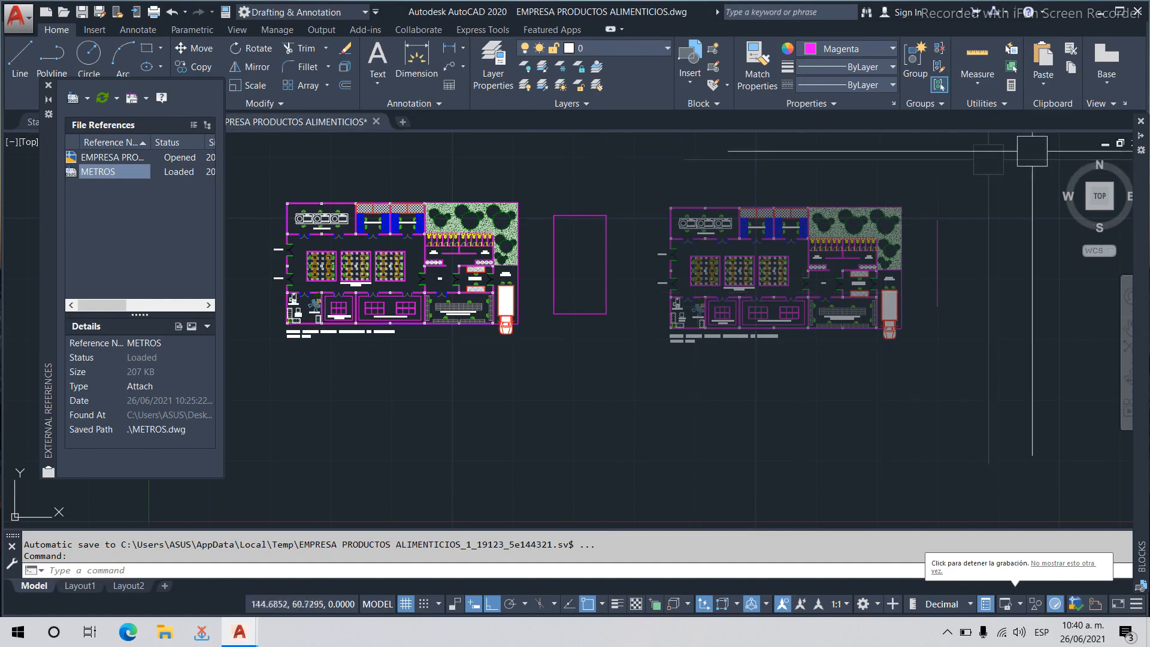
Look at the backup files on the desktop and switch back to the EMPRESA PRODUCTOS ALIMENTICIOS drawing in AutoCAD.
{"action": "left_click", "coordinate": [1100, 18]}
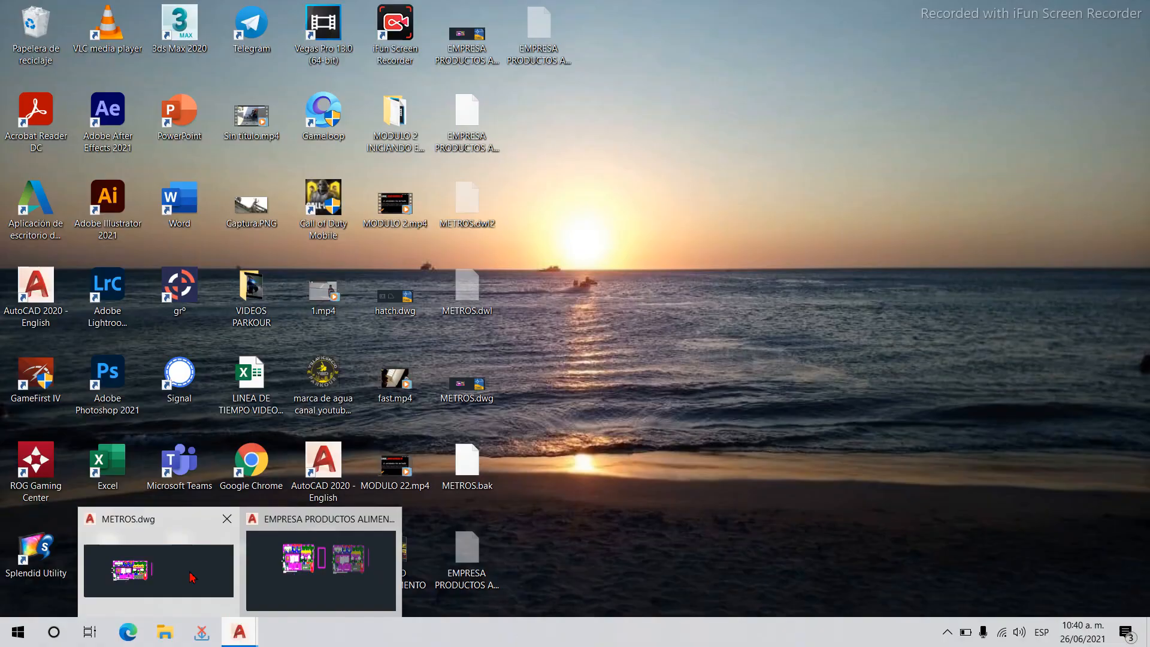
{"action": "left_click", "coordinate": [242, 629]}
{"action": "mouse_move", "coordinate": [248, 628]}
{"action": "left_click", "coordinate": [315, 563]}
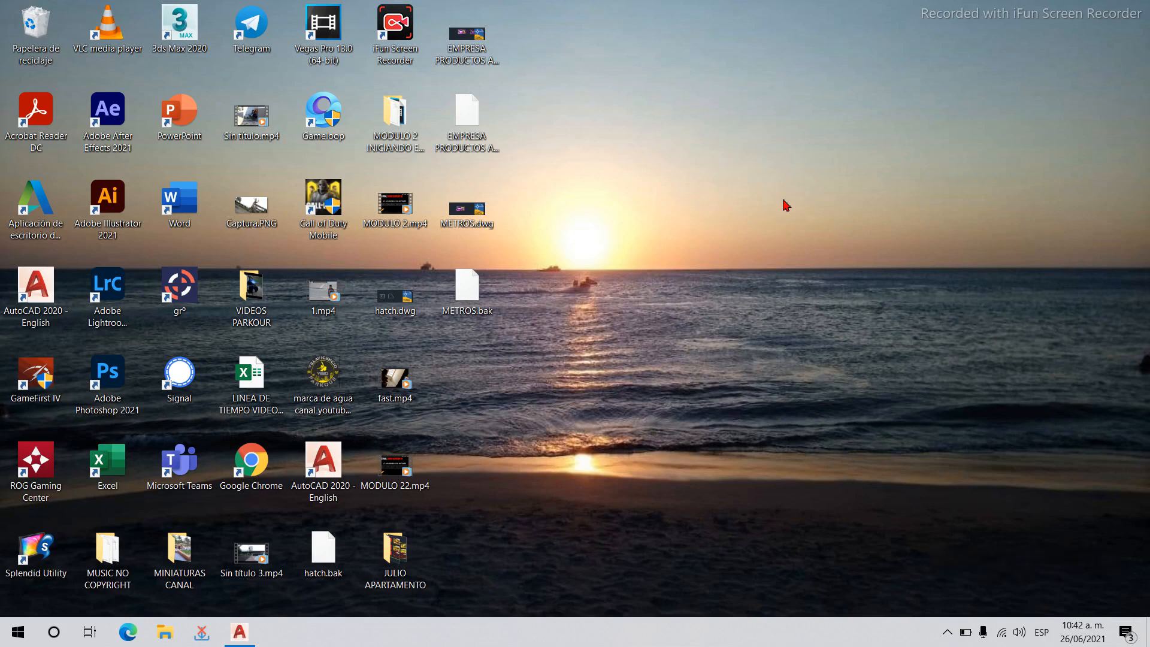
Delete the EMPRESA PRODUCTOS ALIMENTICIOS.dwg file from the desktop, keeping its backup file.
{"action": "left_click", "coordinate": [481, 70]}
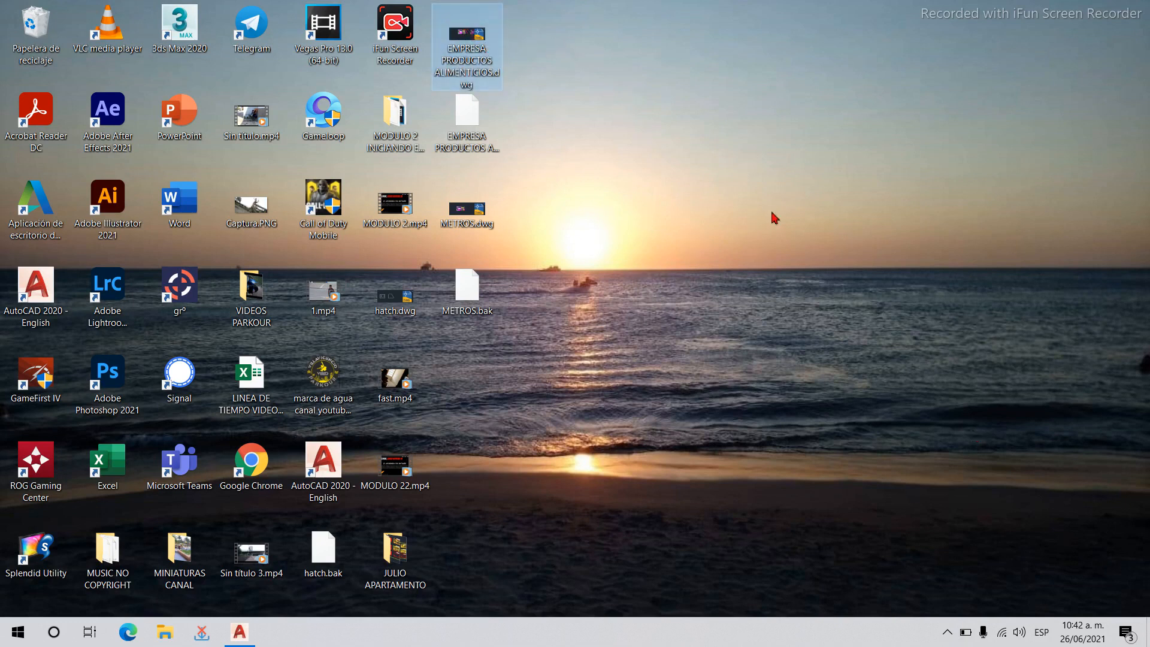
{"action": "key", "text": "Delete"}
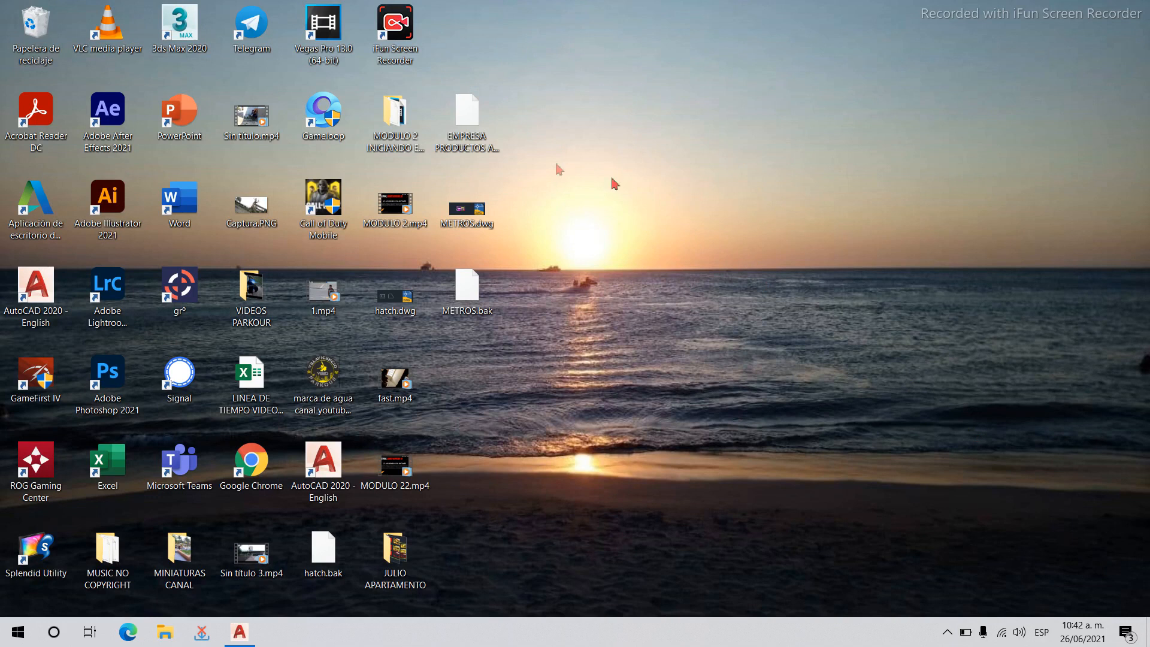
{"action": "left_click", "coordinate": [466, 122]}
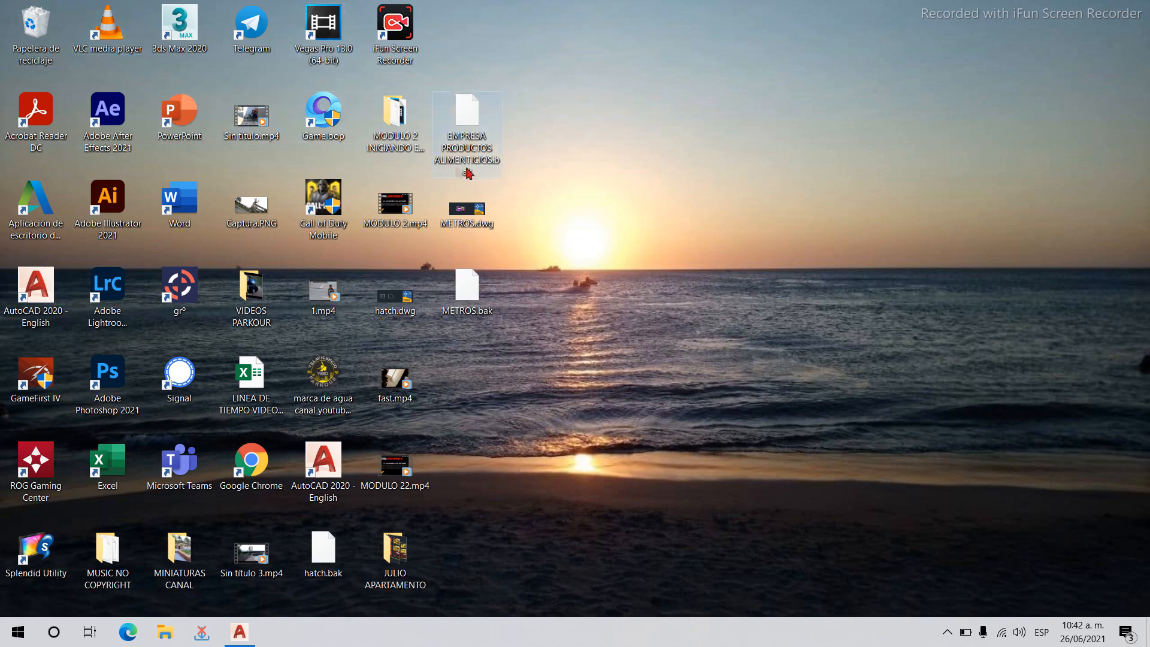
{"action": "left_click", "coordinate": [403, 35]}
{"action": "left_click", "coordinate": [652, 161]}
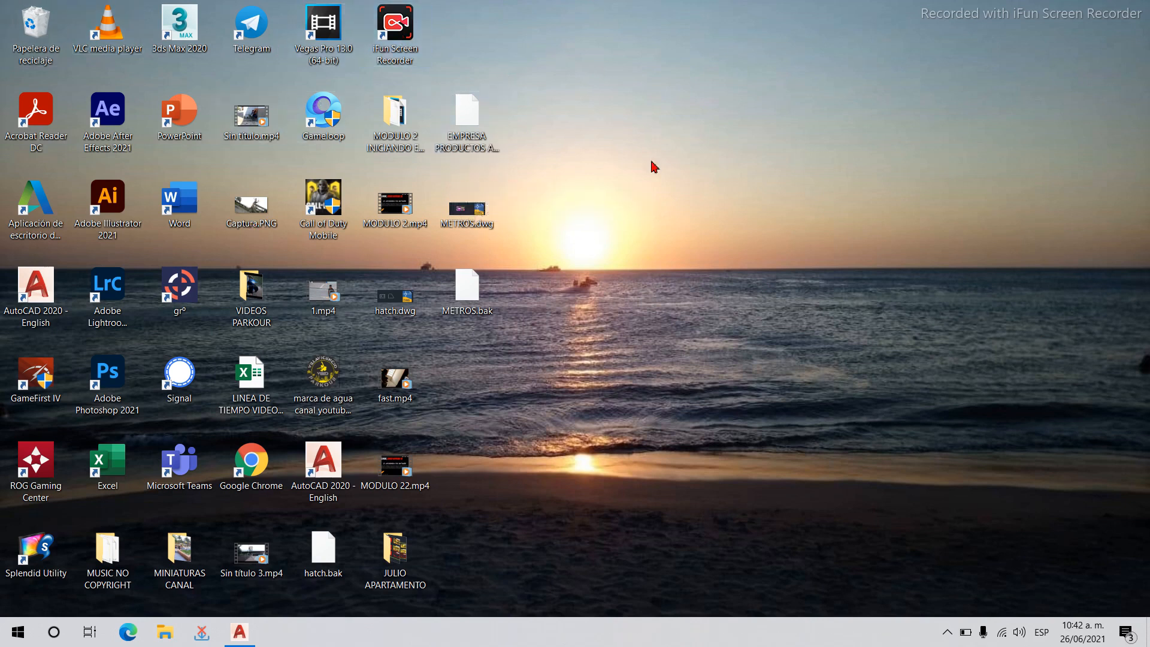
Change the extension of the EMPRESA PRODUCTOS ALIMENTICIOS.bak file on the desktop to DWG and open the recovered drawing.
{"action": "left_click", "coordinate": [471, 119]}
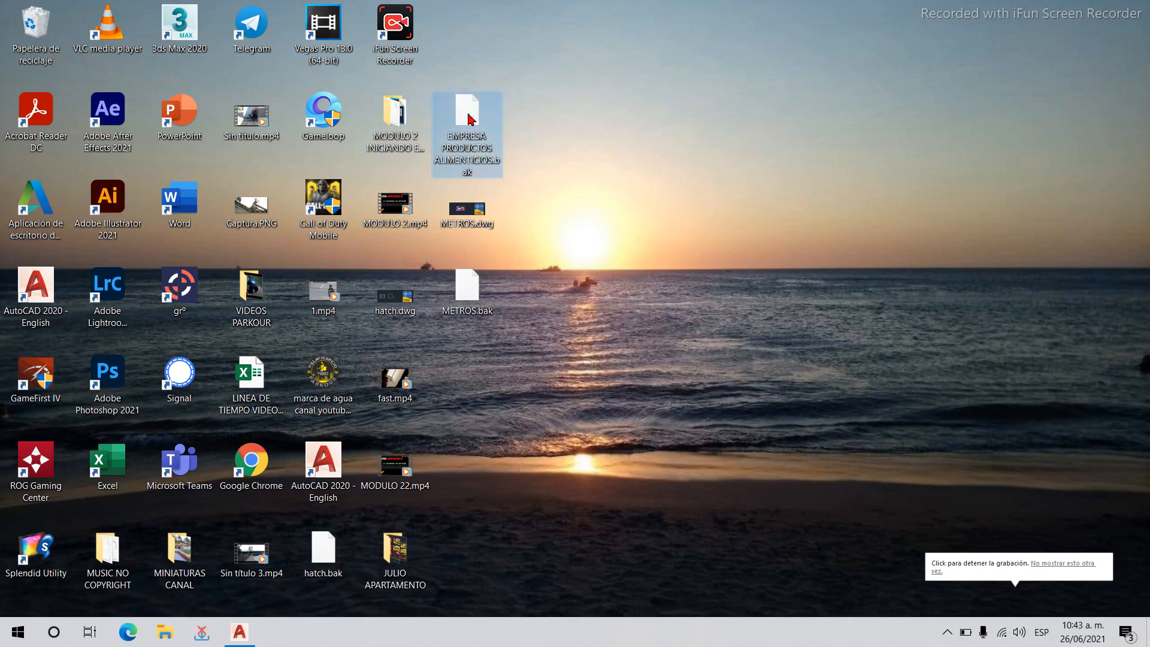
{"action": "left_click", "coordinate": [501, 172]}
{"action": "left_click", "coordinate": [503, 171]}
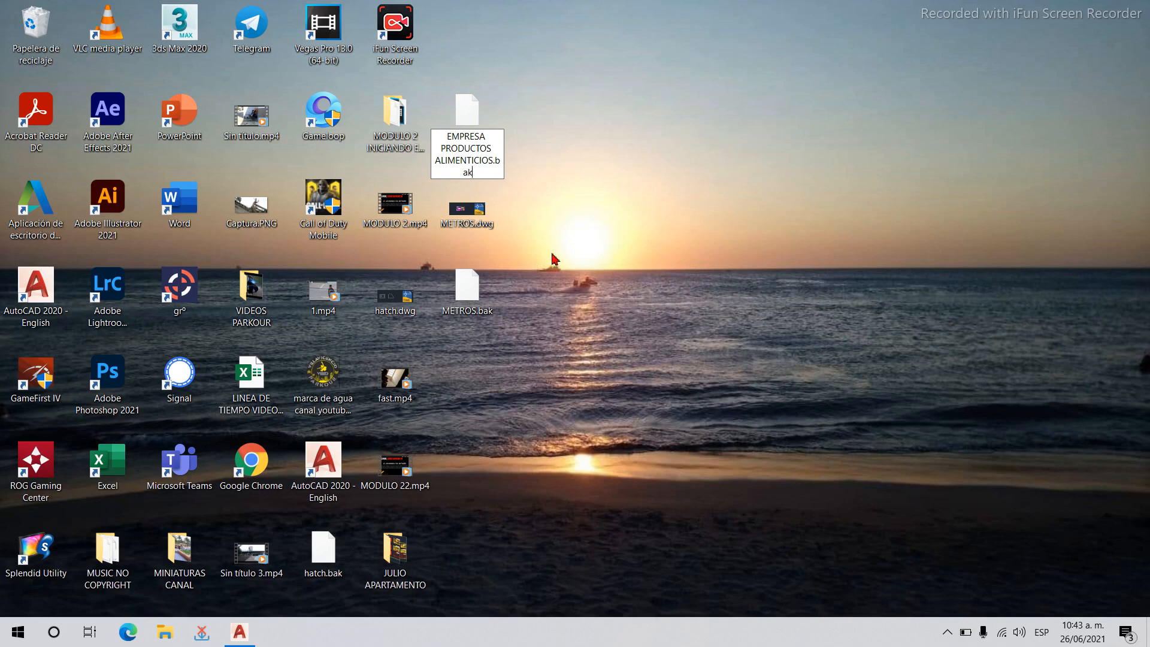
{"action": "key", "text": "BackSpace"}
{"action": "key", "text": "BackSpace"}
{"action": "key", "text": "BackSpace"}
{"action": "type", "text": "DWG"}
{"action": "key", "text": "Return"}
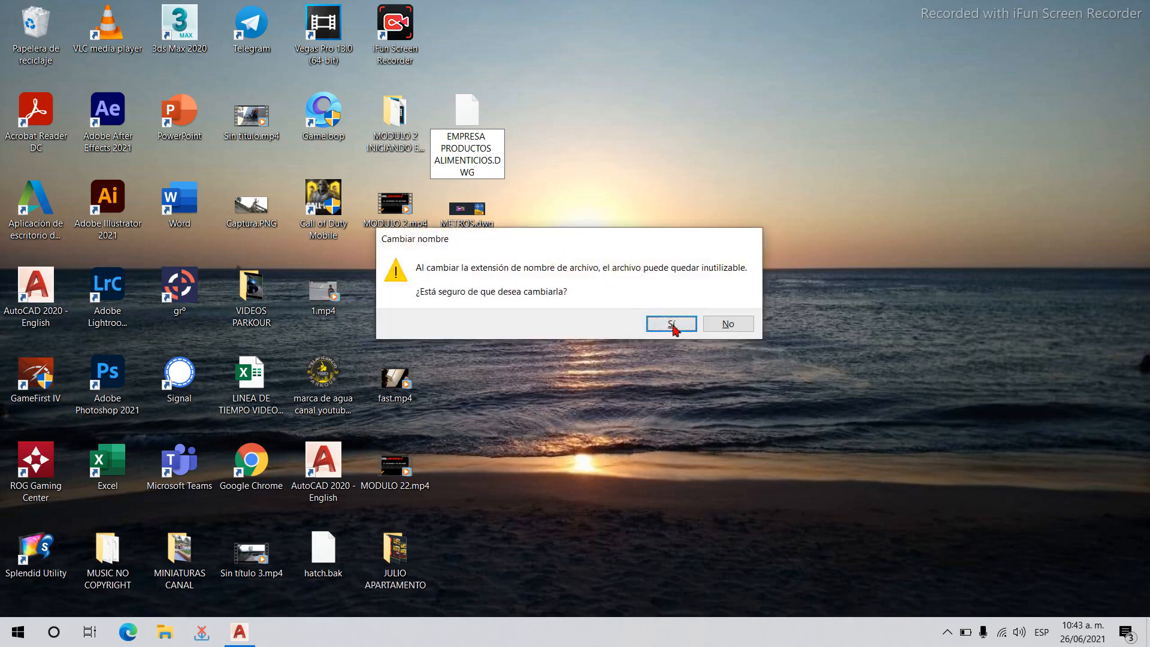
{"action": "left_click", "coordinate": [672, 324]}
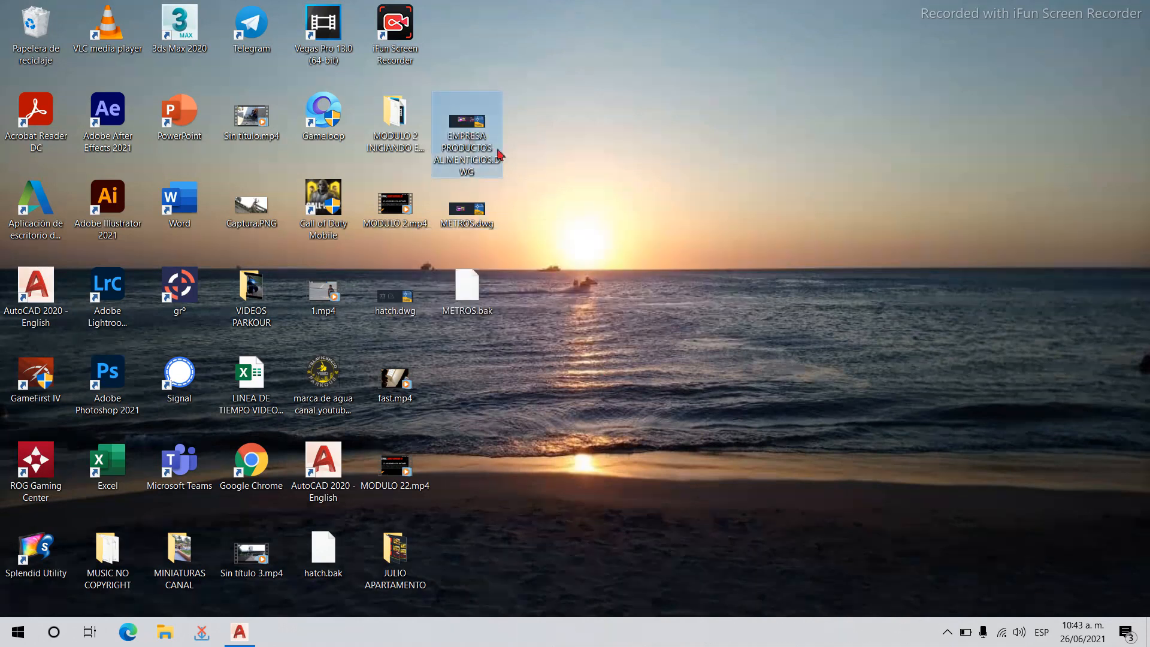
{"action": "double_click", "coordinate": [481, 126]}
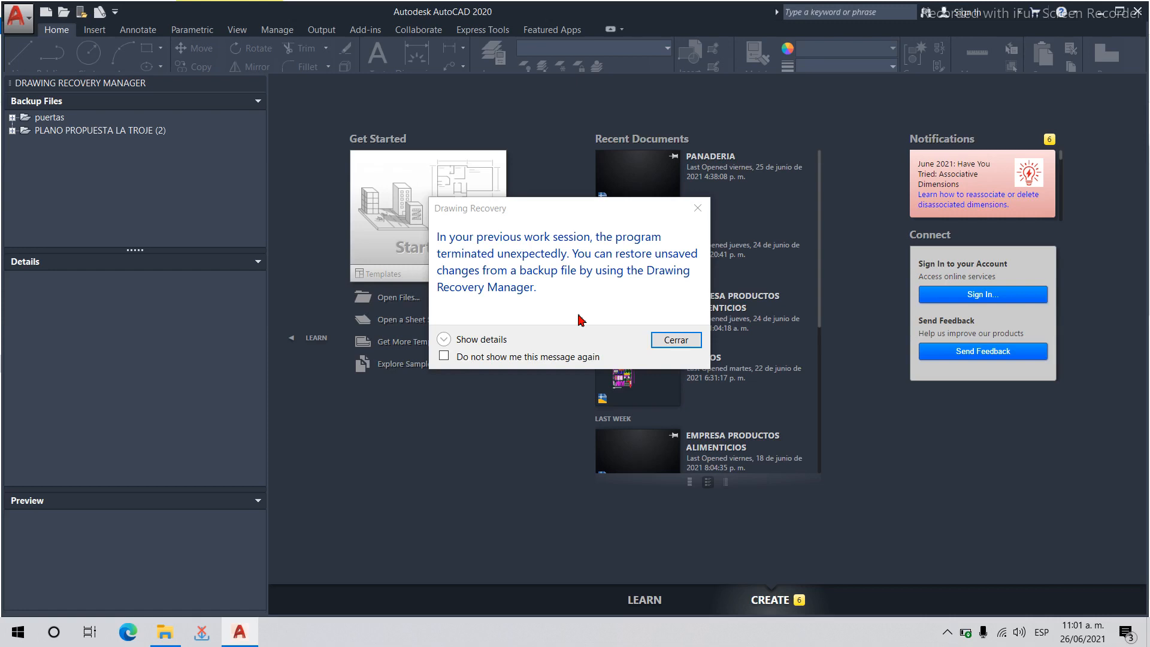
Dismiss the recovery and proxy notices and show the details of the PLANO PROPUESTA LA TROJE (2) sv$ autosave file in the Drawing Recovery Manager.
{"action": "left_click", "coordinate": [672, 339]}
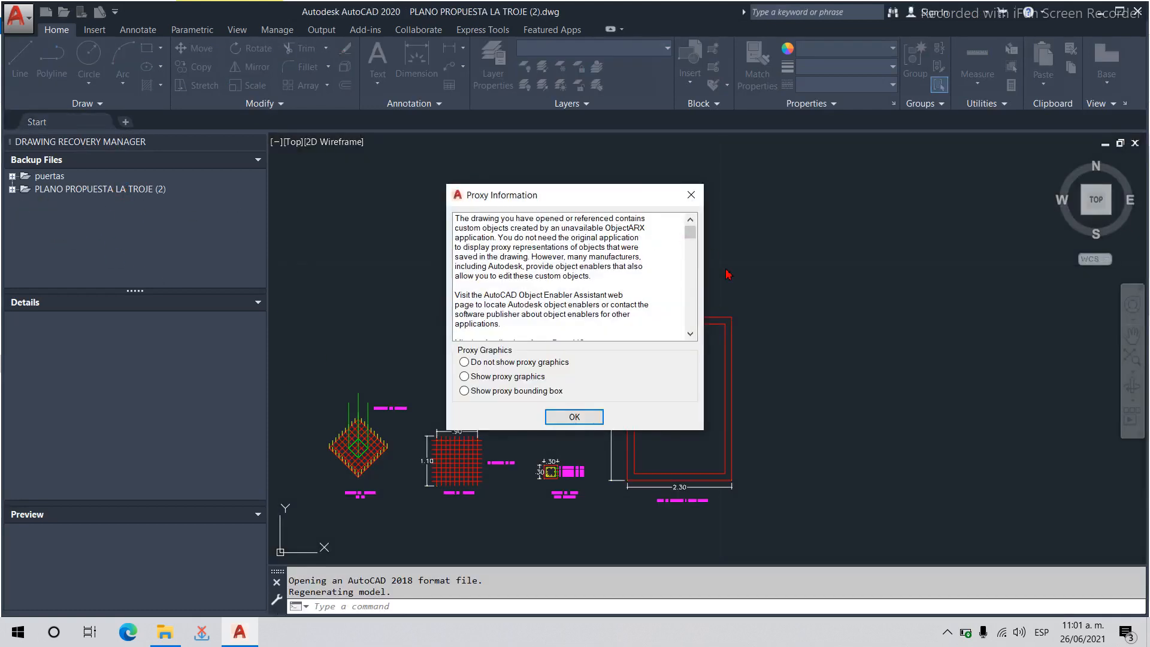
{"action": "left_click", "coordinate": [690, 195]}
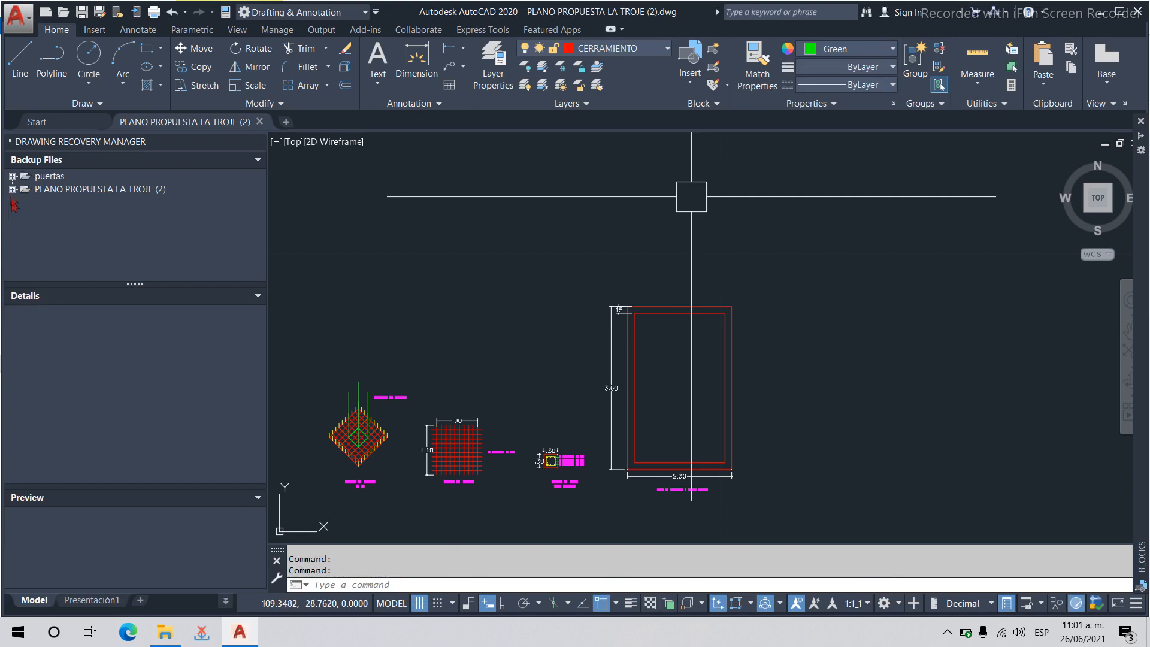
{"action": "left_click", "coordinate": [12, 189]}
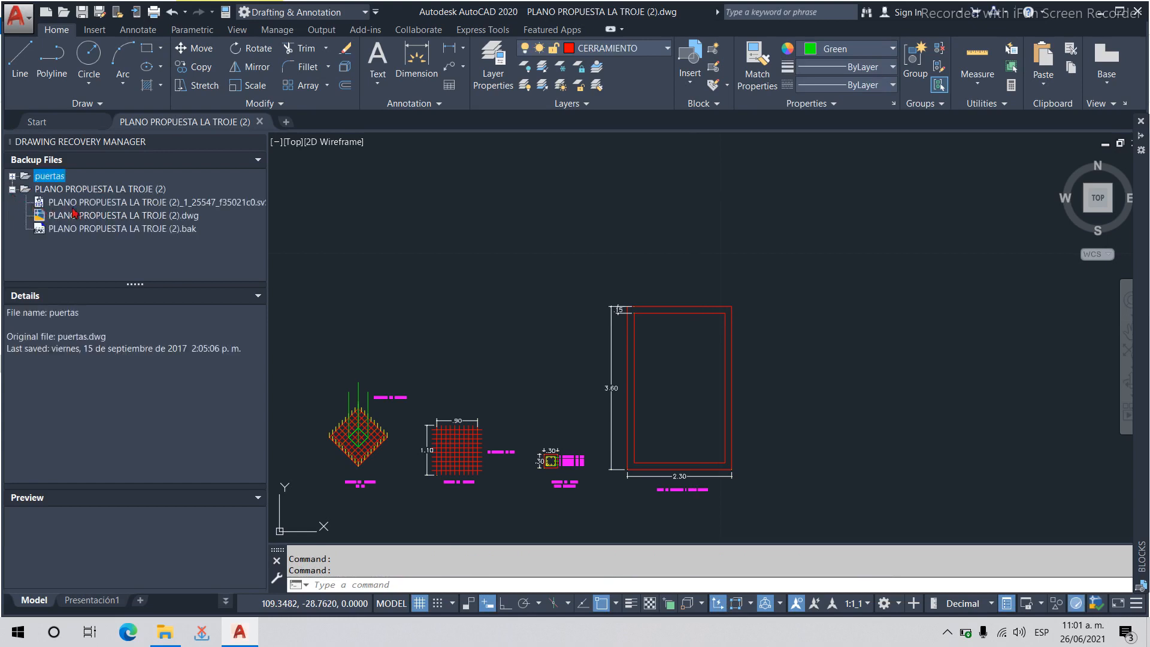
{"action": "left_click", "coordinate": [157, 204]}
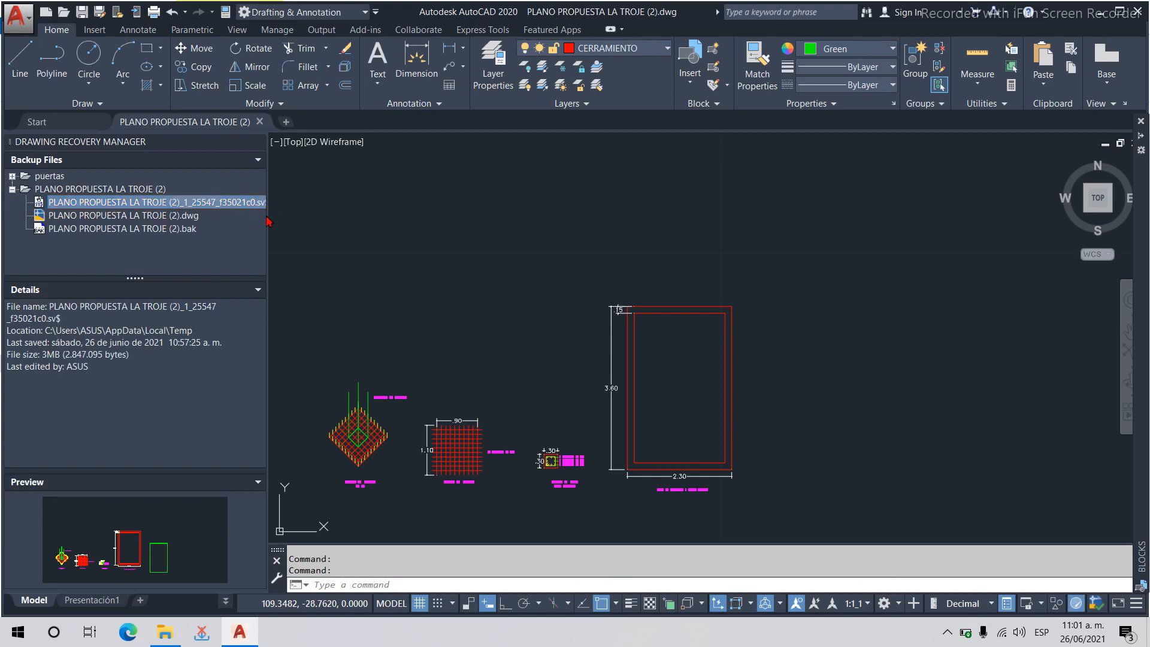
{"action": "left_click_drag", "start_coordinate": [267, 226], "coordinate": [288, 227]}
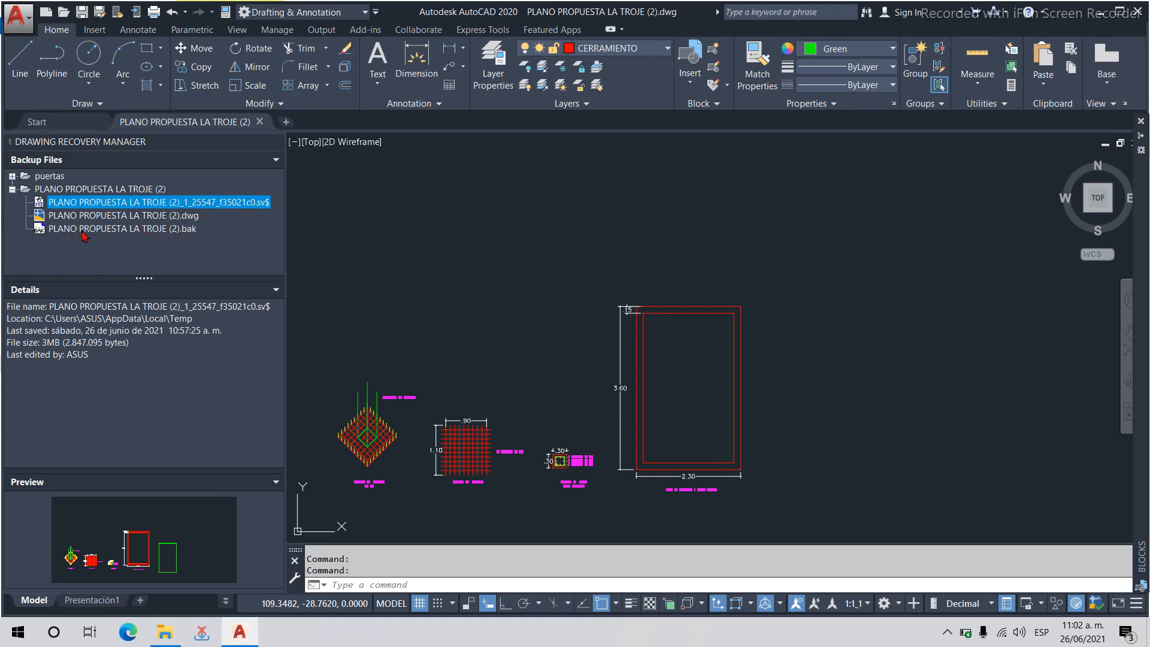
Compare the save dates, sizes and previews of PLANO PROPUESTA LA TROJE (2).dwg and its .bak file in the Drawing Recovery Manager.
{"action": "left_click", "coordinate": [106, 217]}
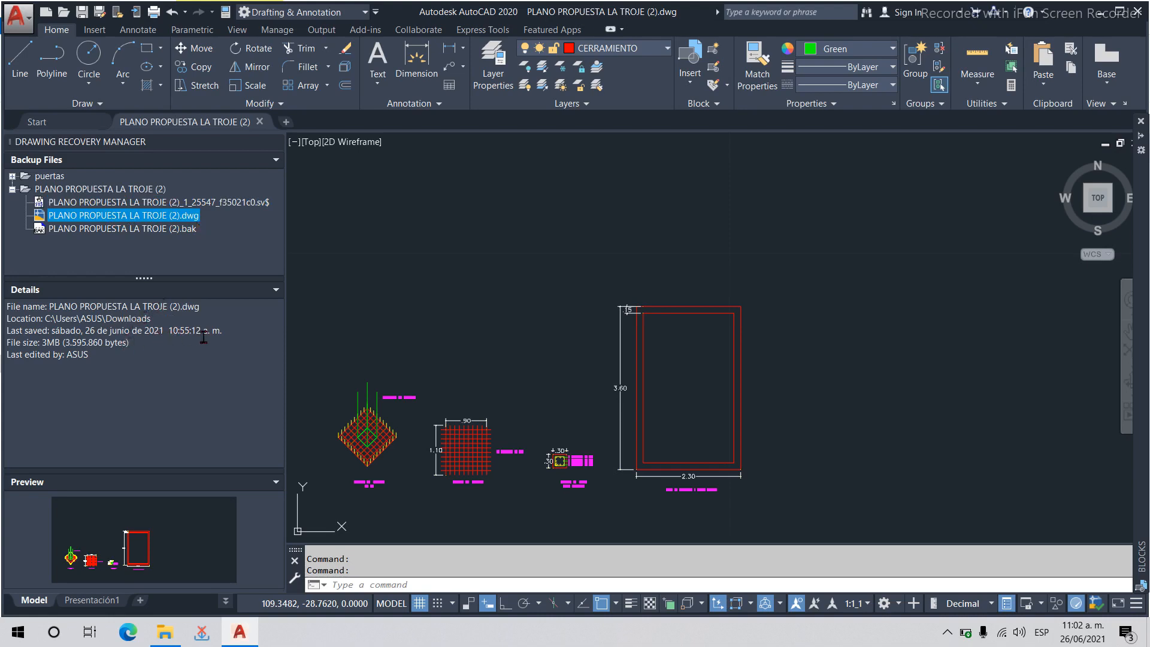
{"action": "left_click", "coordinate": [179, 231]}
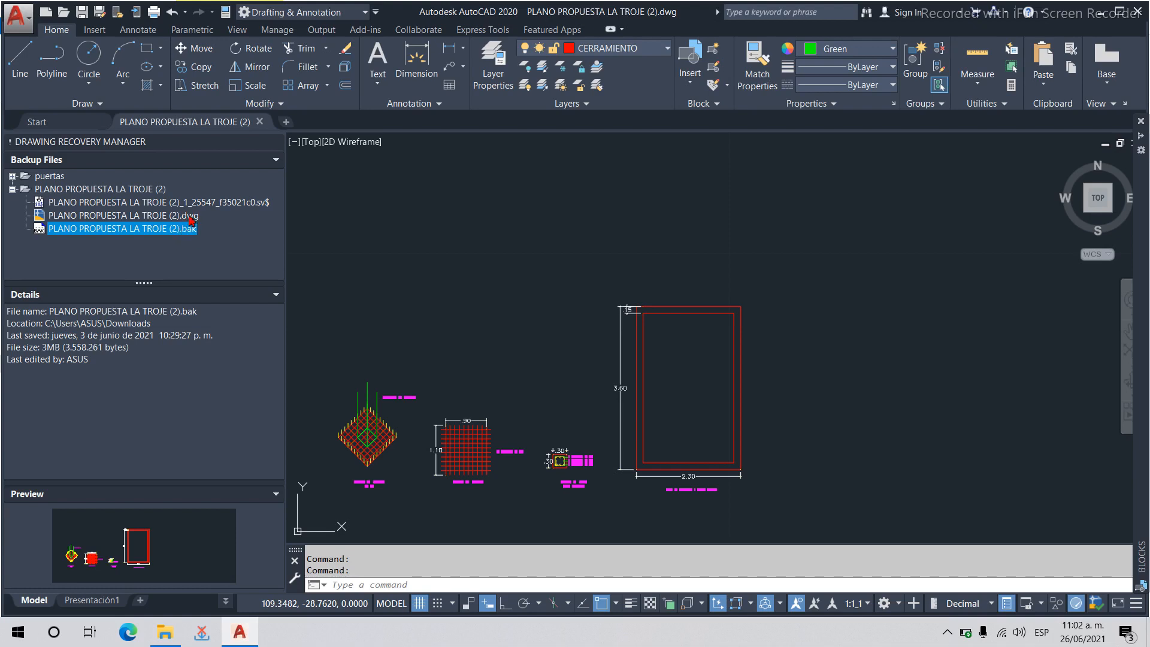
{"action": "left_click", "coordinate": [190, 217]}
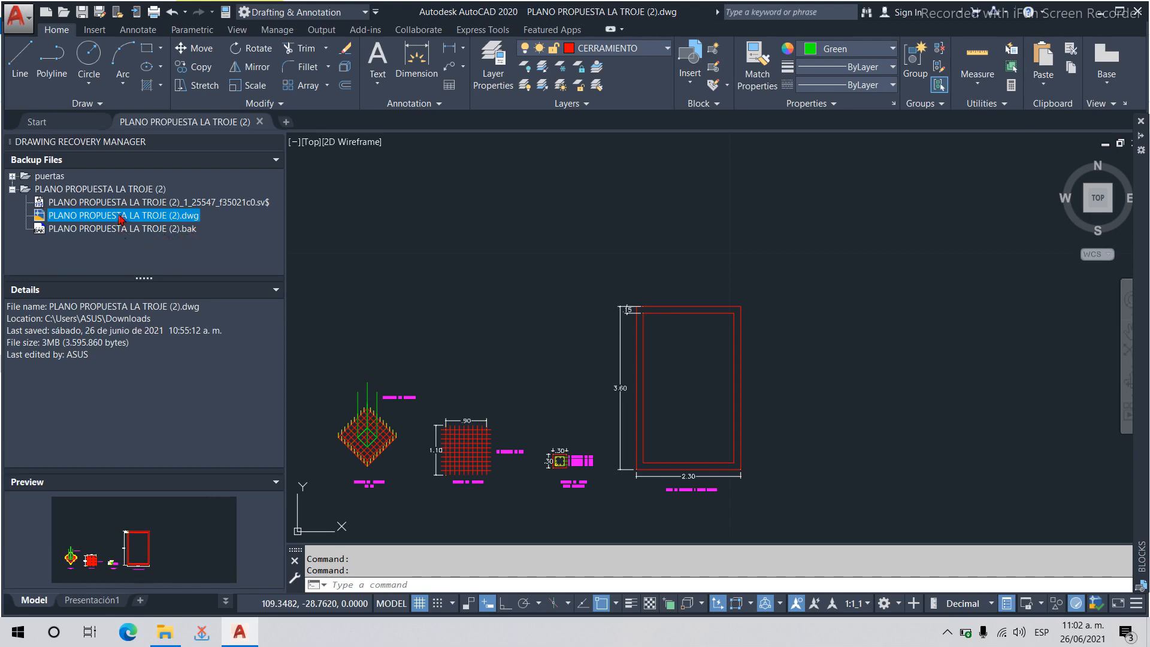
{"action": "left_click", "coordinate": [182, 229]}
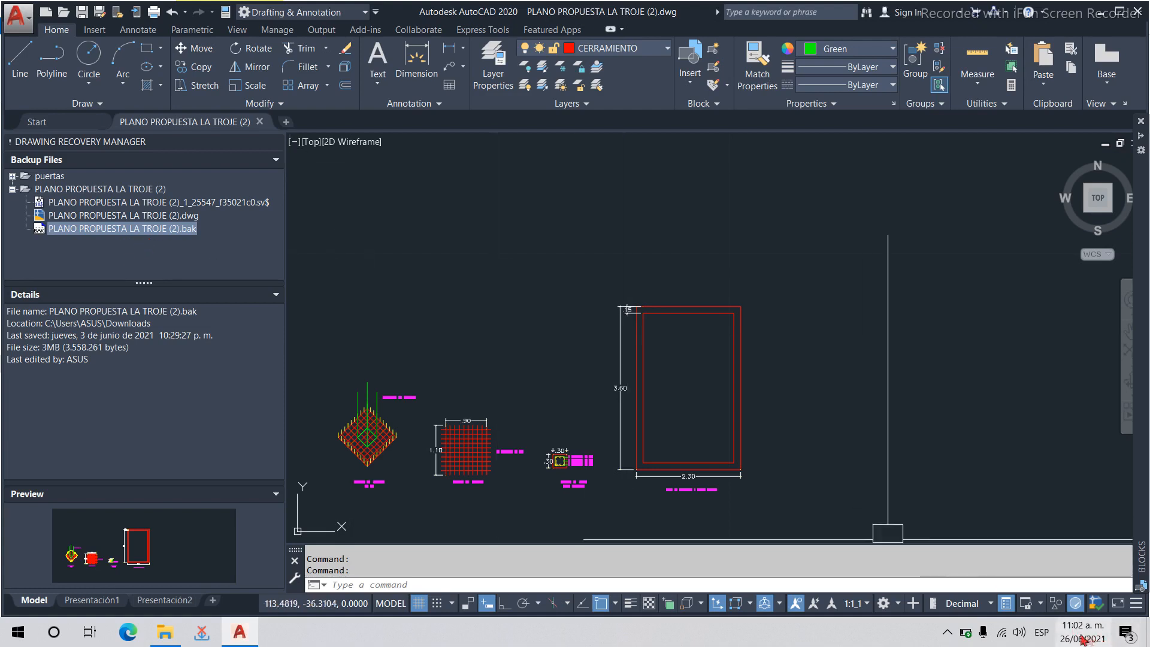
{"action": "left_click", "coordinate": [172, 216]}
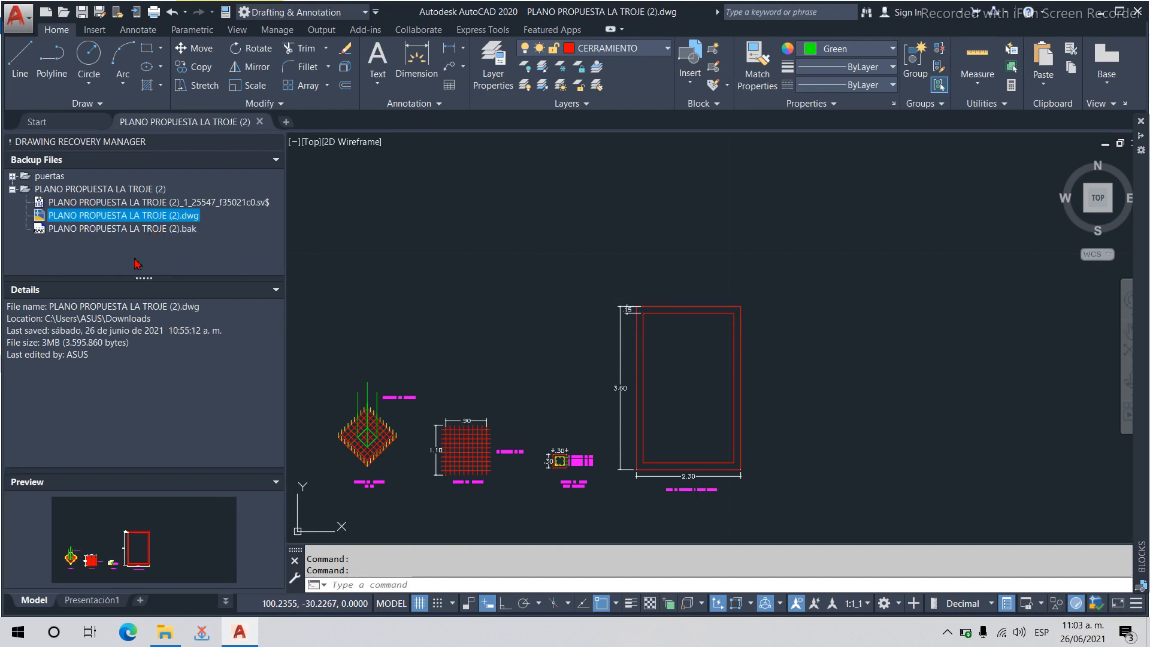
{"action": "left_click", "coordinate": [173, 230]}
{"action": "left_click", "coordinate": [176, 220]}
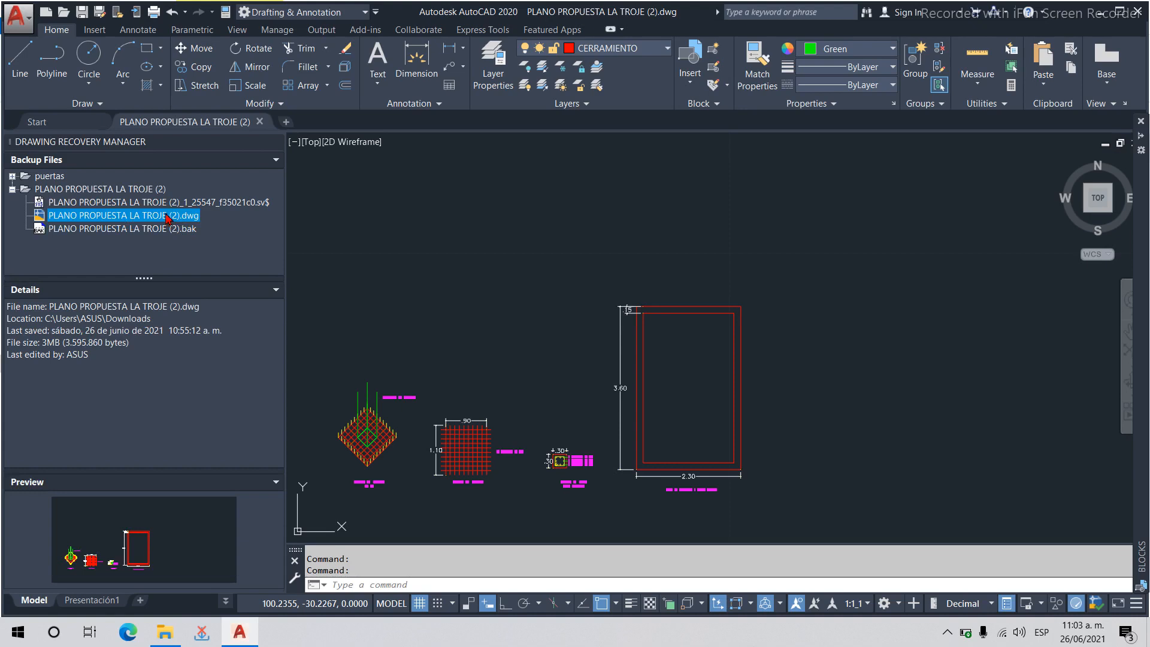
Open PLANO PROPUESTA LA TROJE (2).dwg from the listed backup files and dismiss the proxy information.
{"action": "double_click", "coordinate": [188, 218]}
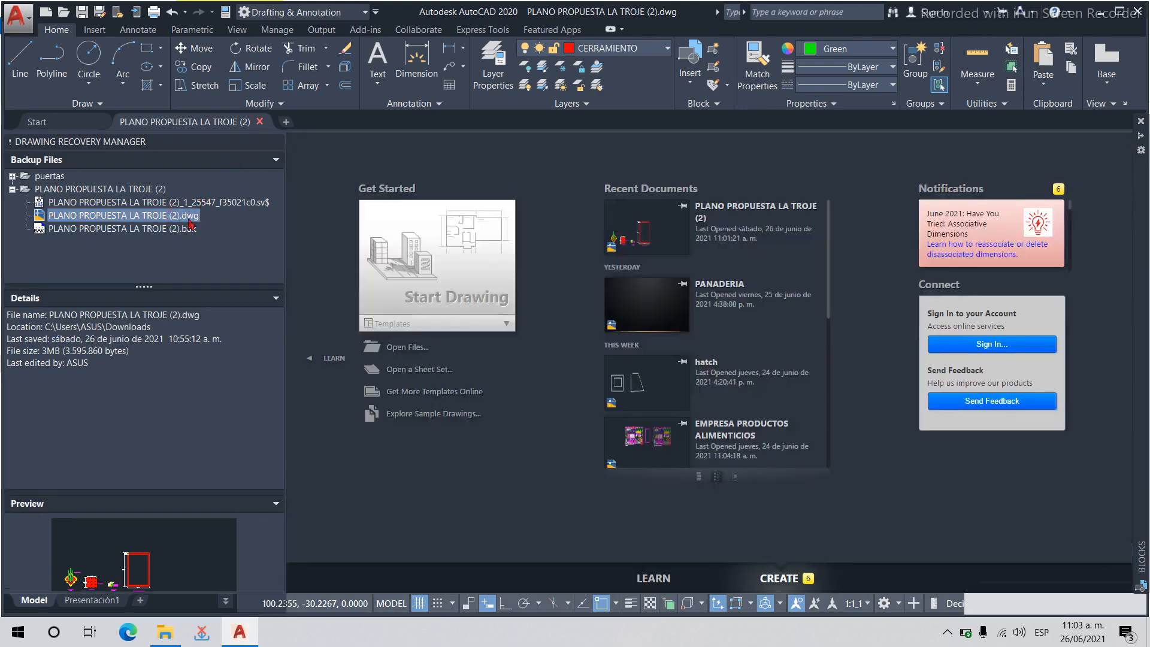
{"action": "double_click", "coordinate": [169, 217]}
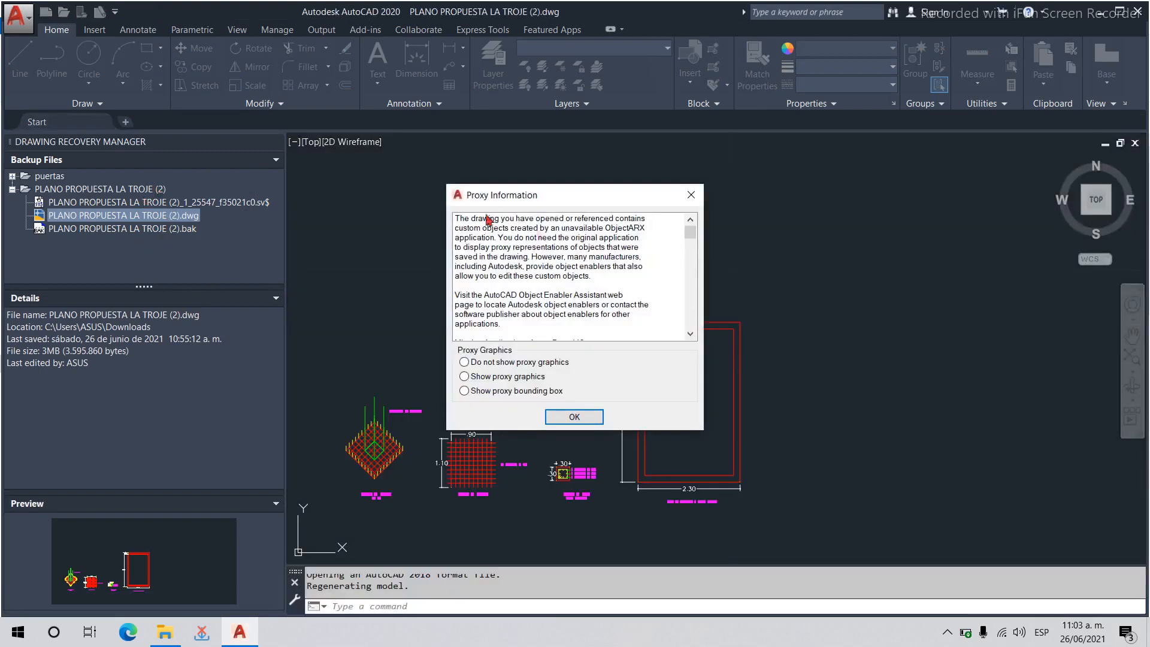
{"action": "left_click", "coordinate": [690, 195]}
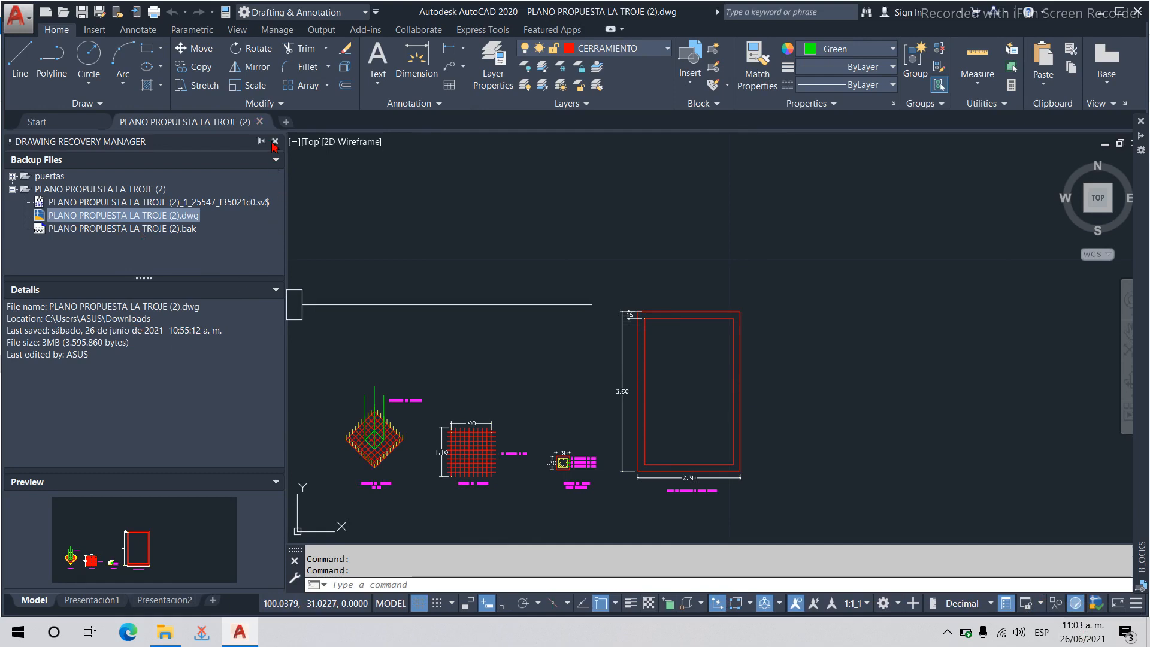
Close the Drawing Recovery Manager and call it up again with the DRAWINGRECOVERY command.
{"action": "left_click", "coordinate": [275, 141]}
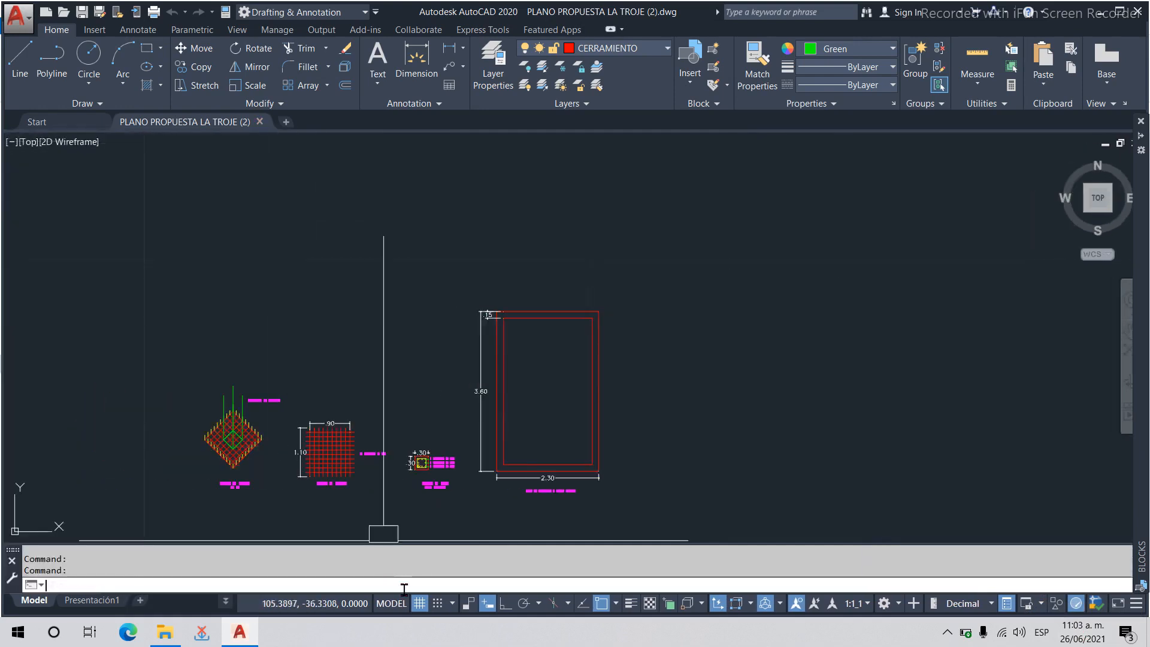
{"action": "type", "text": "DRAWING"}
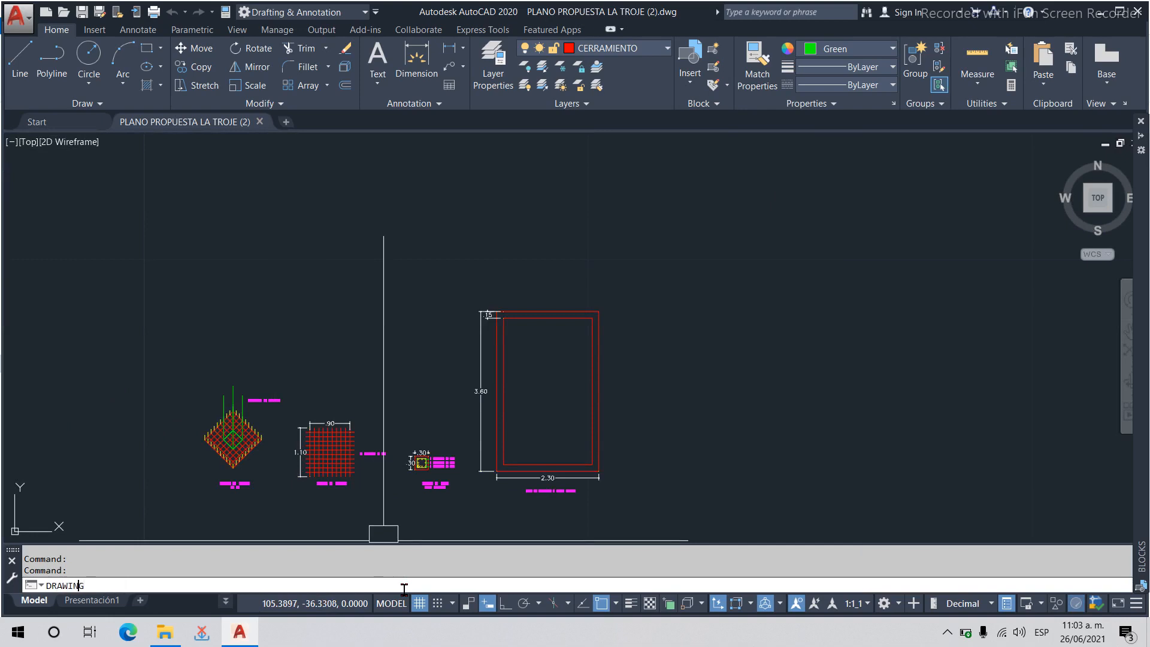
{"action": "type", "text": "RECOVERY"}
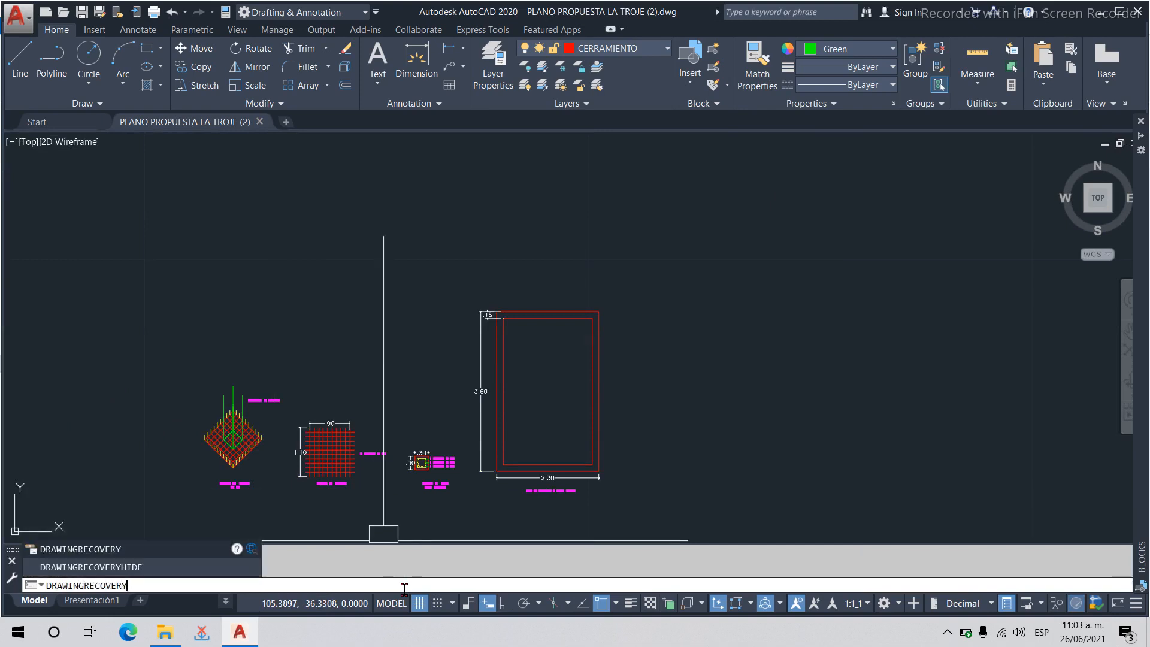
{"action": "key", "text": "Return"}
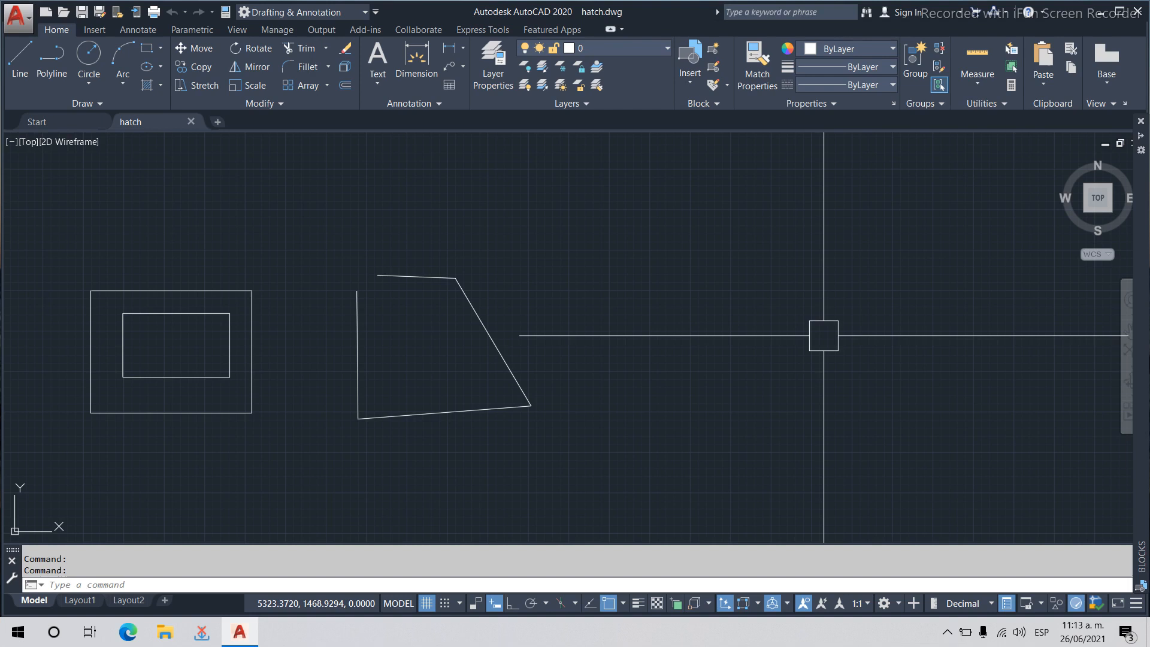
Review the Solid hatch type and the hatch colors offered in Select Color, leaving the Hatch command without filling anything.
{"action": "type", "text": "H"}
{"action": "key", "text": "Return"}
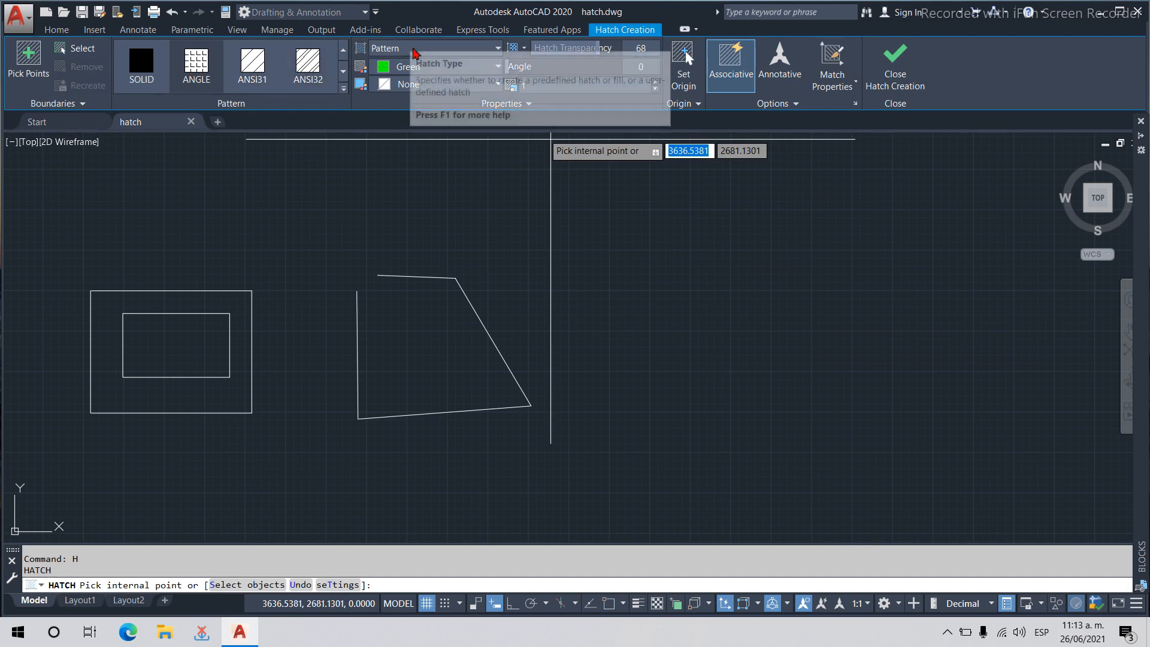
{"action": "left_click", "coordinate": [414, 49]}
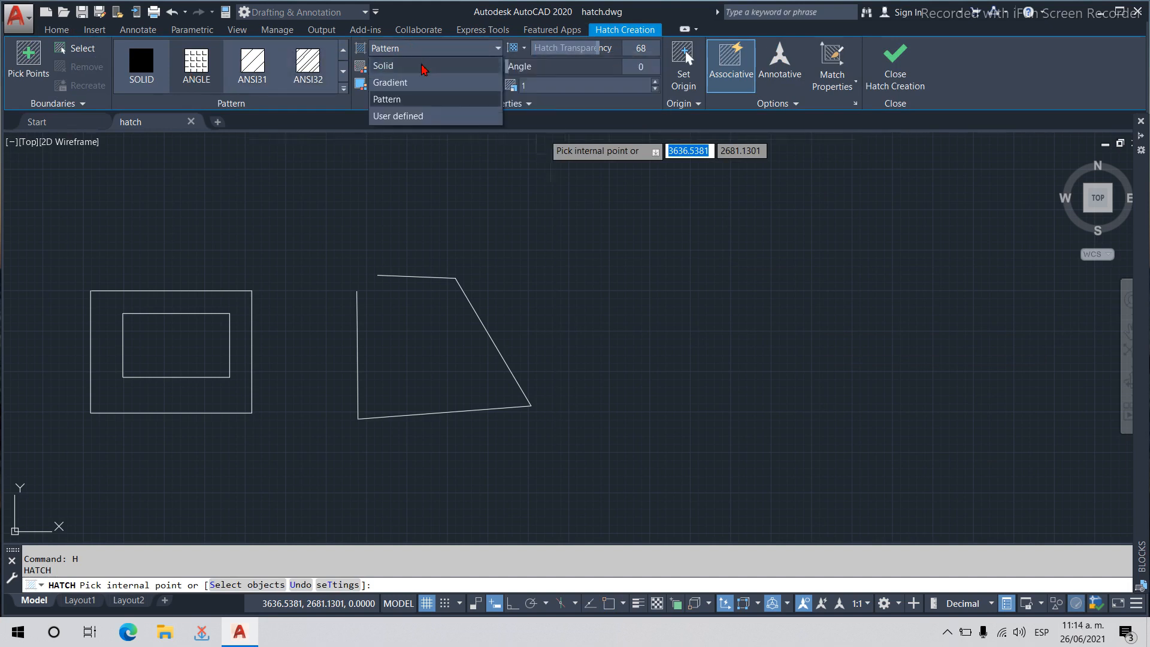
{"action": "left_click", "coordinate": [423, 67]}
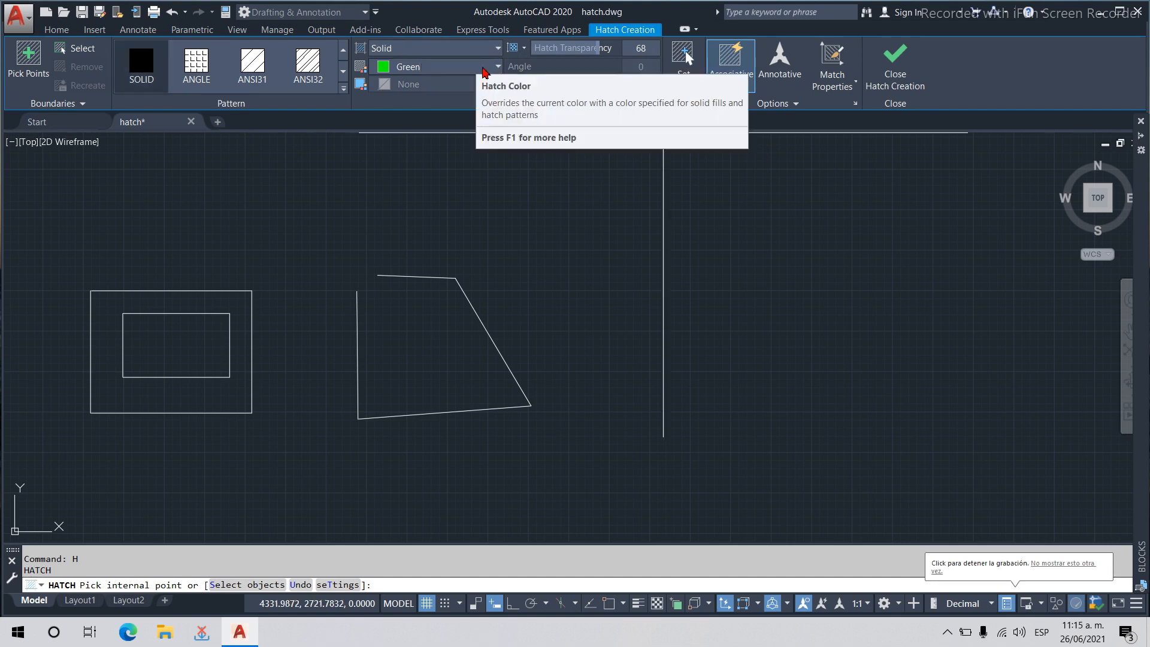
{"action": "left_click", "coordinate": [485, 72]}
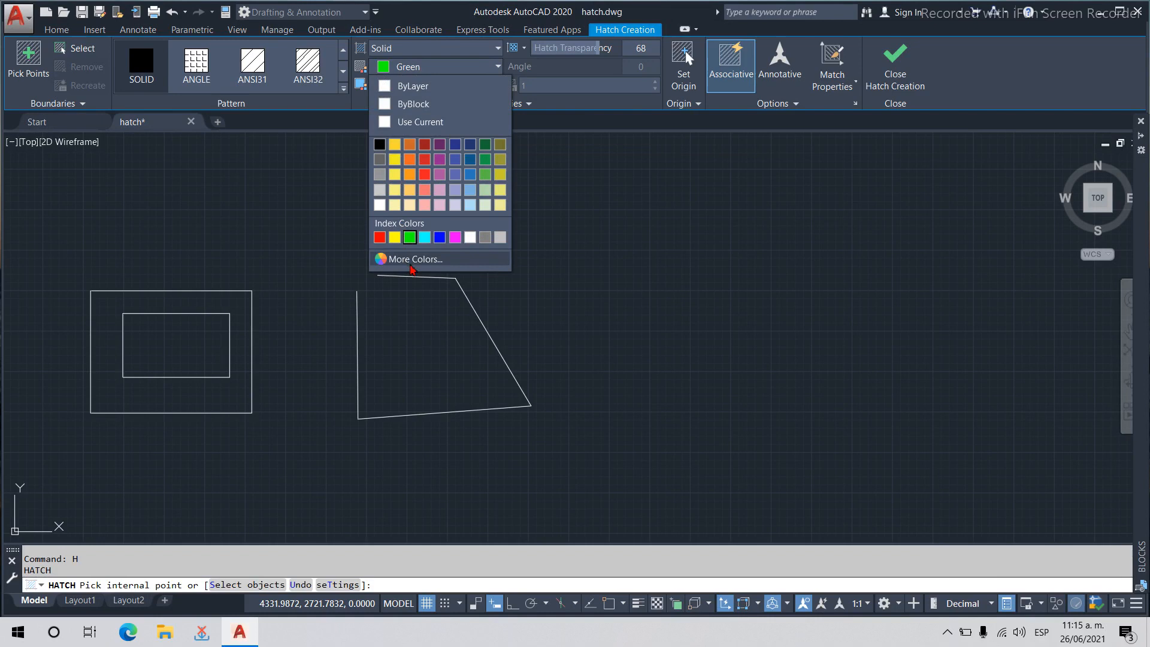
{"action": "left_click", "coordinate": [411, 261]}
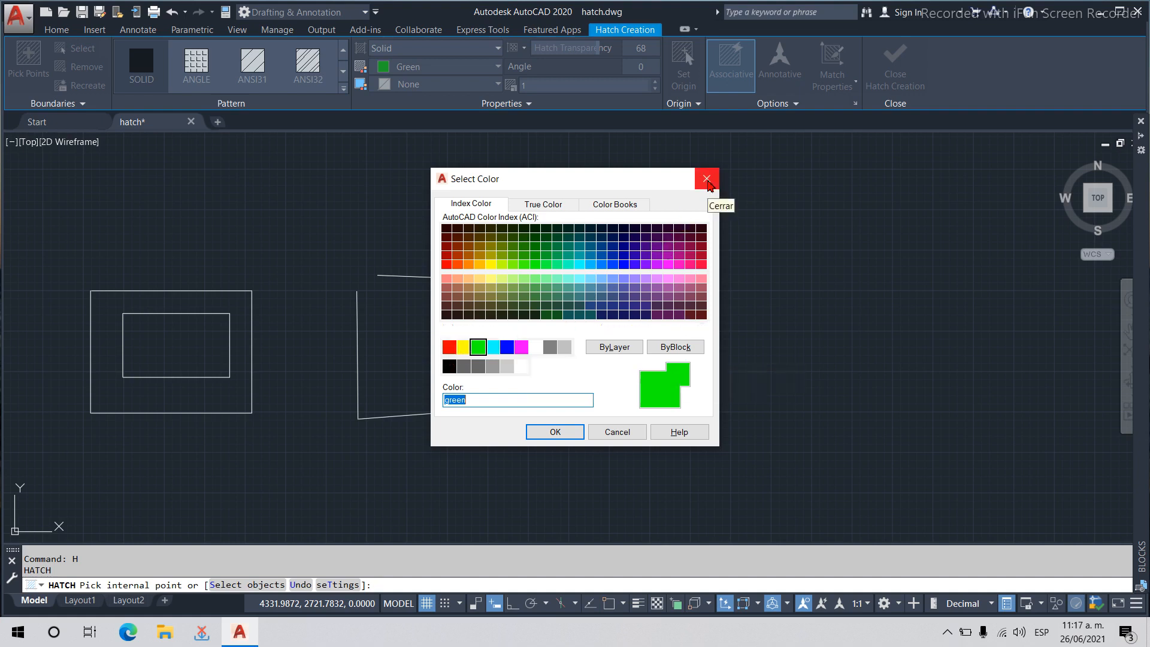
{"action": "left_click", "coordinate": [708, 183]}
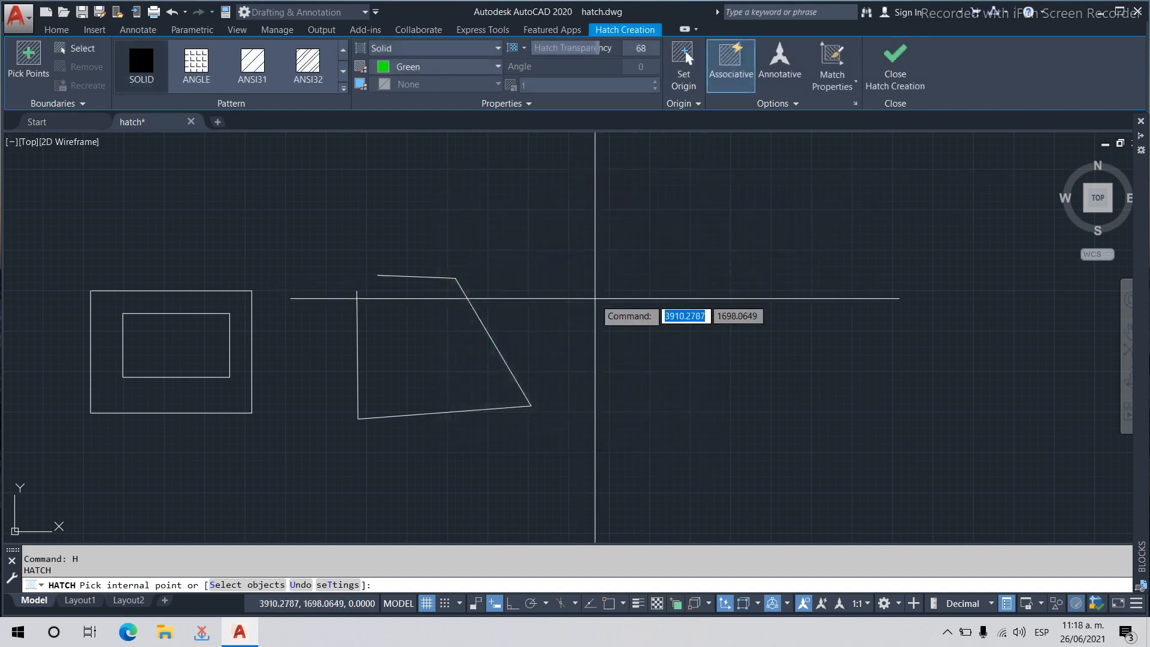
{"action": "key", "text": "Escape"}
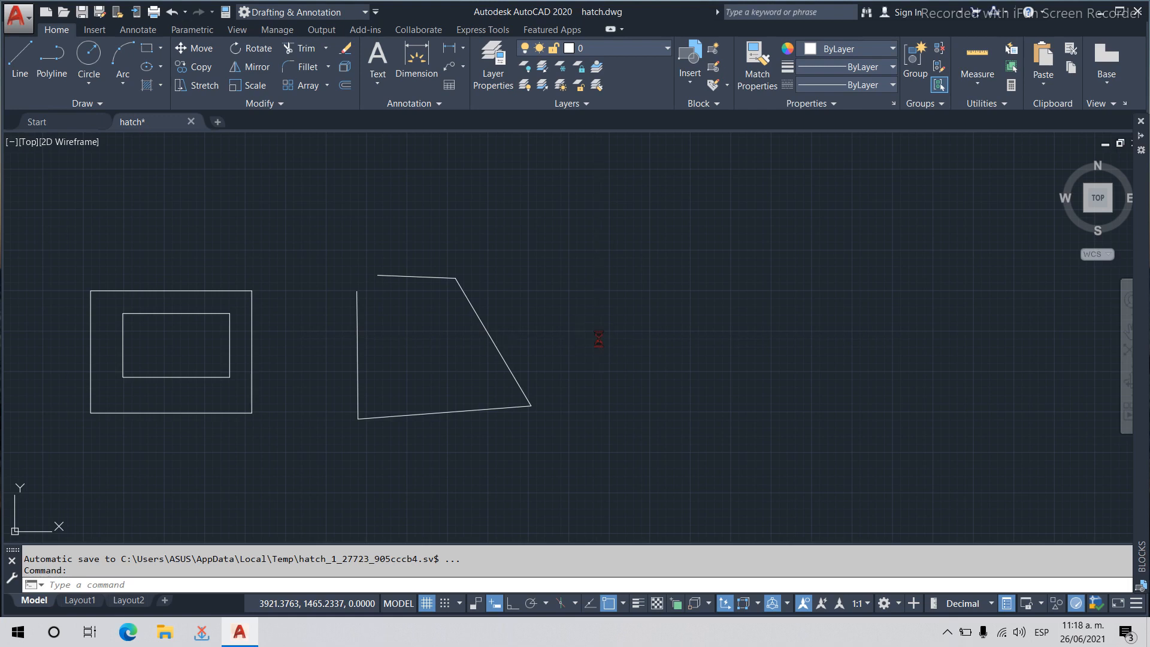
Assign the acad.ctb plot style table to all layouts in the plot settings and open it for editing.
{"action": "key", "text": "ctrl+p"}
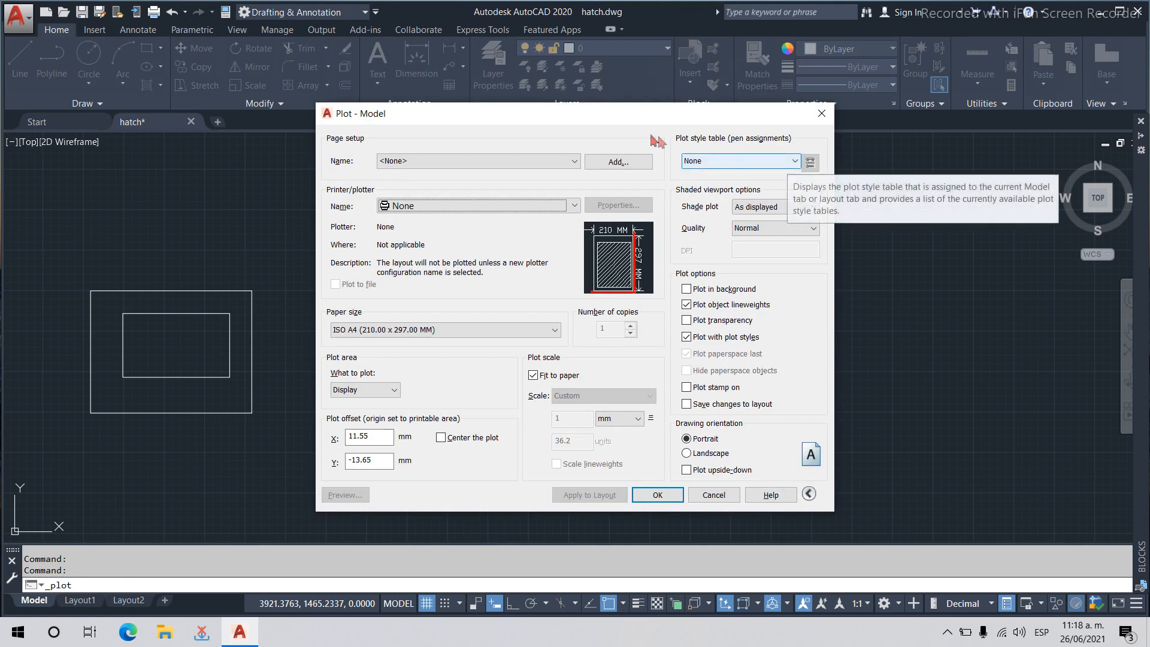
{"action": "left_click", "coordinate": [788, 161]}
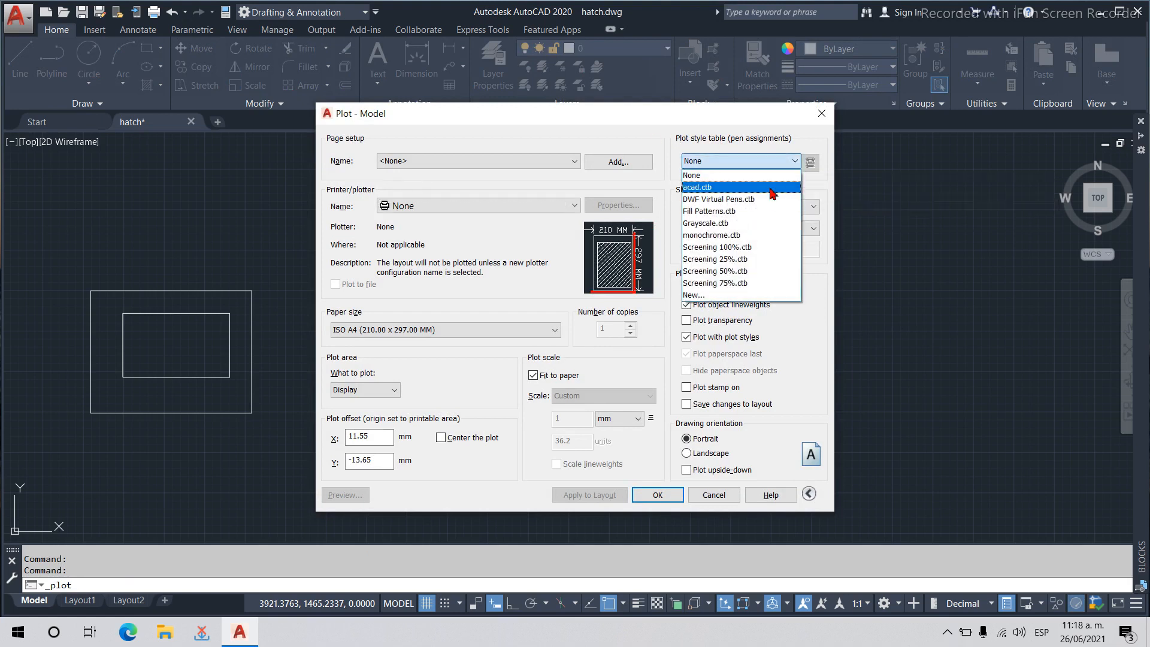
{"action": "left_click", "coordinate": [719, 187]}
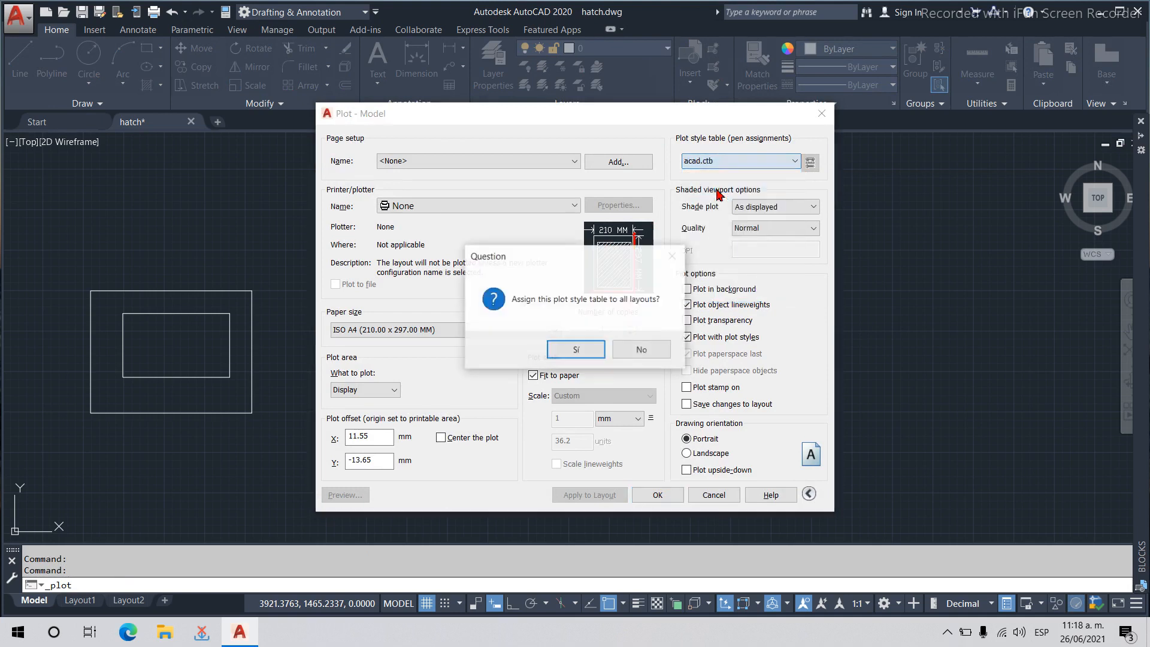
{"action": "left_click", "coordinate": [584, 350]}
{"action": "left_click", "coordinate": [811, 162]}
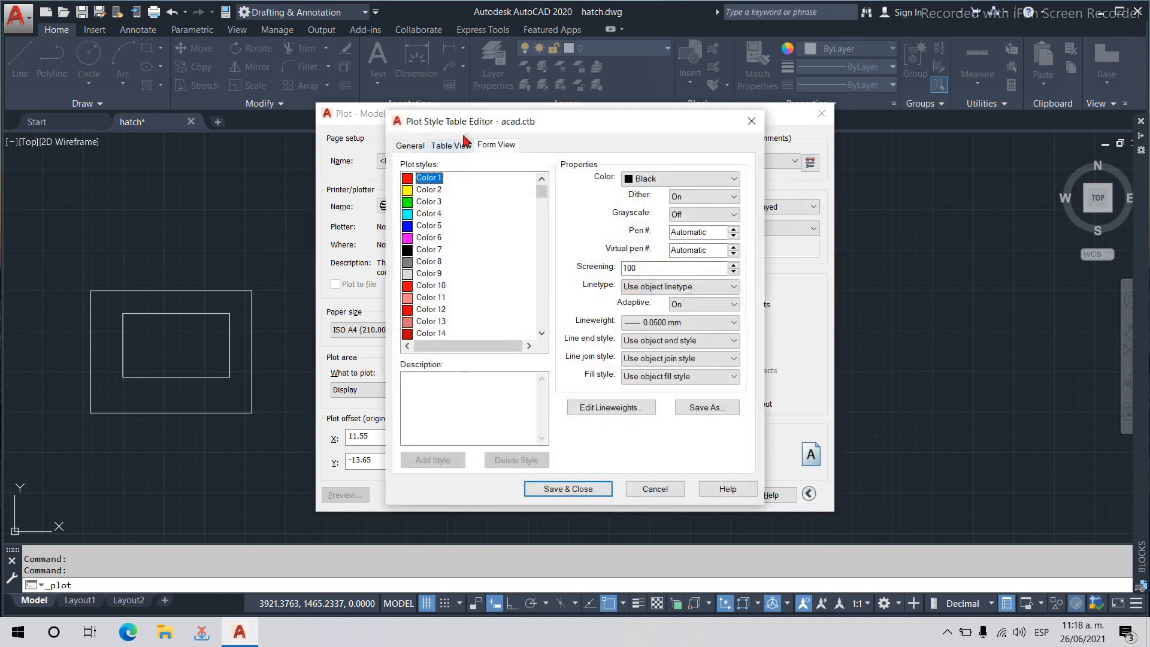
Review the general information, table view and form view of acad.ctb, including its lineweight and linetype options.
{"action": "left_click", "coordinate": [420, 147]}
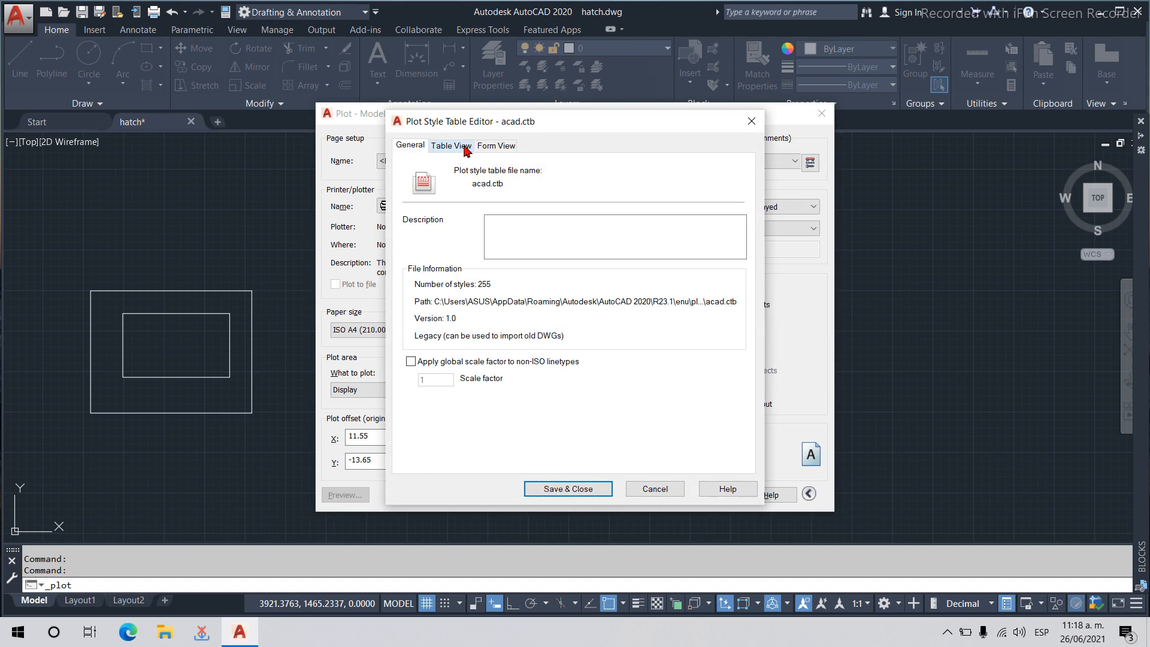
{"action": "left_click", "coordinate": [454, 149]}
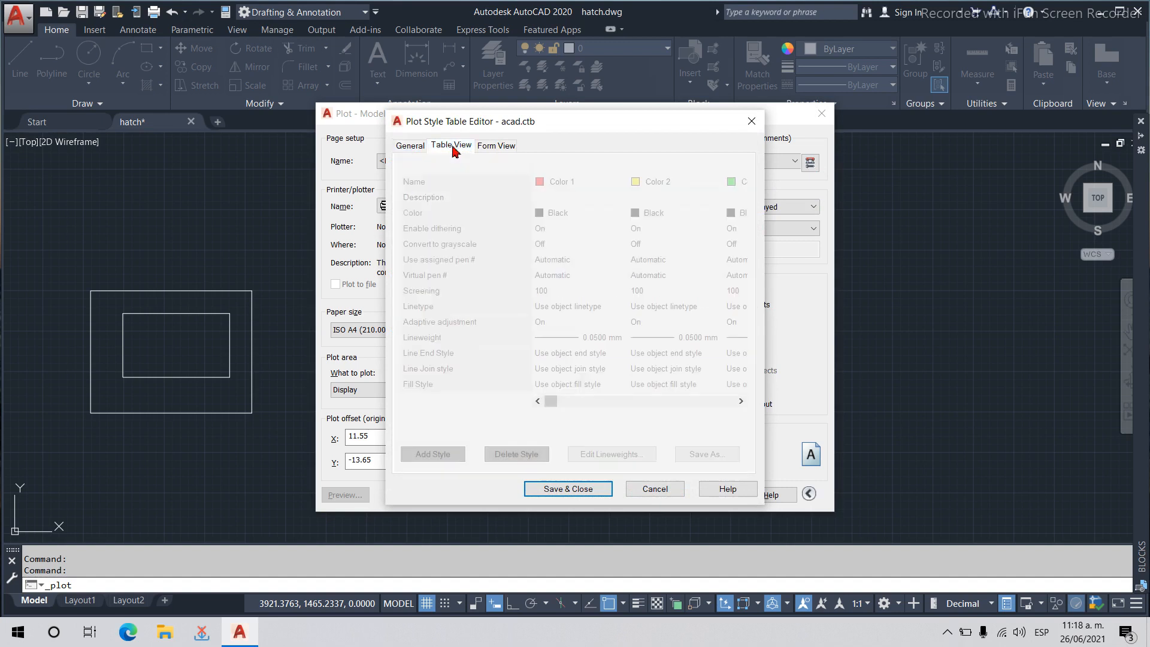
{"action": "left_click", "coordinate": [494, 148]}
{"action": "left_click", "coordinate": [461, 146]}
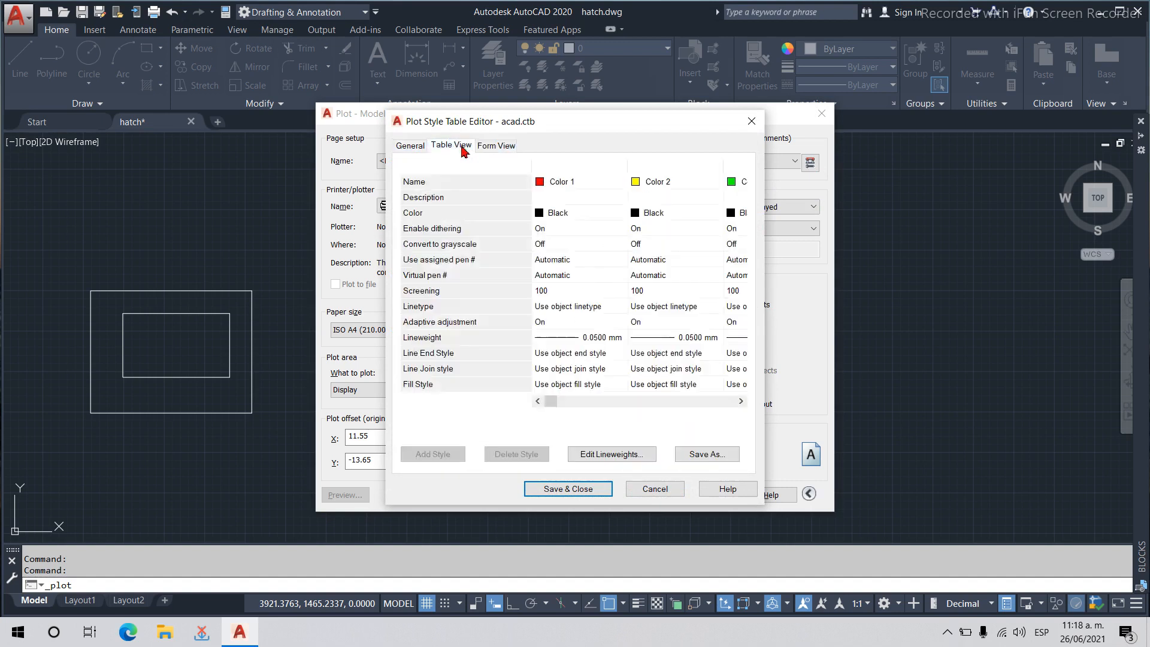
{"action": "left_click", "coordinate": [509, 146]}
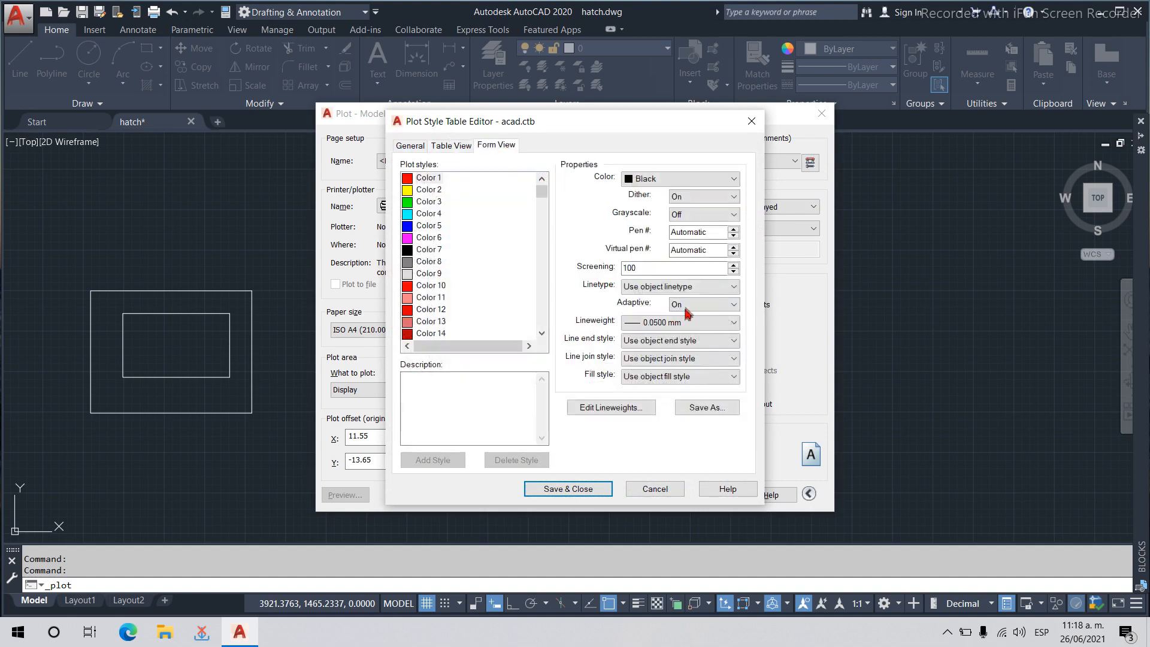
{"action": "left_click", "coordinate": [699, 324]}
{"action": "left_click", "coordinate": [567, 298]}
{"action": "left_click", "coordinate": [654, 290]}
{"action": "left_click", "coordinate": [583, 278]}
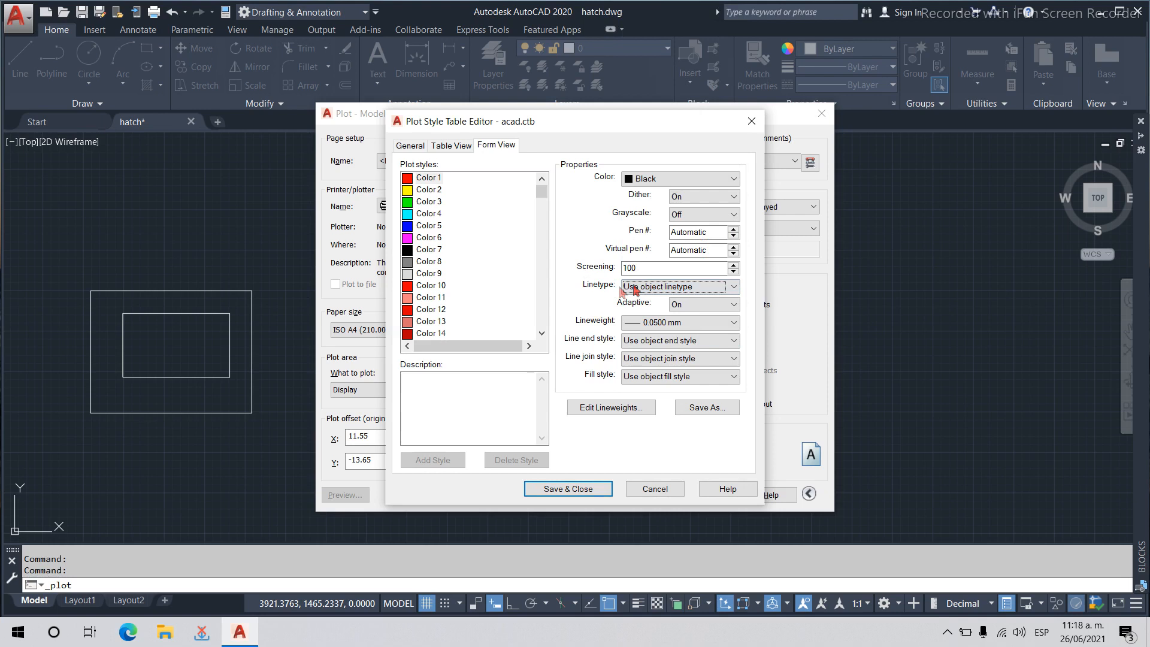
Select a range of color plot styles, check the available lineweights, and leave the table and plot settings without saving.
{"action": "left_click", "coordinate": [446, 190]}
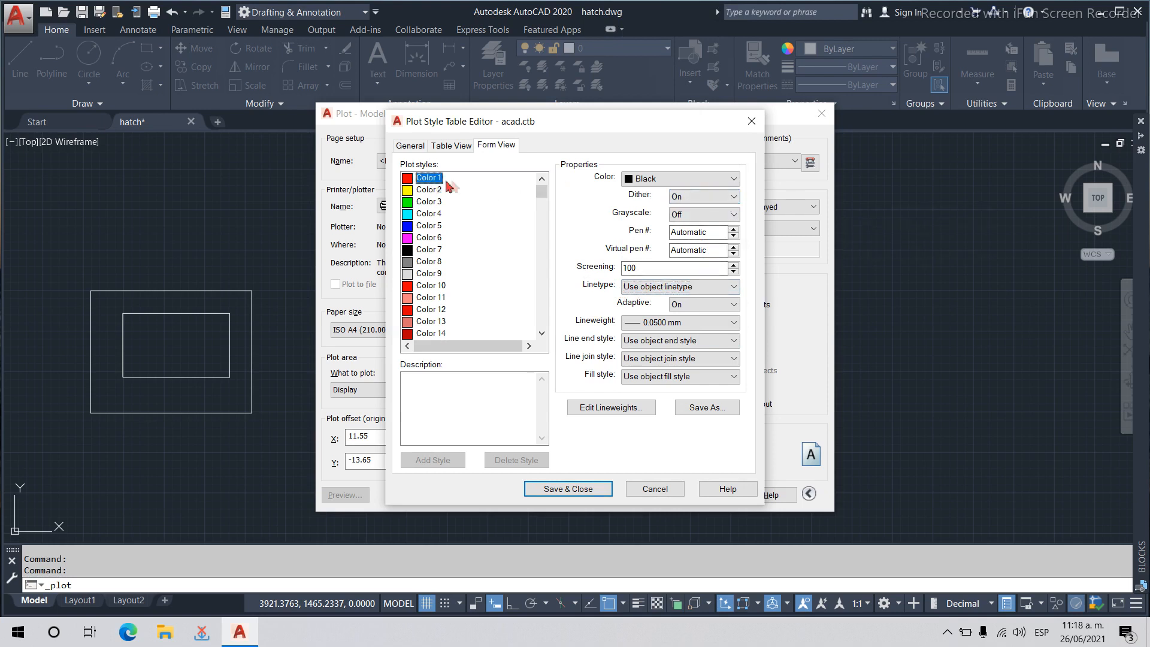
{"action": "left_click_drag", "start_coordinate": [542, 192], "coordinate": [554, 277]}
{"action": "scroll", "coordinate": [500, 289], "scroll_direction": "down", "scroll_amount": 20}
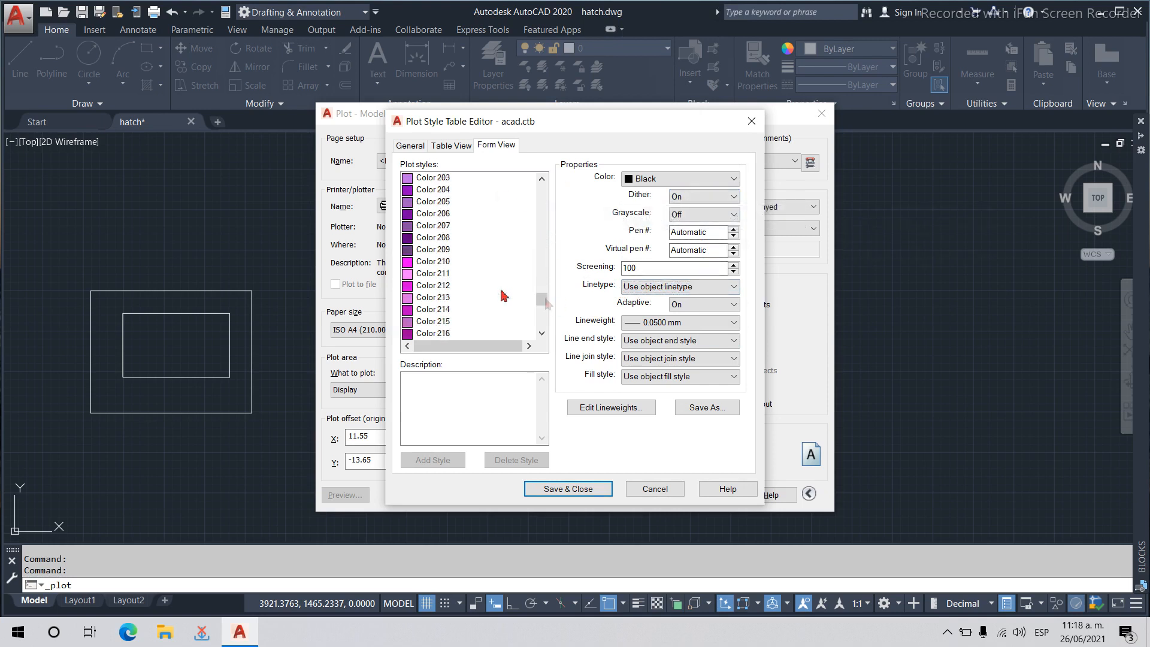
{"action": "left_click", "coordinate": [446, 277], "text": "shift"}
{"action": "left_click", "coordinate": [704, 326]}
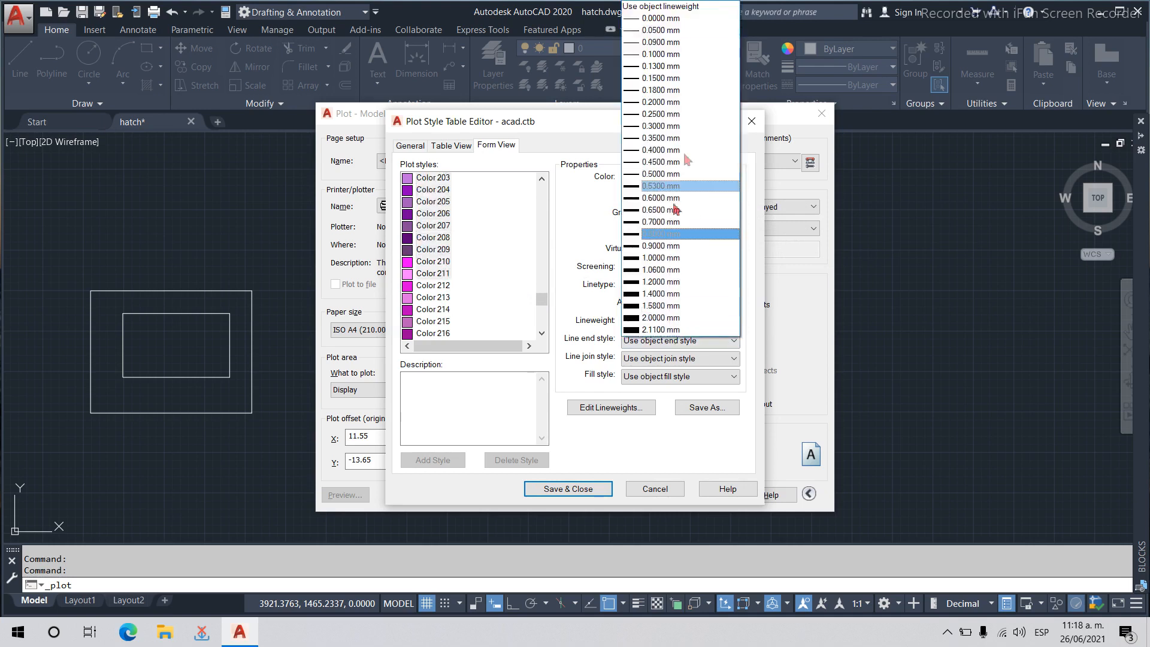
{"action": "left_click", "coordinate": [582, 223]}
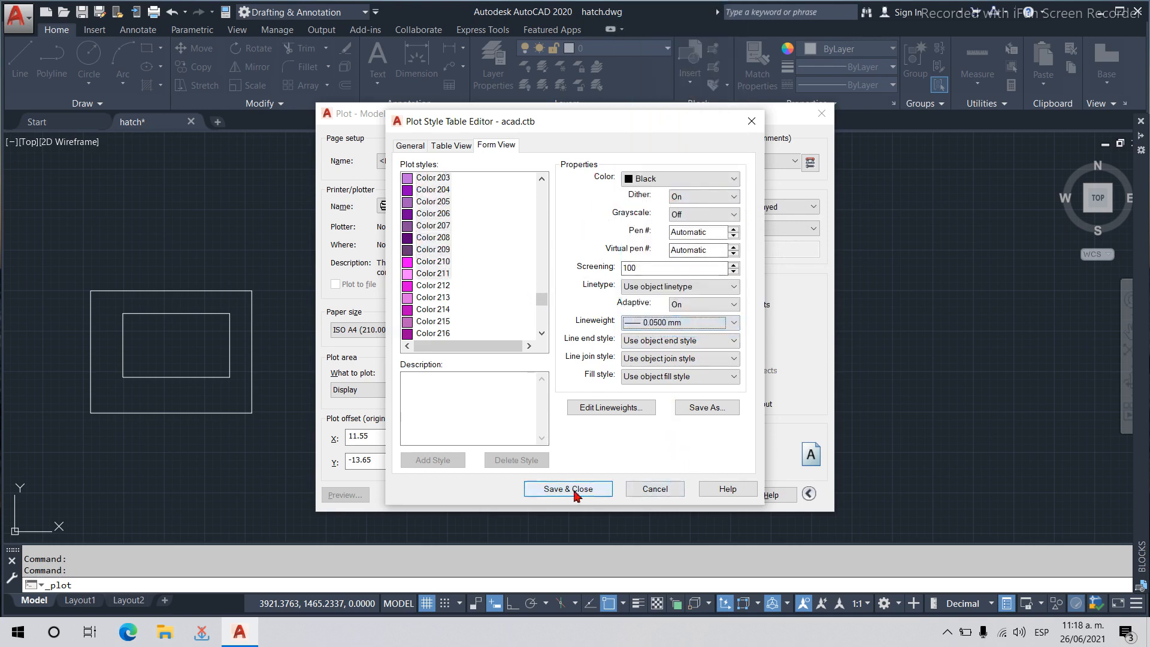
{"action": "left_click", "coordinate": [657, 489]}
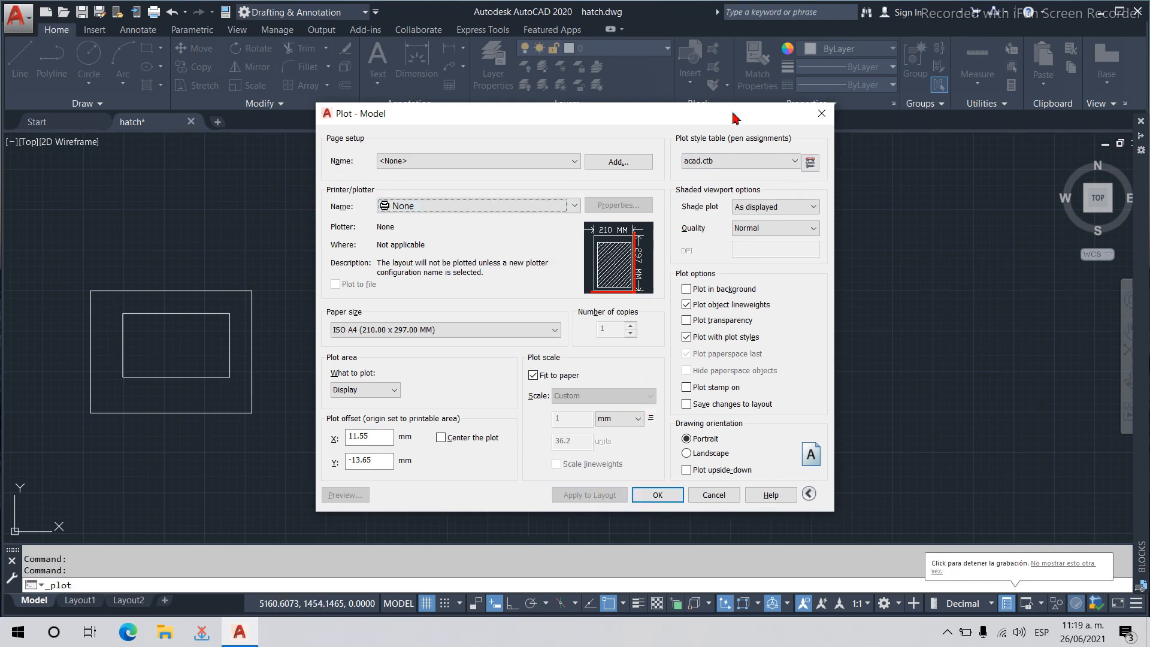
{"action": "left_click", "coordinate": [820, 119]}
Start the Hatch command with the Gradient type, using Red as the first color and Cyan as the second.
{"action": "type", "text": "h"}
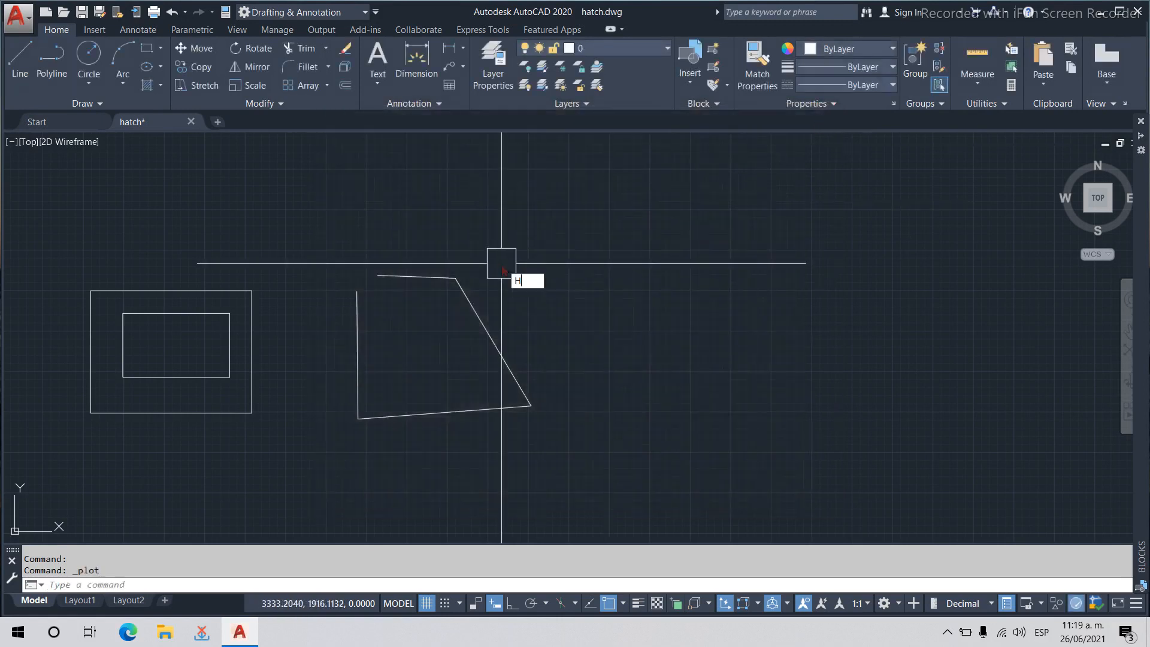
{"action": "key", "text": "Return"}
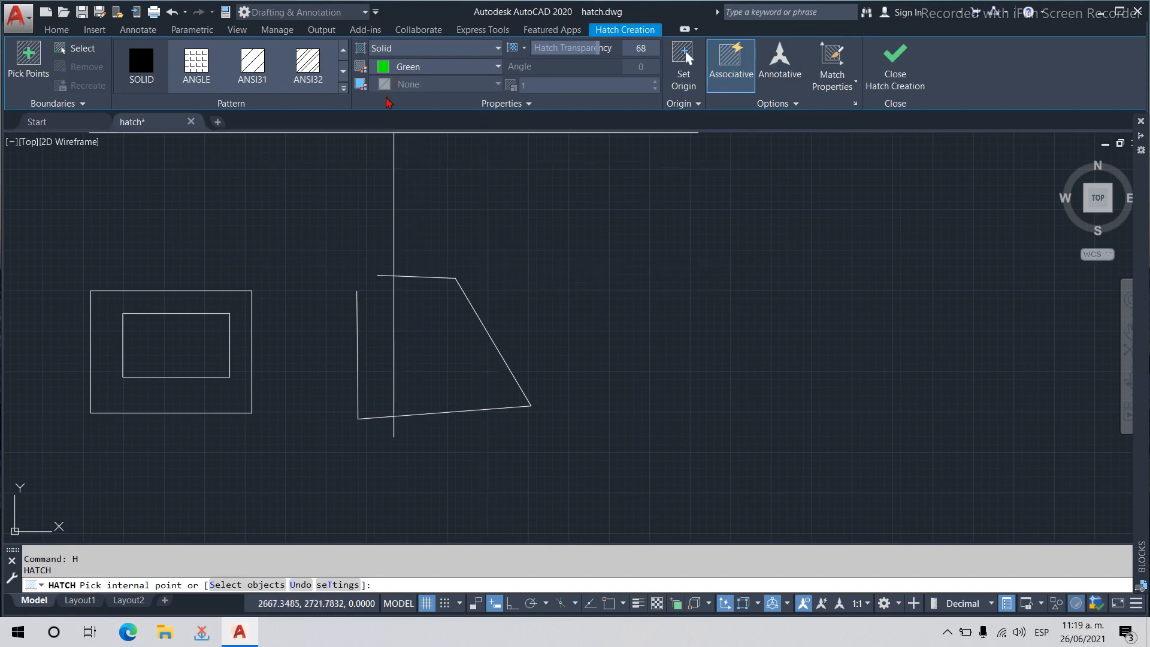
{"action": "left_click", "coordinate": [443, 68]}
{"action": "left_click", "coordinate": [459, 53]}
{"action": "left_click", "coordinate": [461, 56]}
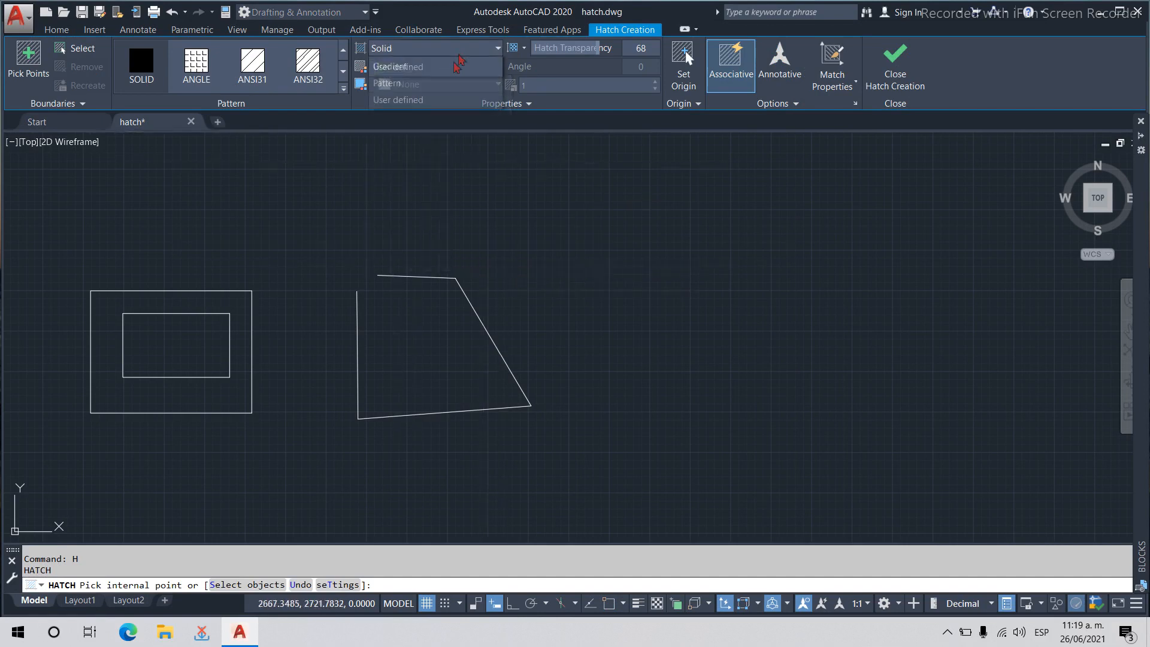
{"action": "left_click", "coordinate": [454, 85]}
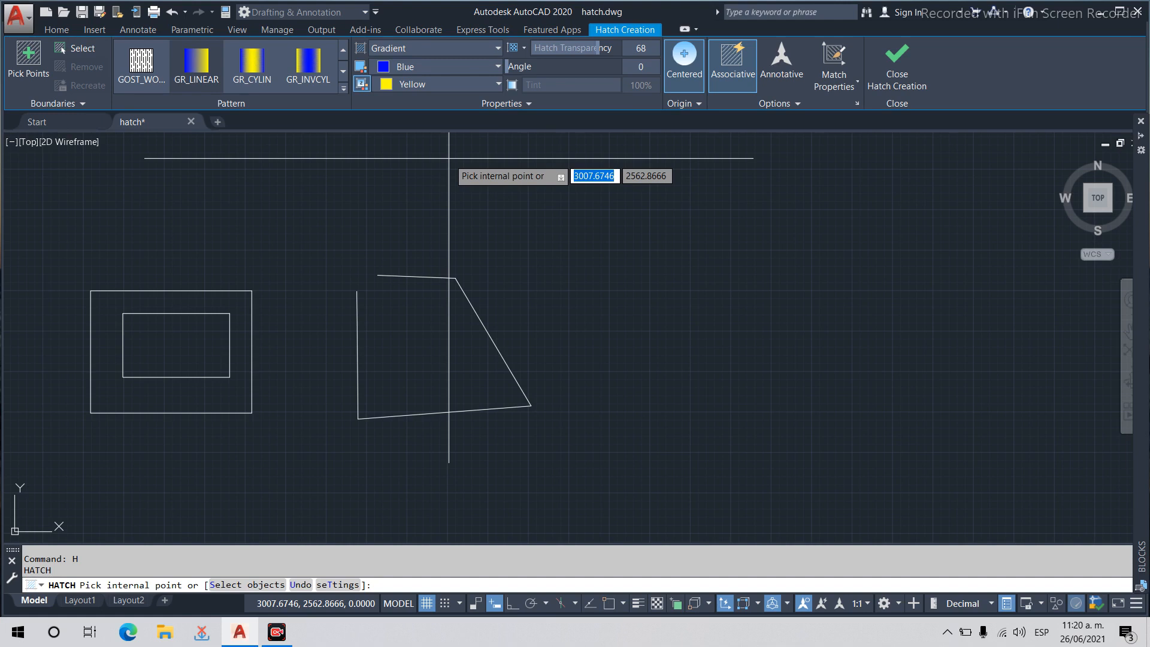
{"action": "left_click", "coordinate": [453, 69]}
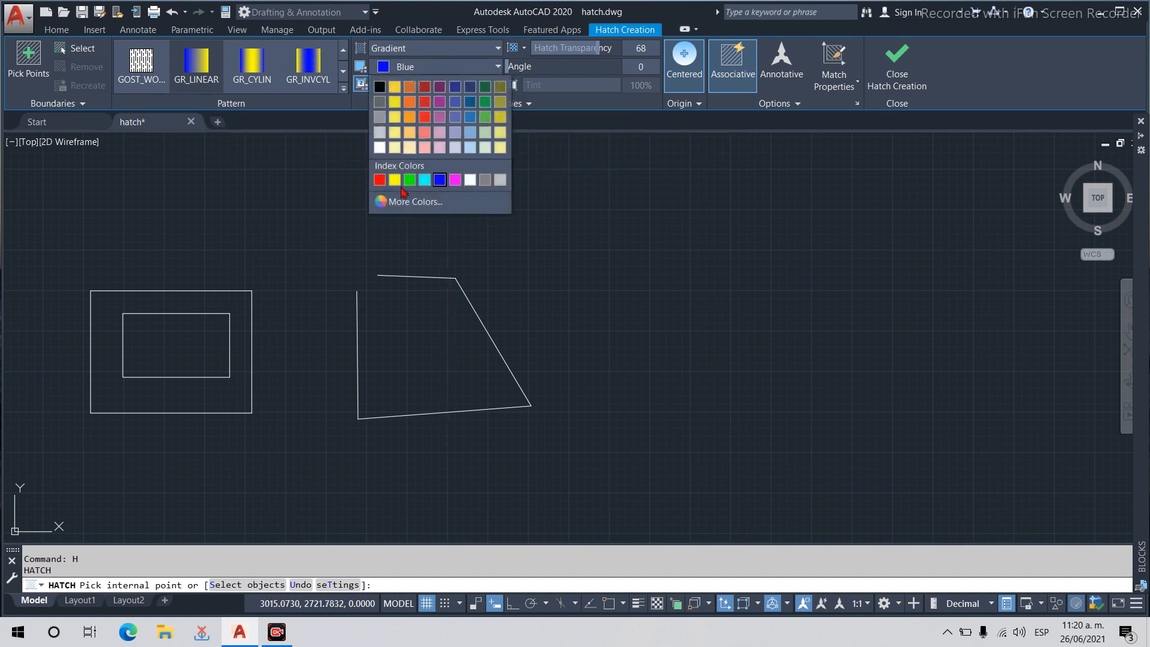
{"action": "left_click", "coordinate": [379, 180]}
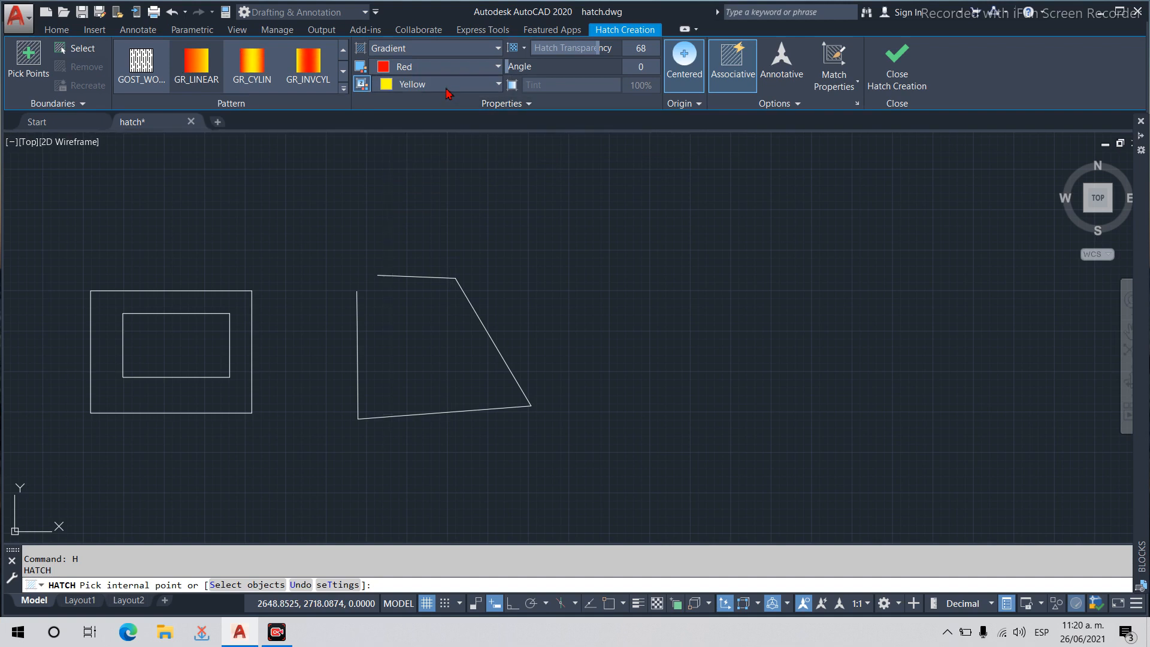
{"action": "left_click", "coordinate": [446, 87]}
{"action": "left_click", "coordinate": [428, 197]}
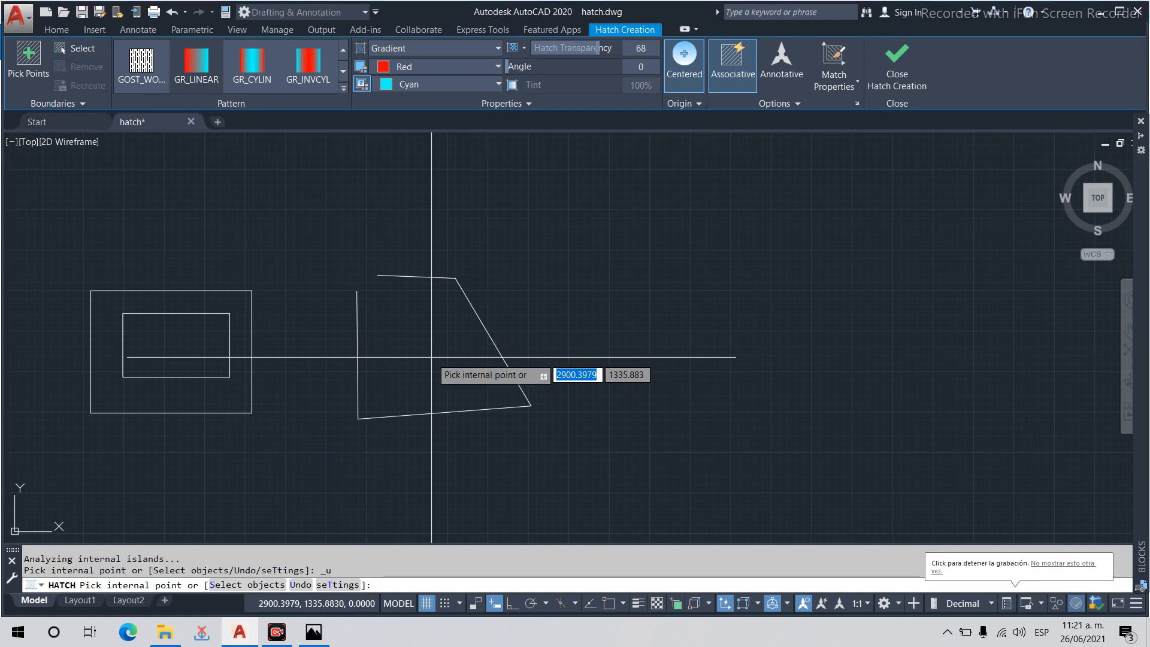
Fill the inner rectangle with the gradient by selecting the rectangle itself as the boundary, and finish the hatch.
{"action": "left_click", "coordinate": [78, 52]}
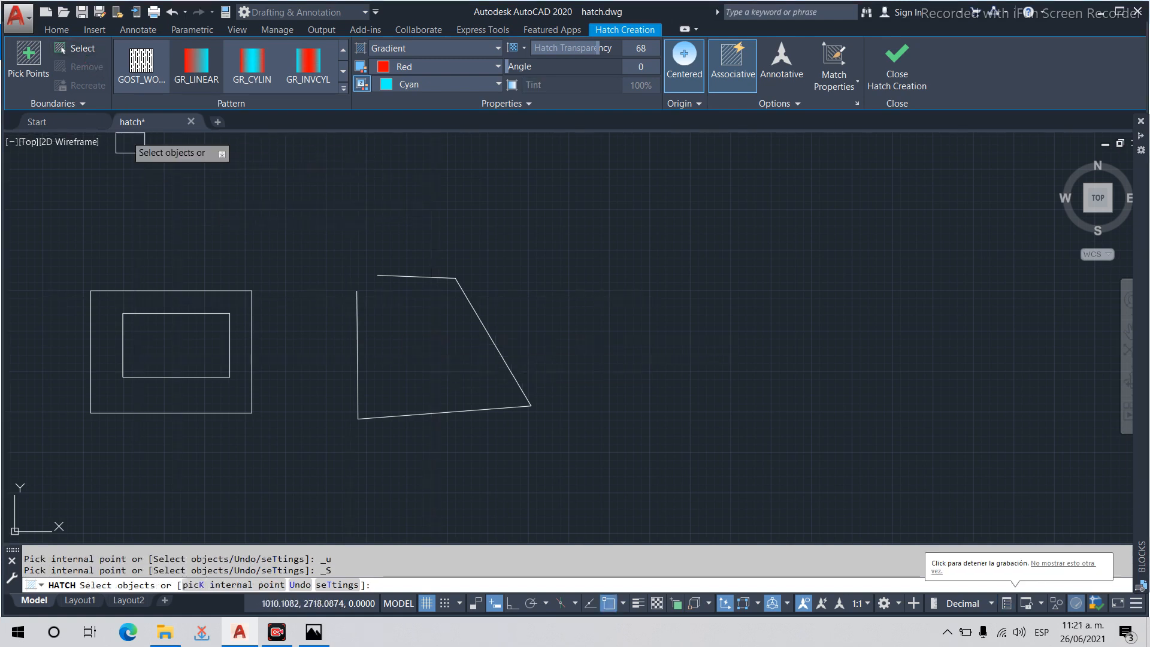
{"action": "left_click", "coordinate": [207, 314]}
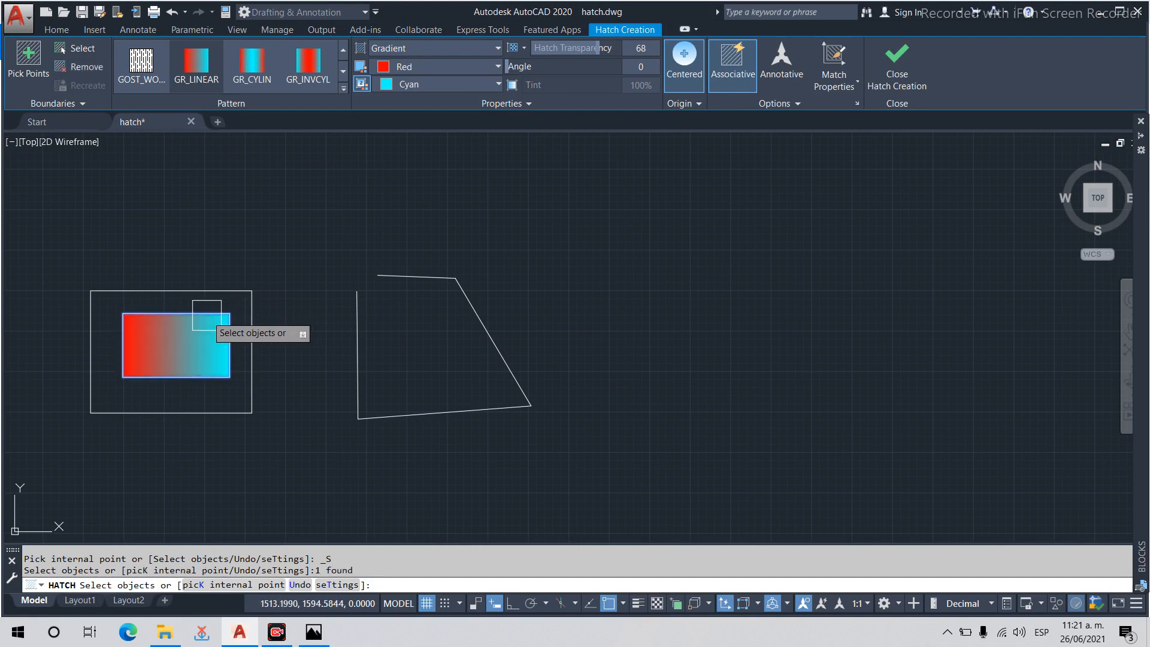
{"action": "key", "text": "Return"}
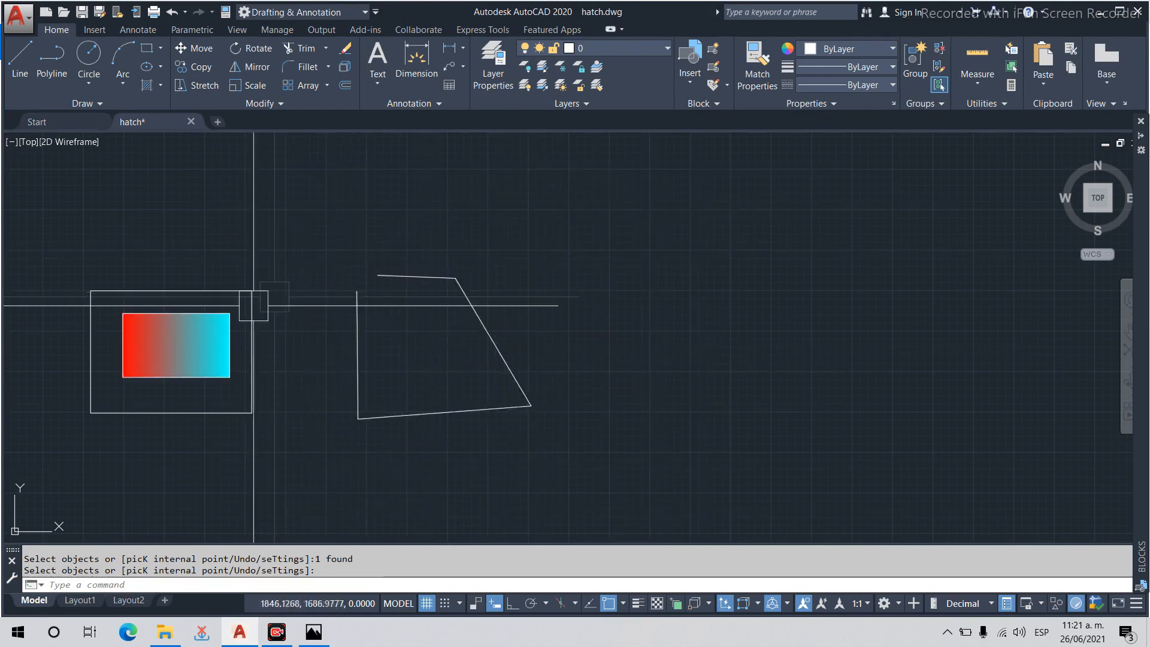
View the picture in the image viewer and examine the gradient fill of the inner rectangle up close.
{"action": "left_click", "coordinate": [314, 631]}
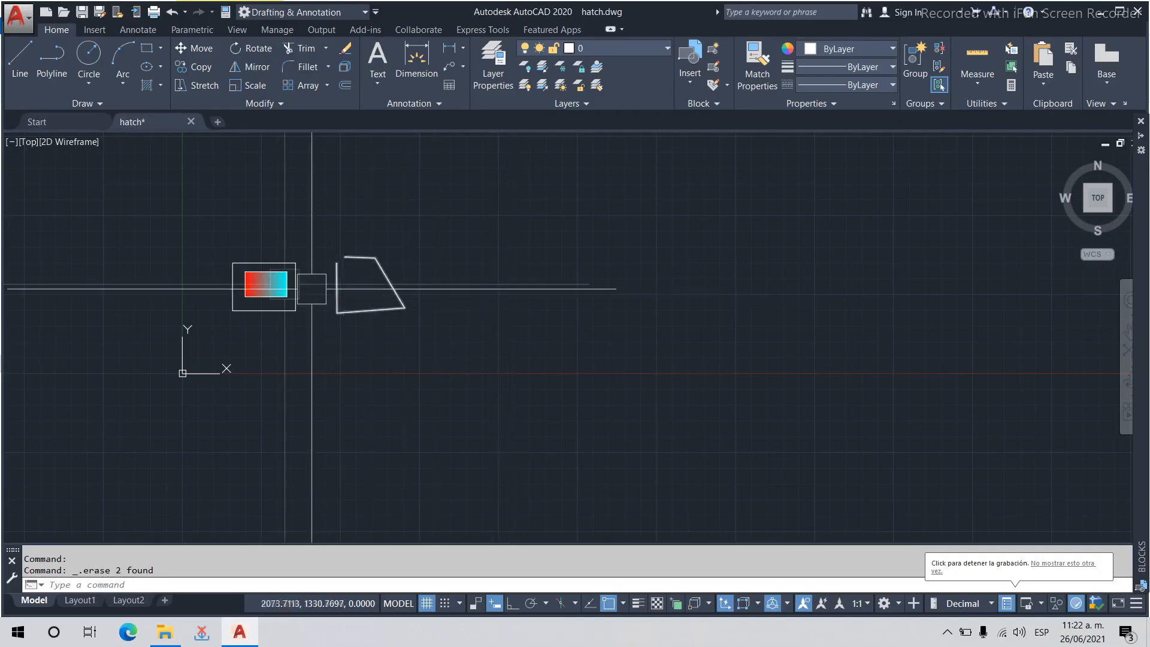
{"action": "scroll", "coordinate": [287, 282], "scroll_direction": "up", "scroll_amount": 5}
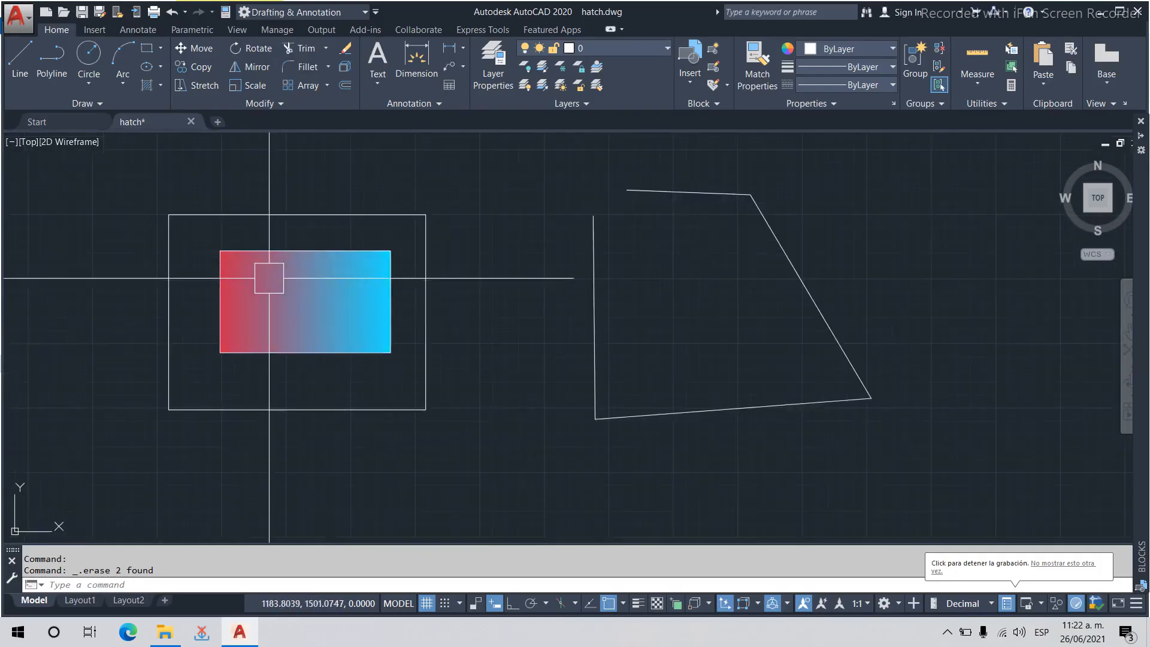
{"action": "scroll", "coordinate": [269, 278], "scroll_direction": "up", "scroll_amount": 2}
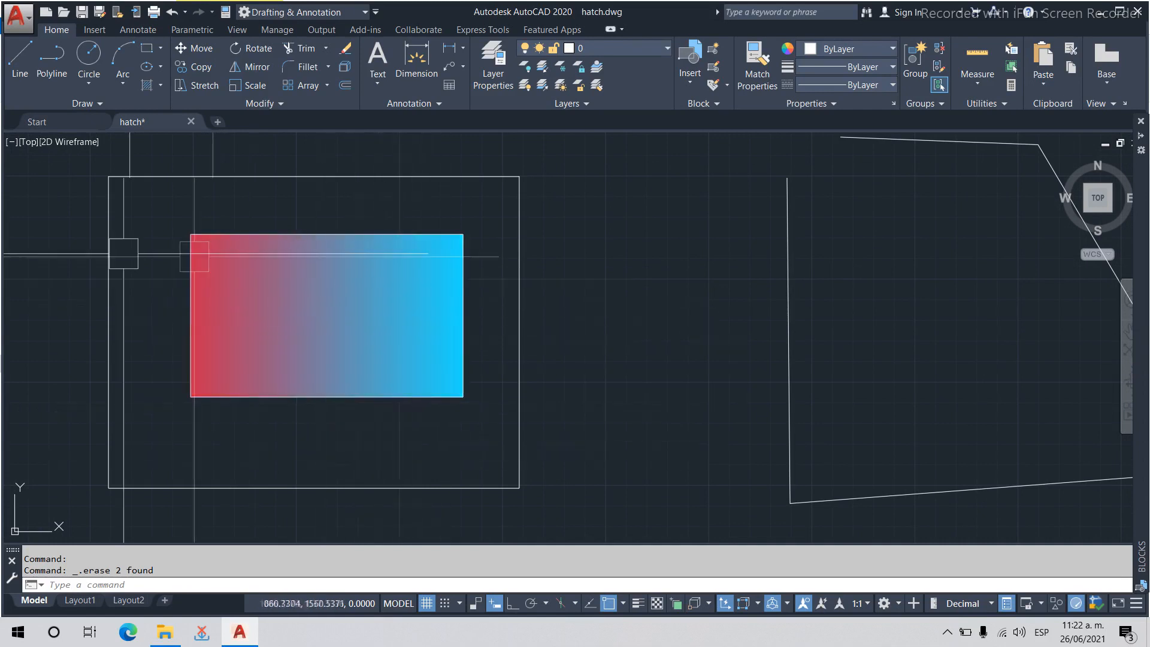
Regenerate the drawing and draw a very large rectangle to the right of the existing shapes.
{"action": "scroll", "coordinate": [179, 336], "scroll_direction": "down", "scroll_amount": 5}
{"action": "scroll", "coordinate": [190, 366], "scroll_direction": "down", "scroll_amount": 4}
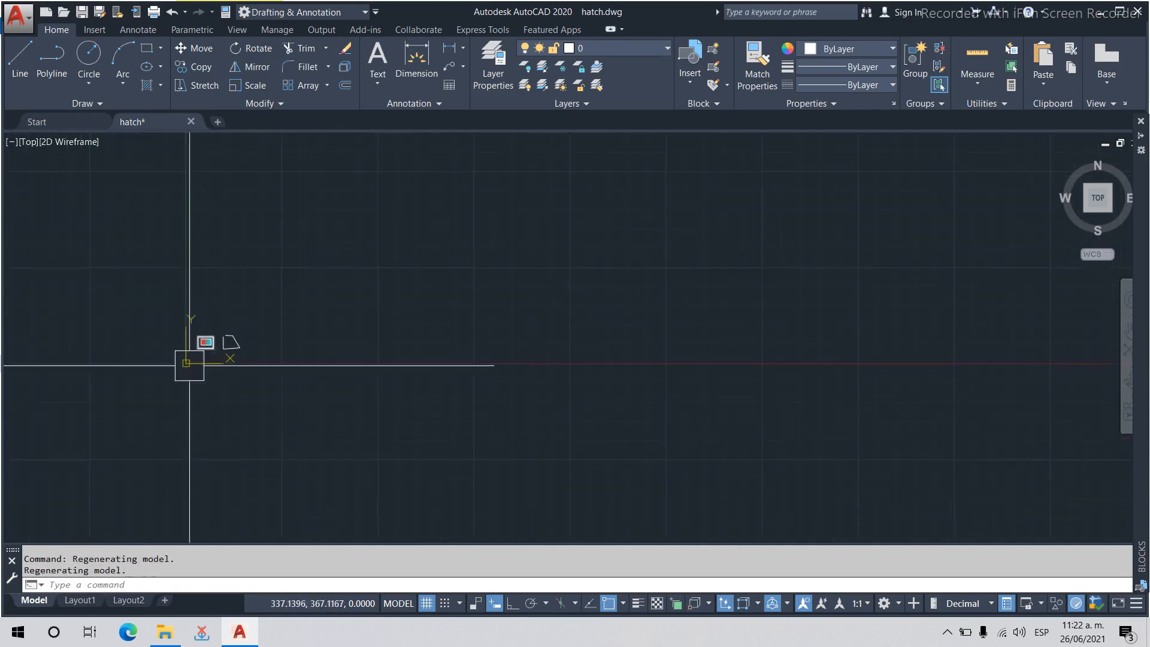
{"action": "type", "text": "re"}
{"action": "key", "text": "Return"}
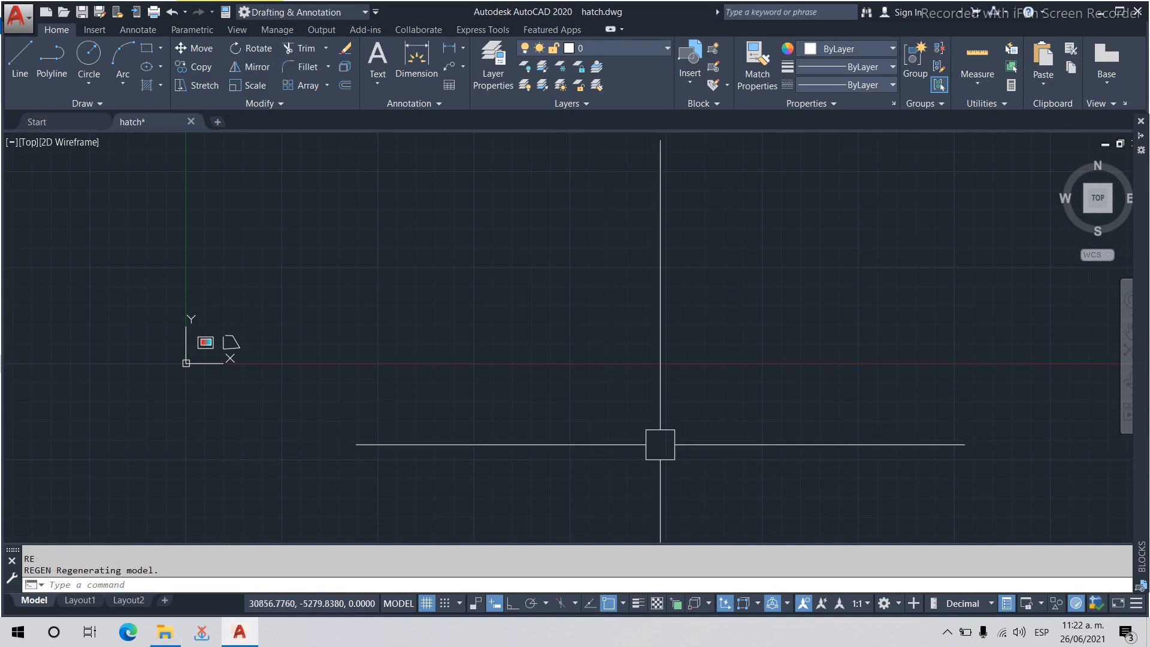
{"action": "key", "text": "Escape"}
{"action": "key", "text": "Escape"}
{"action": "type", "text": "rec"}
{"action": "key", "text": "Return"}
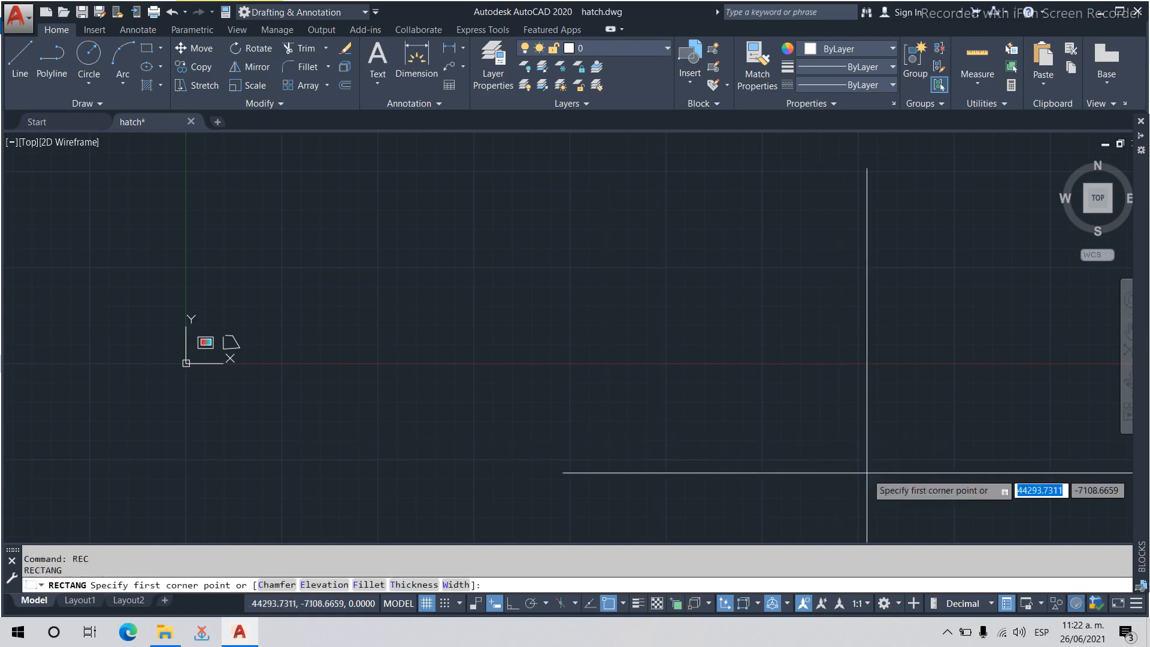
{"action": "left_click", "coordinate": [924, 500]}
{"action": "left_click", "coordinate": [280, 175]}
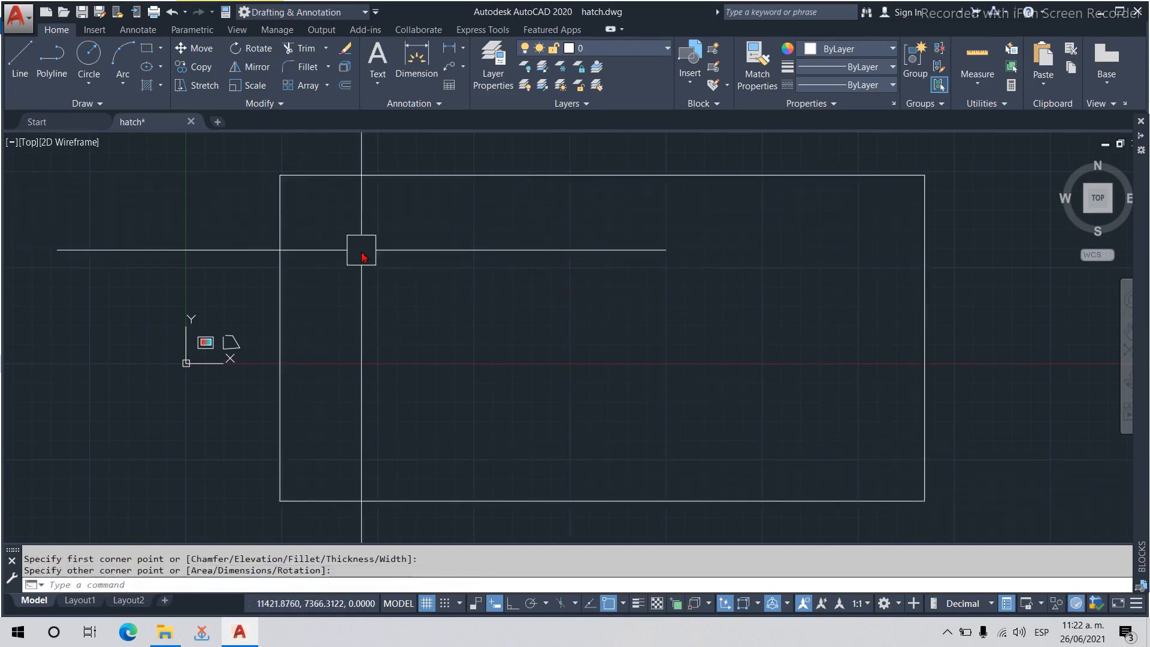
Try a hatch on the large rectangle, switching its type from Solid to Gradient, and leave the Hatch command.
{"action": "type", "text": "h"}
{"action": "key", "text": "Return"}
{"action": "left_click", "coordinate": [396, 175]}
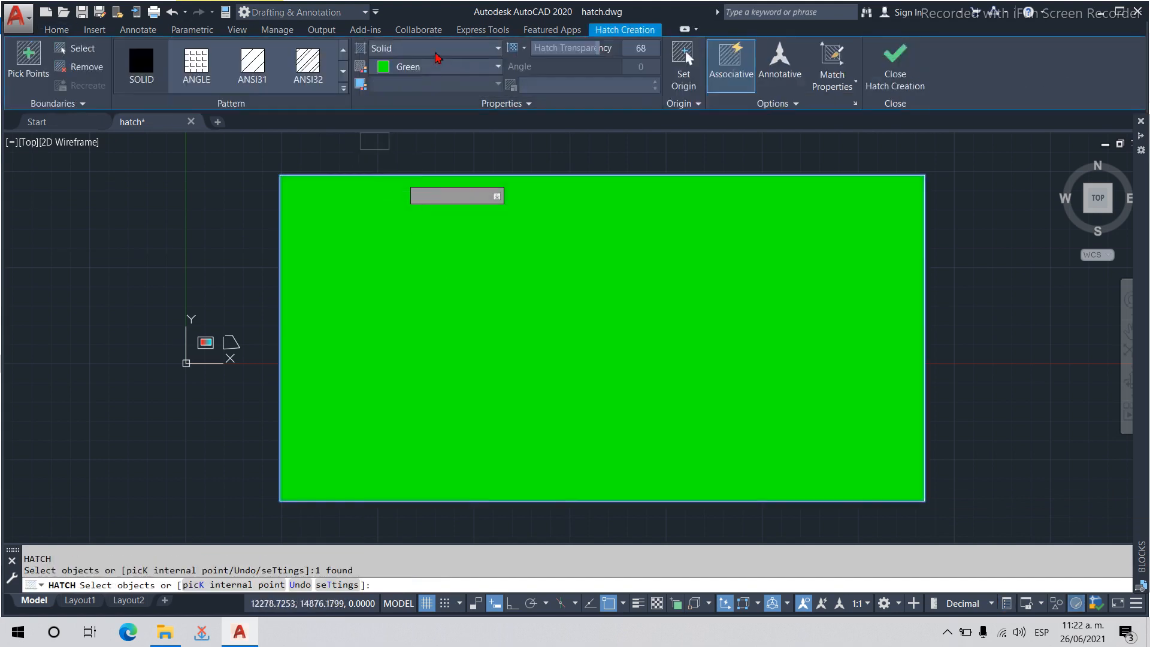
{"action": "left_click", "coordinate": [435, 52]}
{"action": "left_click", "coordinate": [437, 81]}
{"action": "key", "text": "Escape"}
{"action": "key", "text": "Escape"}
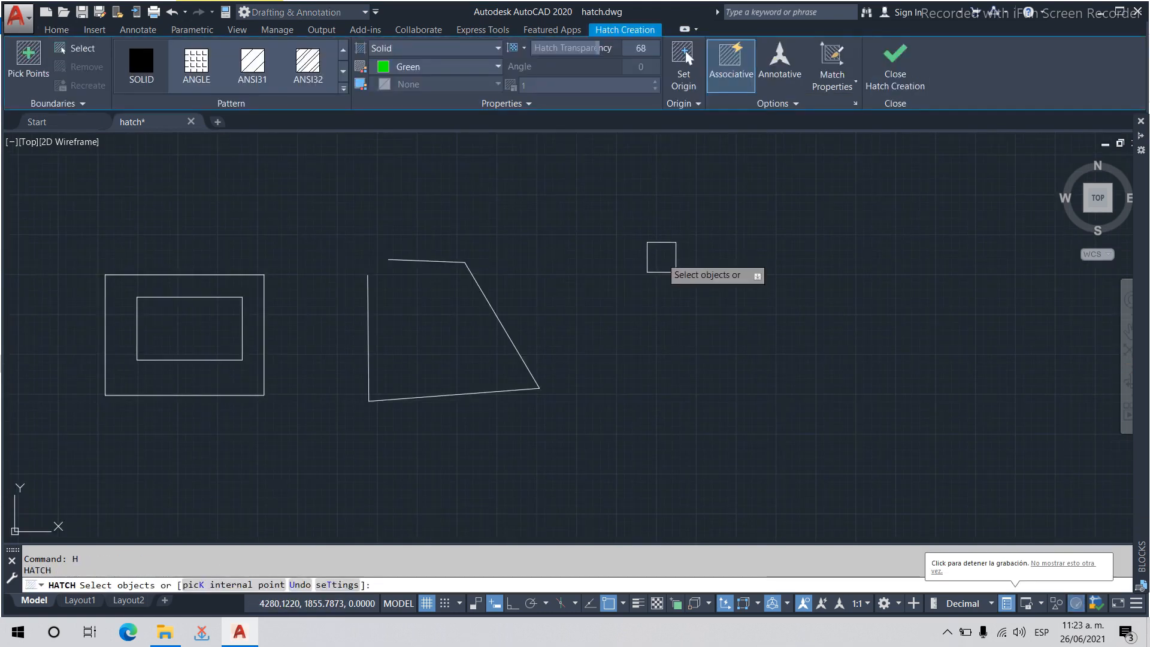
Set the hatch type to Pattern, the transparency to 27 and the pattern to ANSI32.
{"action": "left_click", "coordinate": [495, 49]}
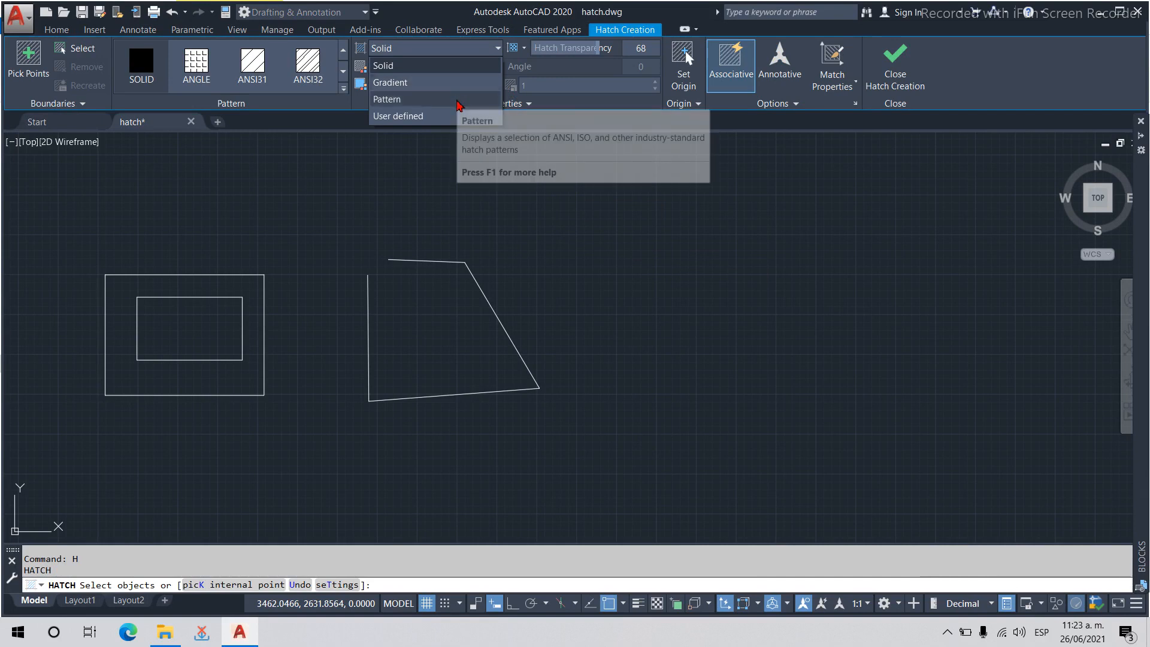
{"action": "left_click", "coordinate": [458, 99]}
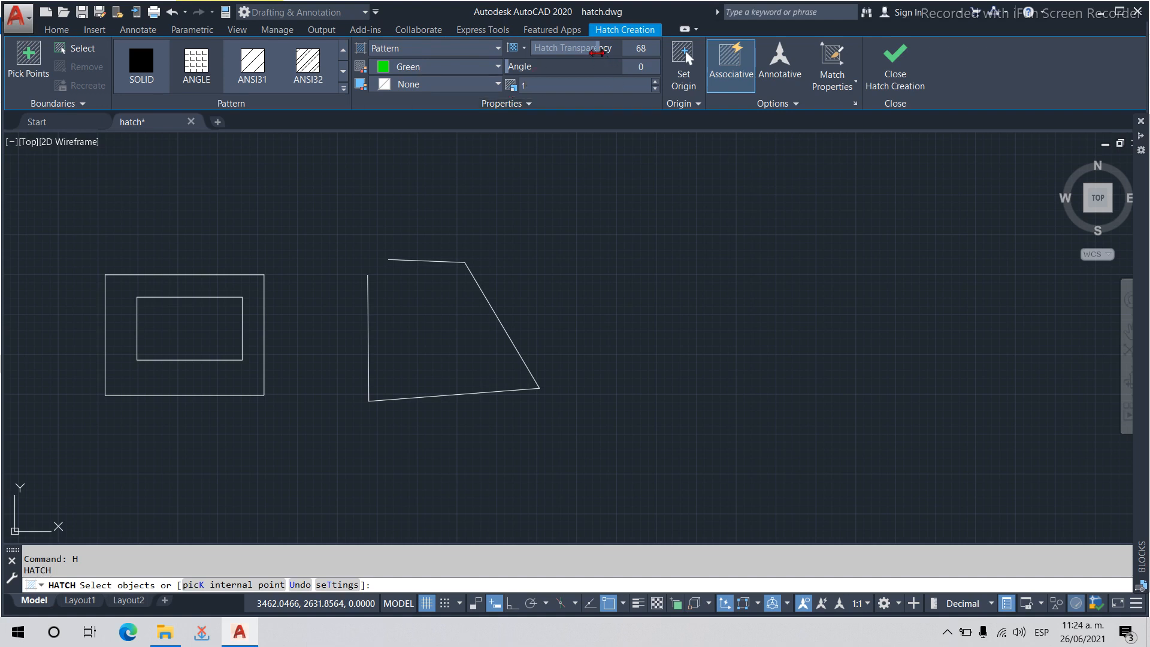
{"action": "mouse_move", "coordinate": [597, 53]}
{"action": "left_mouse_down"}
{"action": "mouse_move", "coordinate": [546, 48]}
{"action": "mouse_move", "coordinate": [534, 58]}
{"action": "left_mouse_up"}
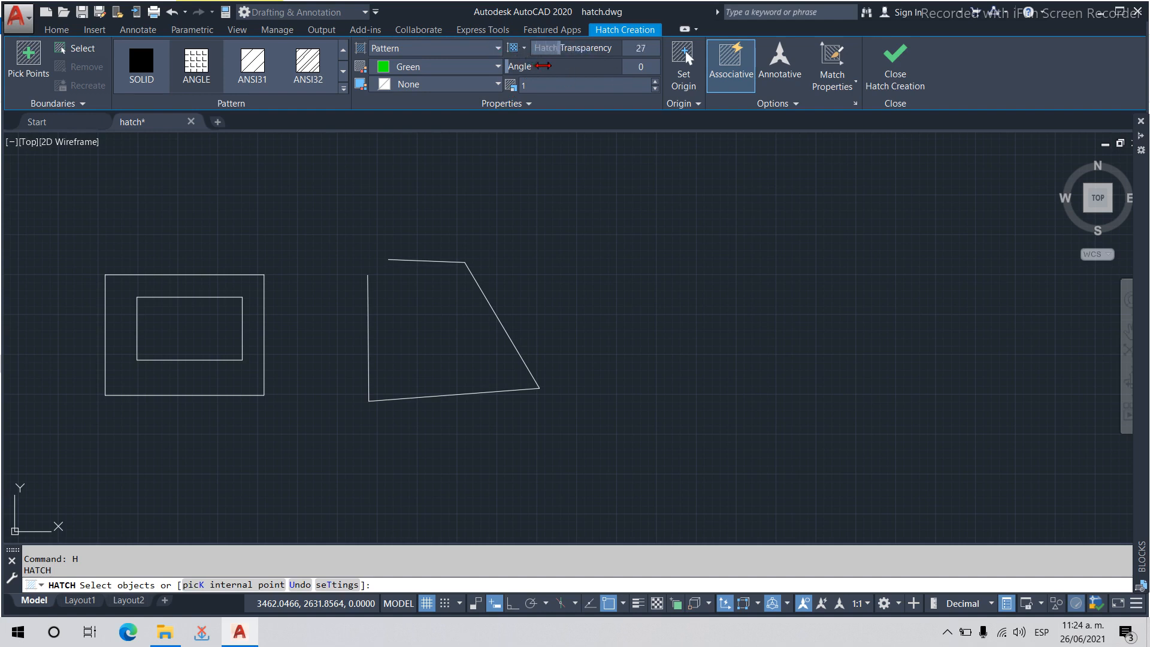
{"action": "mouse_move", "coordinate": [543, 66]}
{"action": "left_mouse_down"}
{"action": "mouse_move", "coordinate": [615, 77]}
{"action": "mouse_move", "coordinate": [470, 48]}
{"action": "left_mouse_up"}
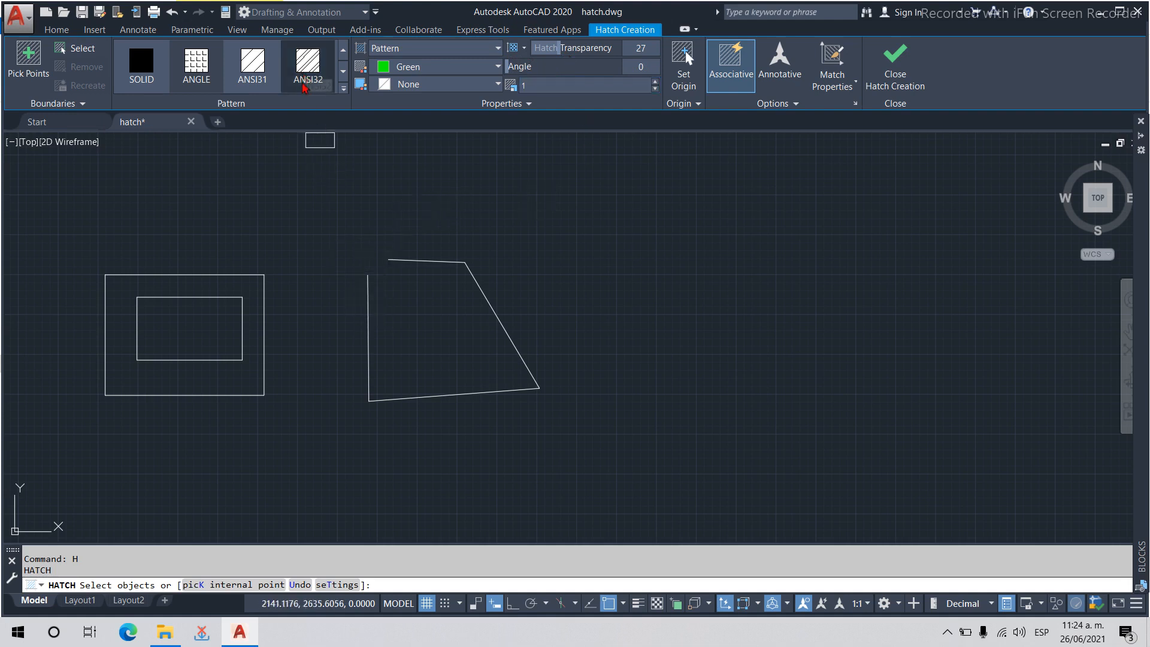
{"action": "left_click", "coordinate": [307, 84]}
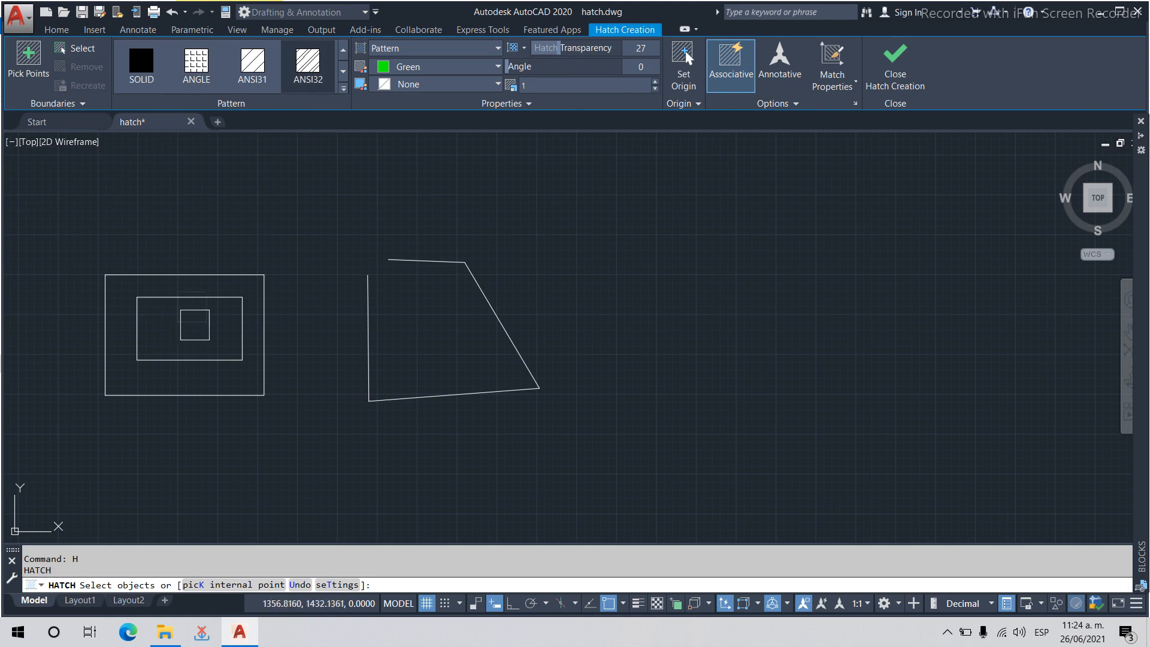
Apply the hatch to the inner rectangle, set its pattern scale to 5 and its angle to 135, and close the command.
{"action": "left_click", "coordinate": [193, 297]}
{"action": "scroll", "coordinate": [145, 337], "scroll_direction": "up", "scroll_amount": 2}
{"action": "scroll", "coordinate": [147, 336], "scroll_direction": "up", "scroll_amount": 2}
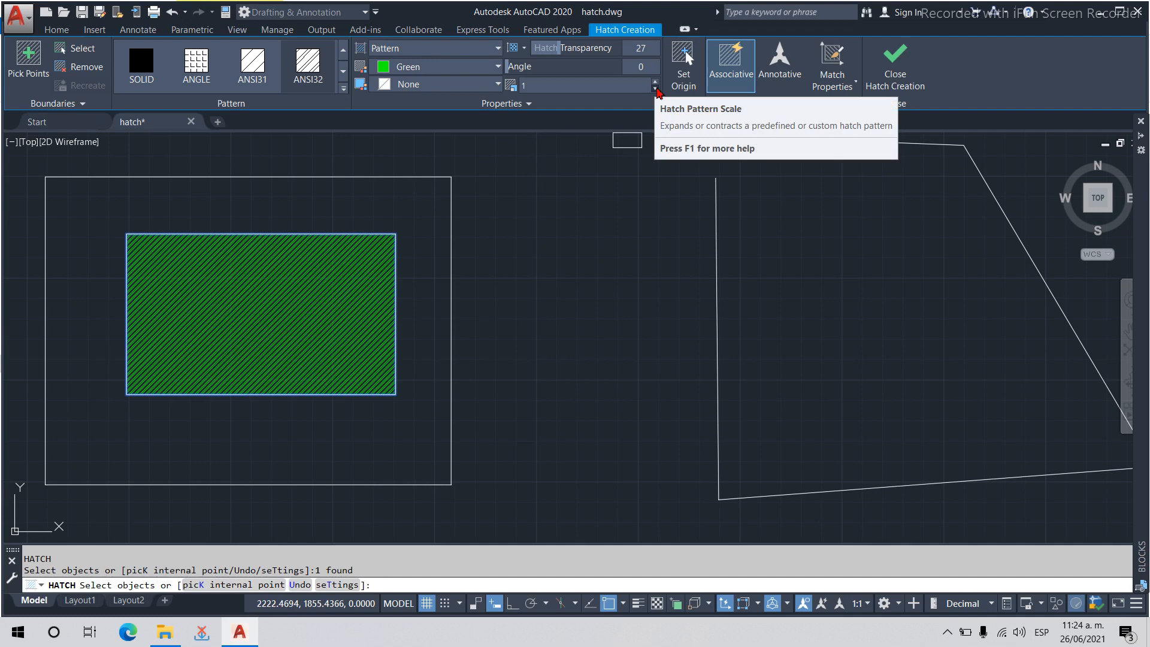
{"action": "left_click_drag", "start_coordinate": [655, 82], "coordinate": [656, 86]}
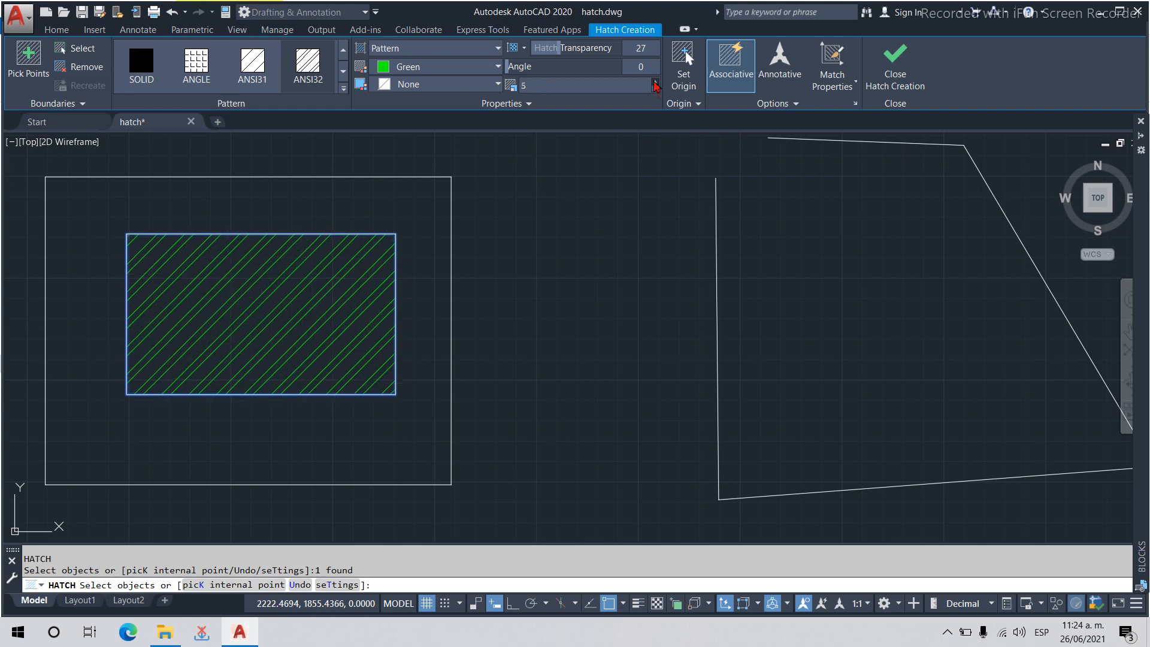
{"action": "scroll", "coordinate": [535, 306], "scroll_direction": "down", "scroll_amount": 2}
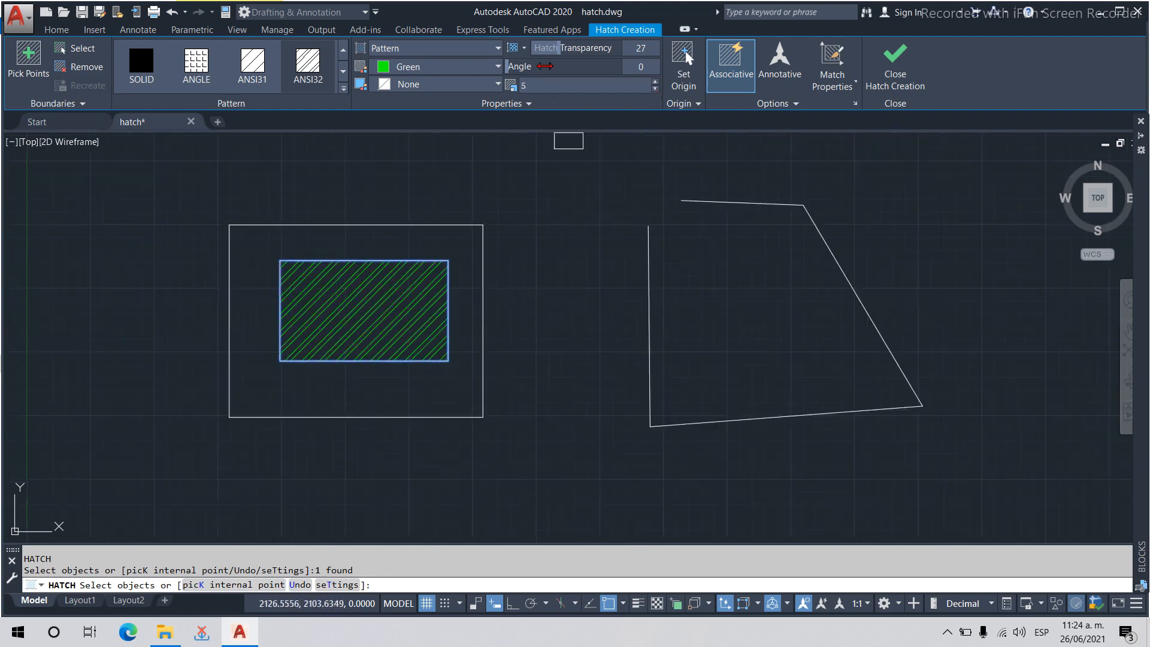
{"action": "left_click_drag", "start_coordinate": [519, 70], "coordinate": [586, 73]}
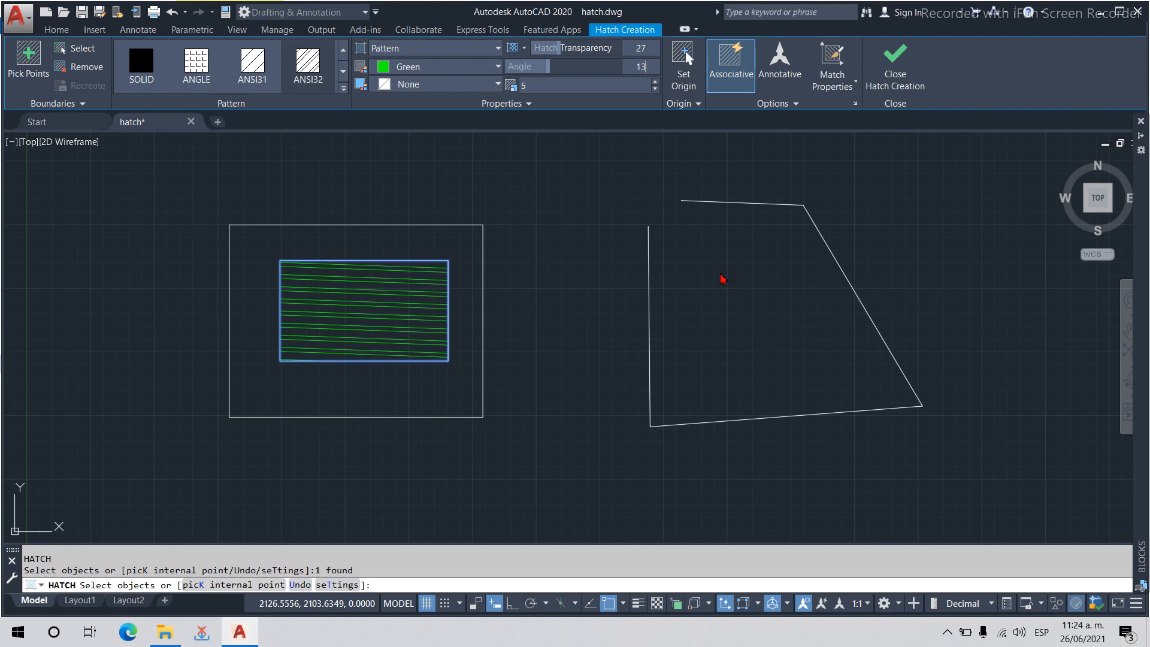
{"action": "key", "text": "Return"}
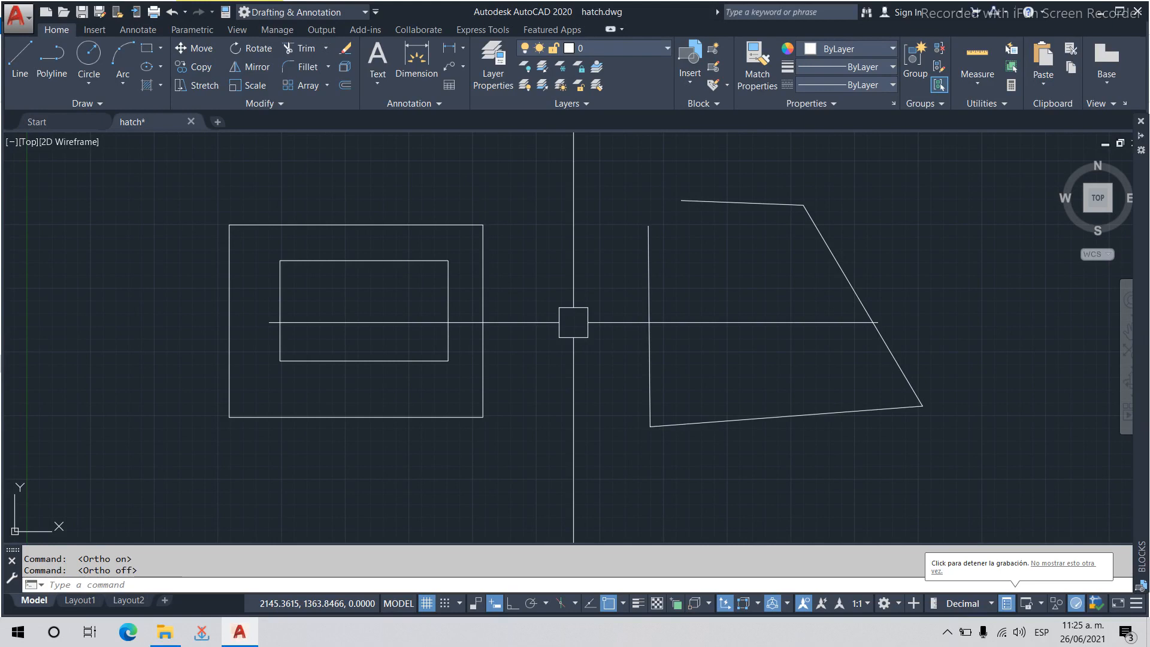
Try hatching the open four-sided shape by selecting it as the boundary object, and undo that selection.
{"action": "type", "text": "H"}
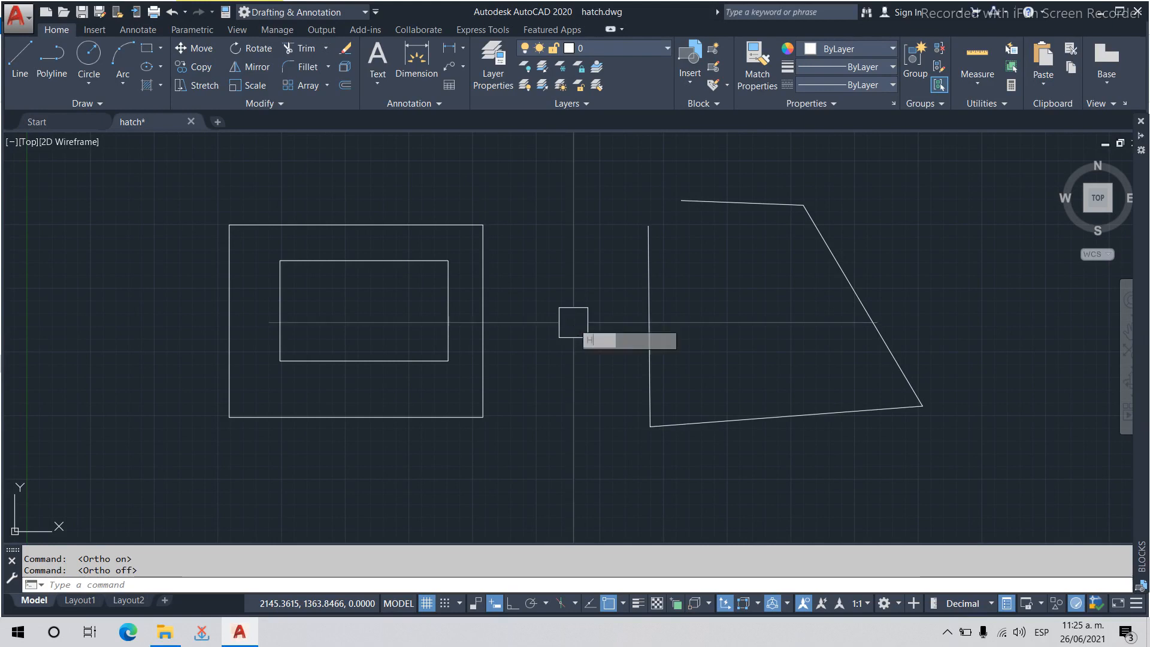
{"action": "key", "text": "Return"}
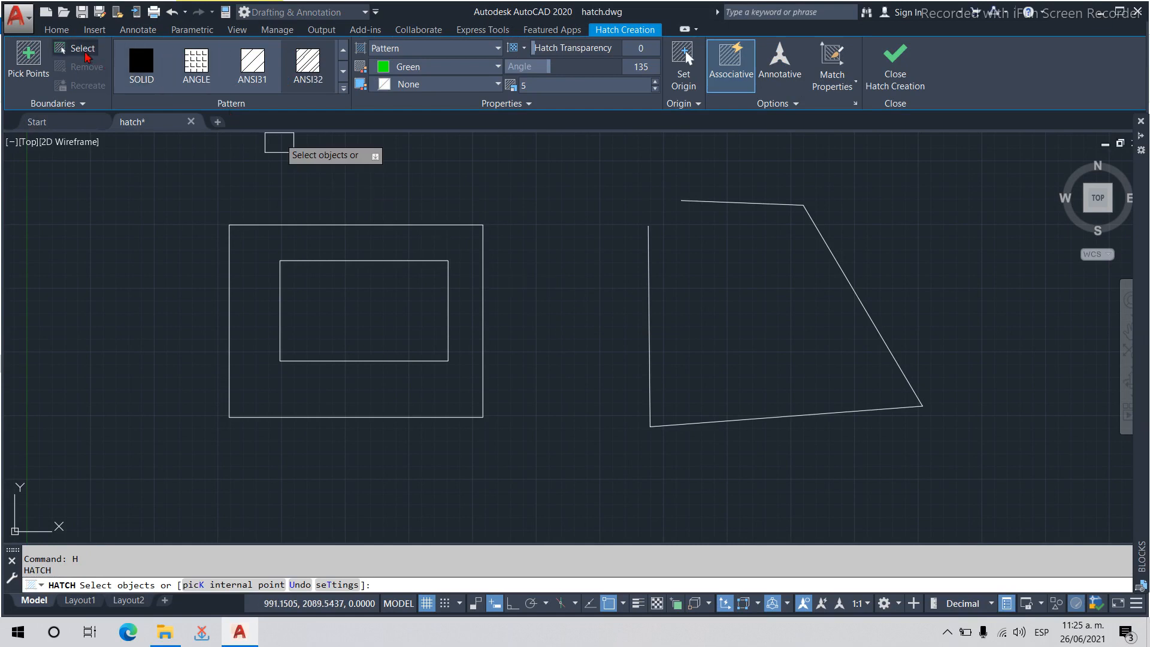
{"action": "left_click", "coordinate": [83, 54]}
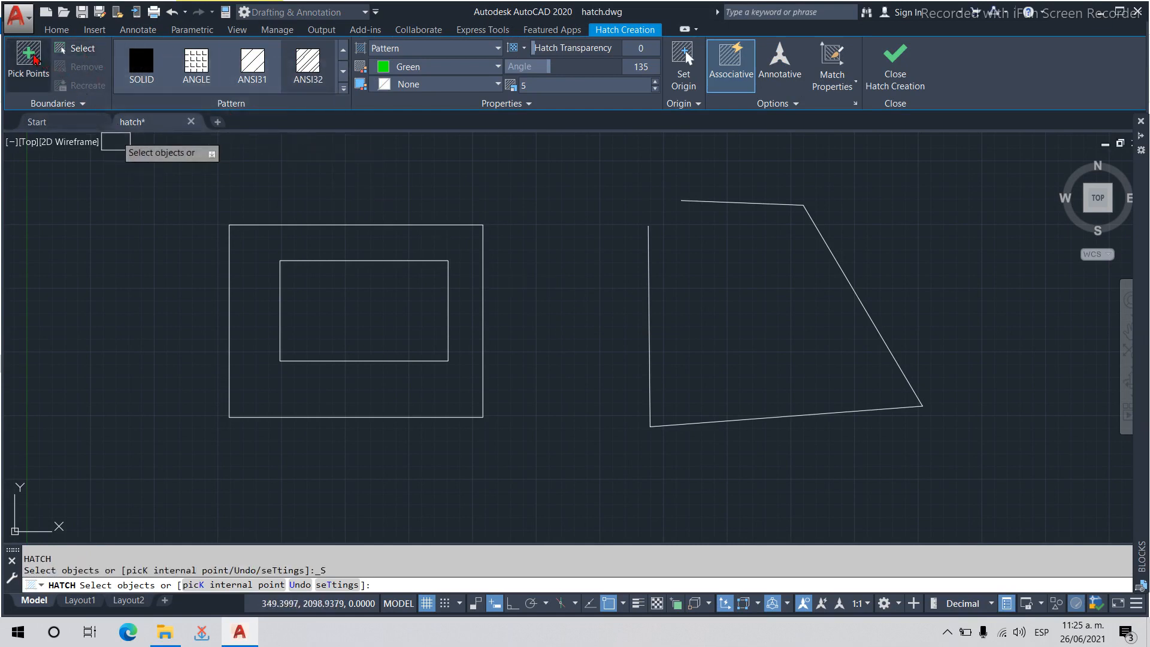
{"action": "left_click", "coordinate": [30, 57]}
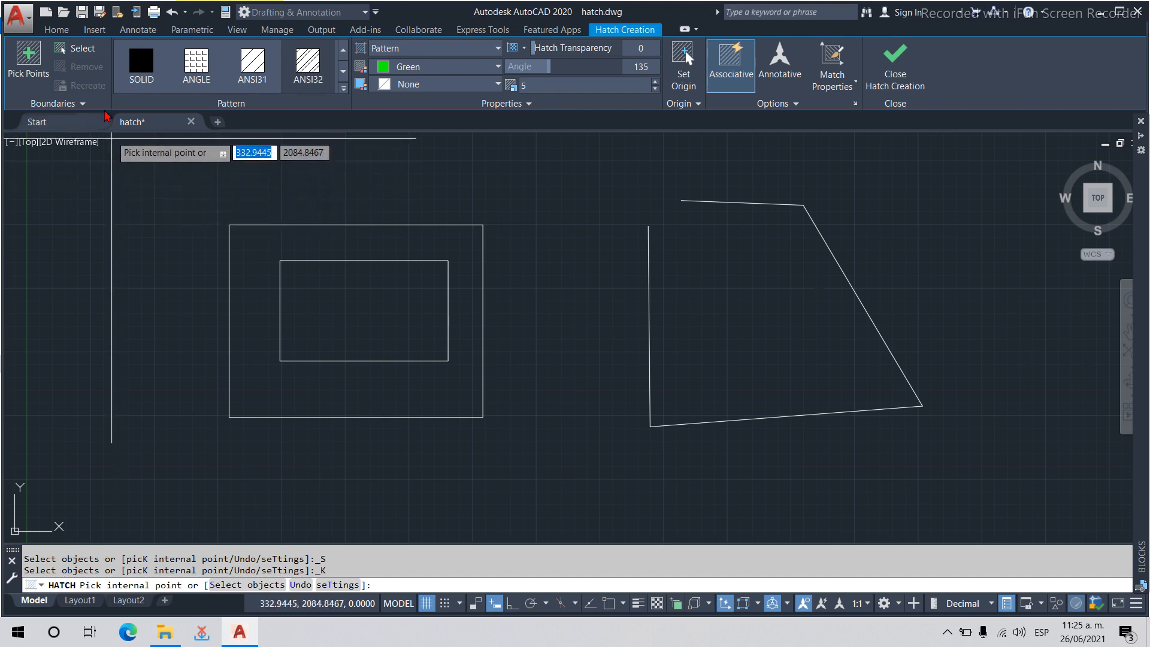
{"action": "left_click", "coordinate": [76, 55]}
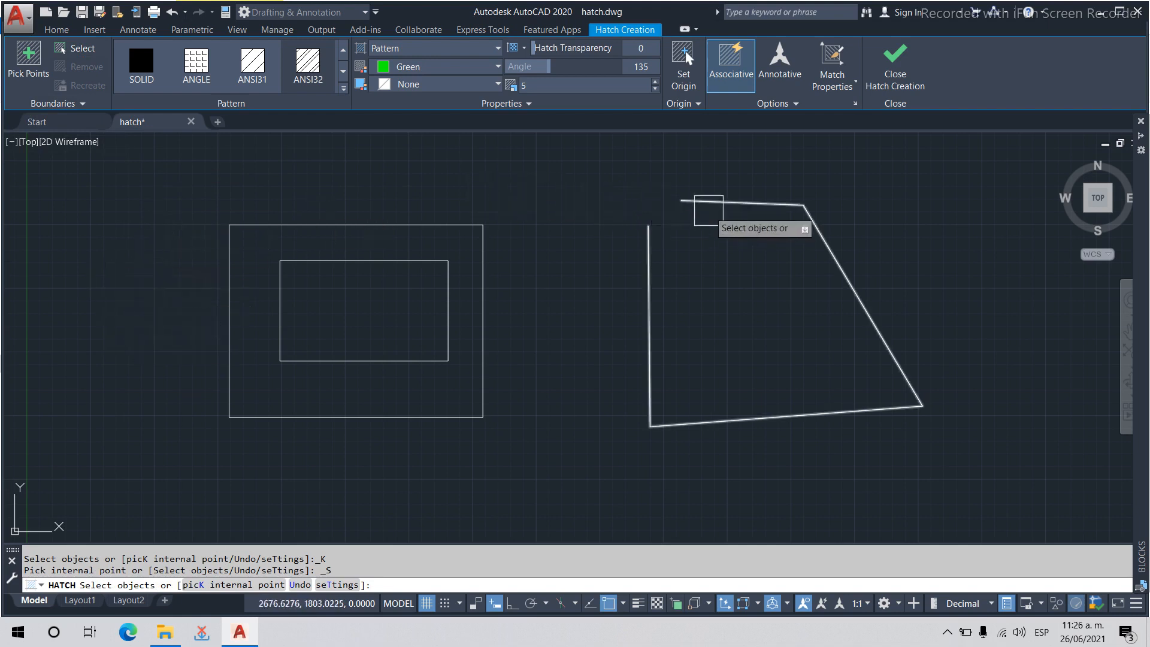
{"action": "left_click", "coordinate": [709, 210]}
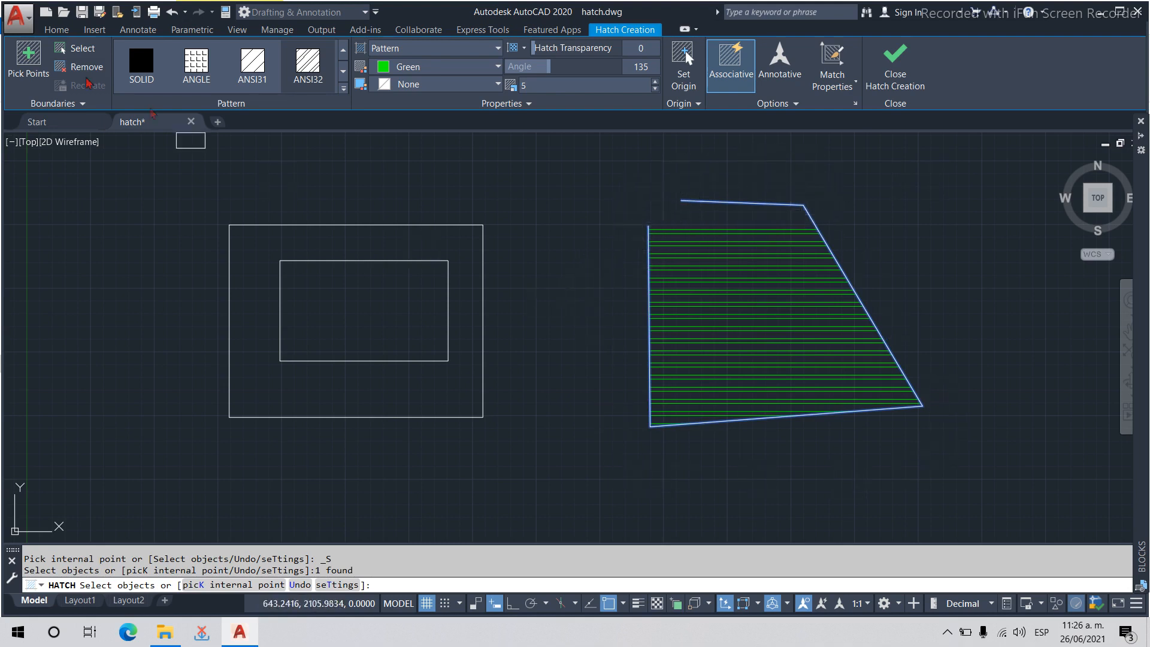
{"action": "key", "text": "ctrl+z"}
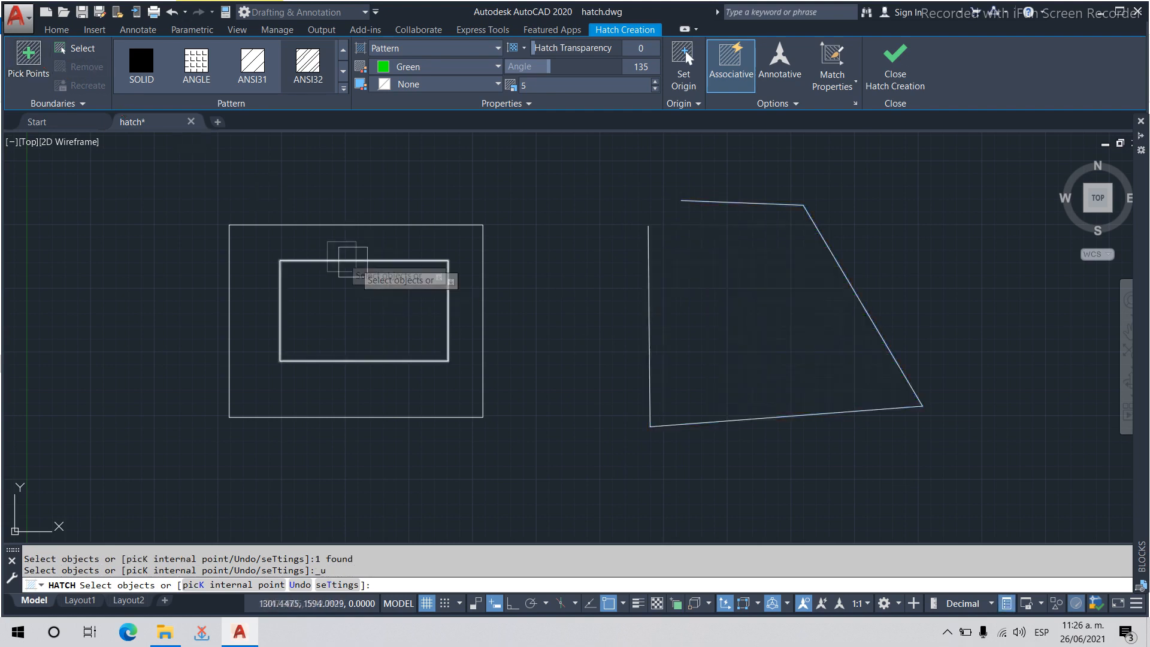
Try hatching the open four-sided shape by picking an internal point, dismiss the boundary error and leave the Hatch command.
{"action": "left_click", "coordinate": [7, 75]}
{"action": "left_click", "coordinate": [703, 252]}
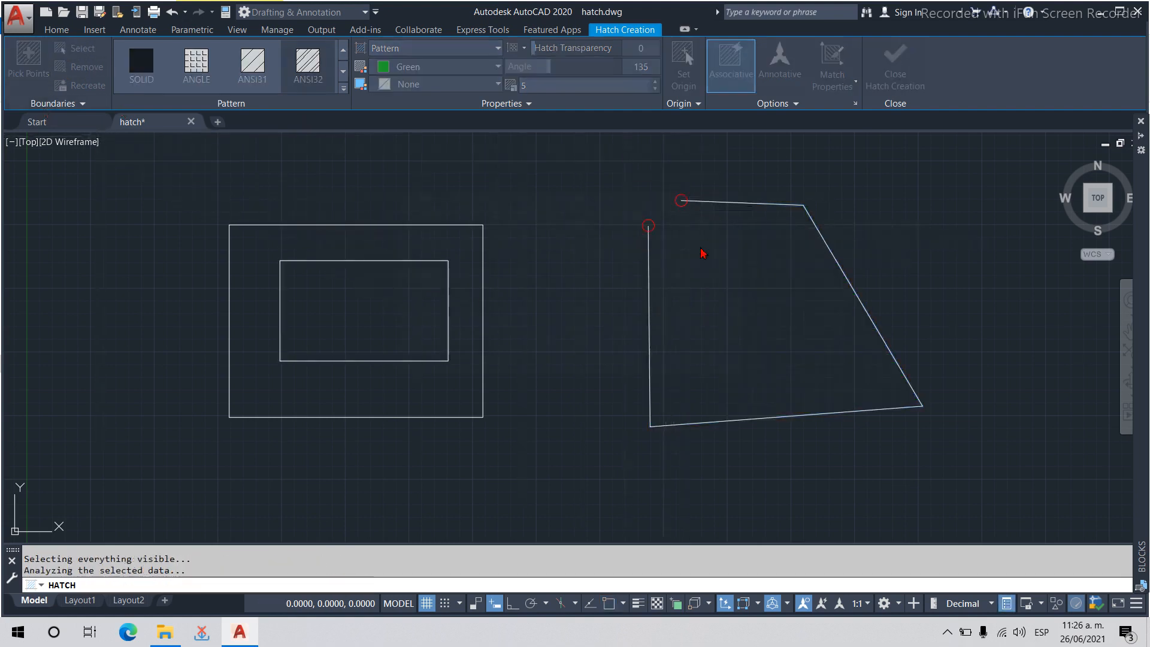
{"action": "left_click_drag", "start_coordinate": [606, 204], "coordinate": [871, 345]}
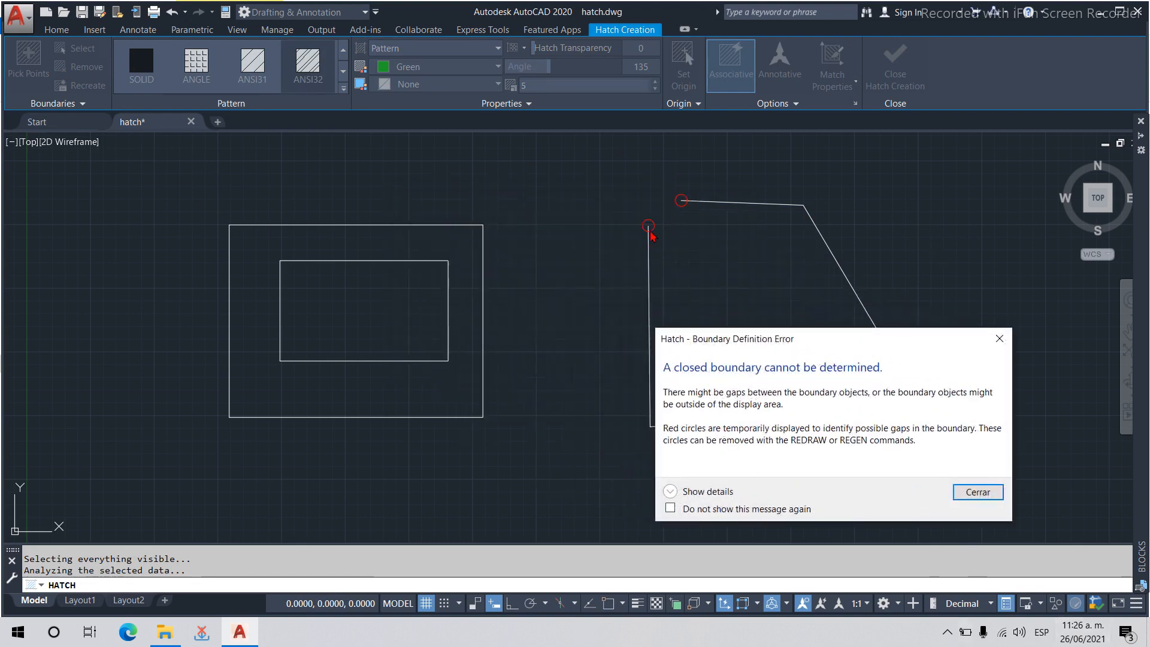
{"action": "left_click", "coordinate": [971, 498]}
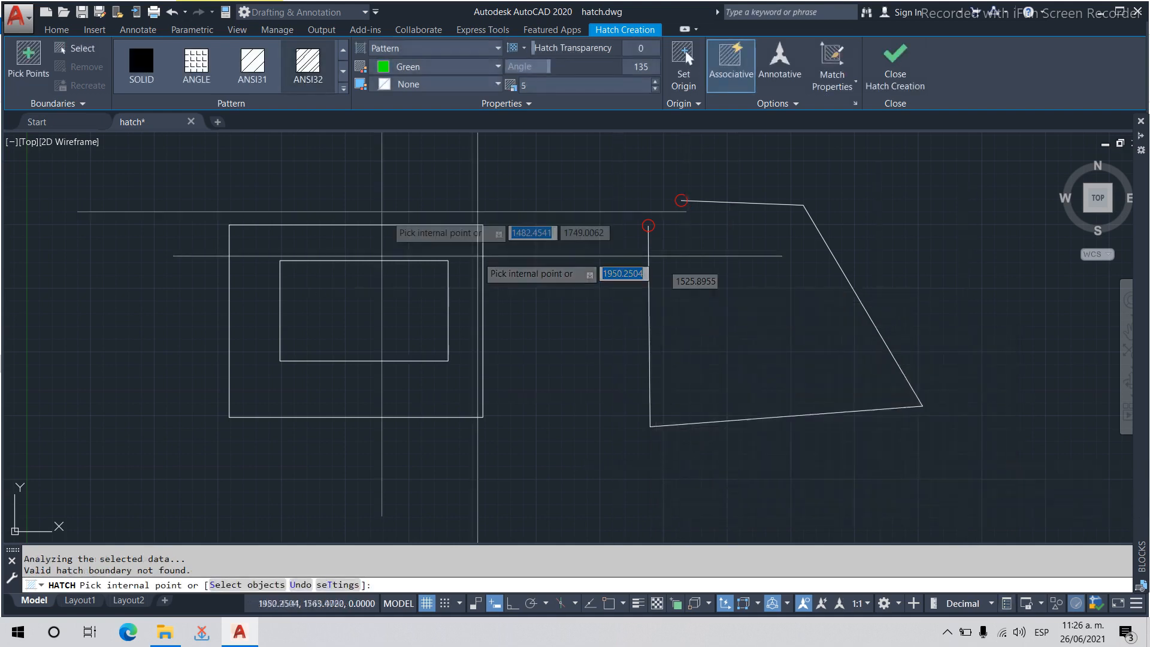
{"action": "key", "text": "Escape"}
{"action": "key", "text": "Escape"}
{"action": "key", "text": "Escape"}
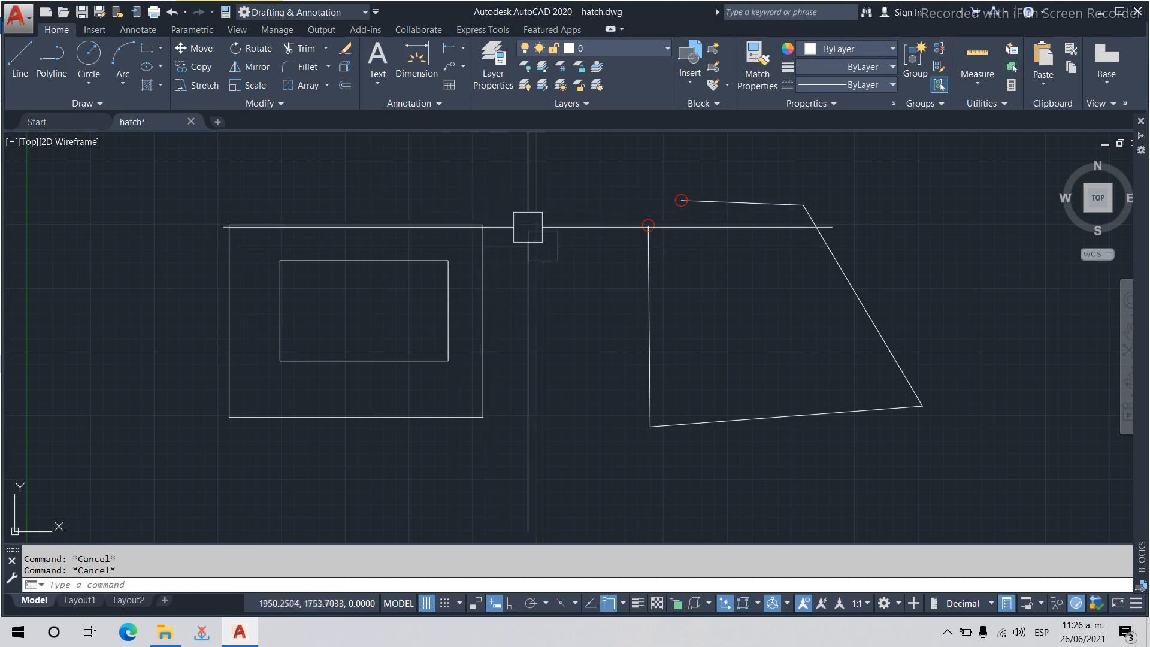
Start a hatch with the AR-HBONE pattern and select the inner rectangle as its boundary object.
{"action": "type", "text": "H"}
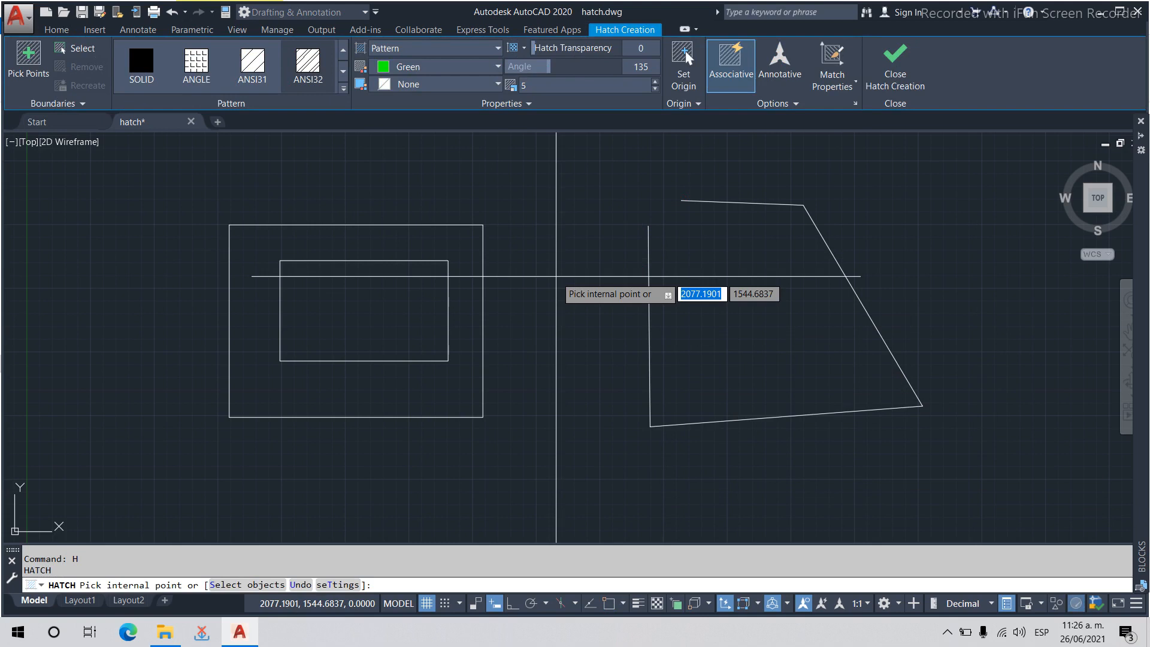
{"action": "left_click", "coordinate": [75, 48]}
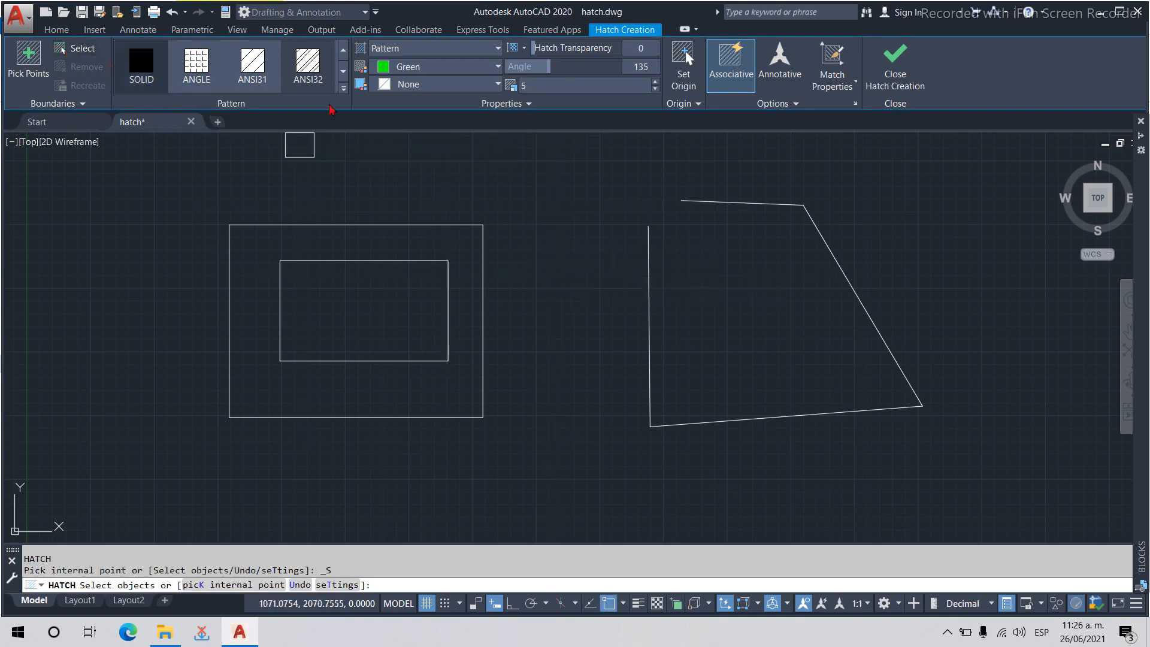
{"action": "left_click", "coordinate": [343, 72]}
{"action": "left_click", "coordinate": [343, 72]}
{"action": "left_click", "coordinate": [343, 71]}
{"action": "left_click", "coordinate": [343, 71]}
{"action": "left_click", "coordinate": [334, 261]}
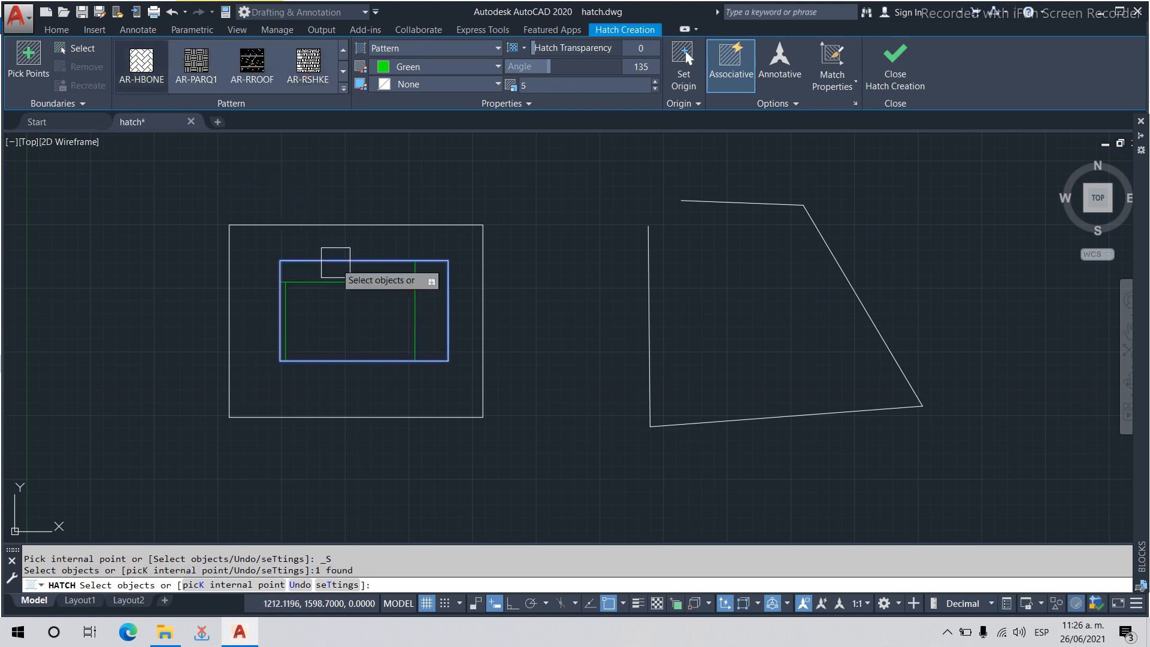
Reduce the hatch pattern scale to 0.85 and finish the inner rectangle's hatch.
{"action": "left_click", "coordinate": [655, 88]}
{"action": "left_click", "coordinate": [656, 89]}
{"action": "left_click", "coordinate": [655, 89]}
{"action": "left_click", "coordinate": [655, 89]}
{"action": "left_click", "coordinate": [655, 89]}
{"action": "left_click", "coordinate": [655, 89]}
{"action": "left_click", "coordinate": [655, 89]}
{"action": "left_click", "coordinate": [655, 89]}
{"action": "left_click", "coordinate": [655, 89]}
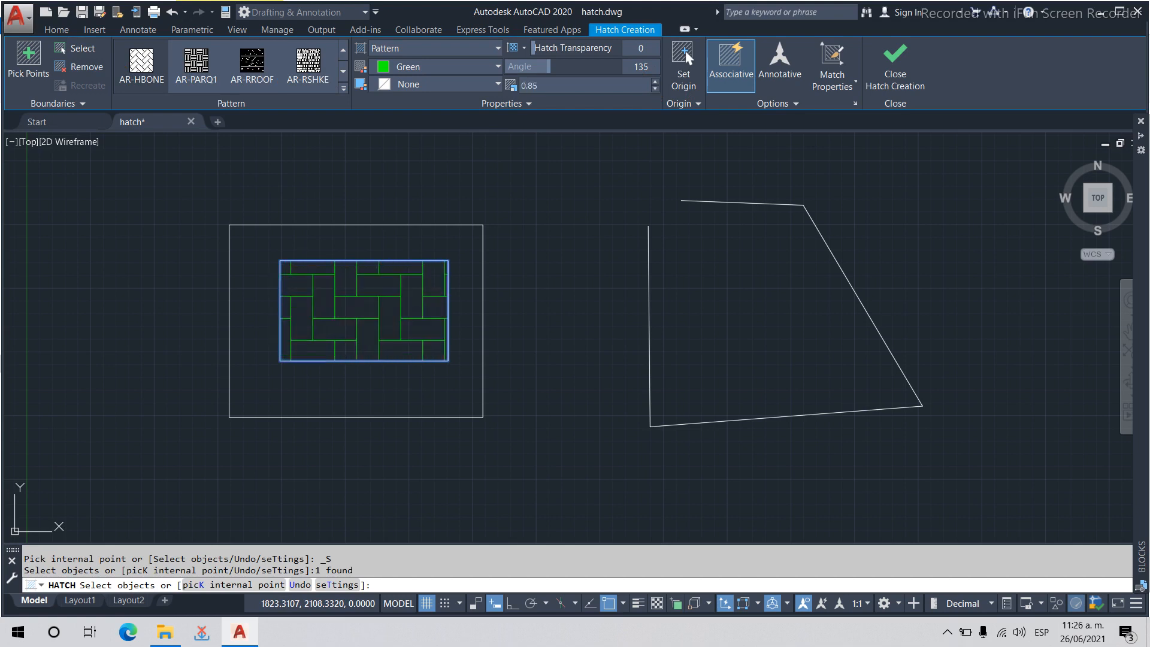
{"action": "key", "text": "Return"}
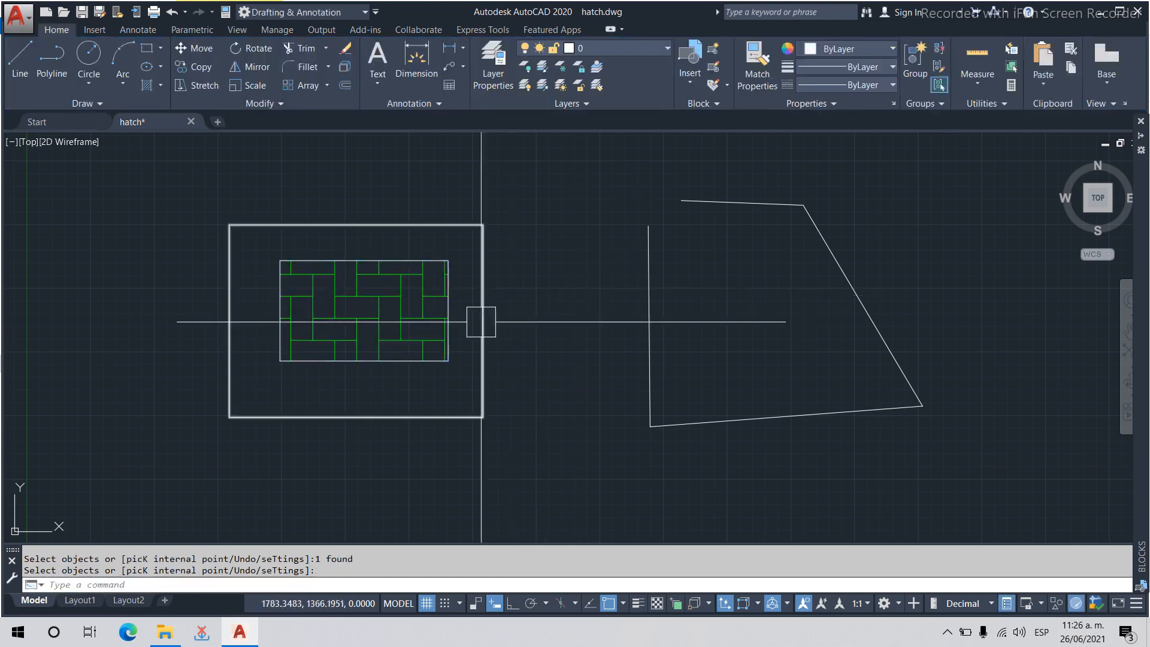
Set up an internal-point hatch with the CROSS pattern in Yellow, preview it between the two rectangles and leave the command.
{"action": "type", "text": "h"}
{"action": "key", "text": "Return"}
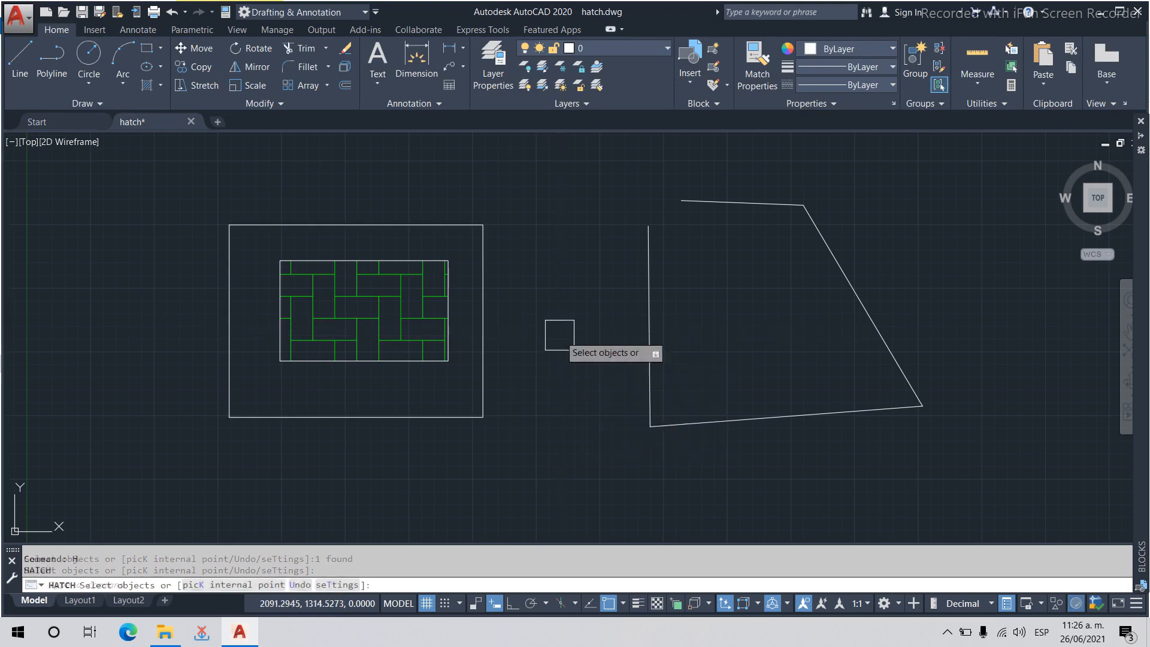
{"action": "left_click", "coordinate": [28, 58]}
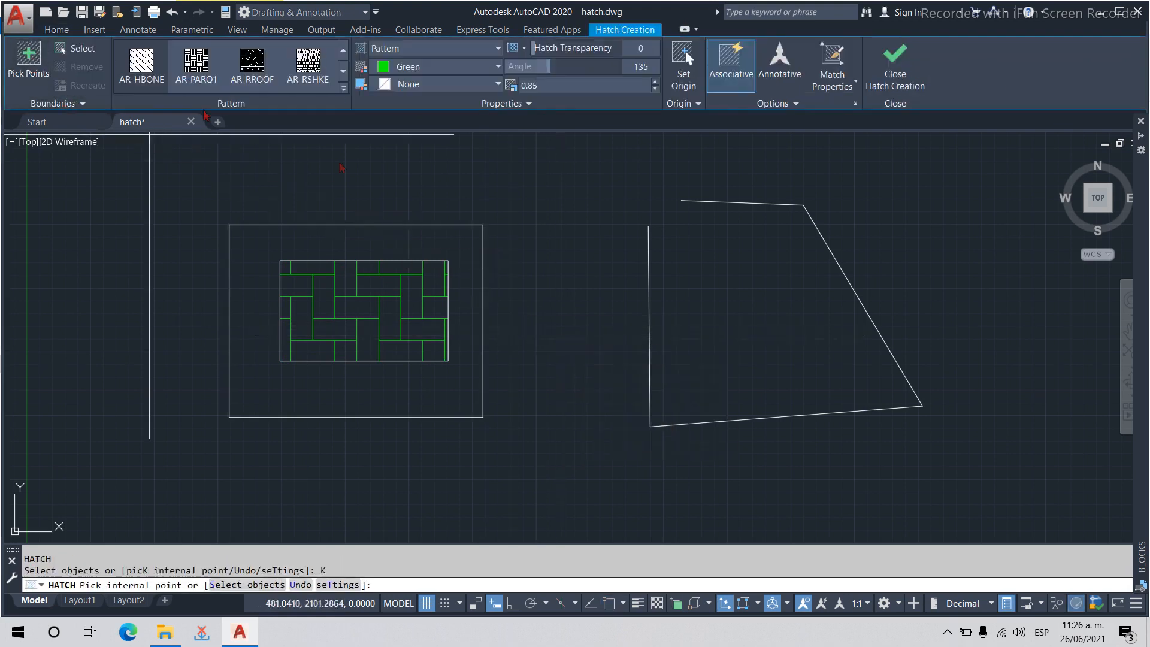
{"action": "scroll", "coordinate": [313, 71], "scroll_direction": "down", "scroll_amount": 2}
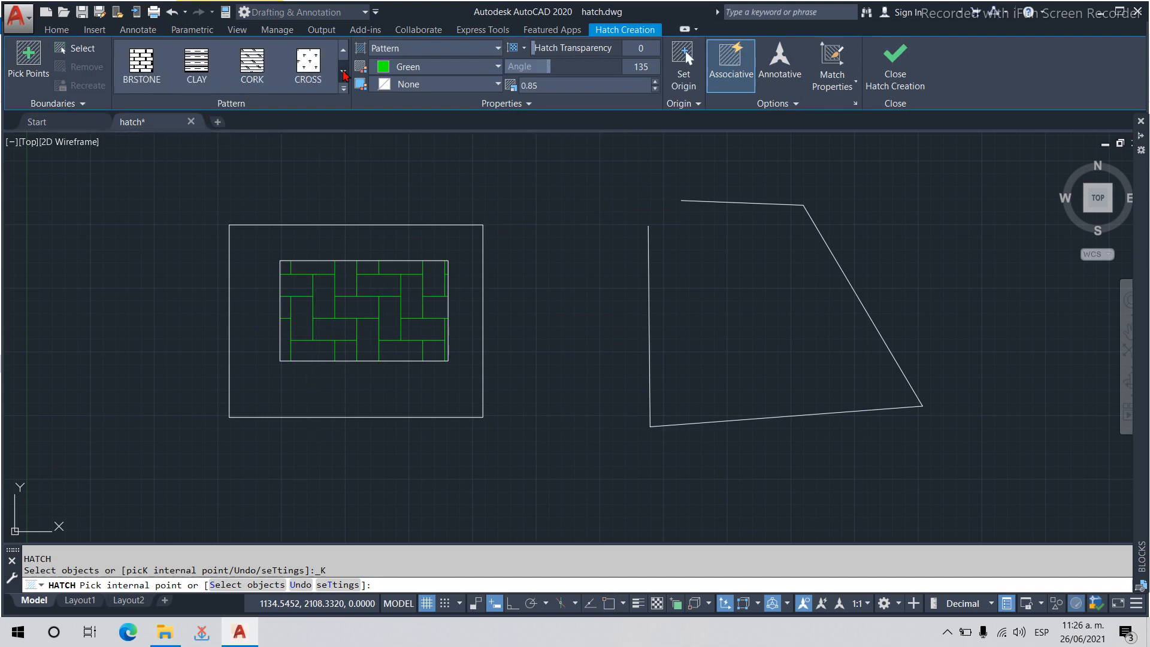
{"action": "left_click", "coordinate": [312, 63]}
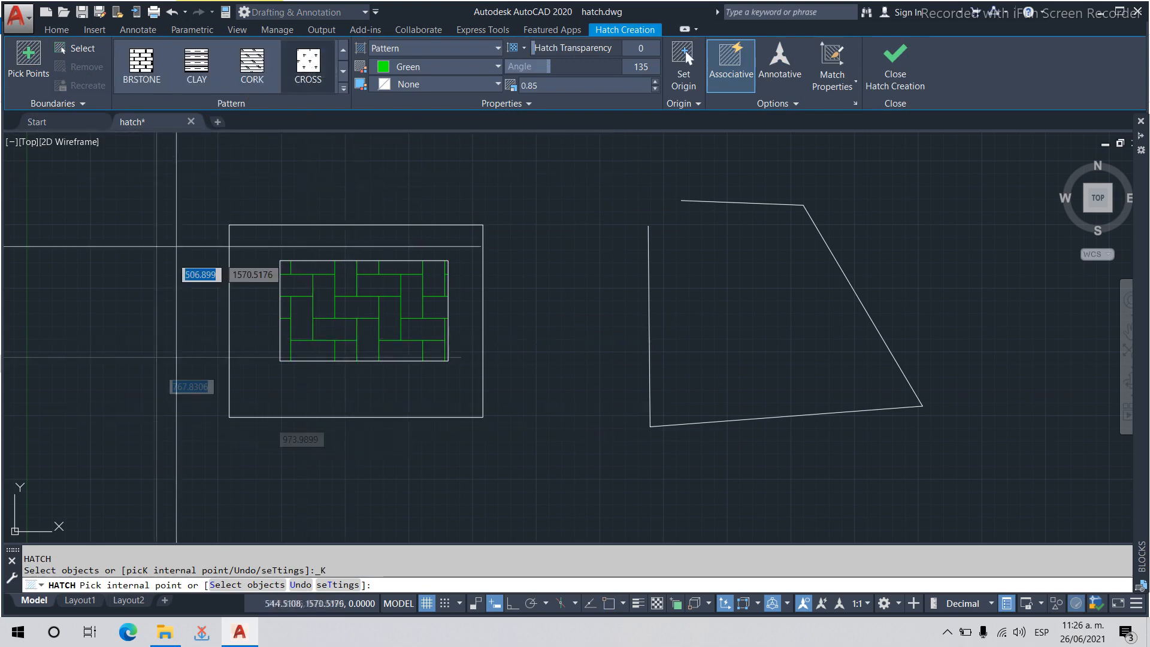
{"action": "left_click", "coordinate": [497, 66]}
{"action": "left_click", "coordinate": [394, 238]}
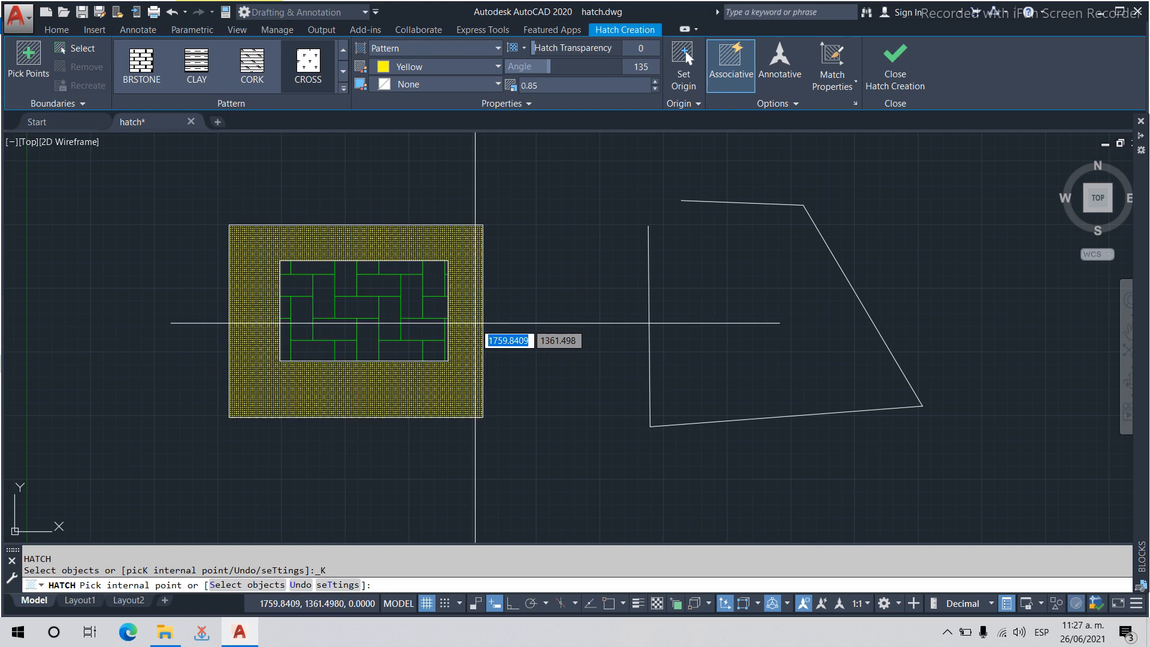
{"action": "key", "text": "Escape"}
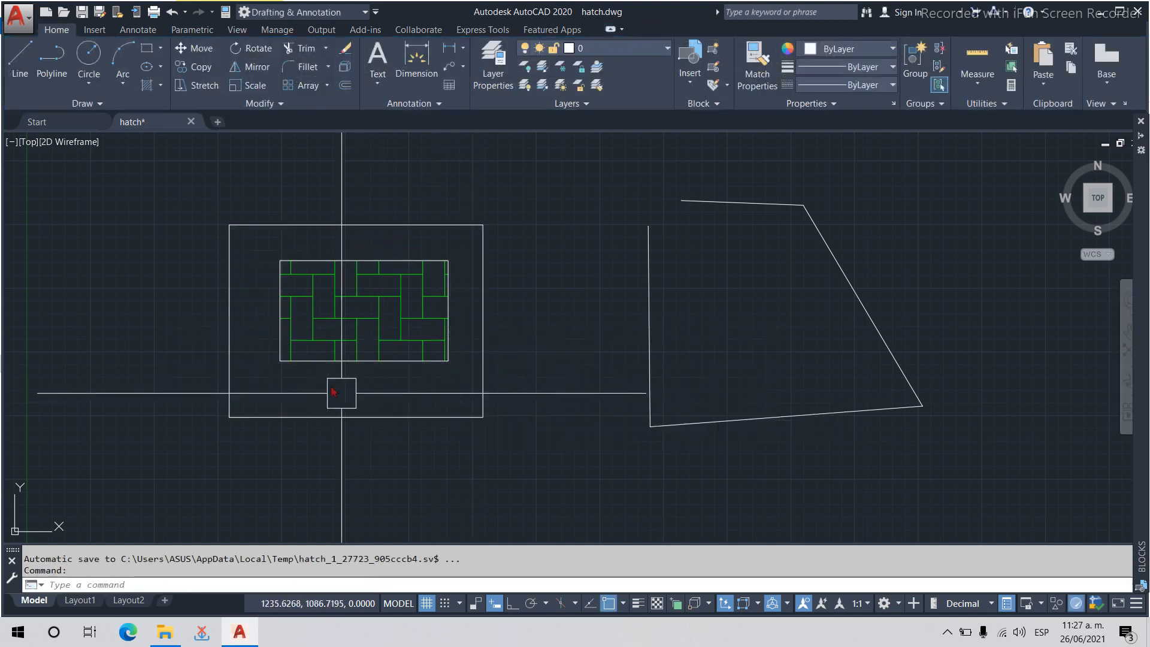
Draw a diagonal line cutting across the outer rectangle's upper-left corner.
{"action": "type", "text": "l"}
{"action": "key", "text": "Return"}
{"action": "left_click", "coordinate": [346, 176]}
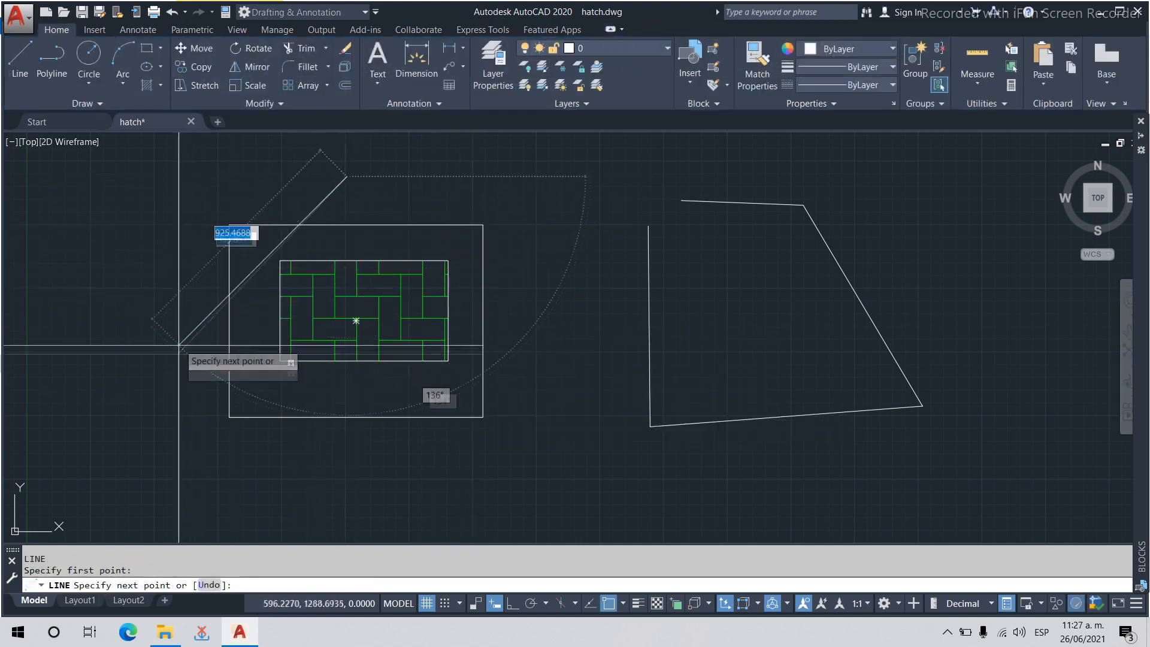
{"action": "left_click", "coordinate": [175, 360]}
{"action": "key", "text": "Escape"}
Hatch the triangular corner cut off by the diagonal line with the yellow CROSS pattern at scale 0.85.
{"action": "type", "text": "h"}
{"action": "key", "text": "Return"}
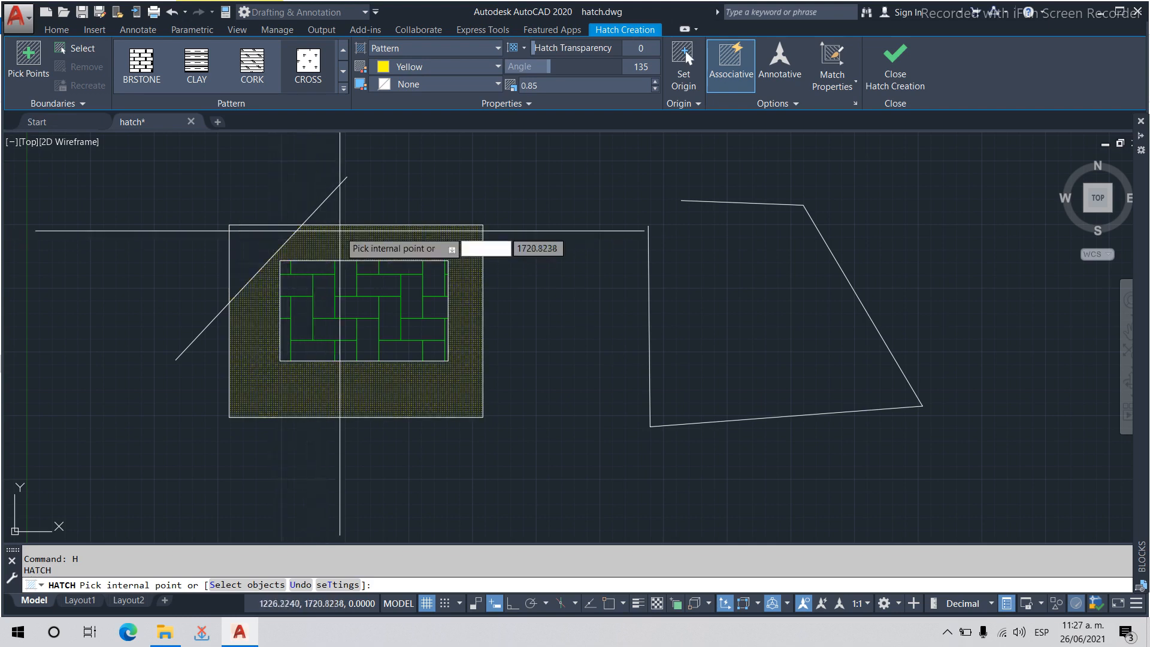
{"action": "left_click", "coordinate": [274, 234]}
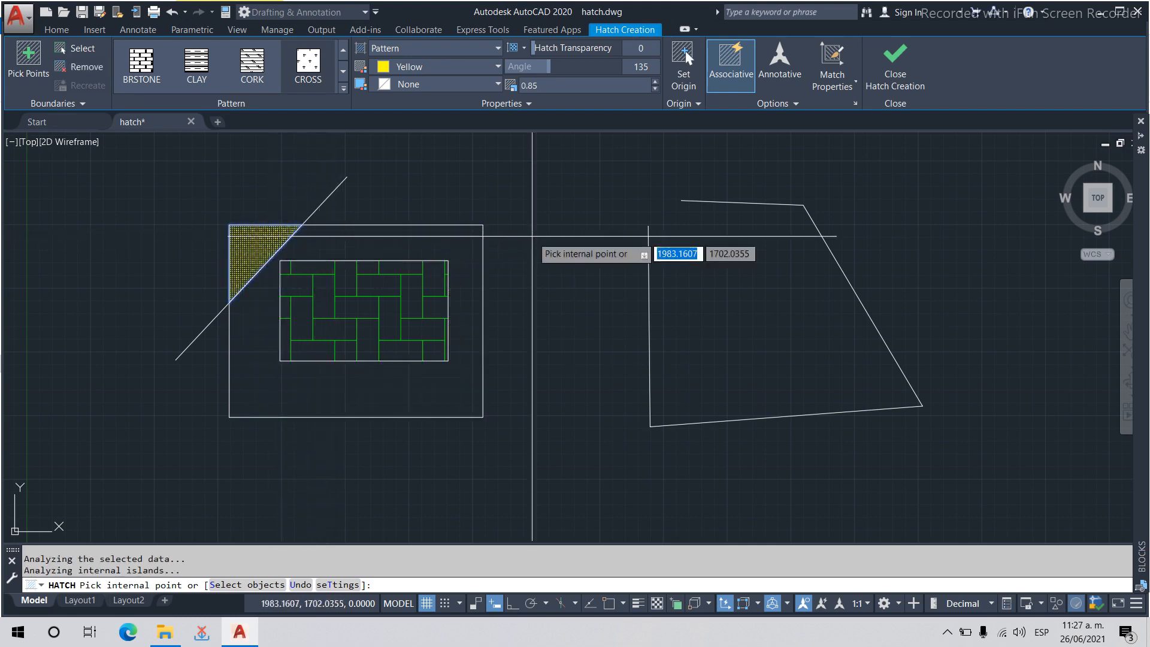
{"action": "key", "text": "Return"}
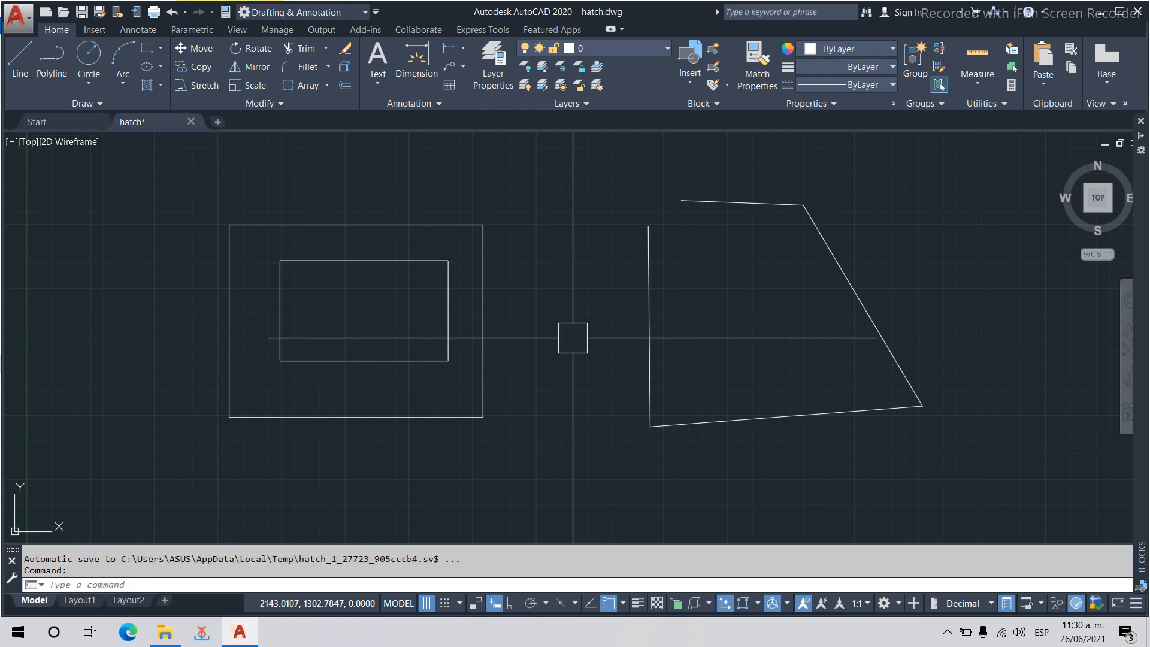
Start a hatch, browse the installed patterns back to the beginning of the library, and leave the command.
{"action": "type", "text": "h"}
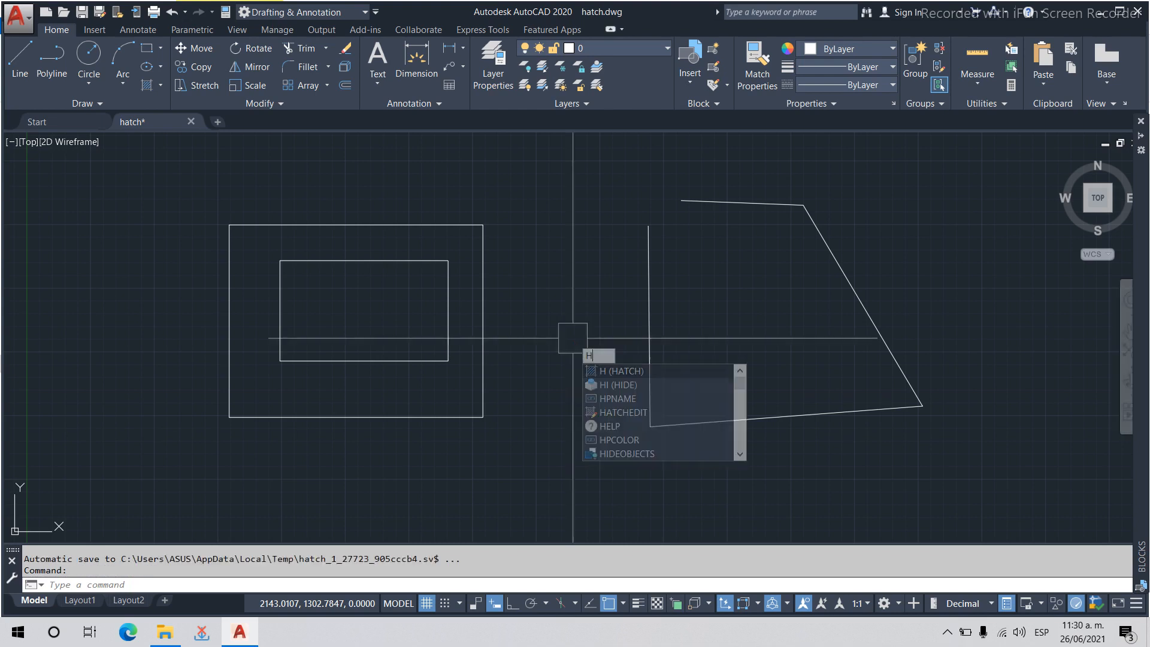
{"action": "key", "text": "Return"}
{"action": "left_click", "coordinate": [343, 89]}
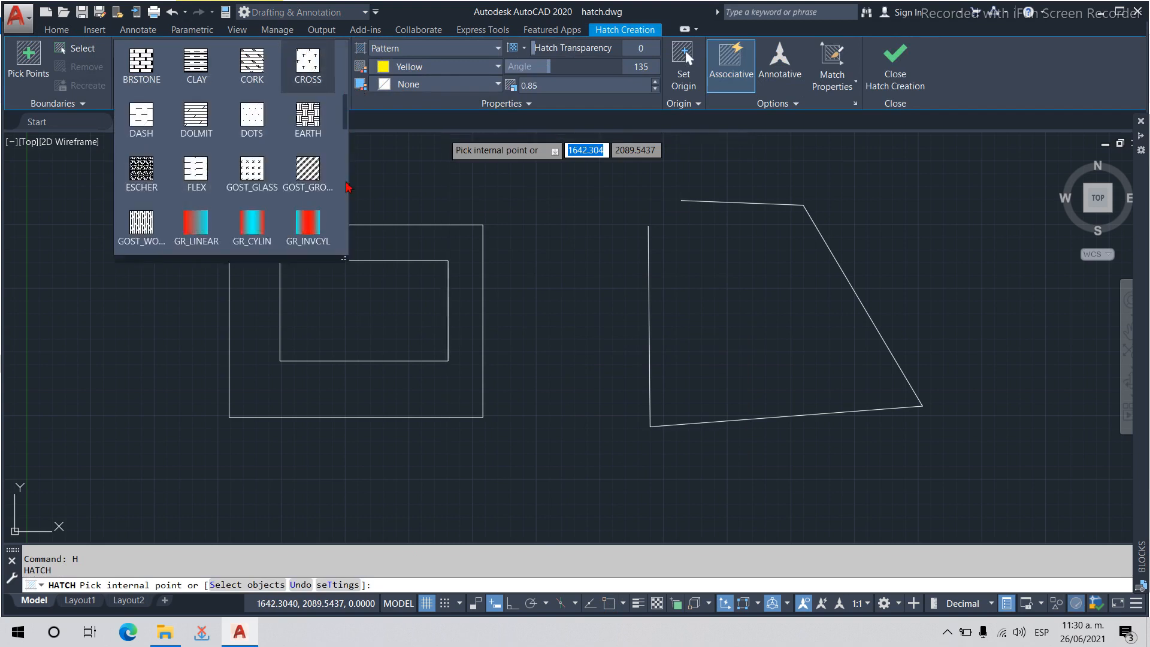
{"action": "scroll", "coordinate": [347, 108], "scroll_direction": "up", "scroll_amount": 1}
{"action": "scroll", "coordinate": [348, 108], "scroll_direction": "up", "scroll_amount": 5}
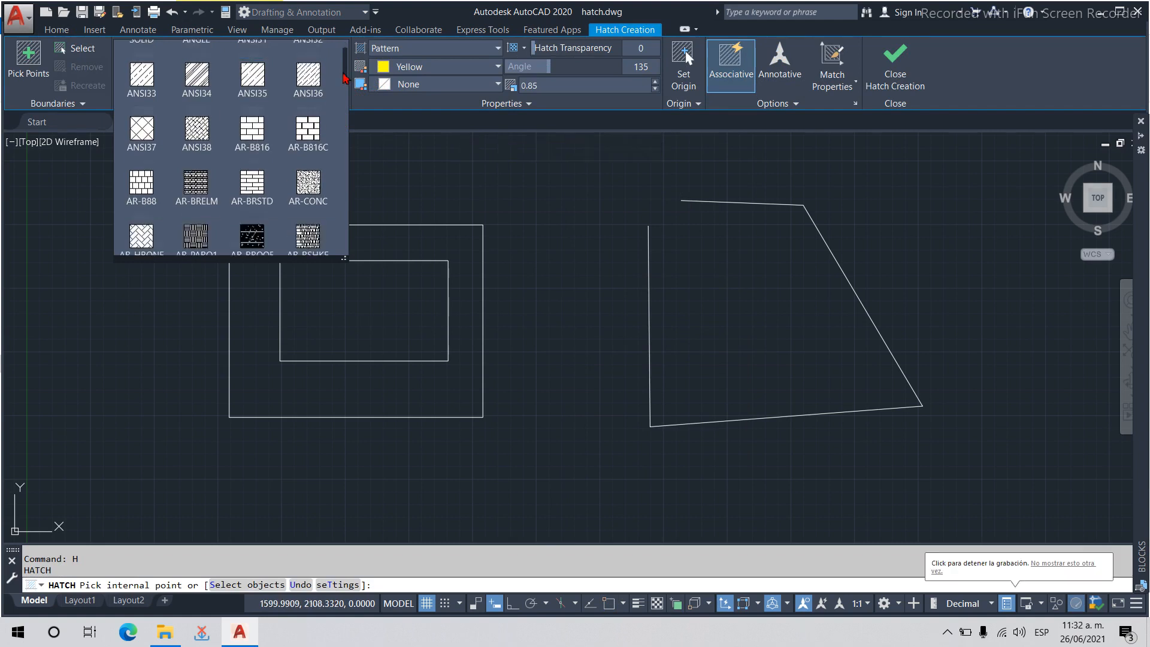
{"action": "mouse_move", "coordinate": [346, 76]}
{"action": "left_mouse_down"}
{"action": "mouse_move", "coordinate": [347, 247]}
{"action": "mouse_move", "coordinate": [350, 52]}
{"action": "left_mouse_up"}
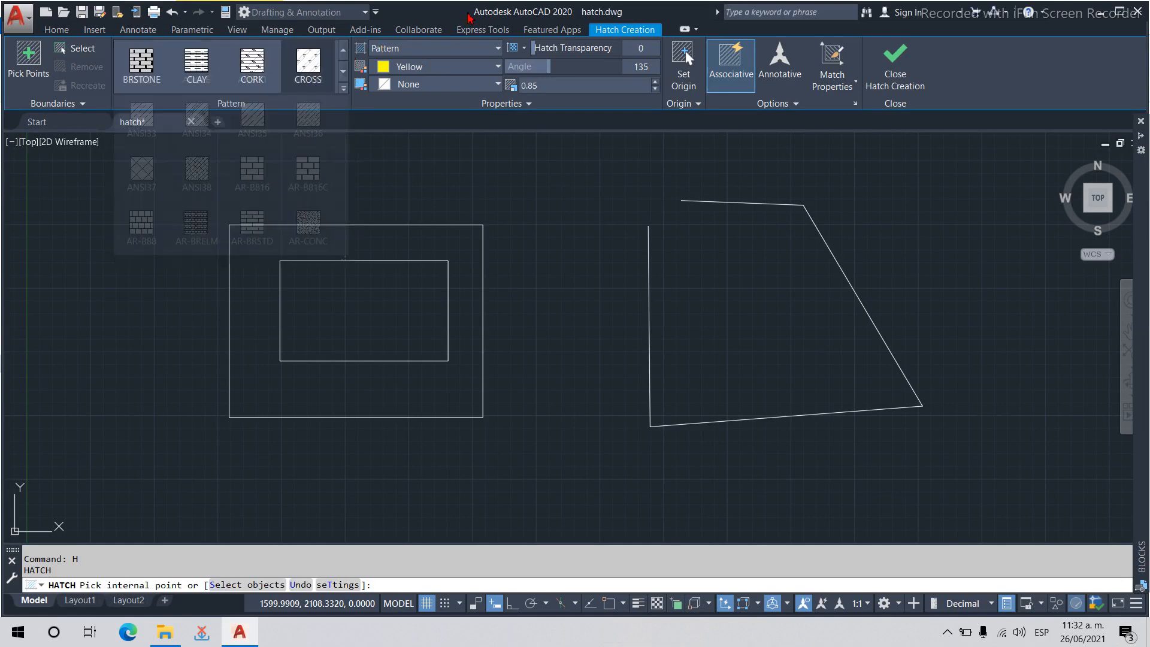
{"action": "key", "text": "Escape"}
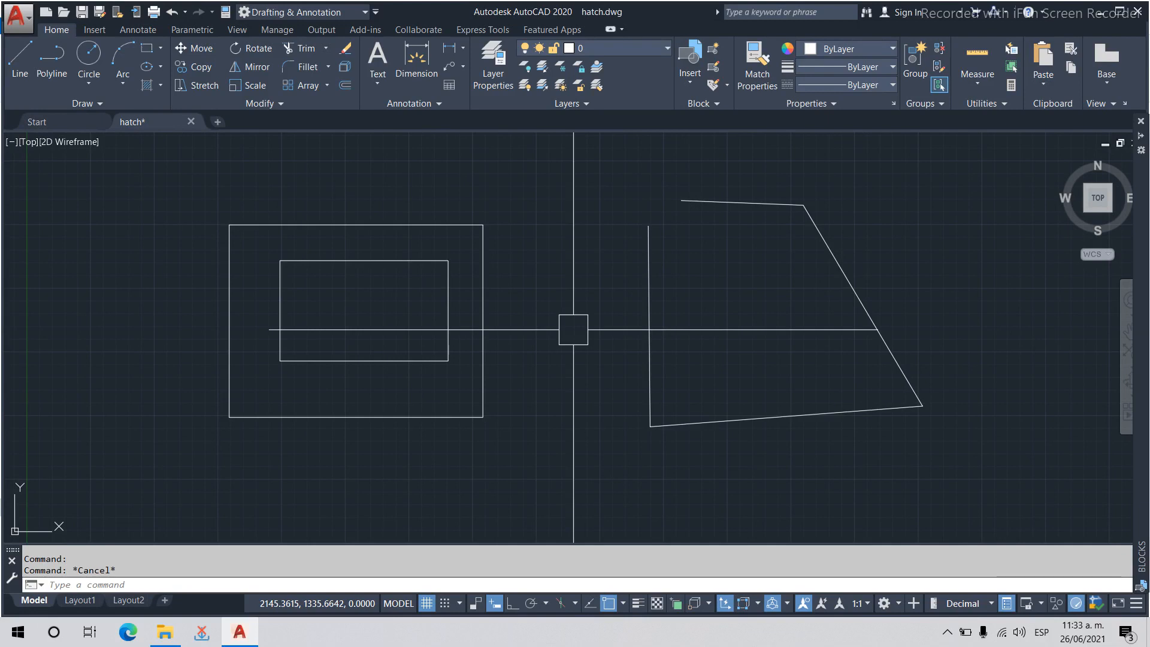
Switch to File Explorer and review the .pat files in the Hatch CAD +700 [Cp©] folder.
{"action": "left_click", "coordinate": [165, 632]}
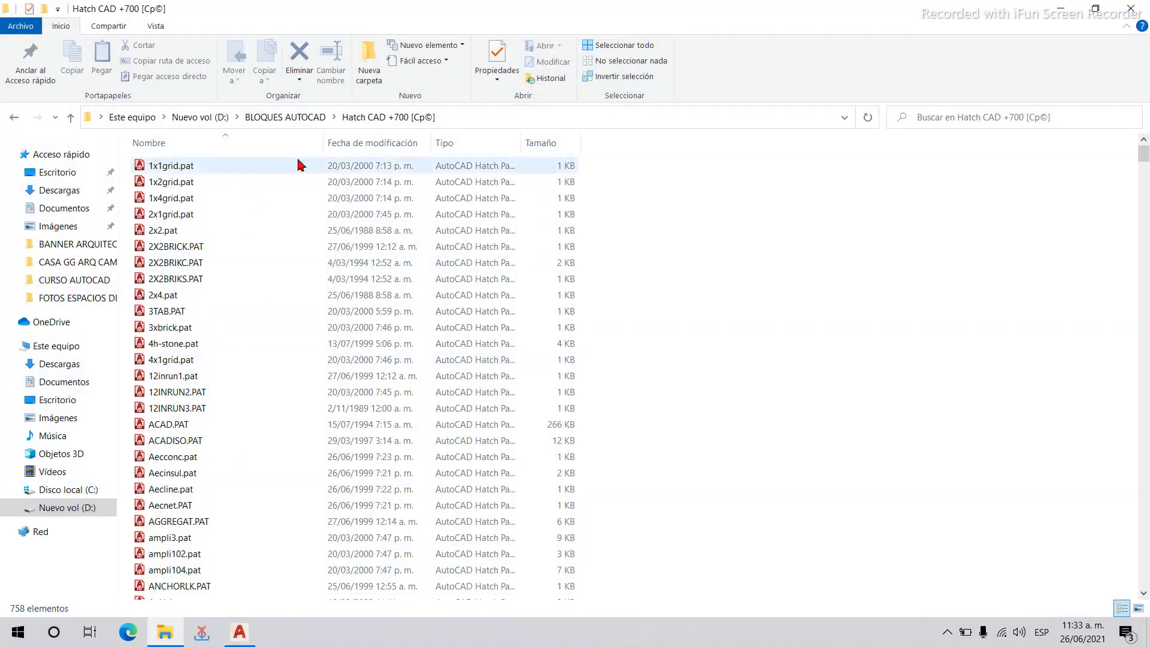
{"action": "left_click", "coordinate": [183, 168]}
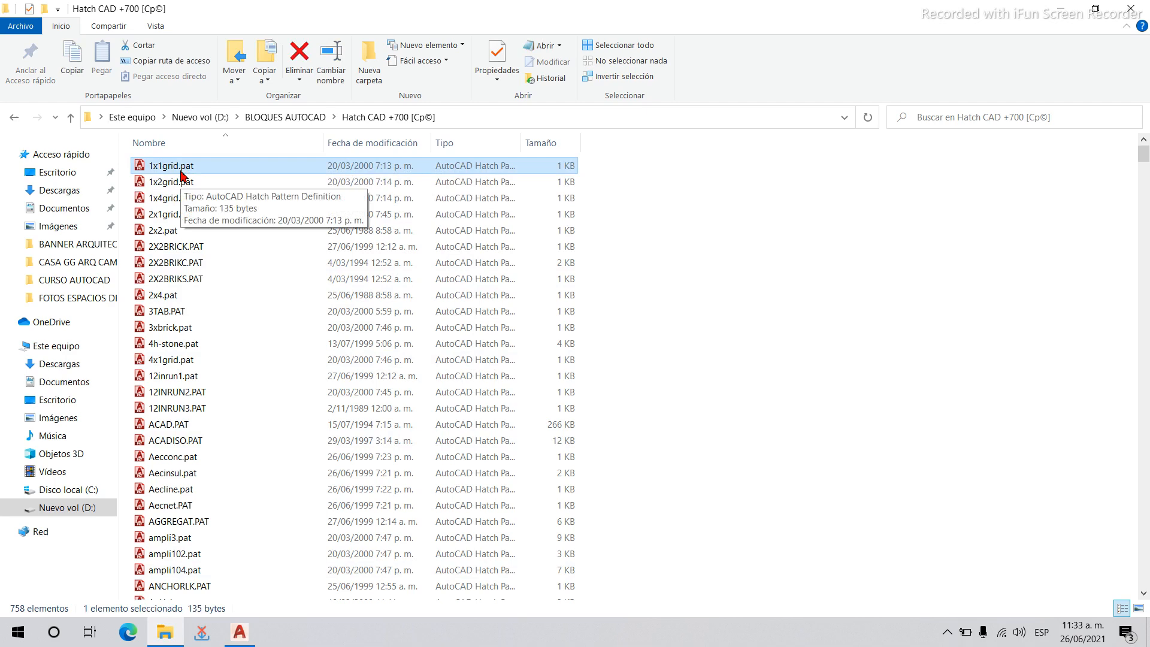
{"action": "mouse_move", "coordinate": [1145, 158]}
{"action": "left_mouse_down"}
{"action": "mouse_move", "coordinate": [1142, 584]}
{"action": "mouse_move", "coordinate": [1144, 151]}
{"action": "left_mouse_up"}
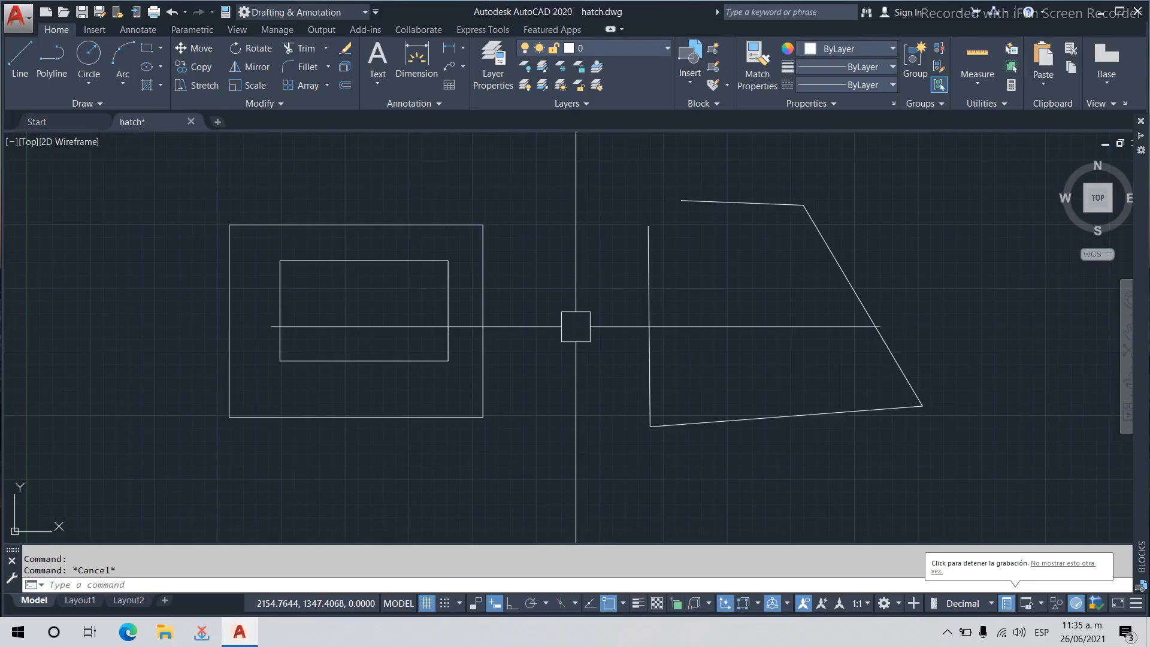
Open the Options file locations in AutoCAD and add a blank entry to the Support File Search Path.
{"action": "left_click", "coordinate": [356, 587]}
{"action": "type", "text": "OP"}
{"action": "key", "text": "Return"}
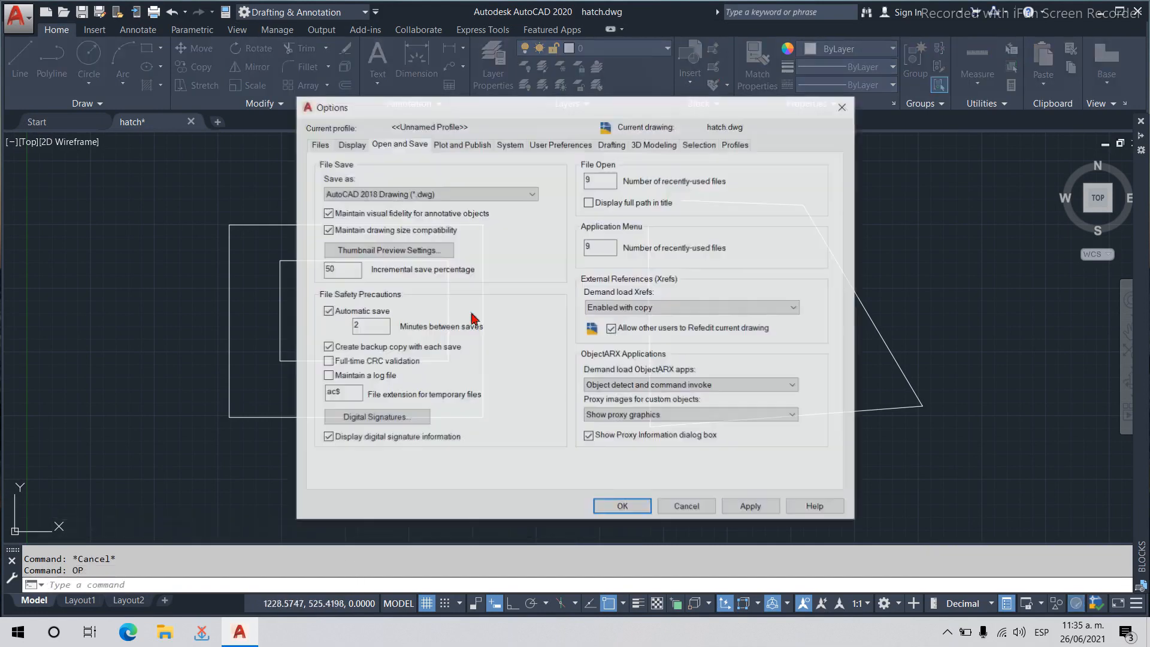
{"action": "left_click", "coordinate": [319, 144]}
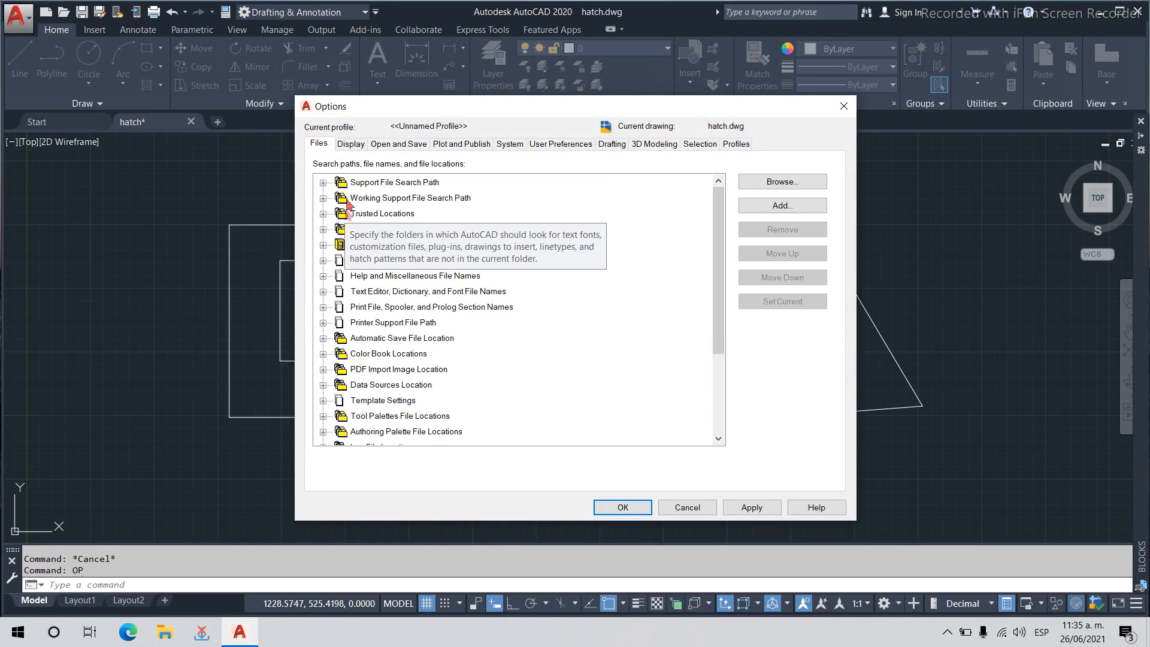
{"action": "left_click", "coordinate": [323, 183]}
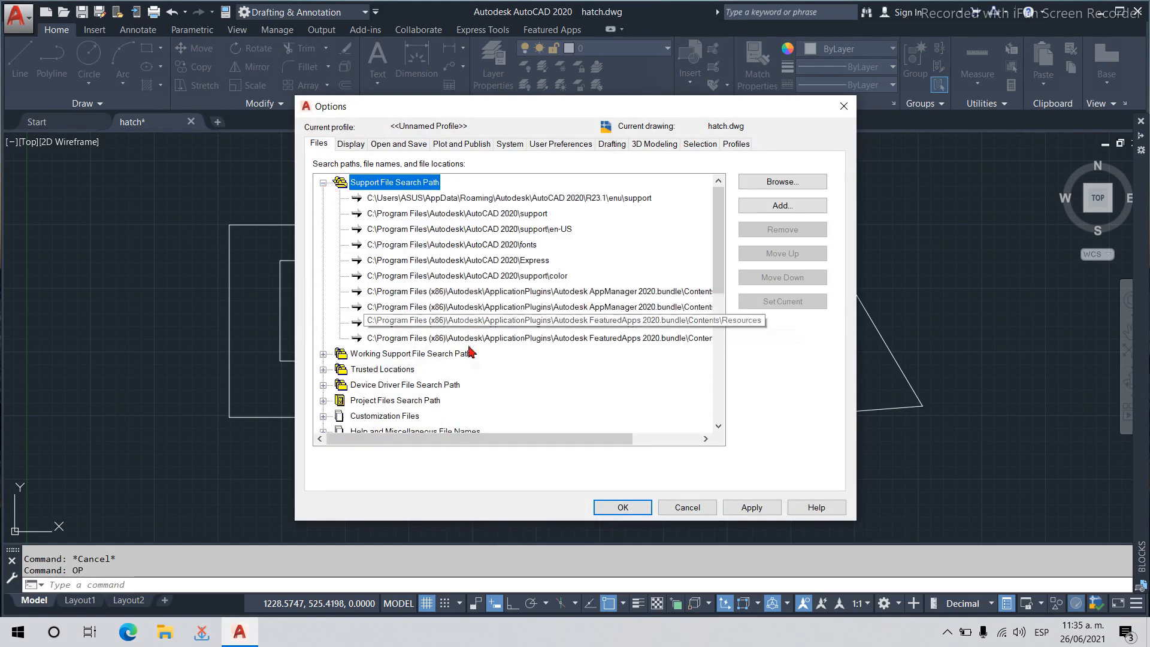
{"action": "left_click", "coordinate": [784, 206]}
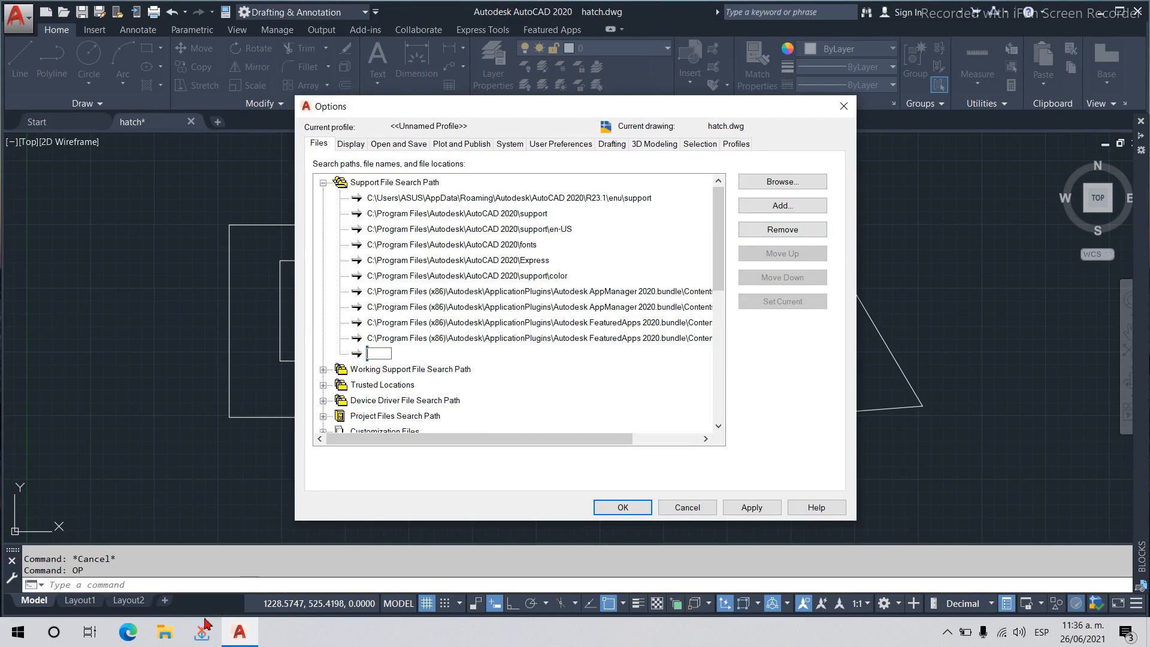
Switch to File Explorer, open BLOQUES AUTOCAD\Hatch CAD +700 [Cp©] on drive D: and copy the folder's path.
{"action": "left_click", "coordinate": [166, 636]}
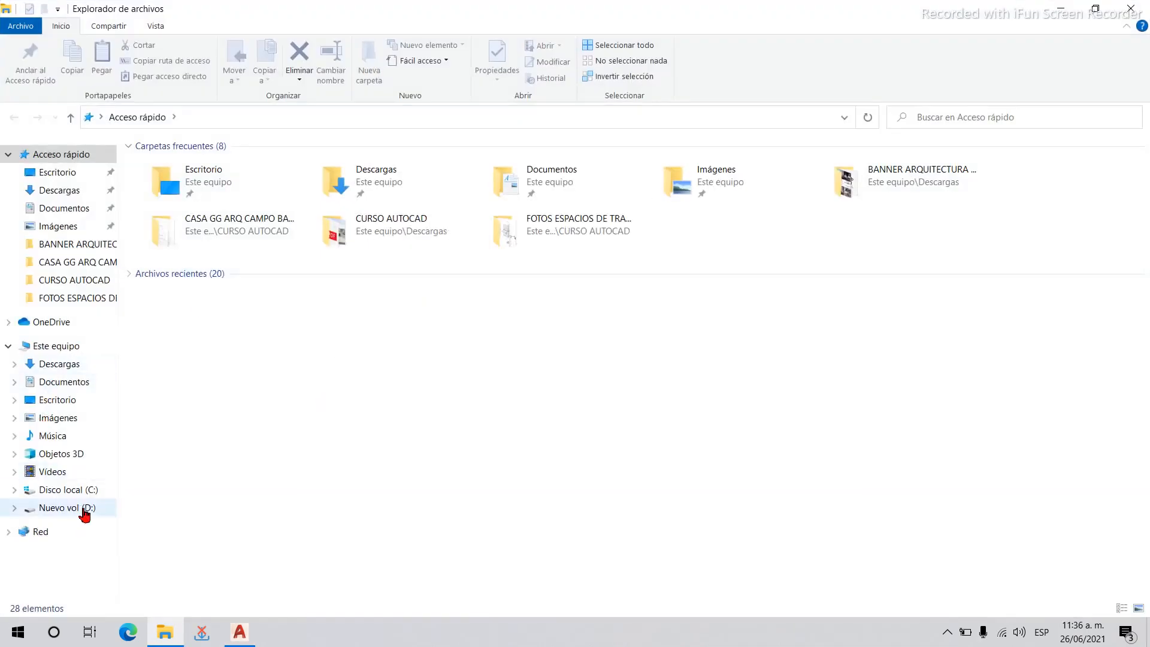
{"action": "left_click", "coordinate": [86, 509]}
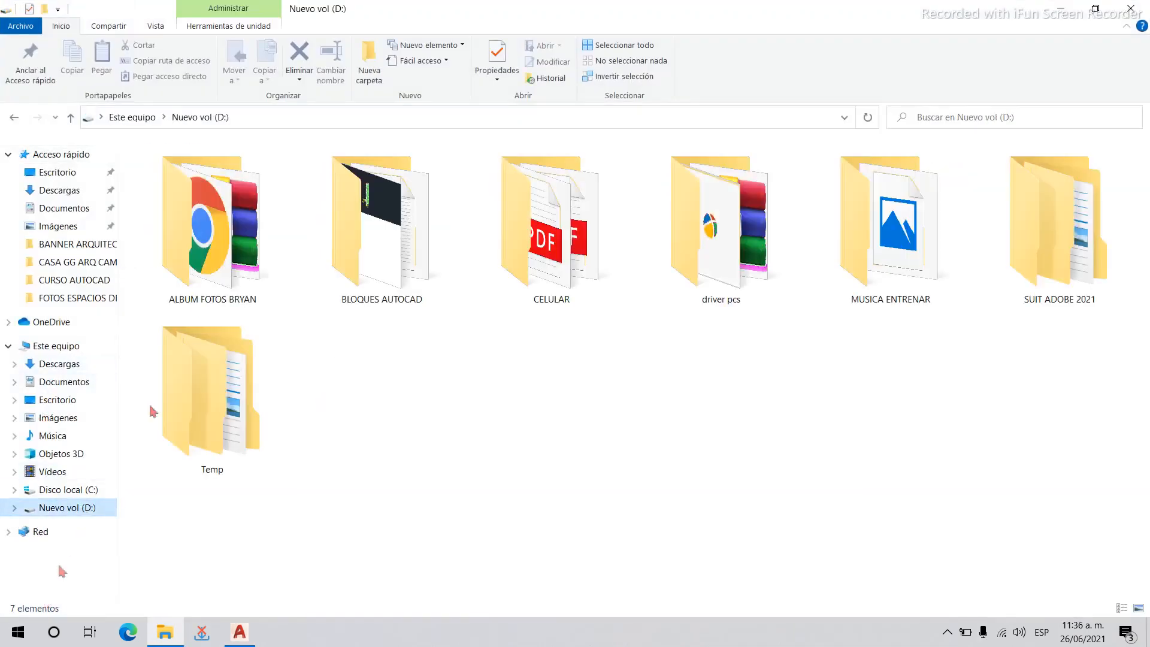
{"action": "left_click", "coordinate": [429, 258]}
{"action": "double_click", "coordinate": [430, 259]}
{"action": "double_click", "coordinate": [334, 193]}
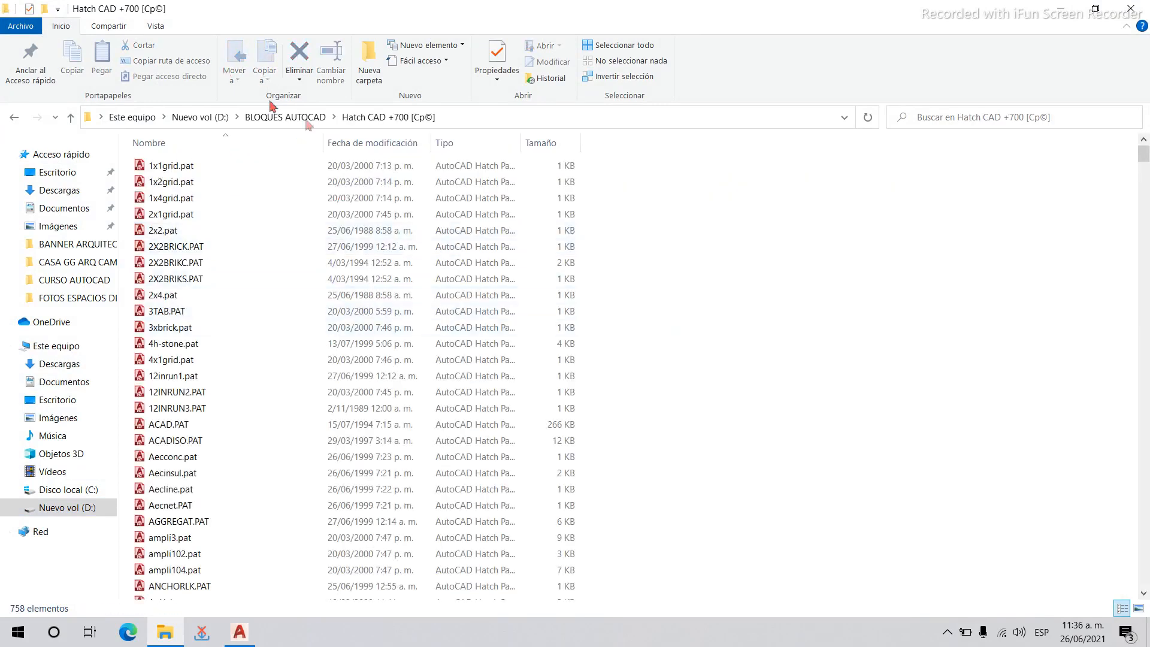
{"action": "left_click", "coordinate": [593, 120]}
{"action": "key", "text": "ctrl+c"}
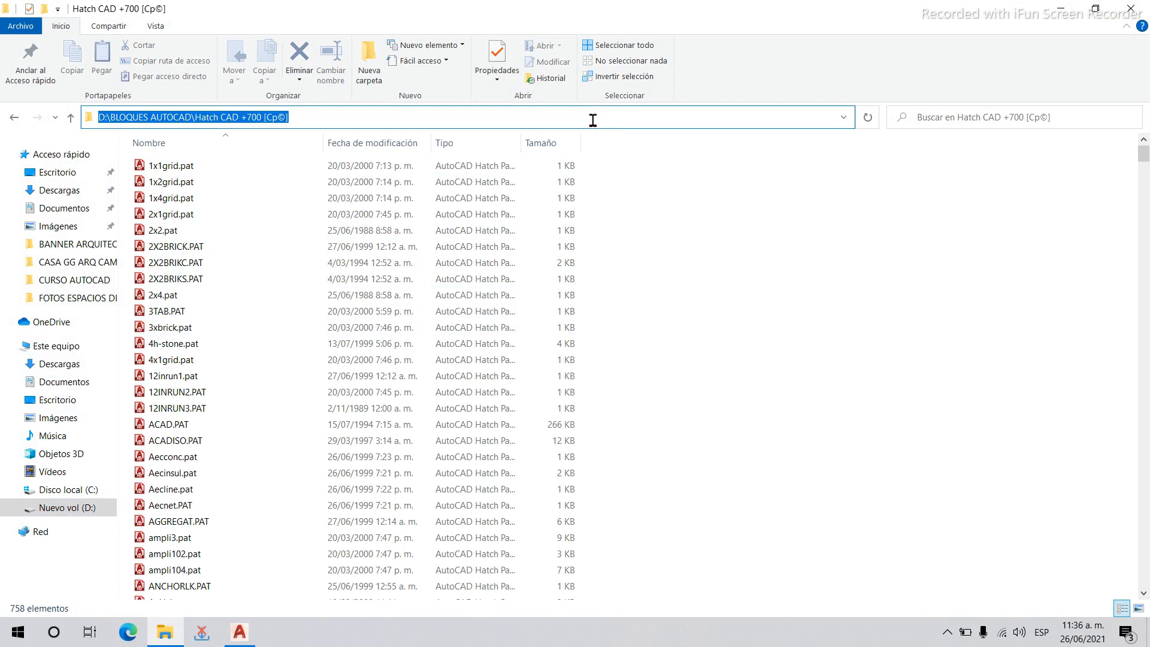
Switch back to AutoCAD, paste D:\BLOQUES AUTOCAD\Hatch CAD +700 [Cp©] as the new support search path, and apply and accept the options.
{"action": "left_click", "coordinate": [239, 632]}
{"action": "left_click", "coordinate": [800, 210]}
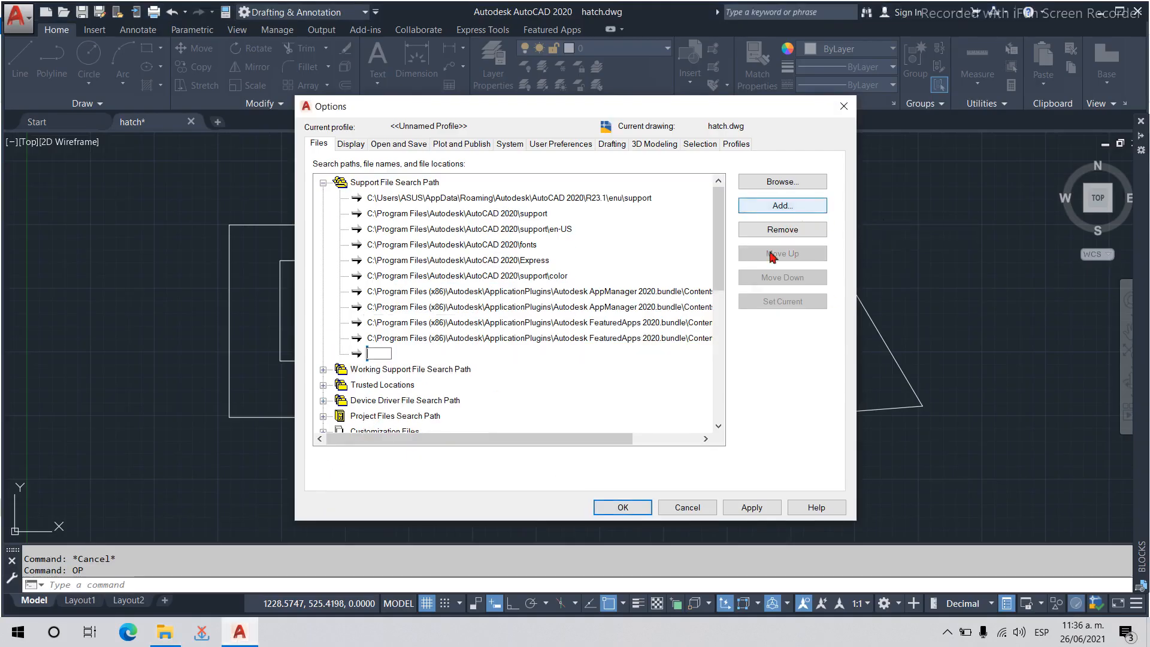
{"action": "key", "text": "ctrl+v"}
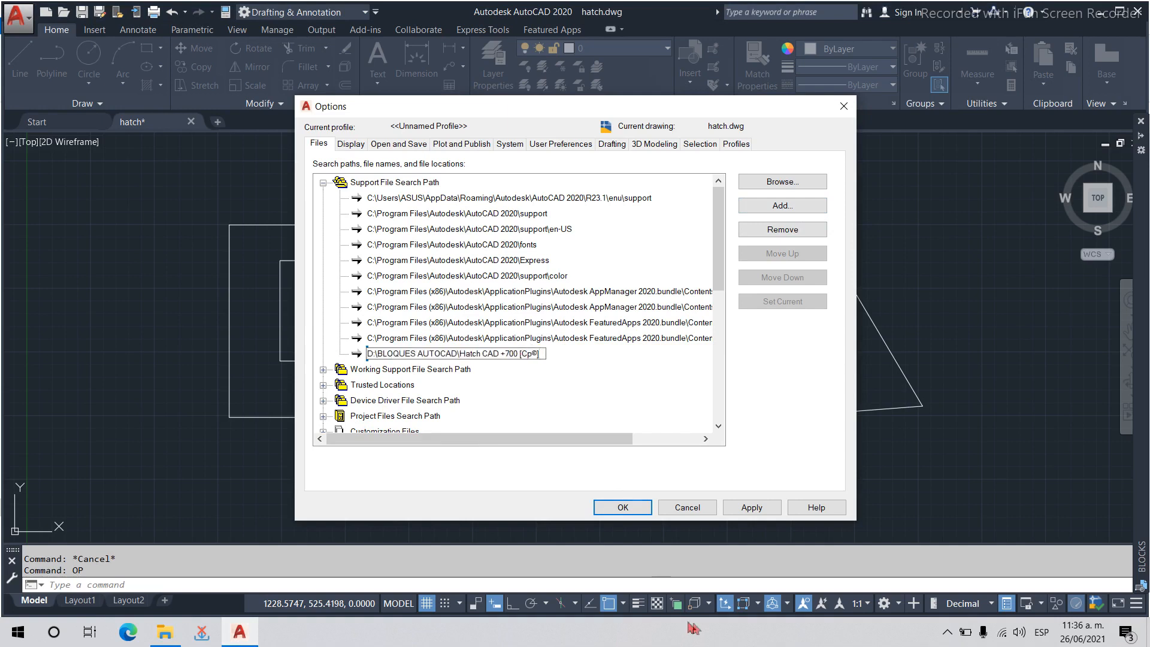
{"action": "left_click", "coordinate": [743, 510]}
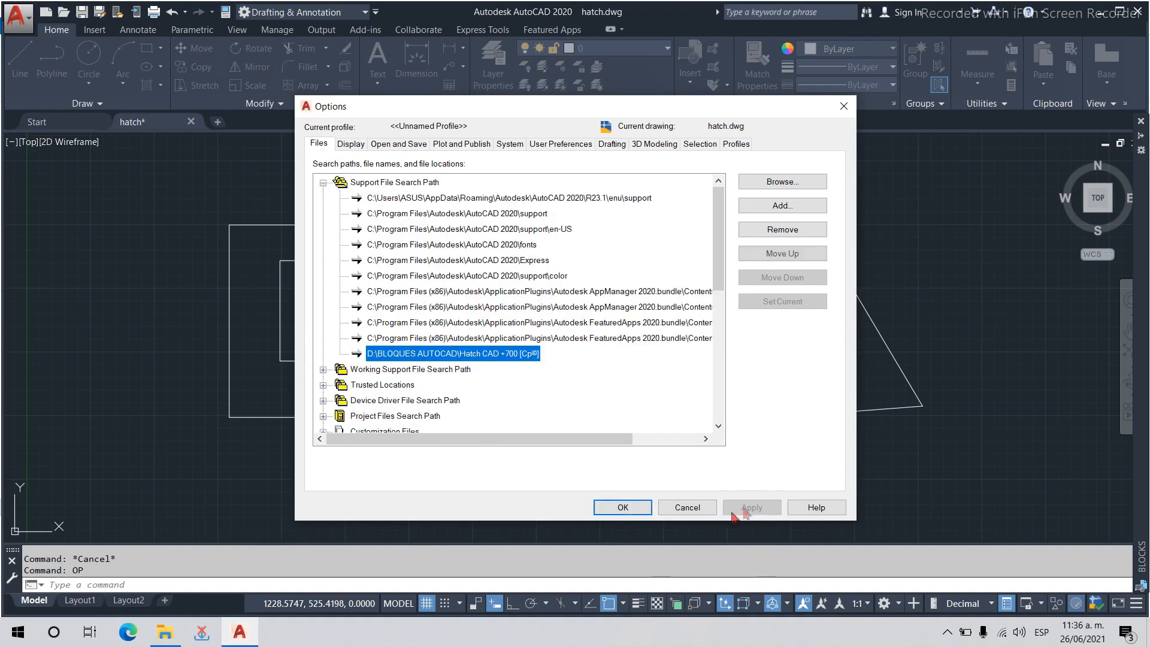
{"action": "left_click", "coordinate": [627, 508]}
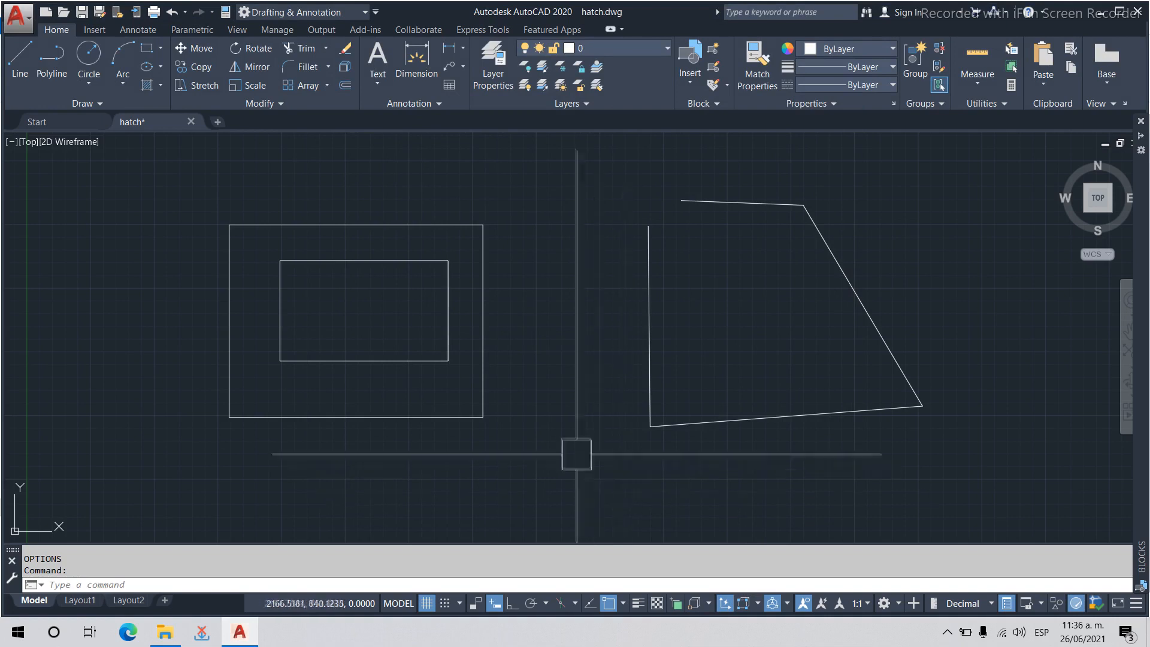
Start a hatch and examine the expanded pattern library for the added tile, brick and concrete patterns.
{"action": "type", "text": "h"}
{"action": "key", "text": "Return"}
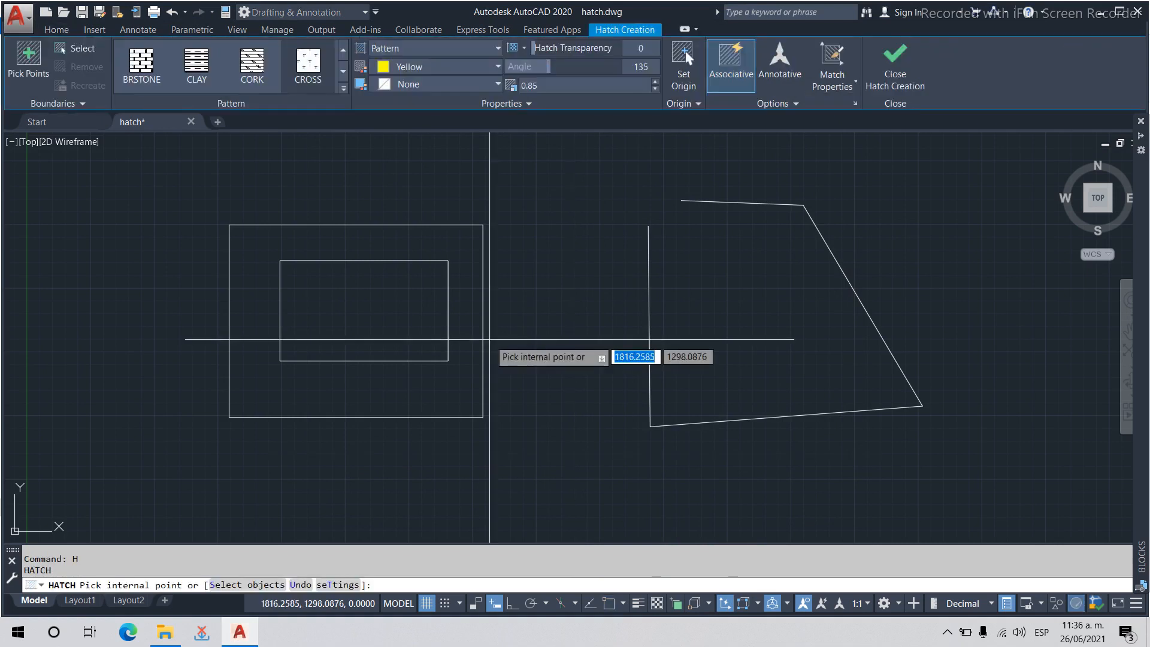
{"action": "left_click", "coordinate": [343, 88]}
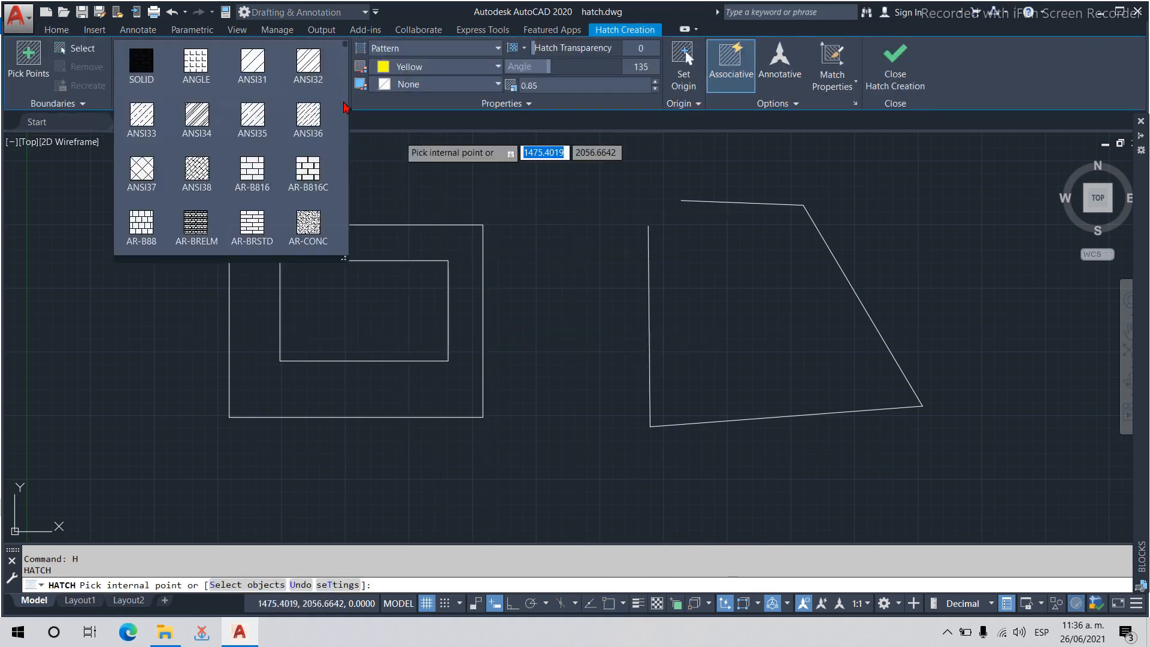
{"action": "left_click_drag", "start_coordinate": [347, 48], "coordinate": [348, 102]}
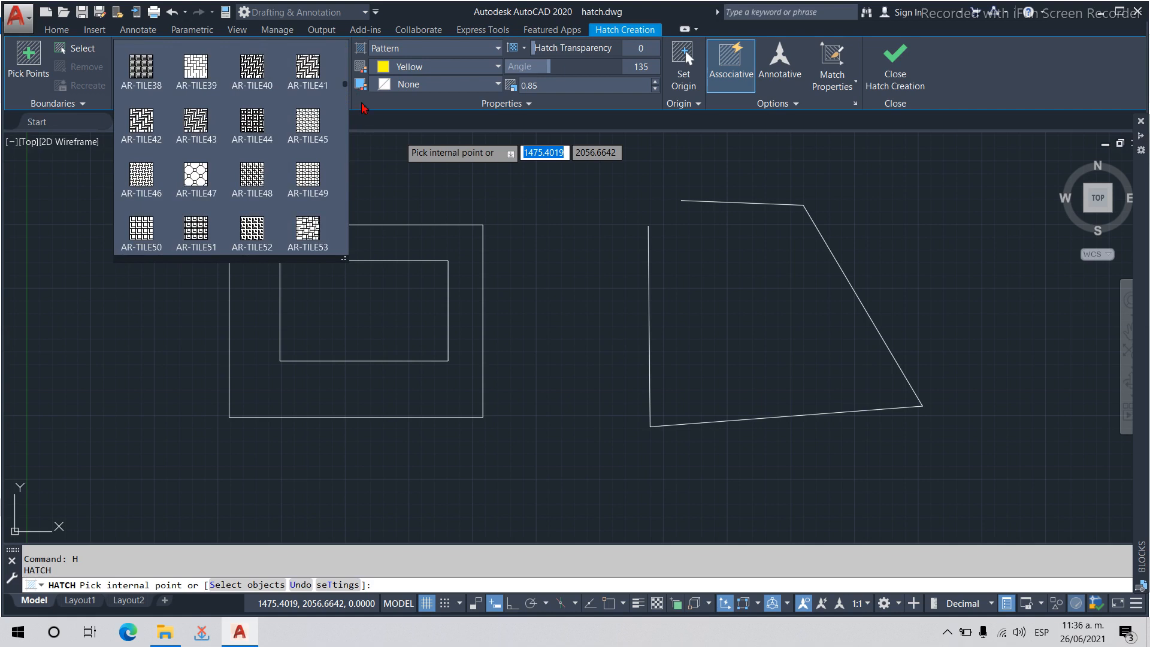
{"action": "left_click_drag", "start_coordinate": [347, 88], "coordinate": [347, 95]}
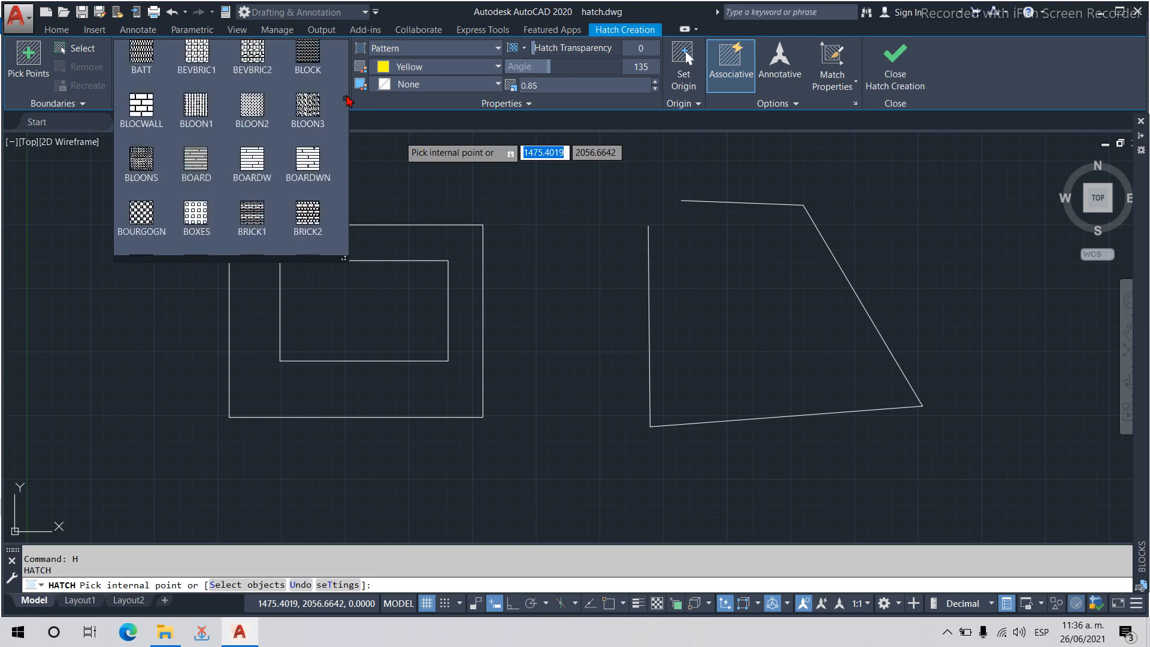
{"action": "scroll", "coordinate": [346, 96], "scroll_direction": "up", "scroll_amount": 5}
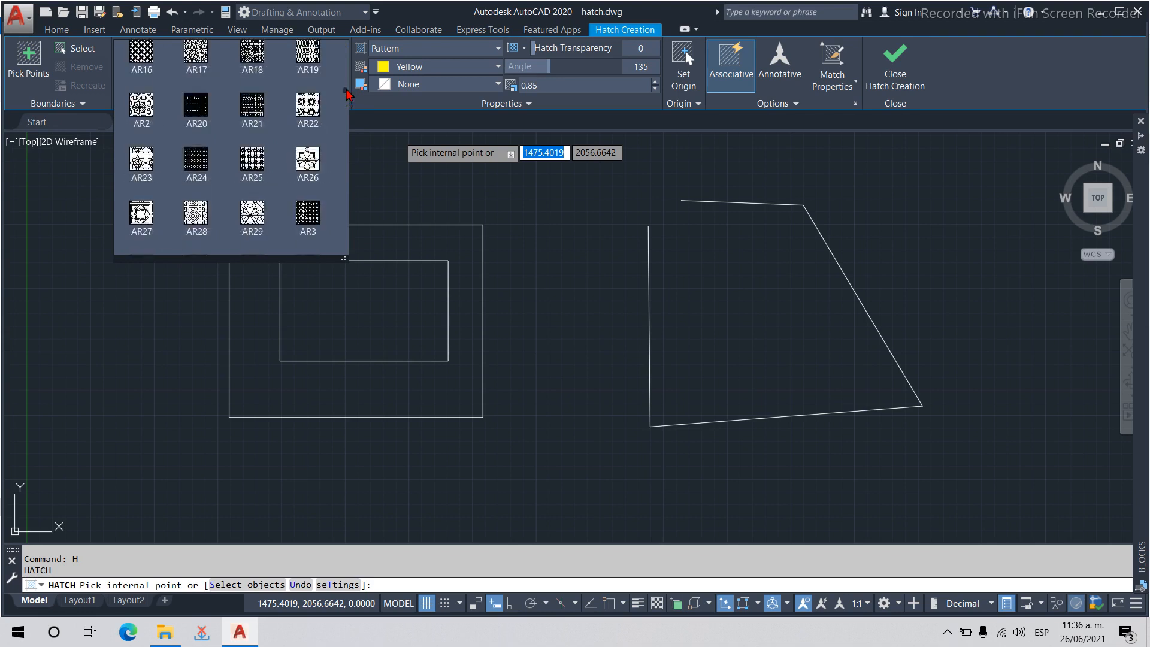
{"action": "scroll", "coordinate": [346, 97], "scroll_direction": "down", "scroll_amount": 5}
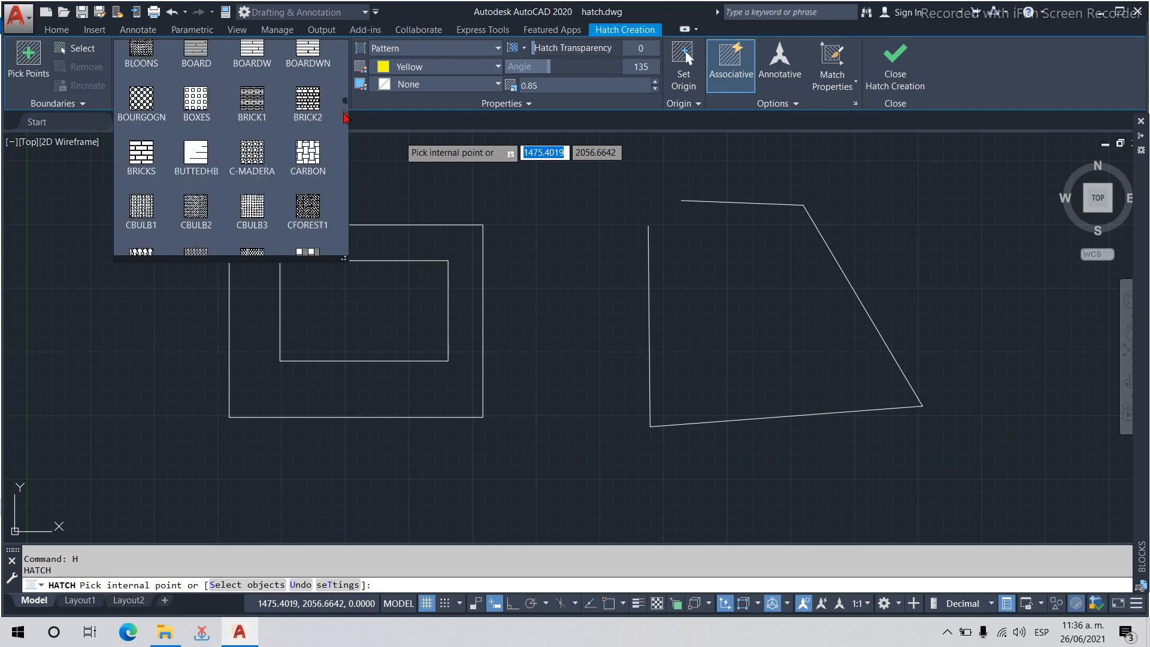
{"action": "scroll", "coordinate": [346, 124], "scroll_direction": "down", "scroll_amount": 8}
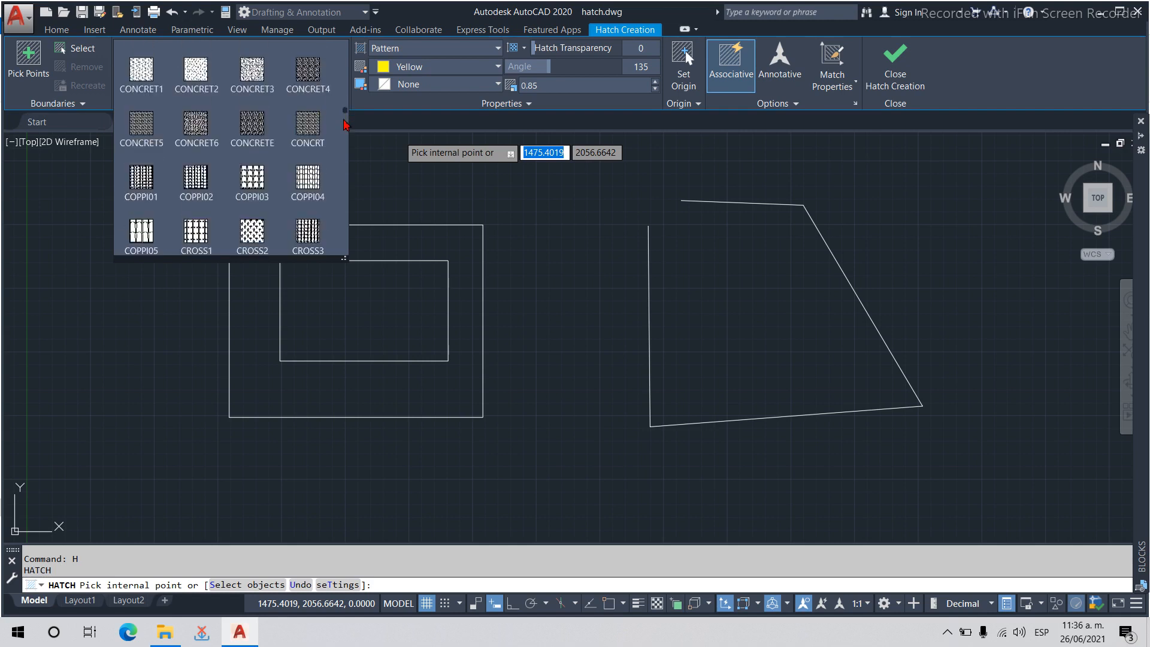
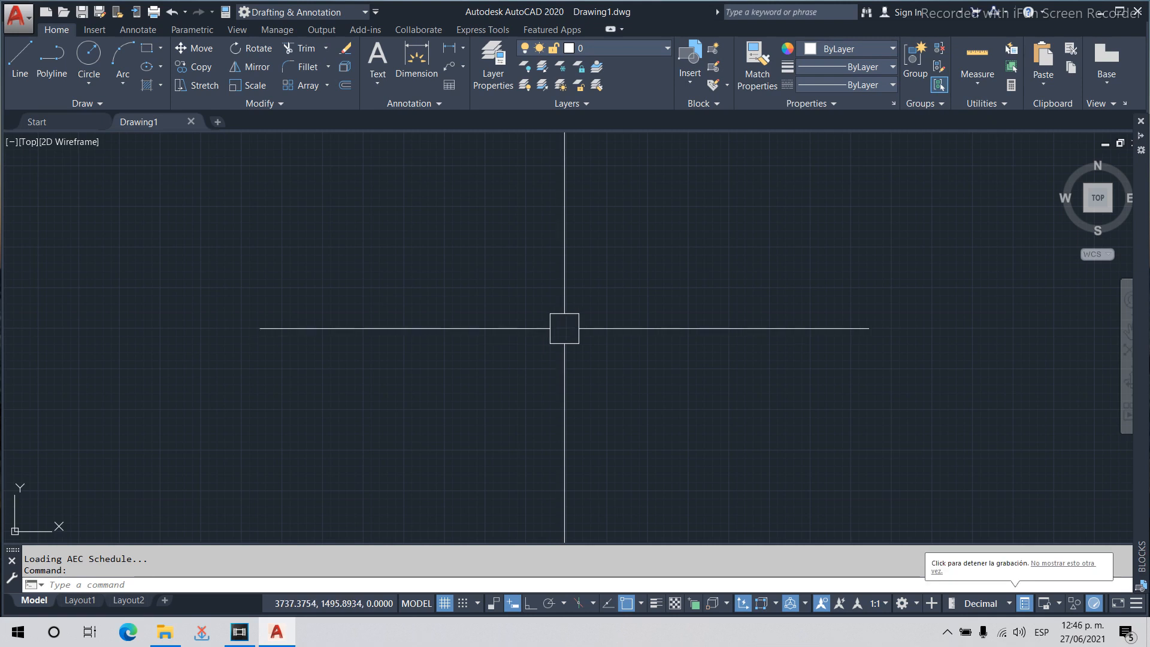
Start a PDF import and load OLSP_PLANTA BAJA.pdf from the Descargas\CURSO AUTOCAD folder.
{"action": "left_click", "coordinate": [94, 30]}
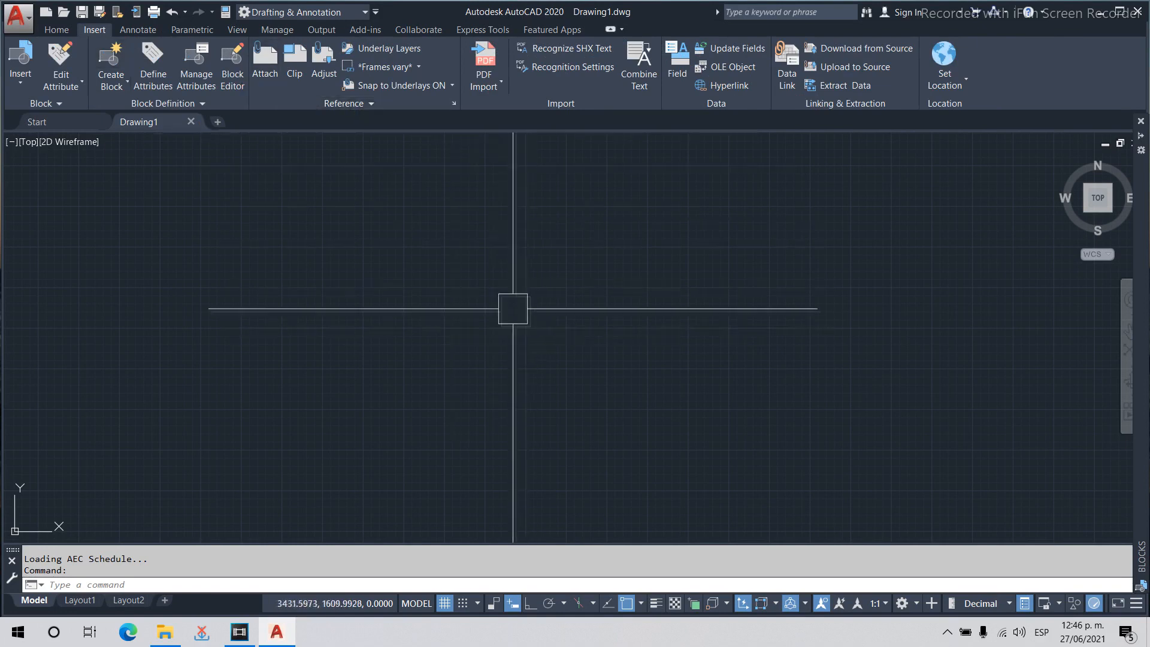
{"action": "left_click", "coordinate": [485, 63]}
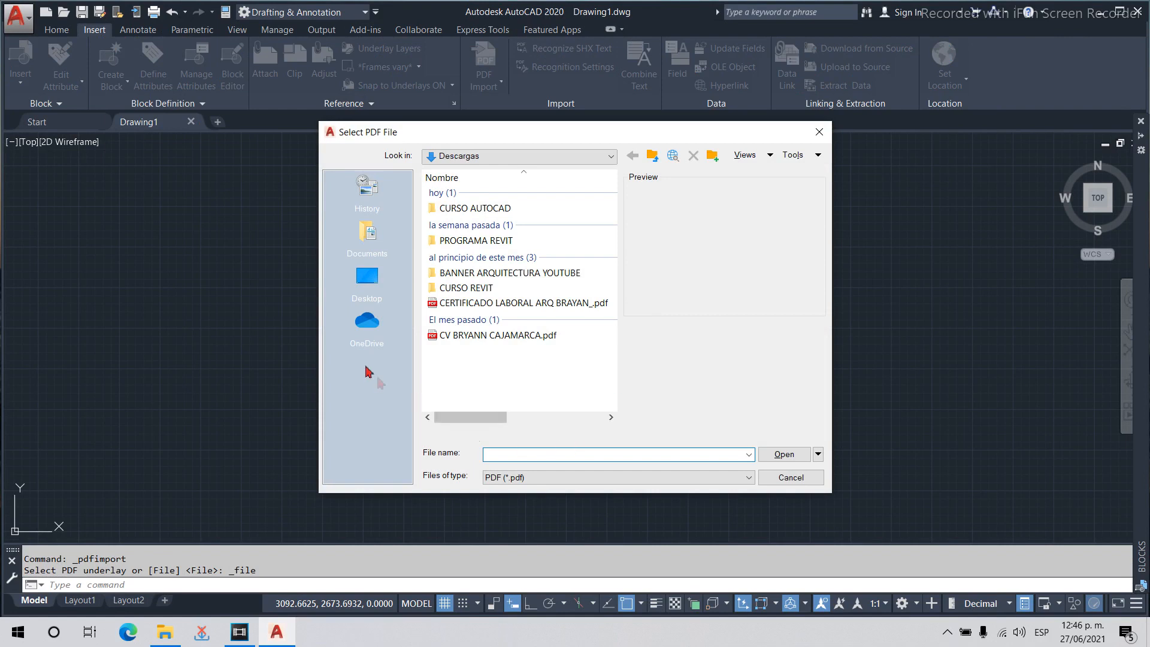
{"action": "left_click", "coordinate": [369, 304]}
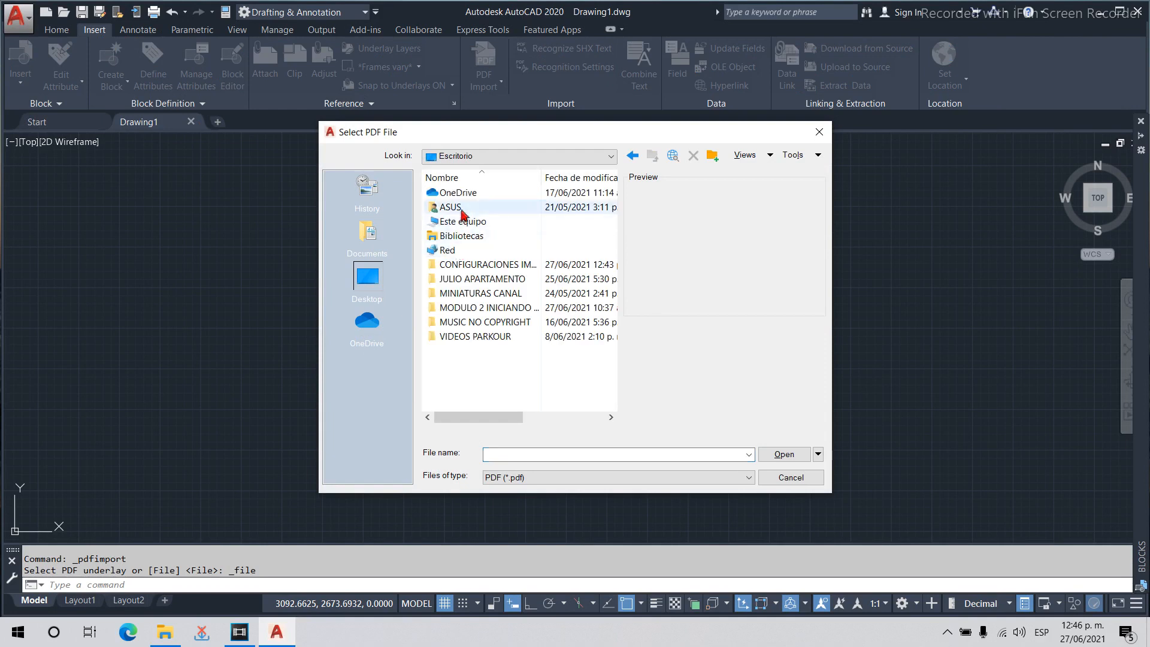
{"action": "double_click", "coordinate": [462, 209]}
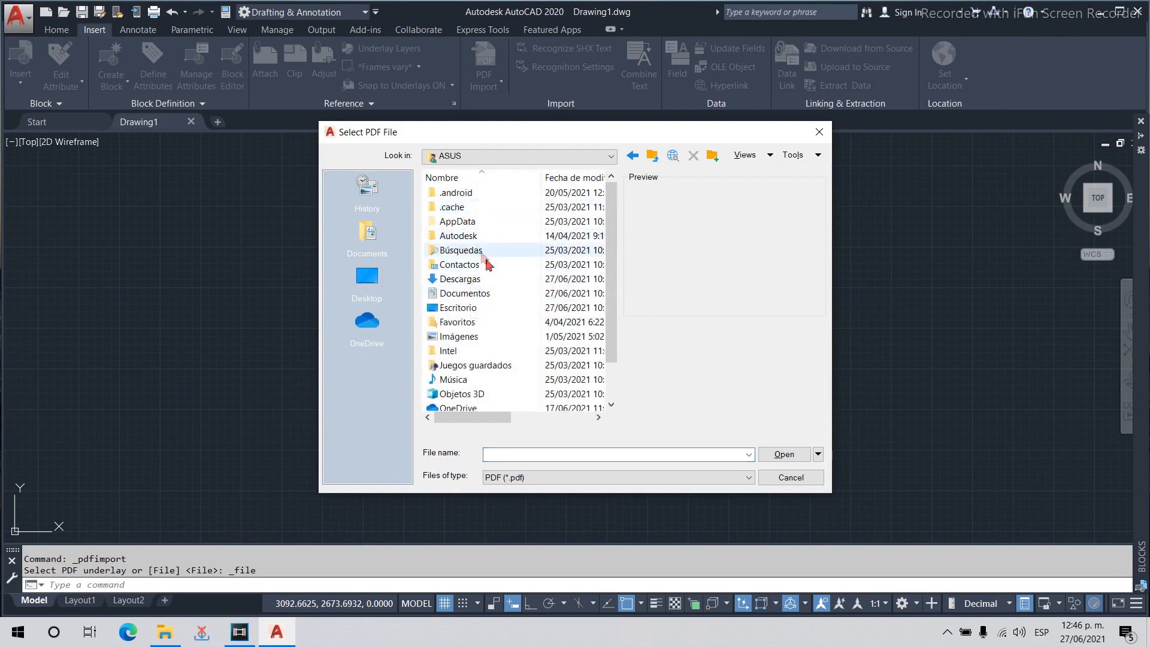
{"action": "double_click", "coordinate": [485, 279]}
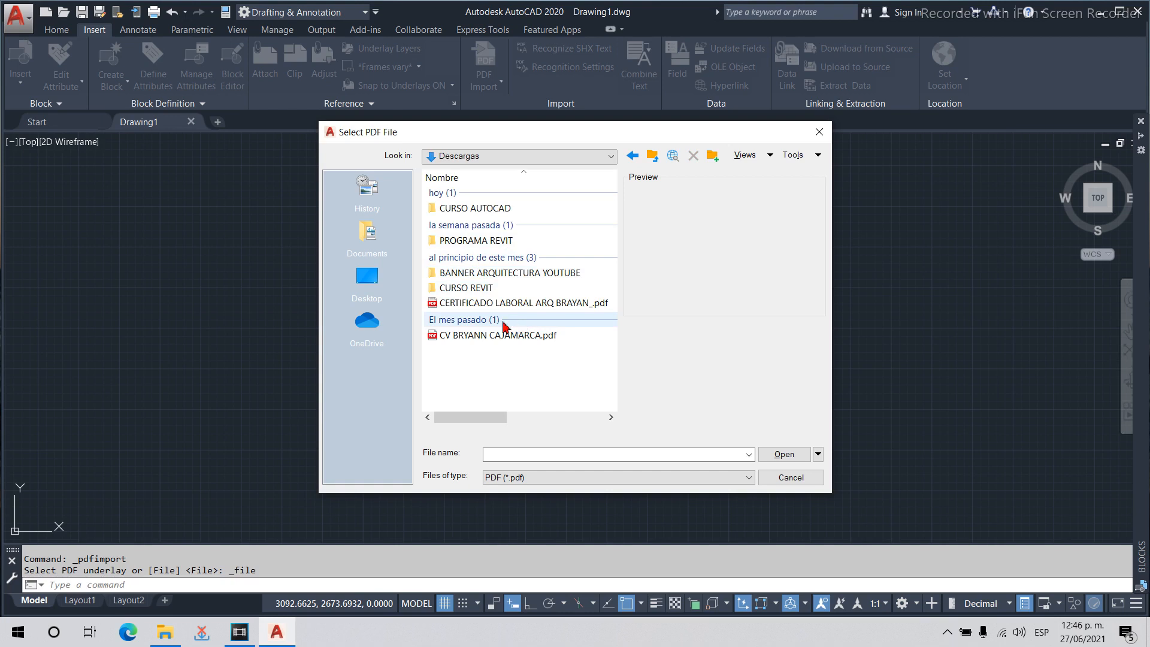
{"action": "double_click", "coordinate": [506, 210]}
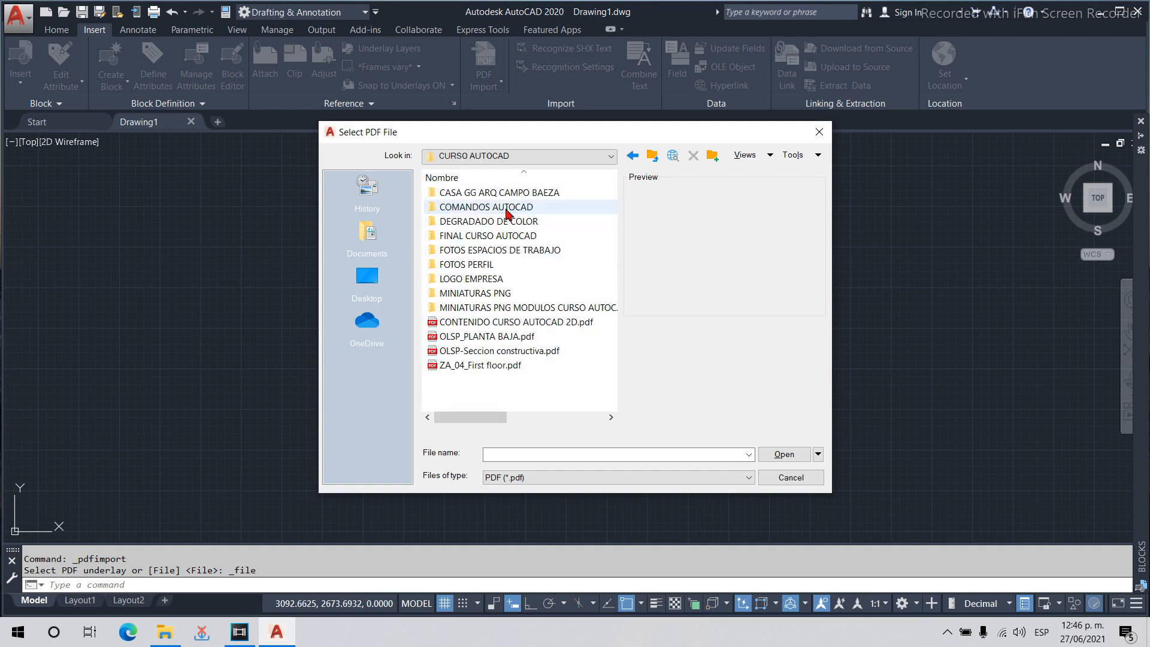
{"action": "left_click", "coordinate": [522, 339]}
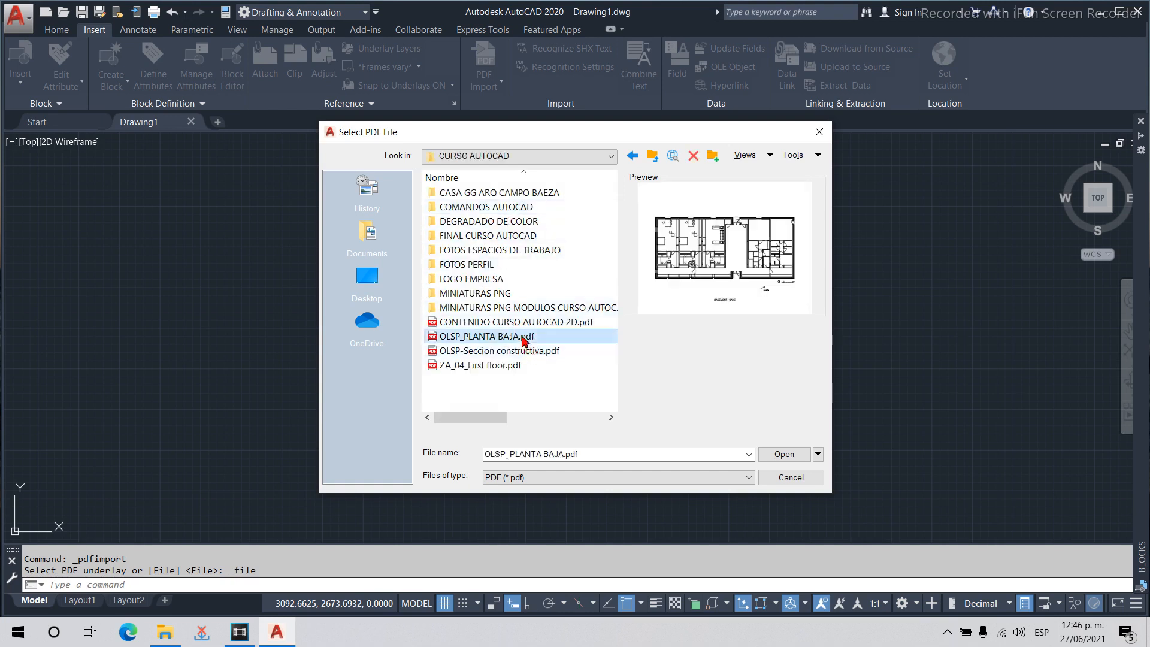
{"action": "left_click", "coordinate": [783, 456]}
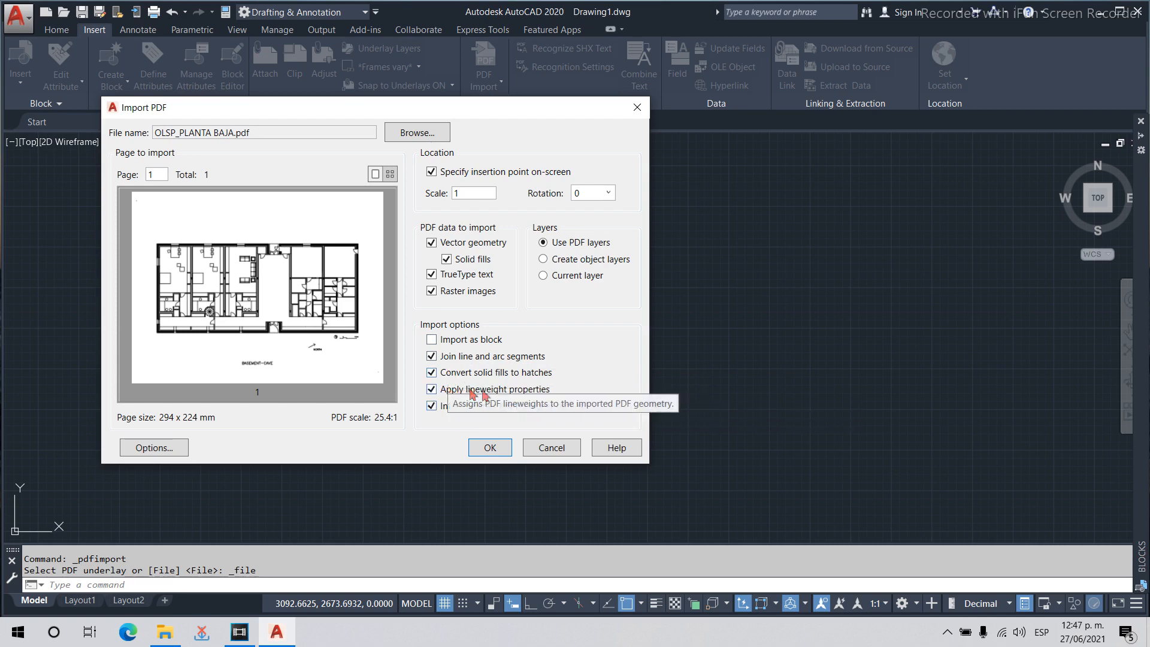
Import page 1 at scale 1 using PDF layers, with solid fills converted to hatches, and place the plan in the drawing.
{"action": "left_click", "coordinate": [490, 448]}
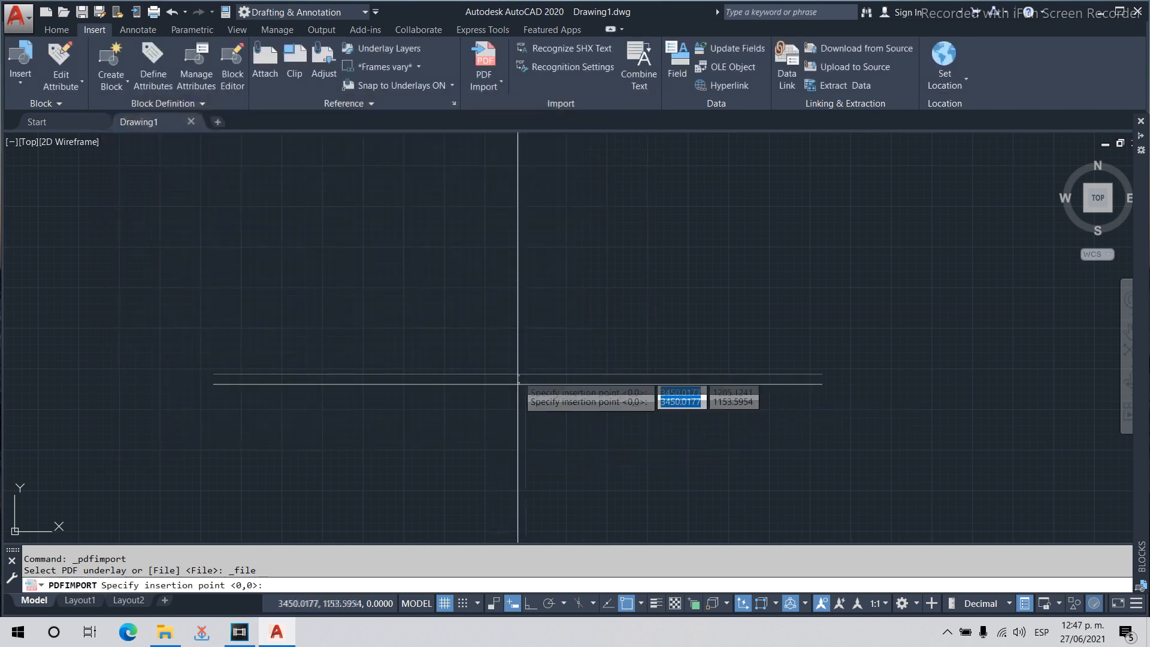
{"action": "scroll", "coordinate": [509, 345], "scroll_direction": "down", "scroll_amount": 4}
{"action": "scroll", "coordinate": [288, 424], "scroll_direction": "up", "scroll_amount": 6}
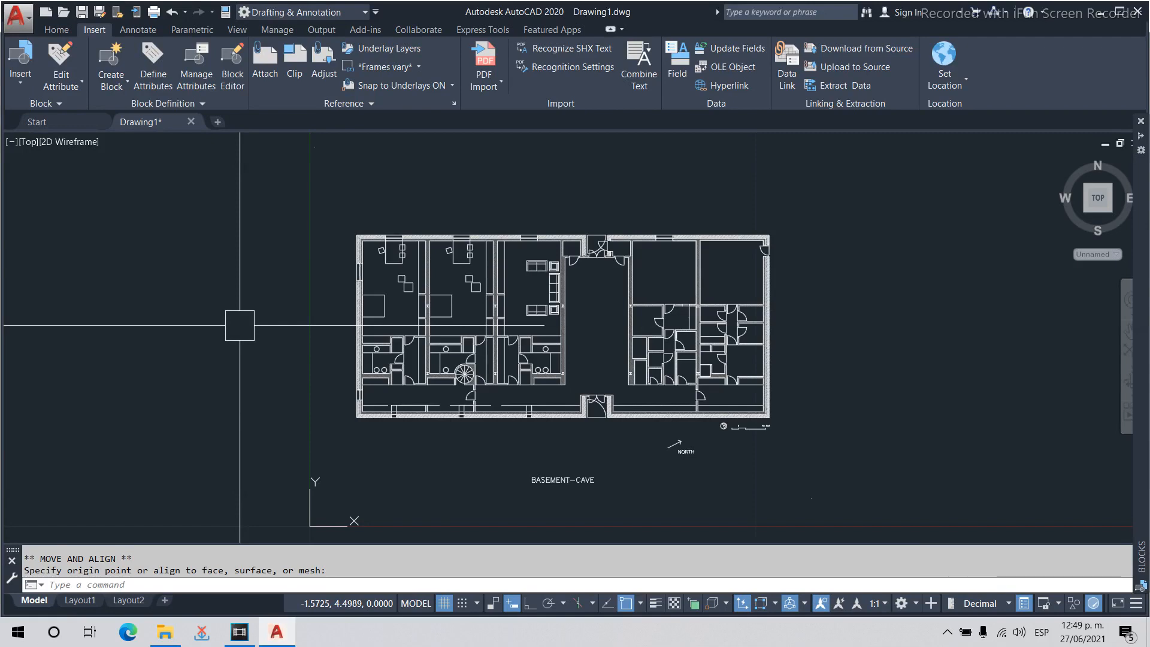
Check the drawing's layer list and select the whole imported plan to see which layer it uses.
{"action": "left_click", "coordinate": [57, 29]}
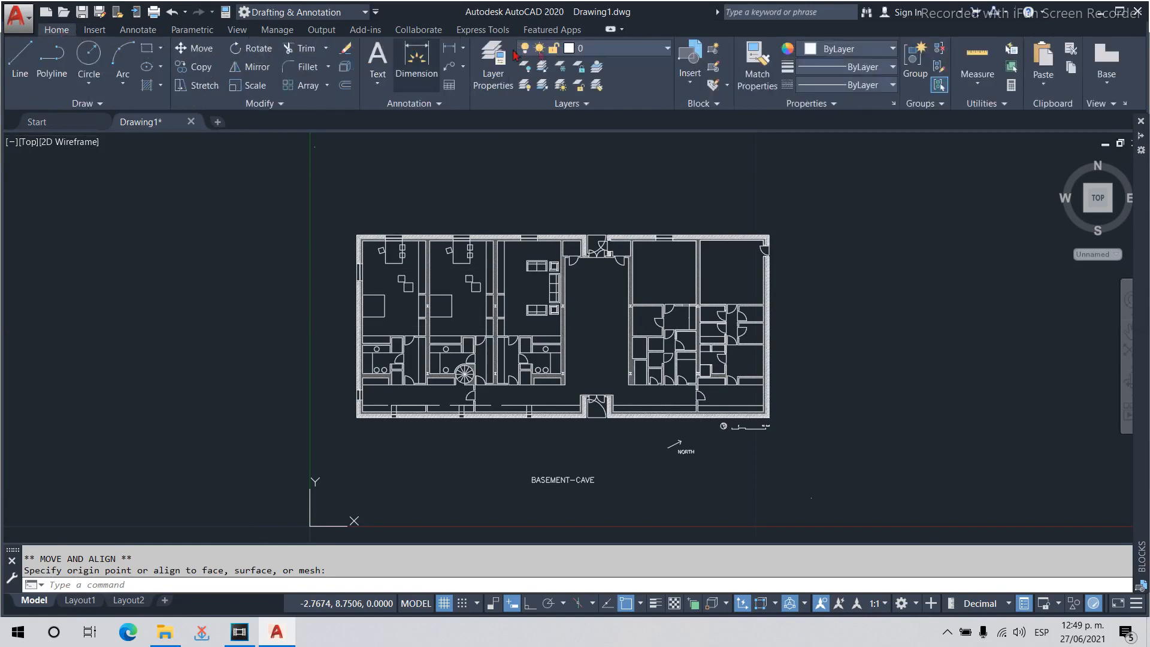
{"action": "left_click", "coordinate": [614, 49]}
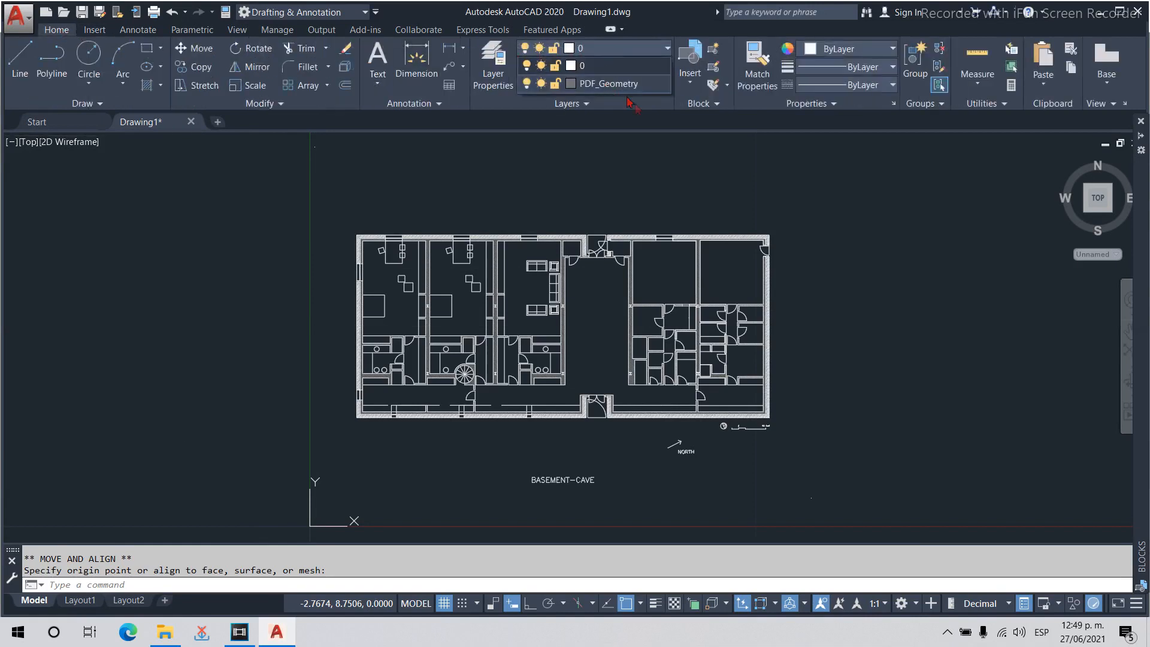
{"action": "left_click", "coordinate": [842, 195]}
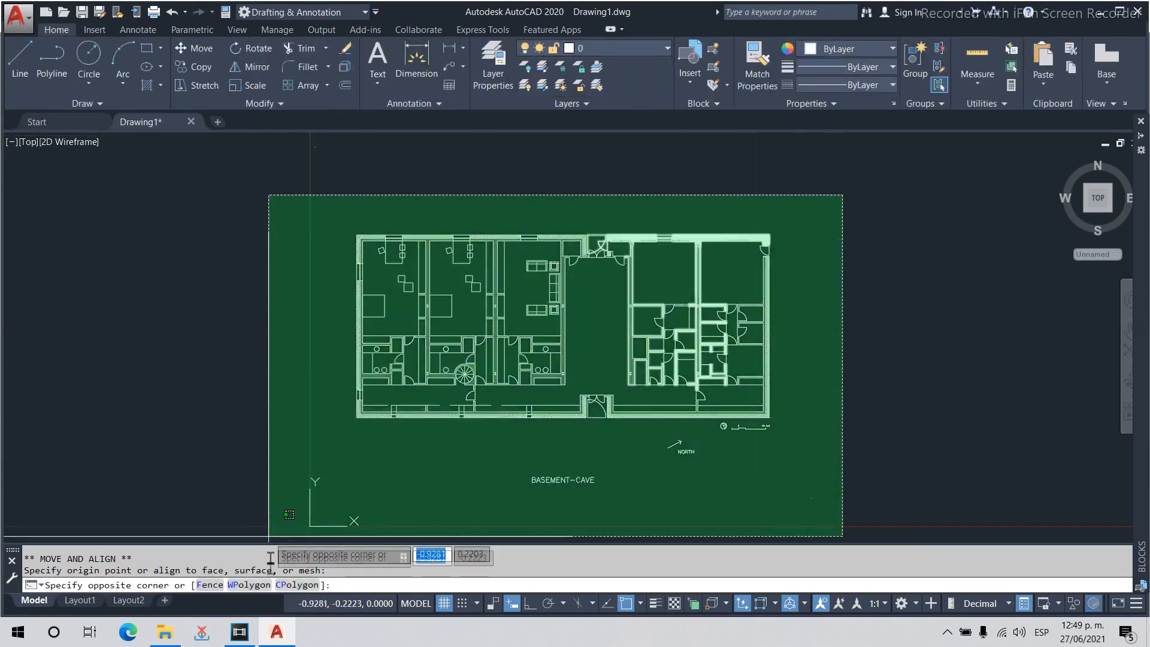
{"action": "left_click", "coordinate": [323, 498]}
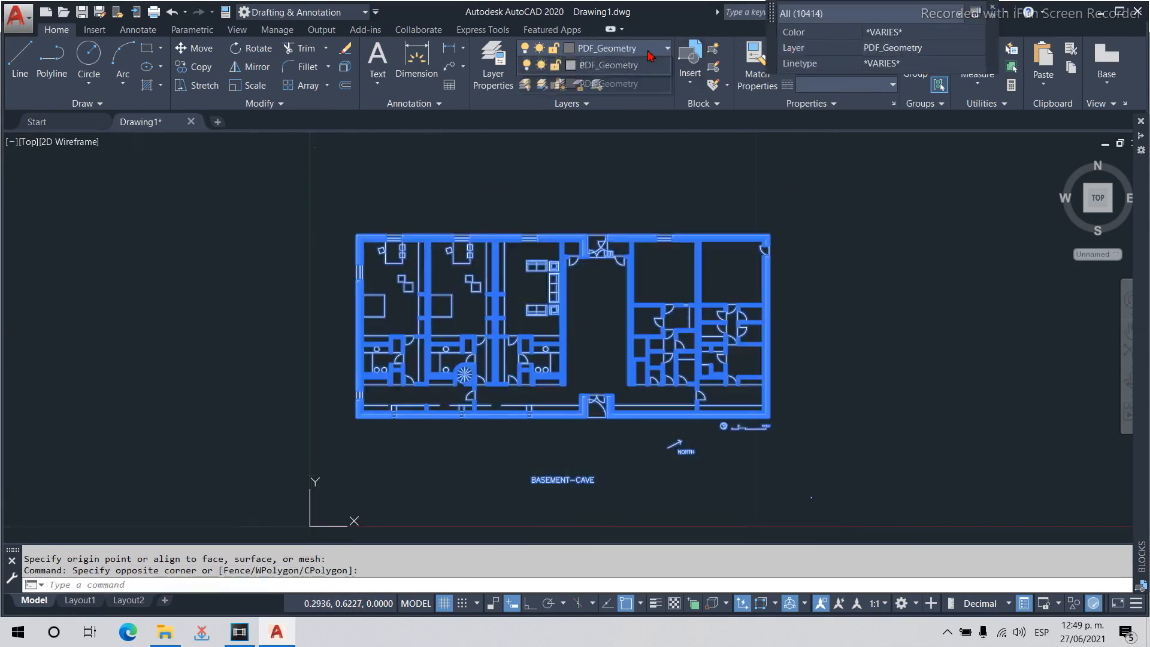
{"action": "key", "text": "Escape"}
{"action": "key", "text": "Escape"}
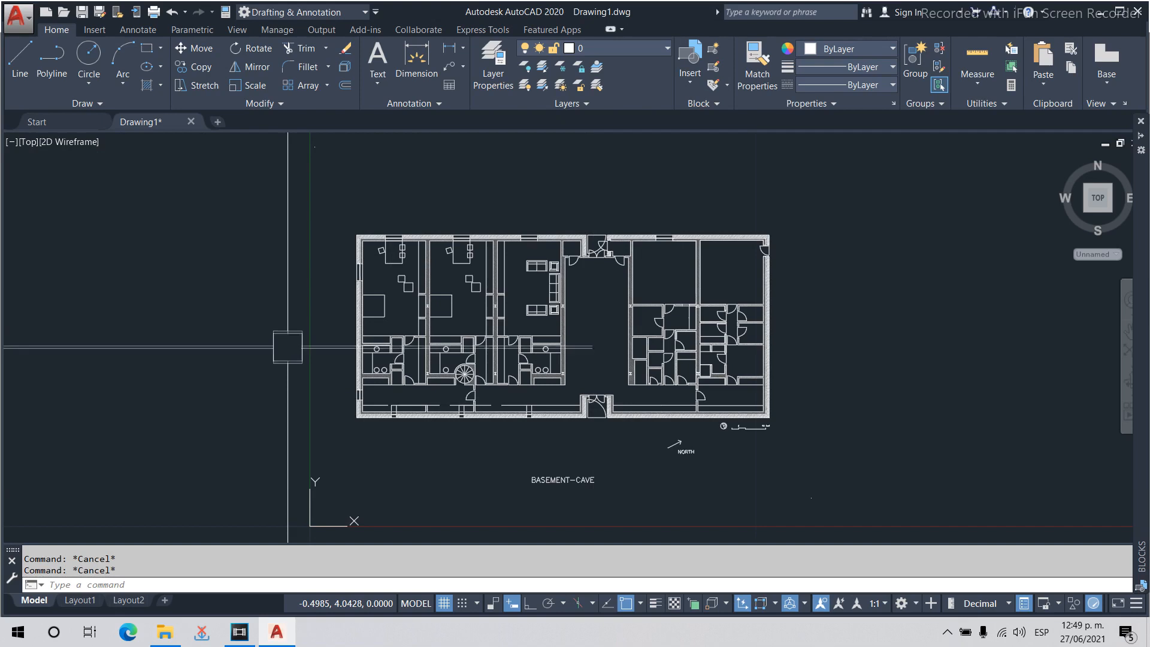
Check the unit on the plan's scale bar and set the drawing's length unit to Feet with -DWGUNITS, option 2.
{"action": "scroll", "coordinate": [768, 428], "scroll_direction": "up", "scroll_amount": 3}
{"action": "scroll", "coordinate": [768, 427], "scroll_direction": "up", "scroll_amount": 4}
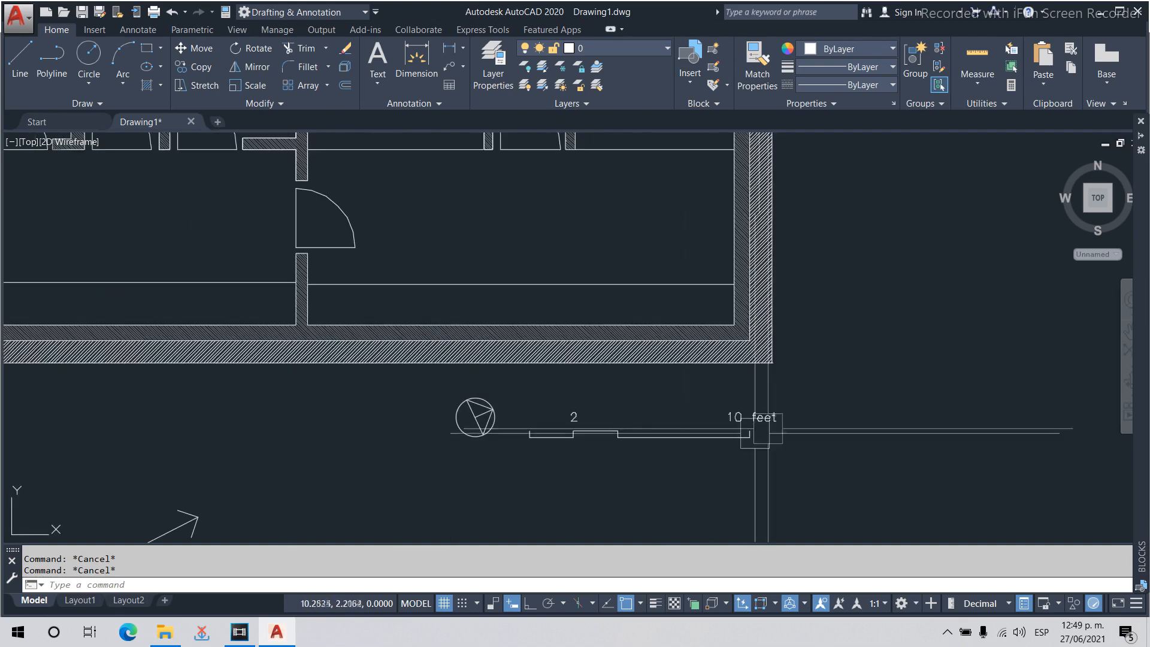
{"action": "scroll", "coordinate": [811, 411], "scroll_direction": "down", "scroll_amount": 7}
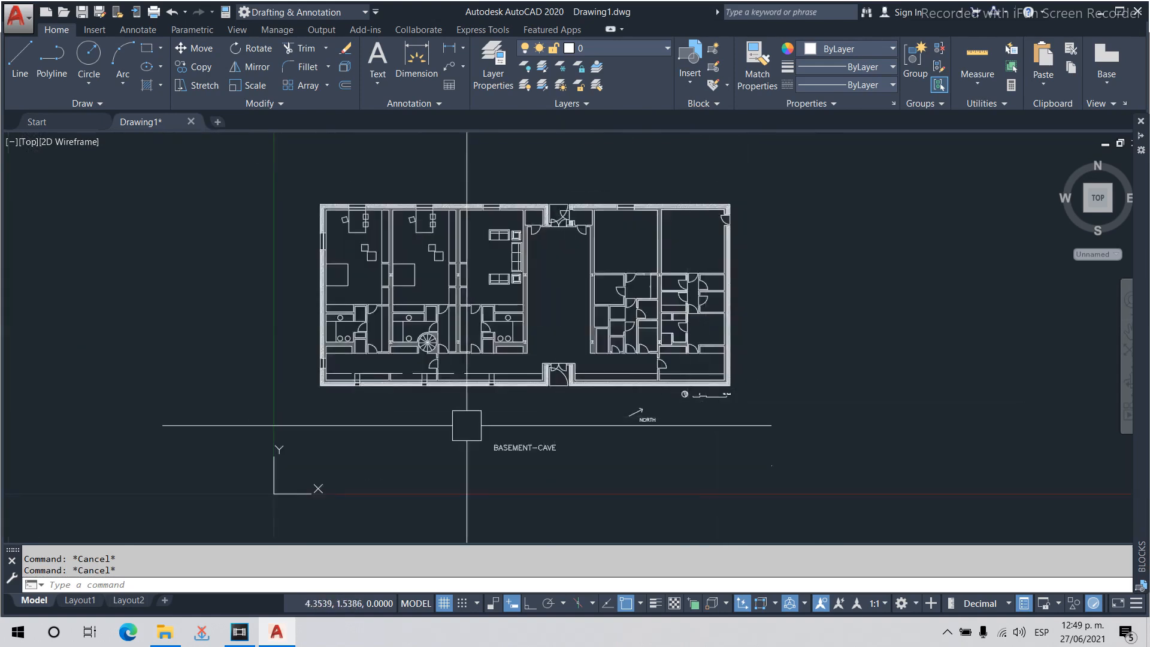
{"action": "left_click", "coordinate": [371, 588]}
{"action": "type", "text": "dwgunits"}
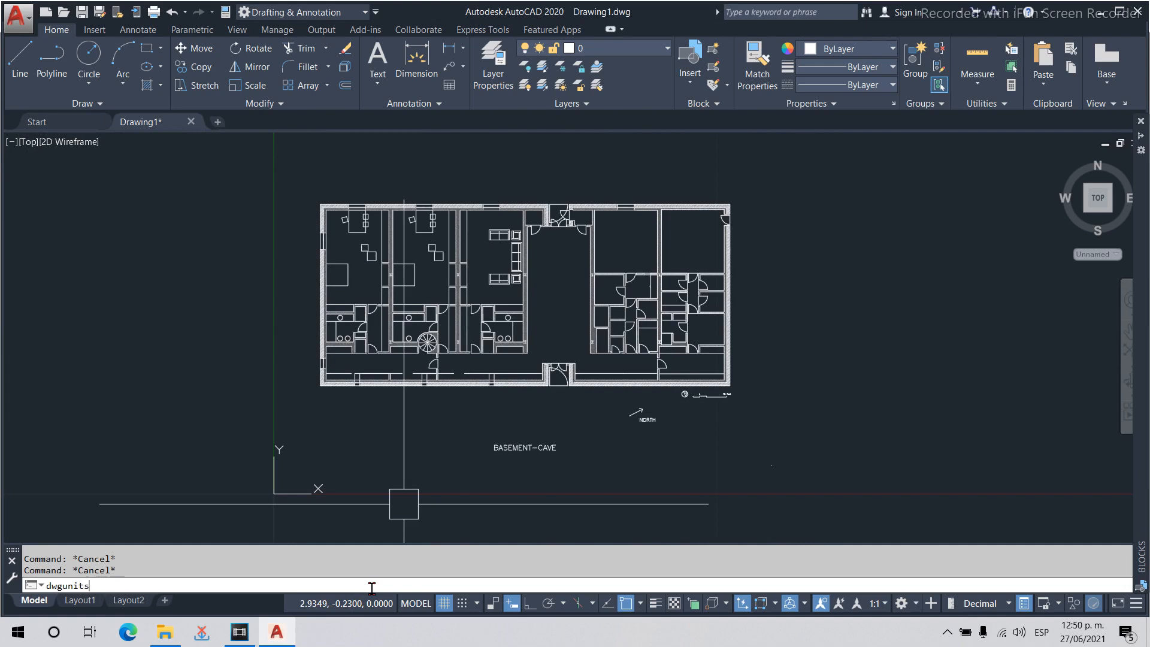
{"action": "key", "text": "Return"}
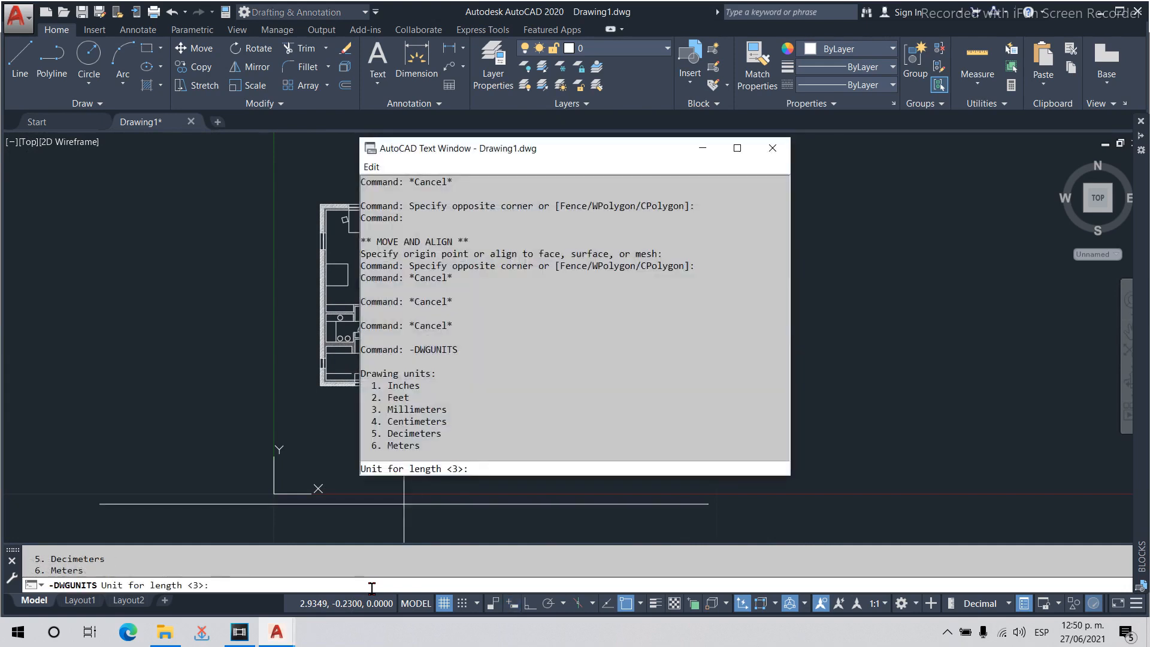
{"action": "type", "text": "2"}
{"action": "key", "text": "Return"}
Use decimal display with precision 4, scale inserted objects, match INSUNITS to the drawing units, and decline scaling the current drawing's objects.
{"action": "type", "text": "2"}
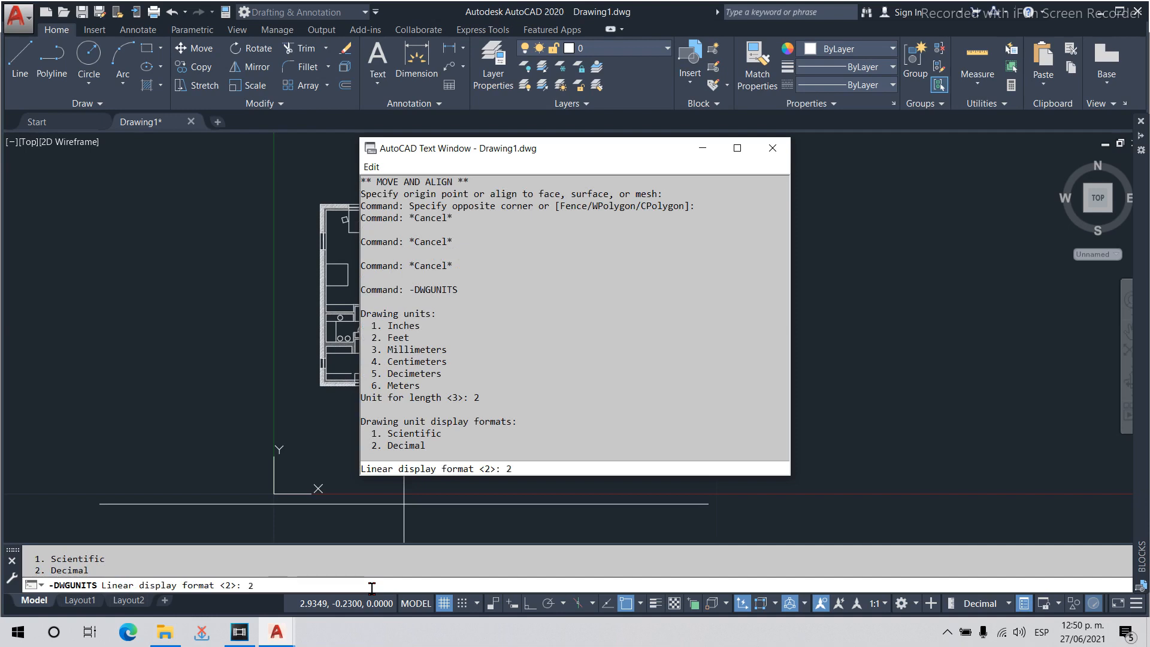
{"action": "key", "text": "Return"}
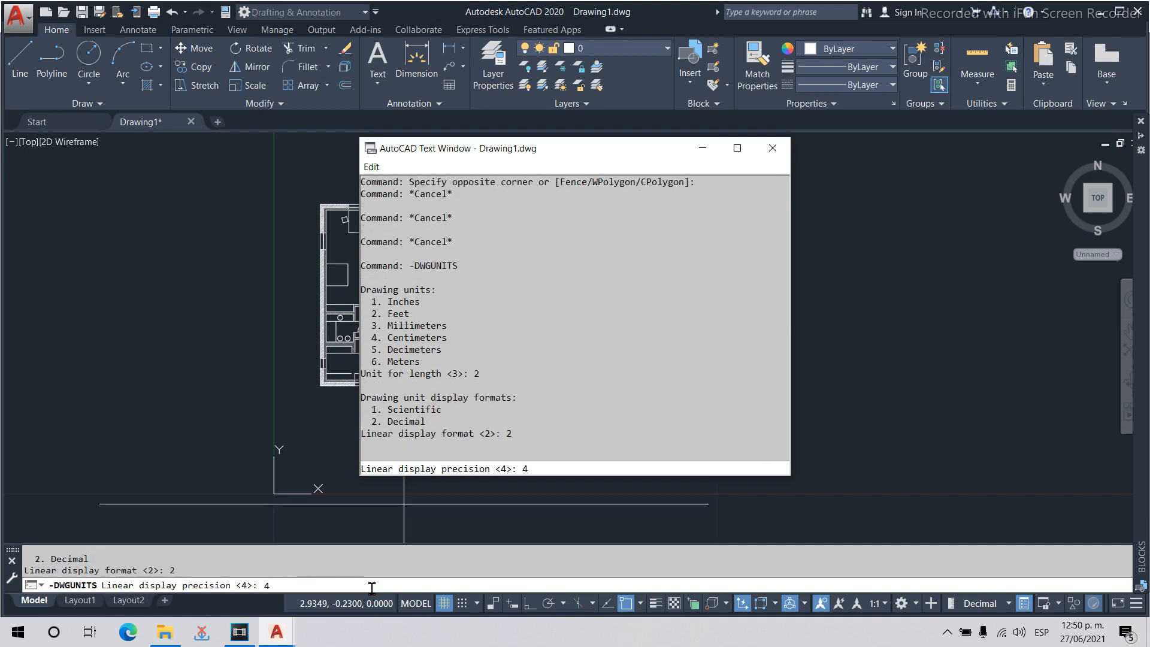
{"action": "key", "text": "Return"}
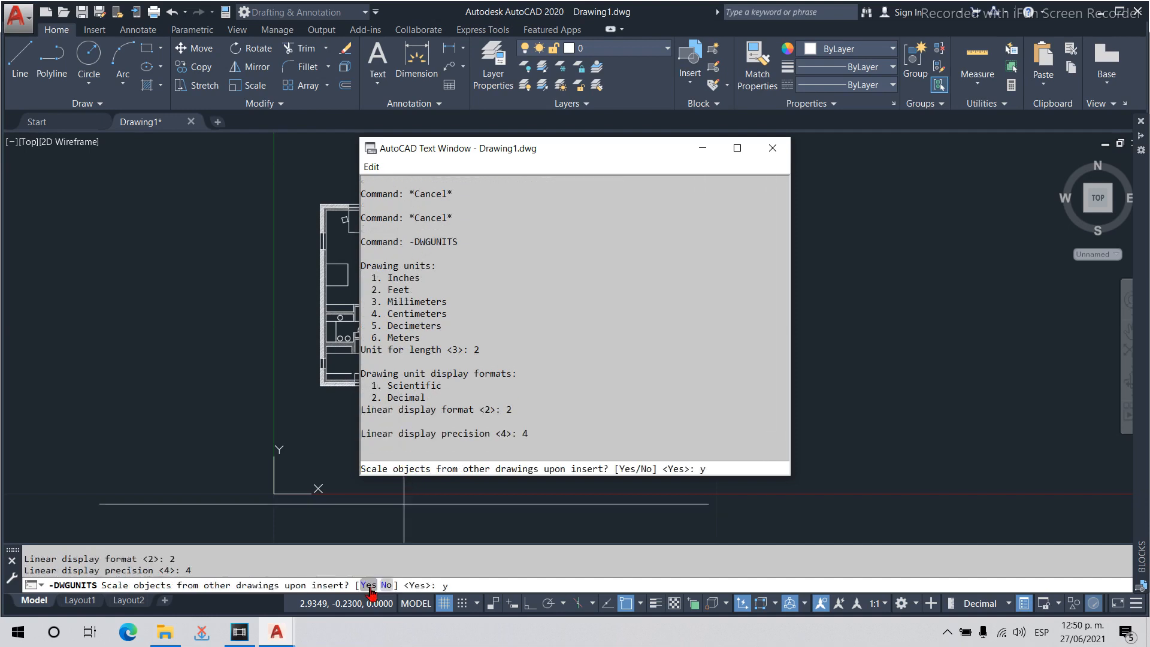
{"action": "key", "text": "Return"}
{"action": "key", "text": "Return"}
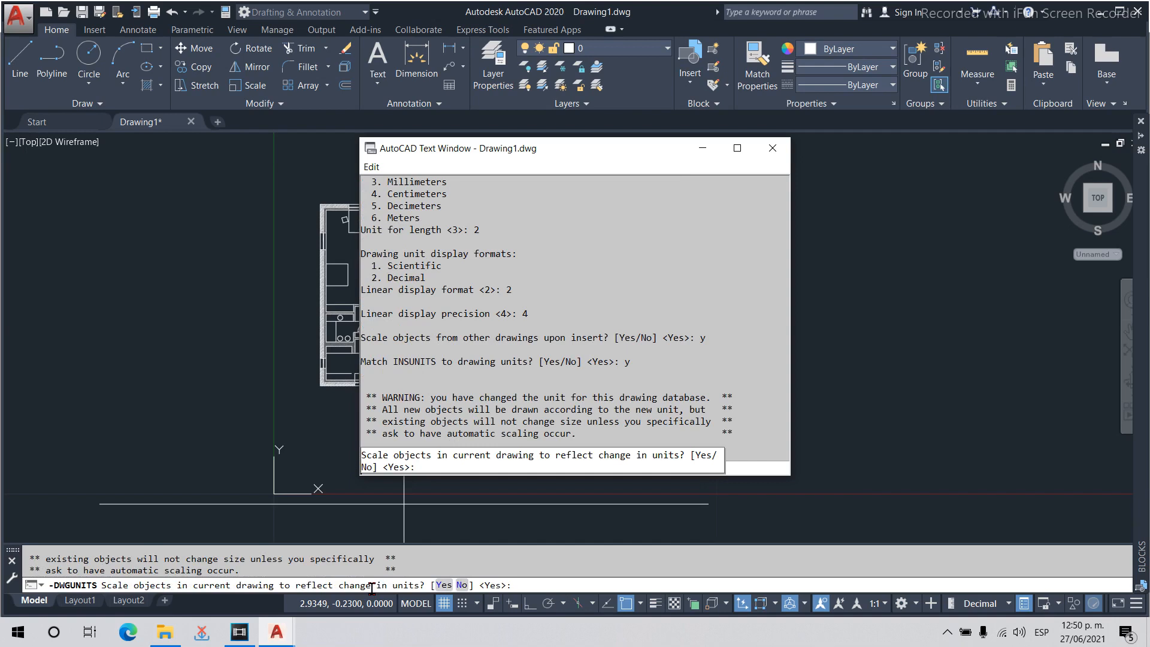
{"action": "type", "text": "no"}
{"action": "key", "text": "Return"}
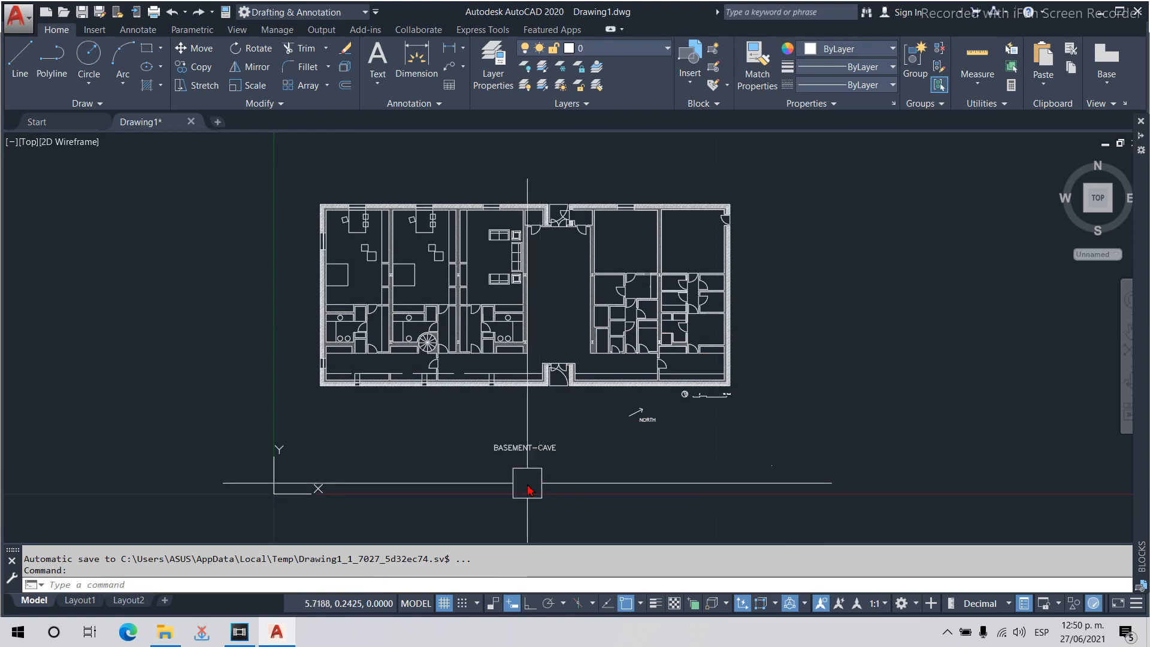
{"action": "type", "text": "-DWGUNITS"}
{"action": "key", "text": "Return"}
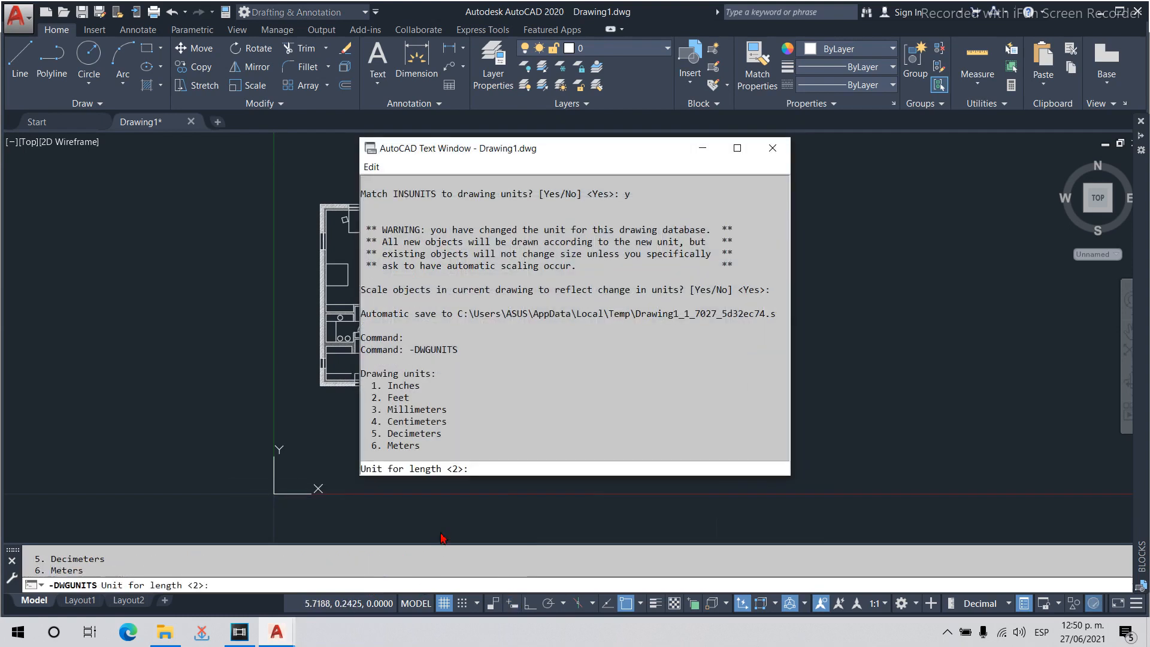
{"action": "left_click", "coordinate": [771, 152]}
{"action": "key", "text": "Escape"}
{"action": "key", "text": "Escape"}
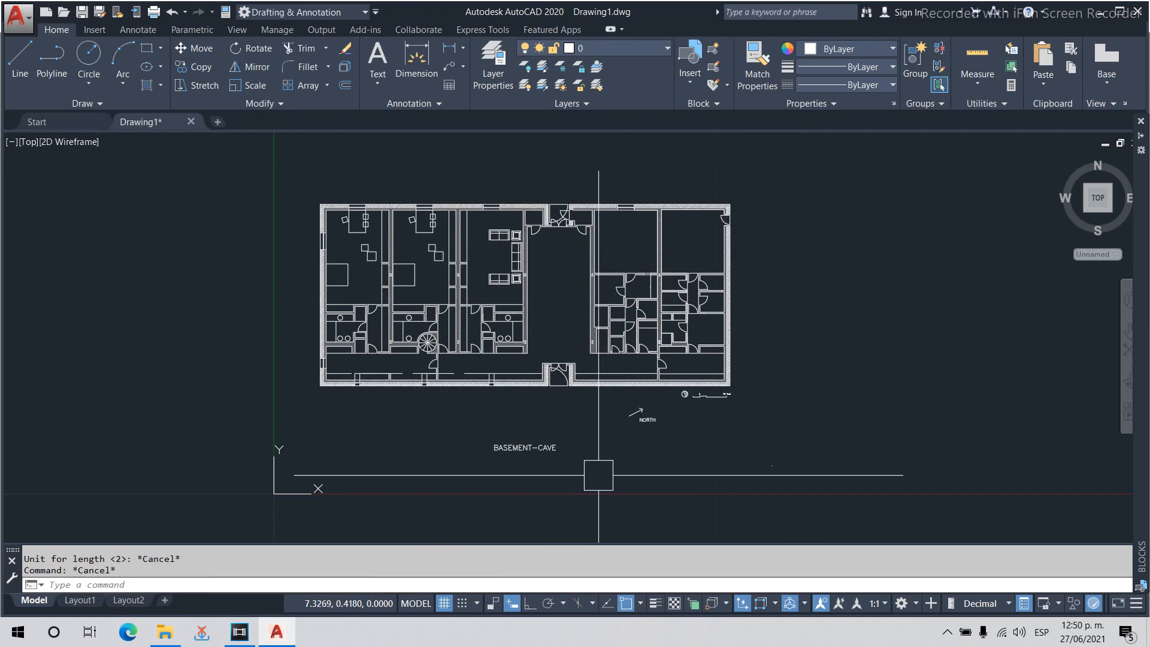
Start the Scale command on the whole imported plan, using the left end of its scale bar as base point.
{"action": "type", "text": "Sc"}
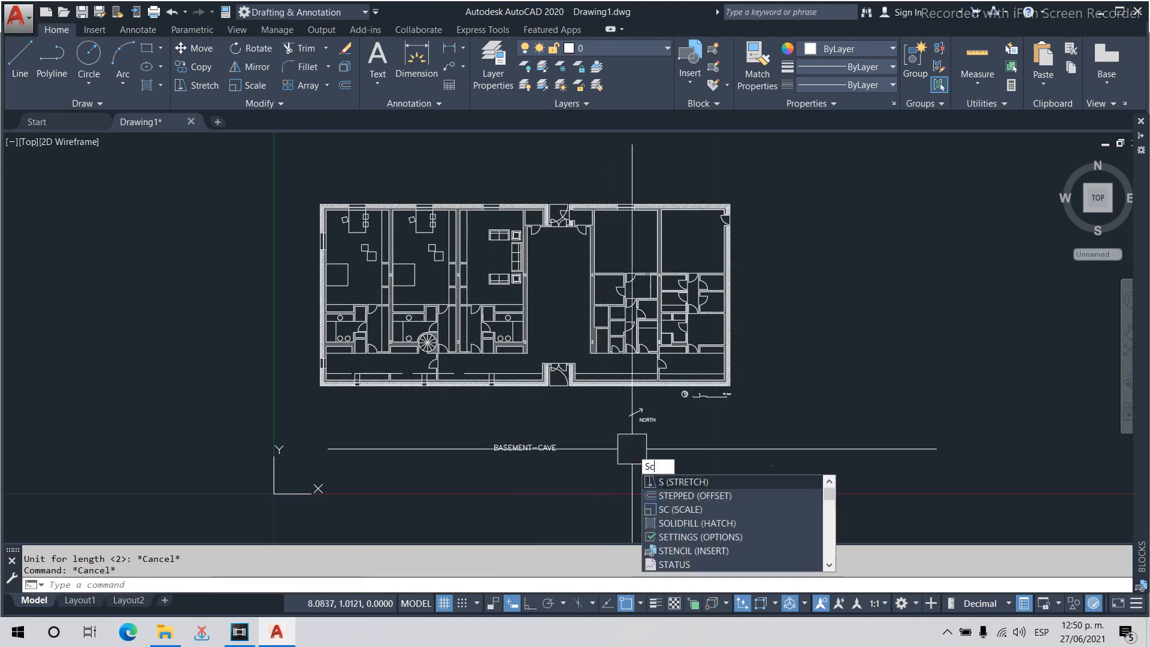
{"action": "key", "text": "Return"}
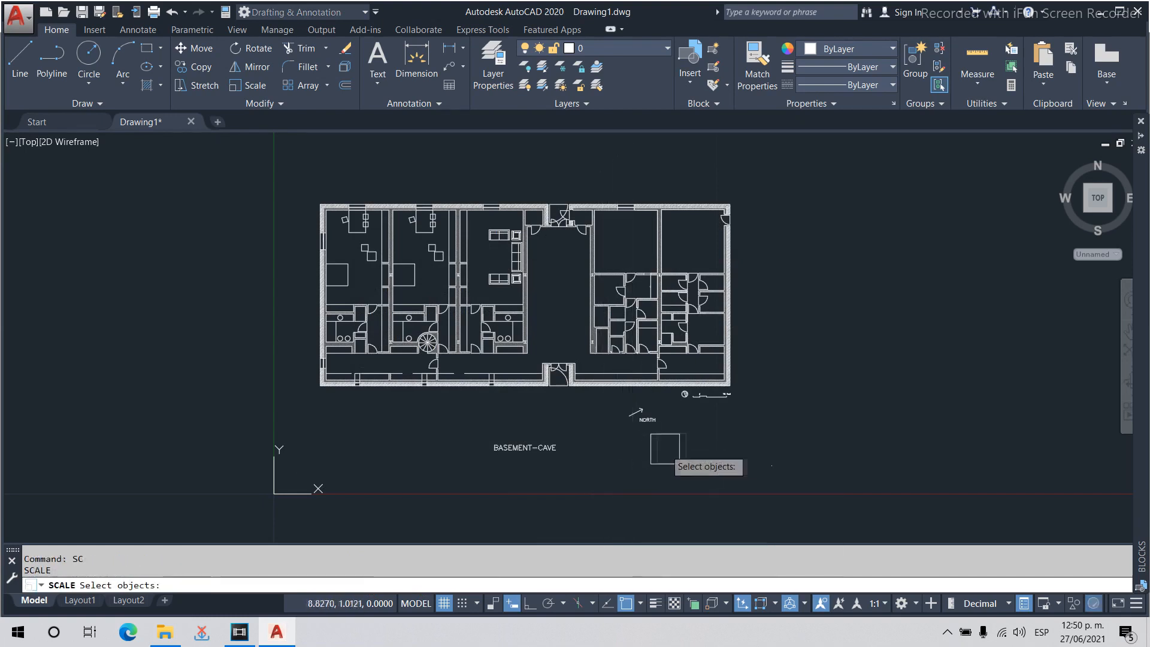
{"action": "scroll", "coordinate": [599, 389], "scroll_direction": "down", "scroll_amount": 4}
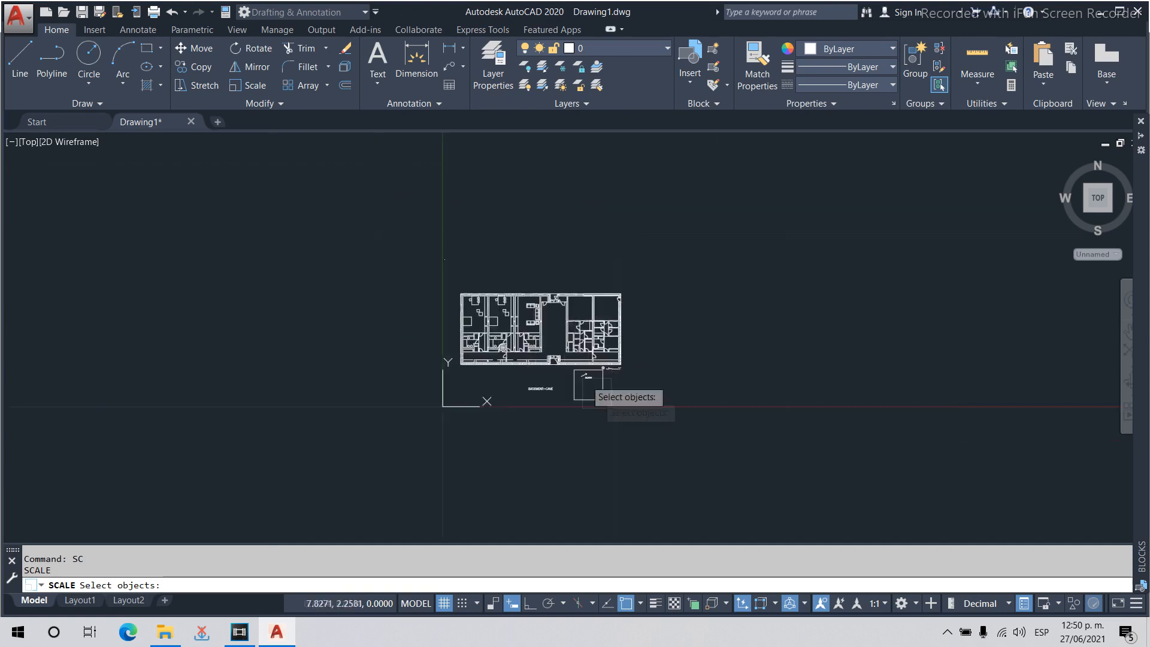
{"action": "left_click", "coordinate": [712, 463]}
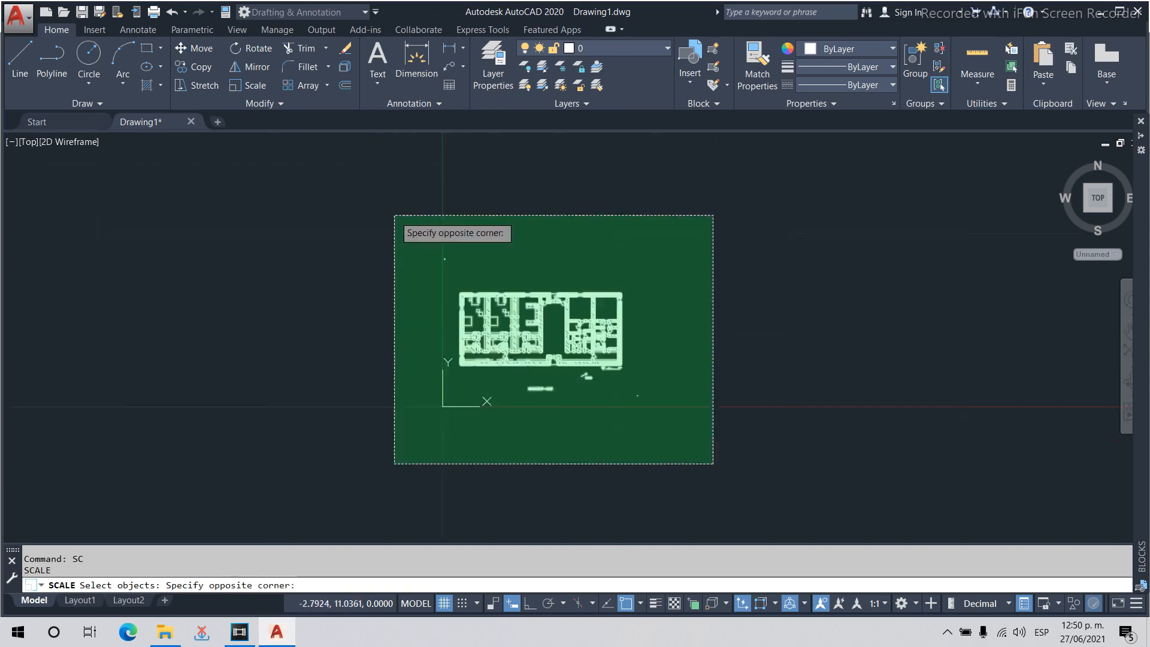
{"action": "left_click", "coordinate": [394, 215]}
{"action": "key", "text": "Return"}
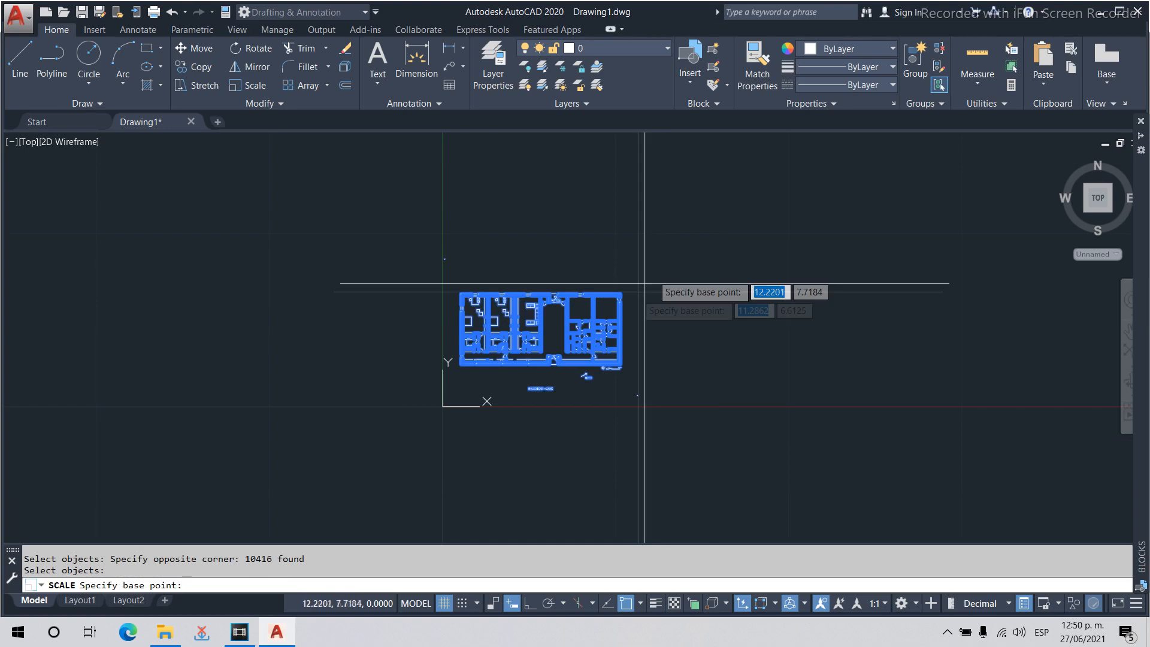
{"action": "scroll", "coordinate": [578, 382], "scroll_direction": "up", "scroll_amount": 2}
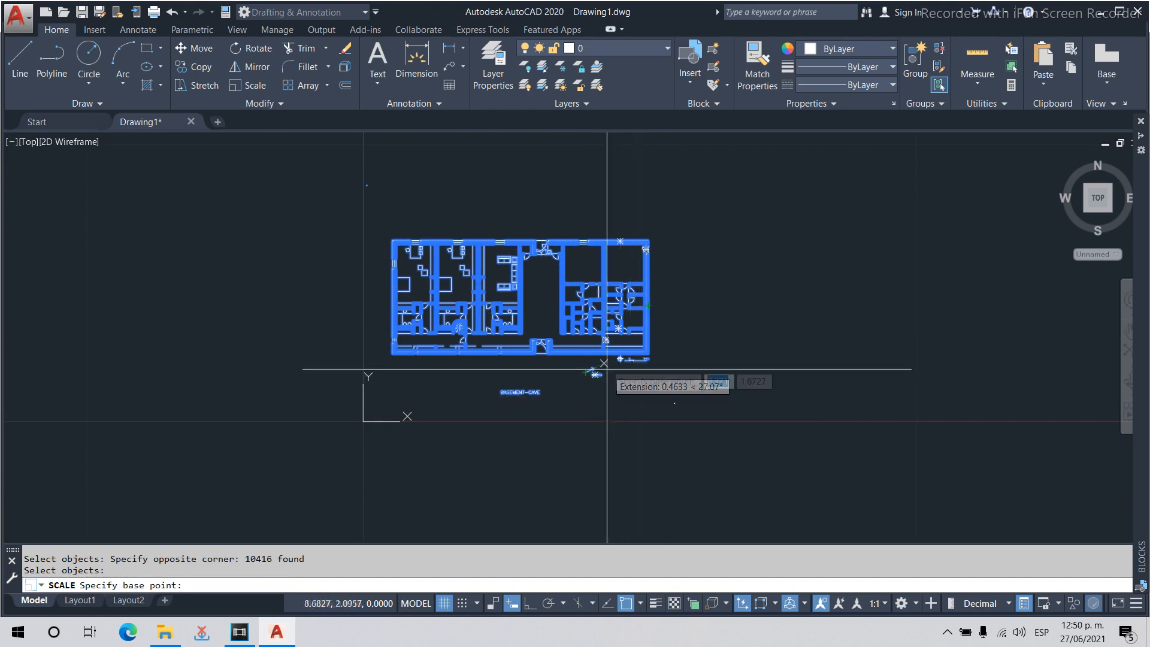
{"action": "scroll", "coordinate": [606, 369], "scroll_direction": "up", "scroll_amount": 10}
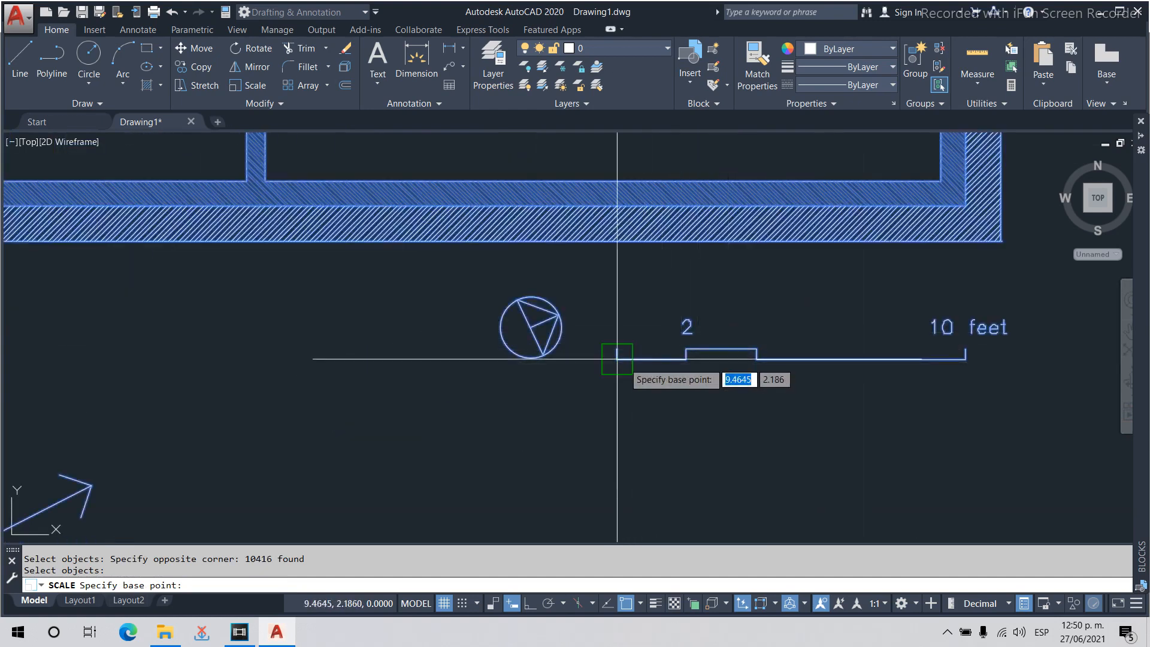
{"action": "left_click", "coordinate": [616, 358]}
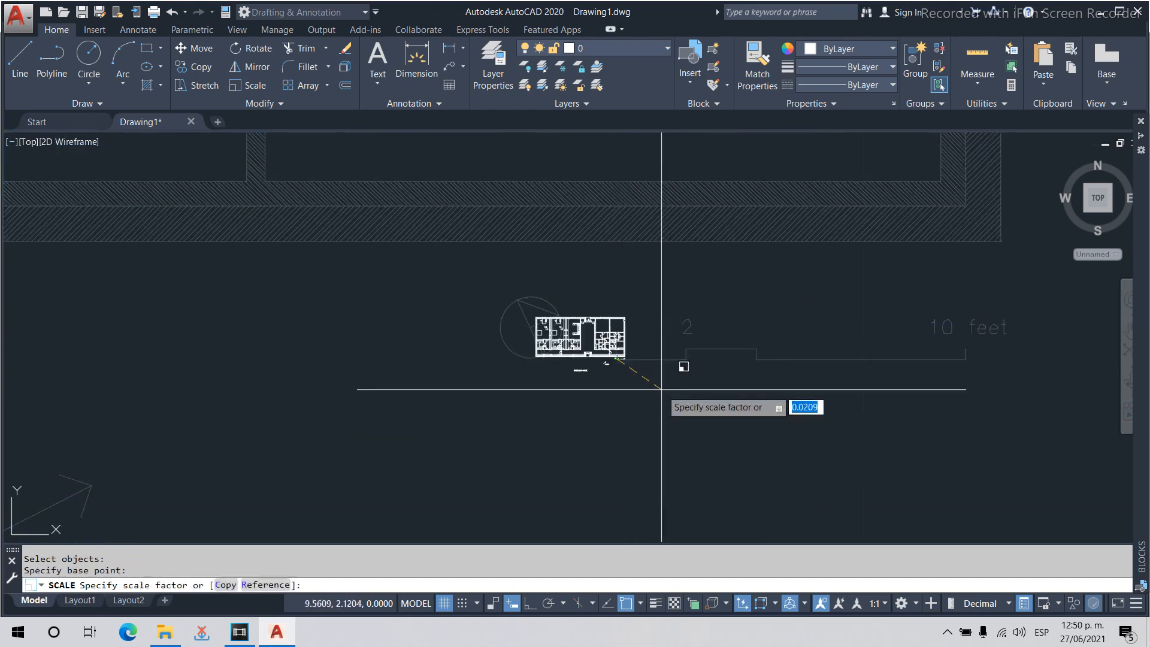
Scale by reference, taking the full length of the scale bar as reference and 10 as the new length.
{"action": "type", "text": "r"}
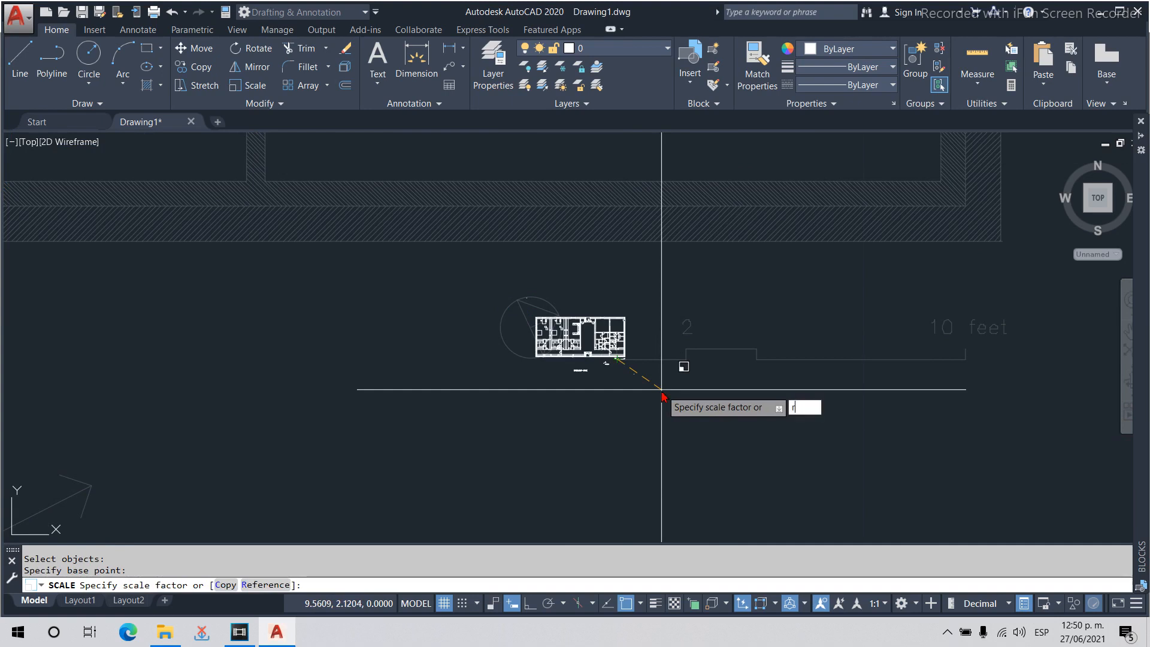
{"action": "key", "text": "Return"}
{"action": "left_click", "coordinate": [617, 358]}
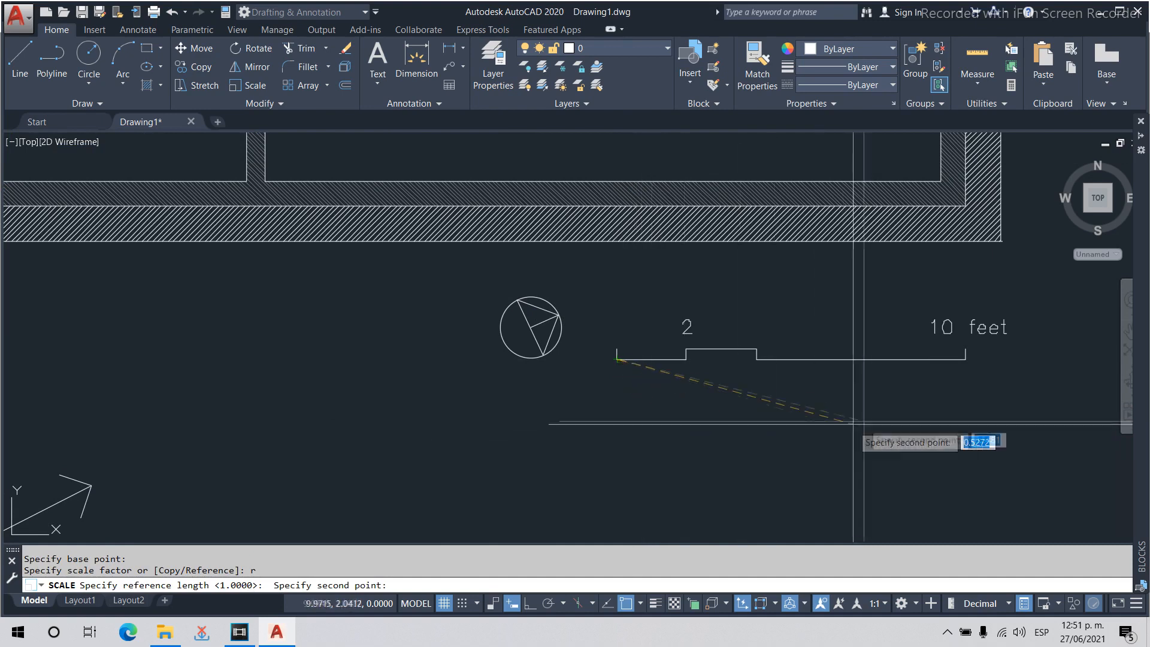
{"action": "left_click", "coordinate": [964, 359]}
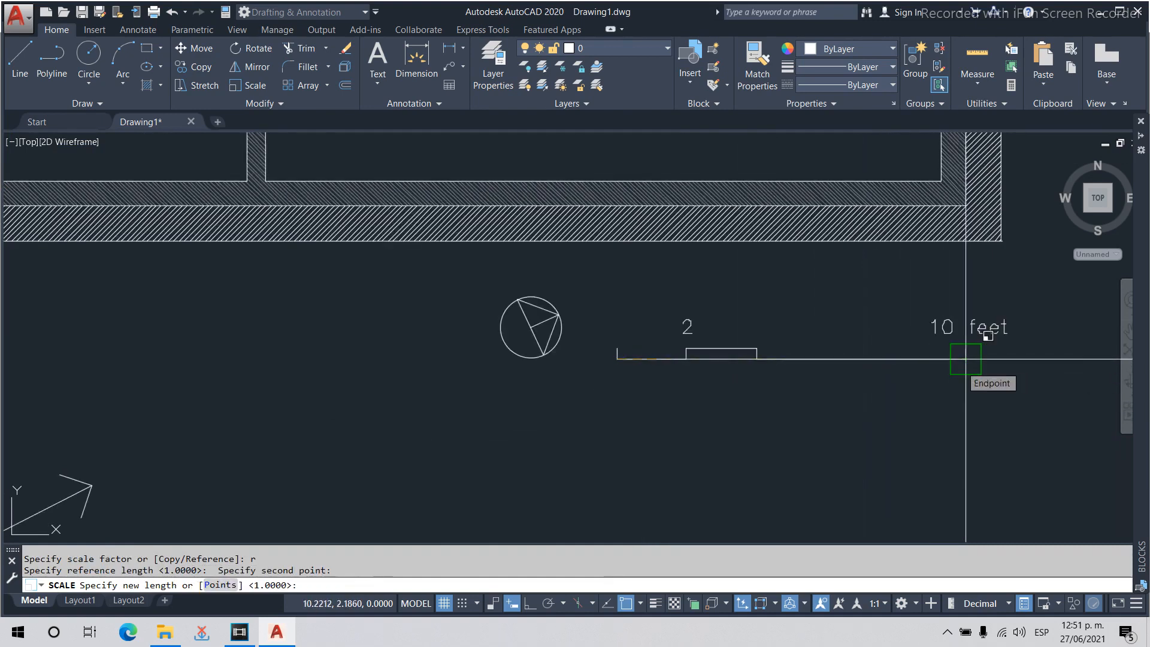
{"action": "type", "text": "1"}
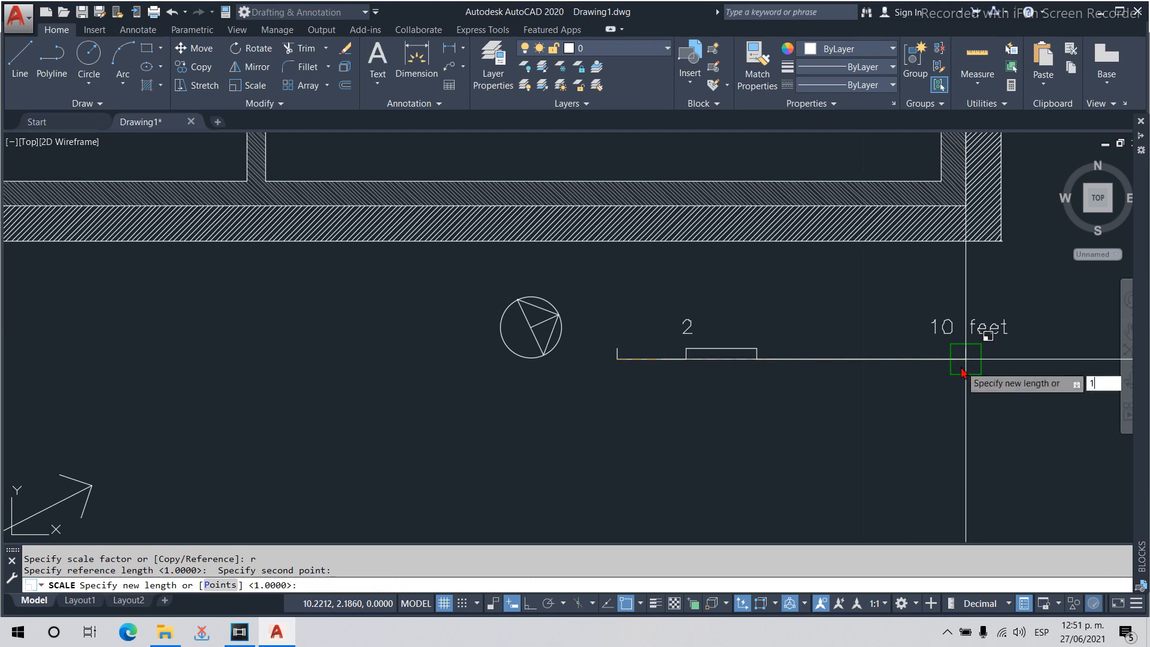
{"action": "type", "text": "0"}
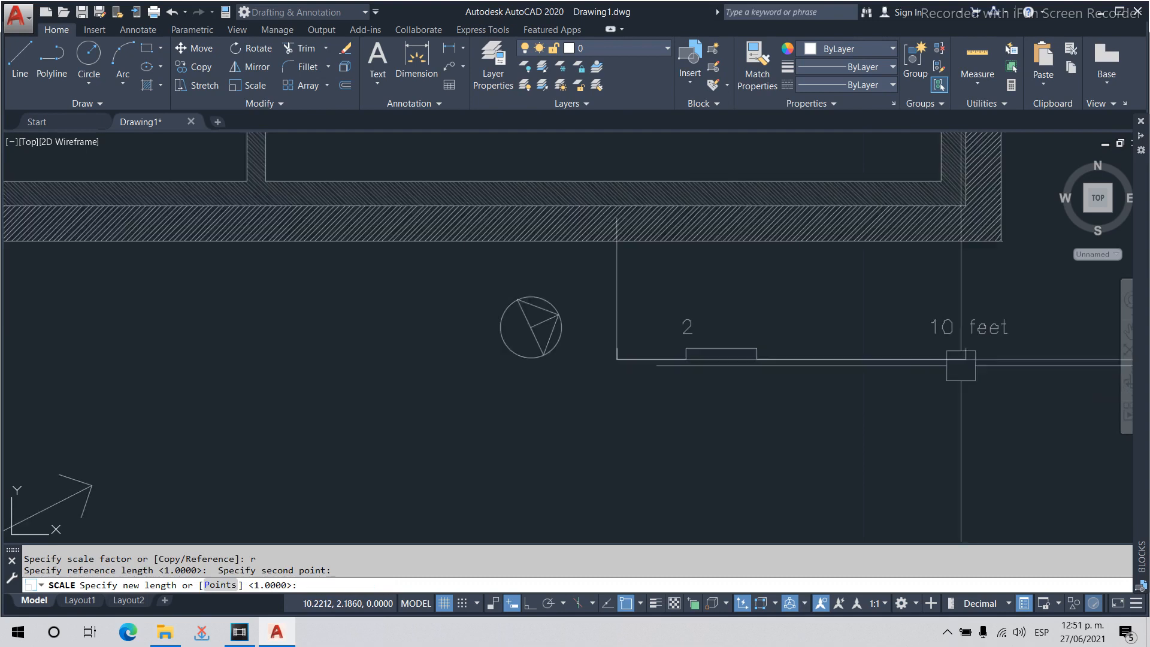
{"action": "key", "text": "Return"}
Move the entire scaled plan so that it lies above and to the right of the drawing origin.
{"action": "scroll", "coordinate": [616, 305], "scroll_direction": "down", "scroll_amount": 8}
{"action": "scroll", "coordinate": [616, 305], "scroll_direction": "down", "scroll_amount": 10}
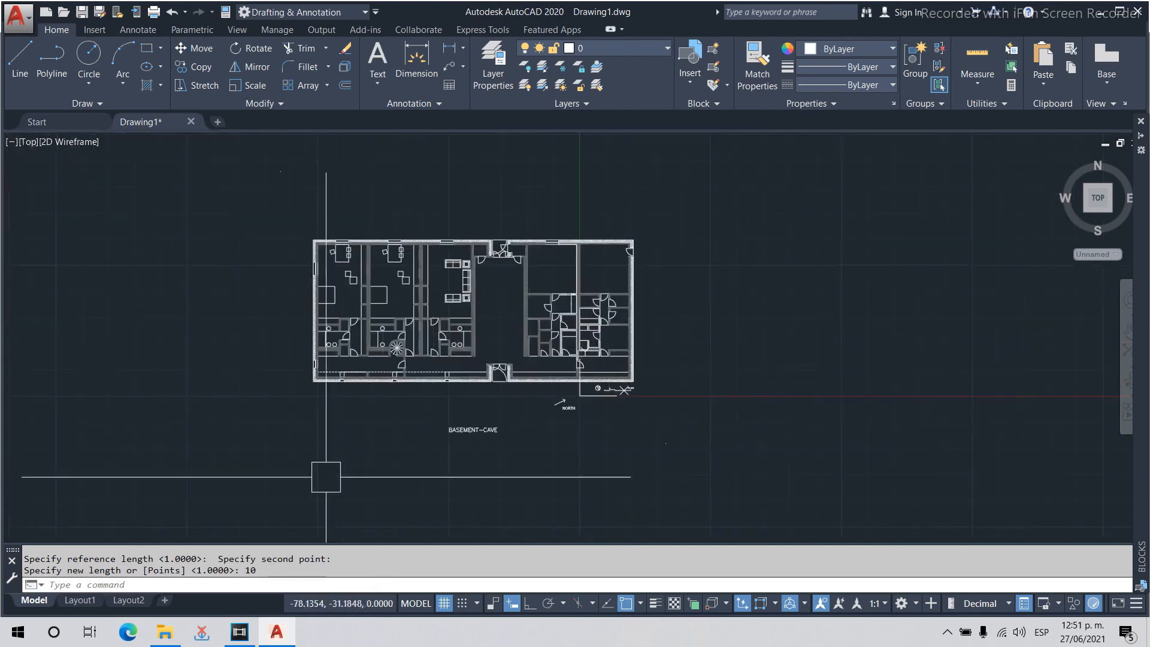
{"action": "scroll", "coordinate": [342, 362], "scroll_direction": "down", "scroll_amount": 2}
{"action": "left_click", "coordinate": [258, 482]}
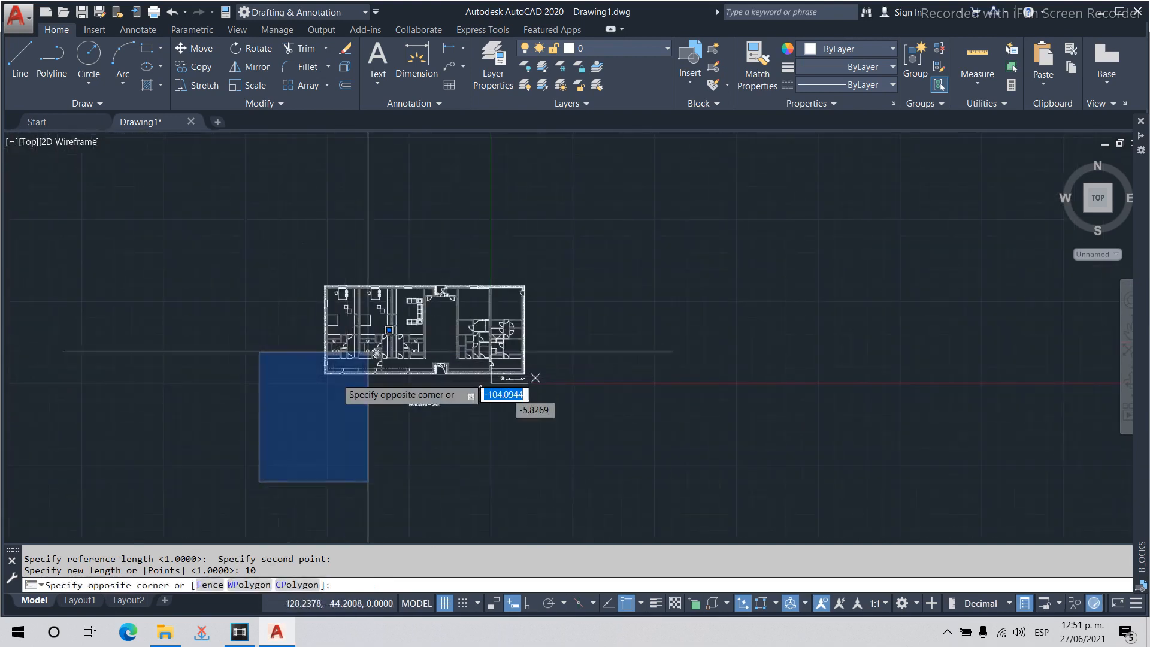
{"action": "left_click", "coordinate": [630, 216]}
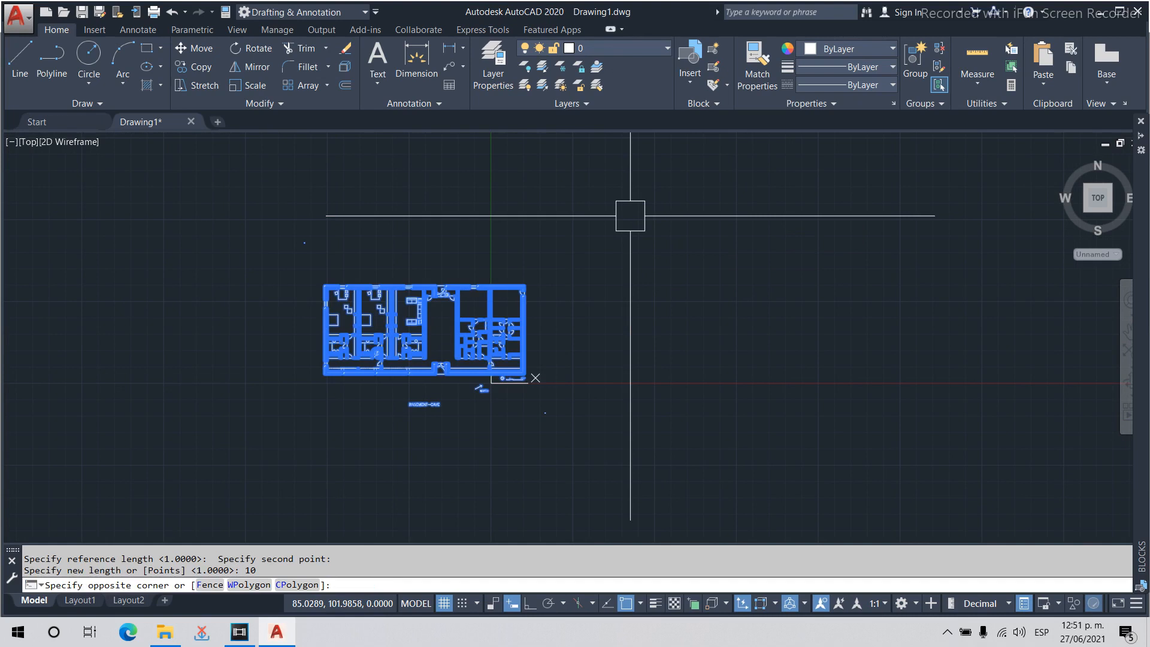
{"action": "type", "text": "M"}
{"action": "key", "text": "Return"}
{"action": "left_click", "coordinate": [311, 476]}
{"action": "left_click", "coordinate": [617, 388]}
{"action": "scroll", "coordinate": [797, 258], "scroll_direction": "up", "scroll_amount": 2}
{"action": "scroll", "coordinate": [264, 452], "scroll_direction": "down", "scroll_amount": 4}
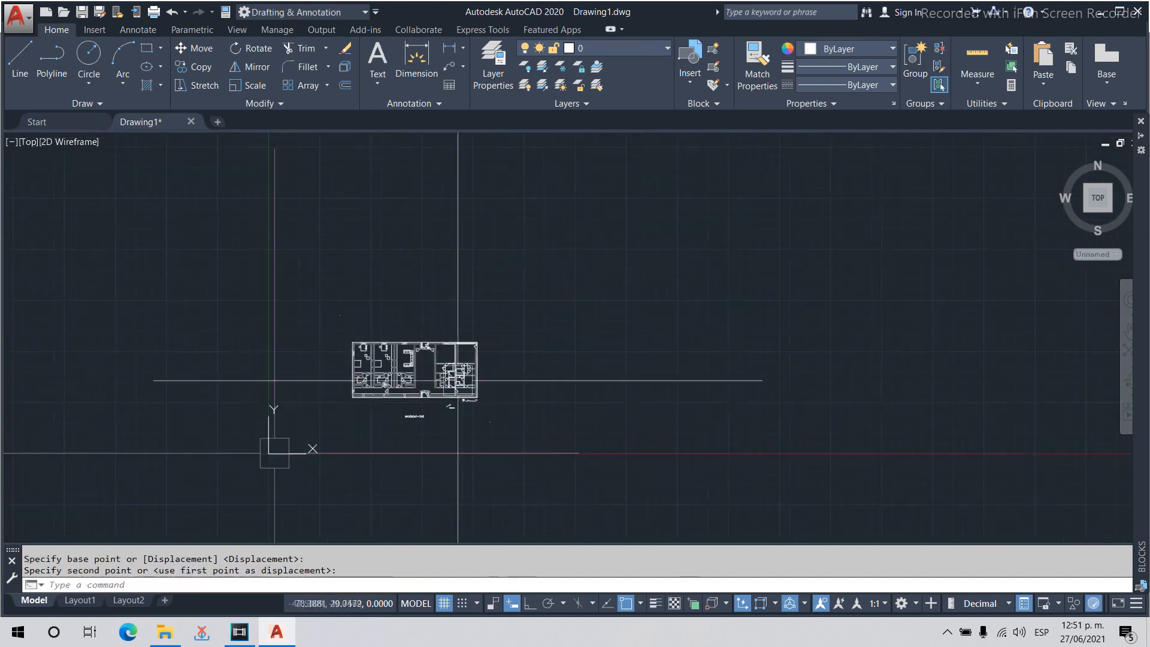
Set the object colour to Red and draw a horizontal line 10 units long below the plan with Ortho on.
{"action": "scroll", "coordinate": [457, 380], "scroll_direction": "up", "scroll_amount": 2}
{"action": "type", "text": "L"}
{"action": "key", "text": "Return"}
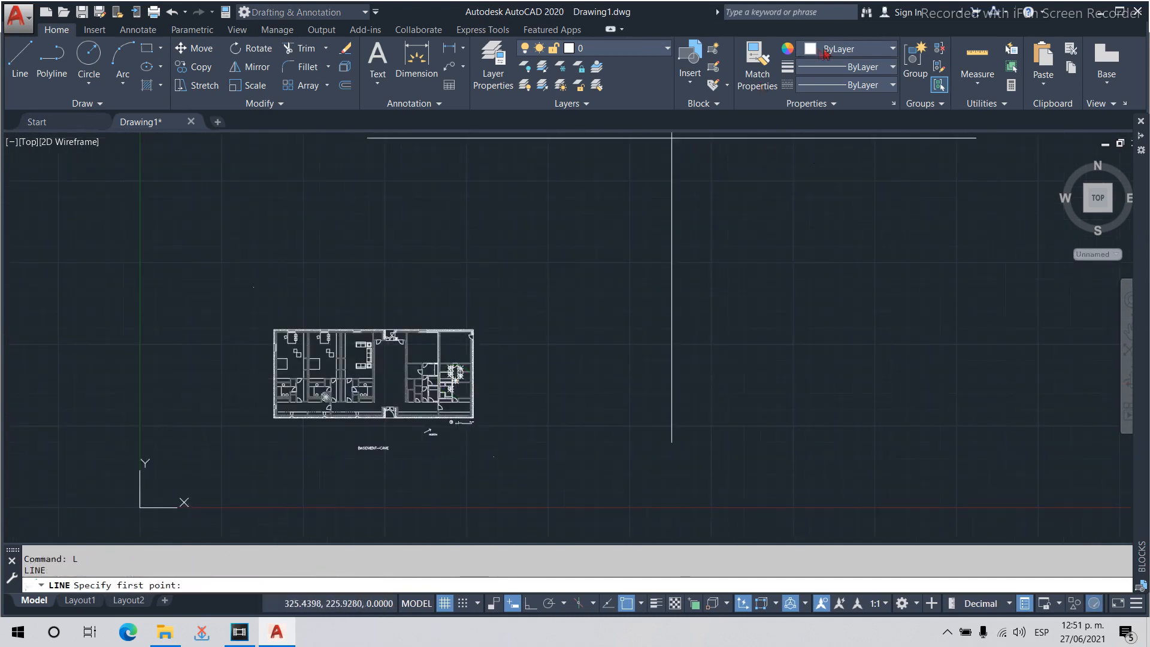
{"action": "left_click", "coordinate": [847, 48]}
{"action": "left_click", "coordinate": [807, 211]}
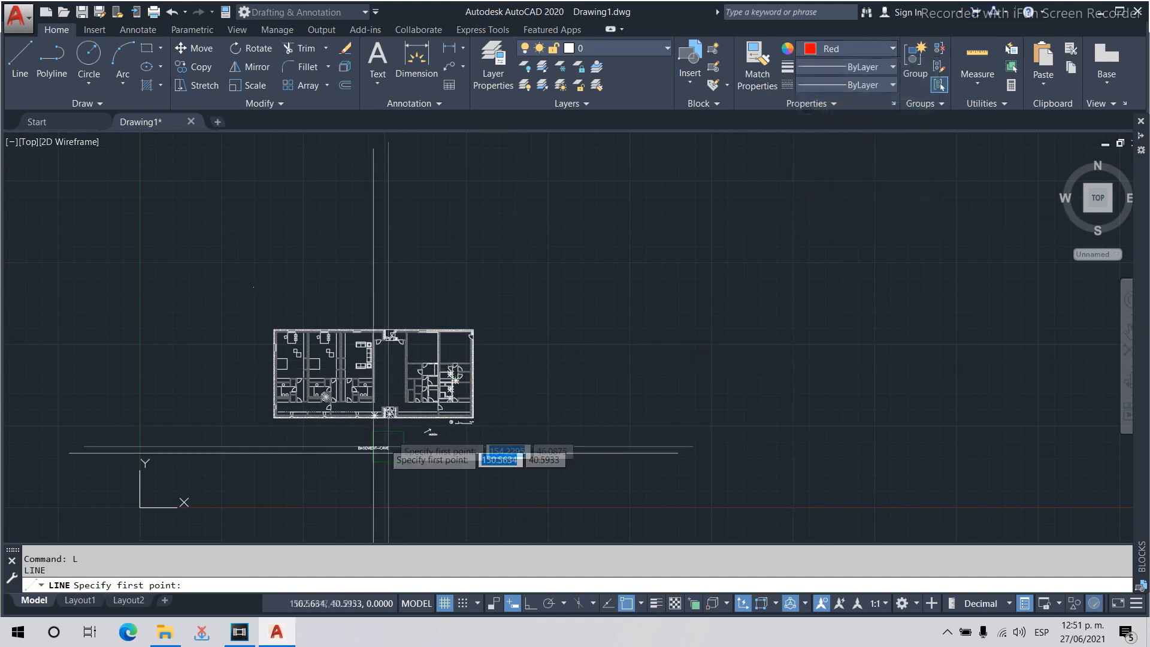
{"action": "left_click", "coordinate": [279, 480]}
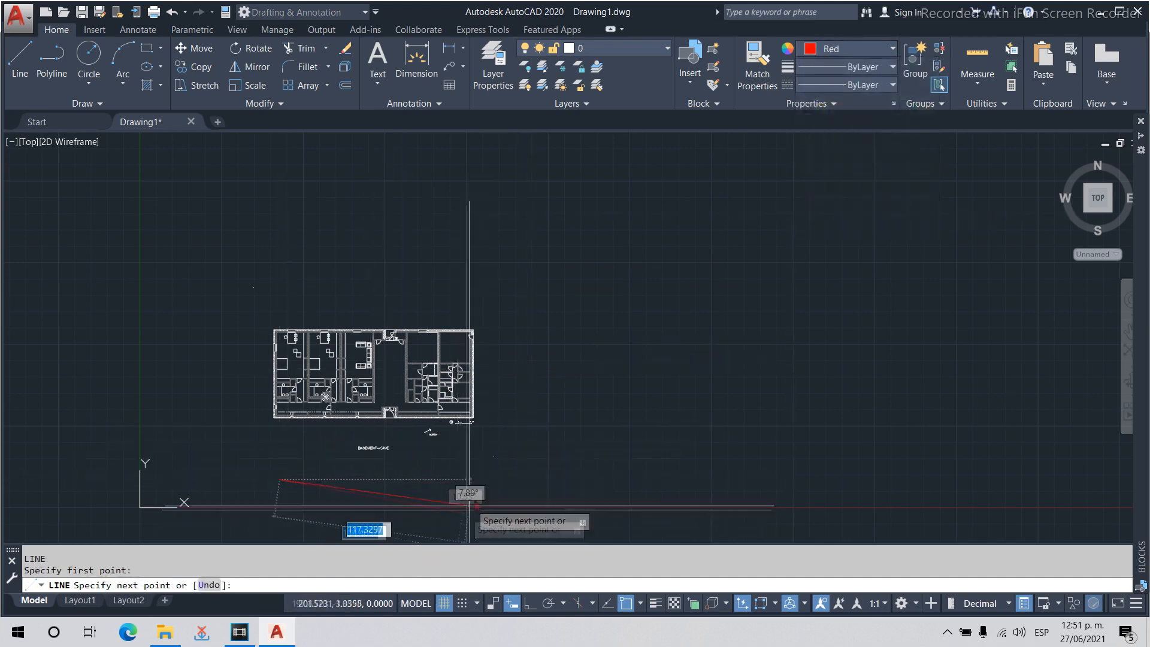
{"action": "key", "text": "F8"}
{"action": "scroll", "coordinate": [388, 497], "scroll_direction": "up", "scroll_amount": 2}
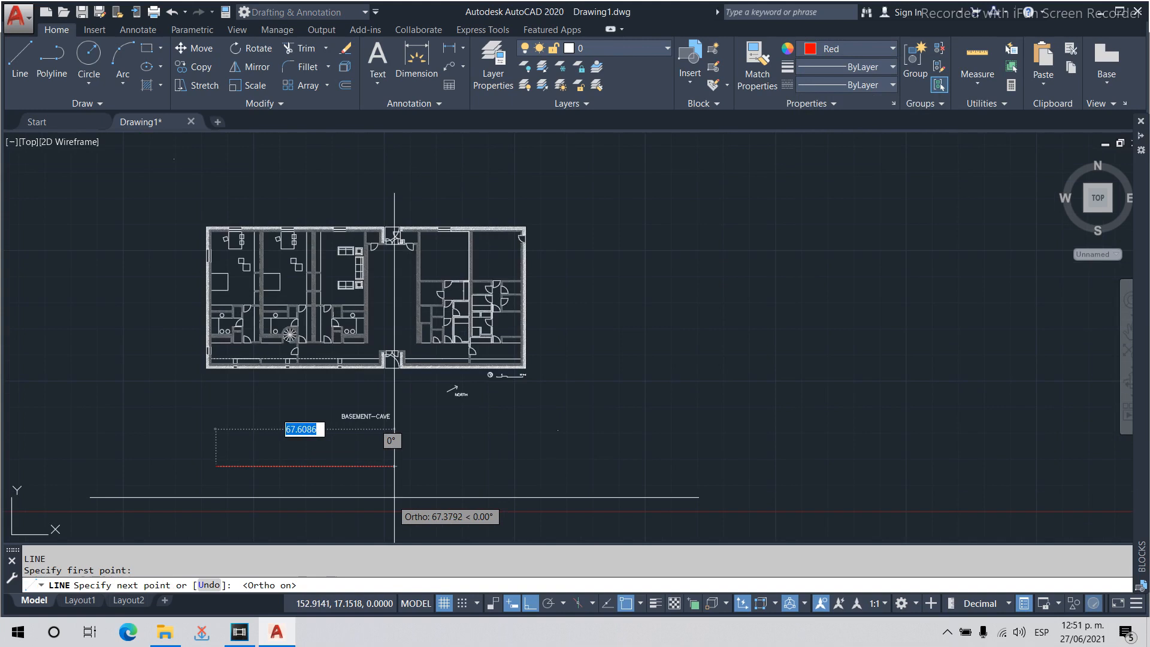
{"action": "scroll", "coordinate": [394, 497], "scroll_direction": "up", "scroll_amount": 2}
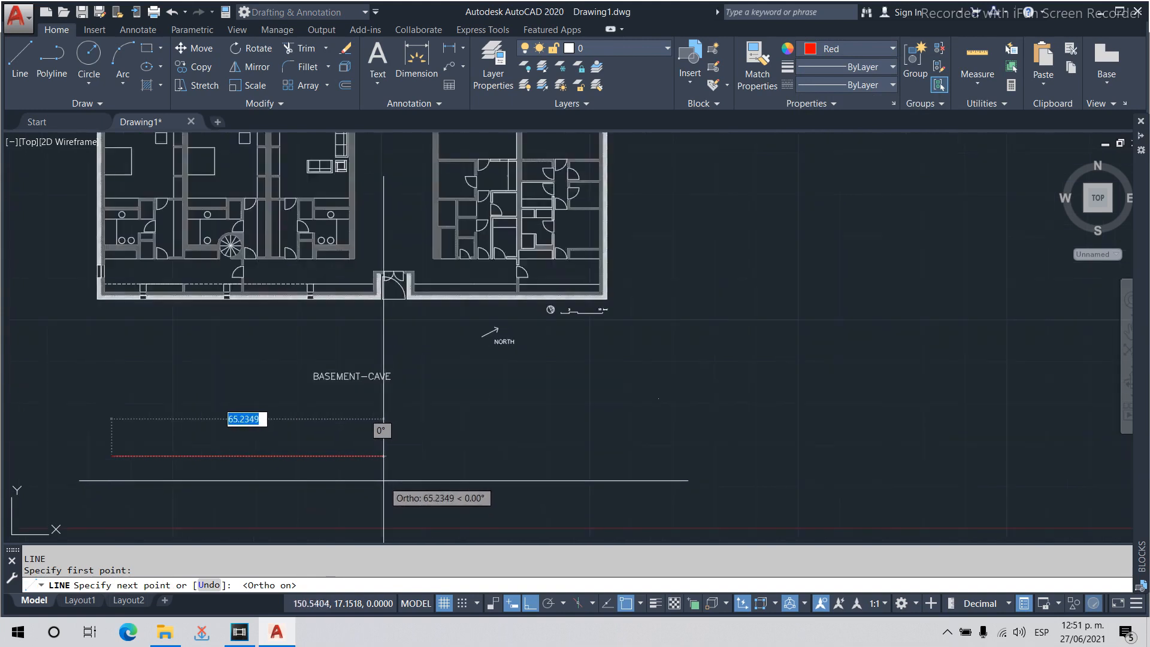
{"action": "type", "text": "10"}
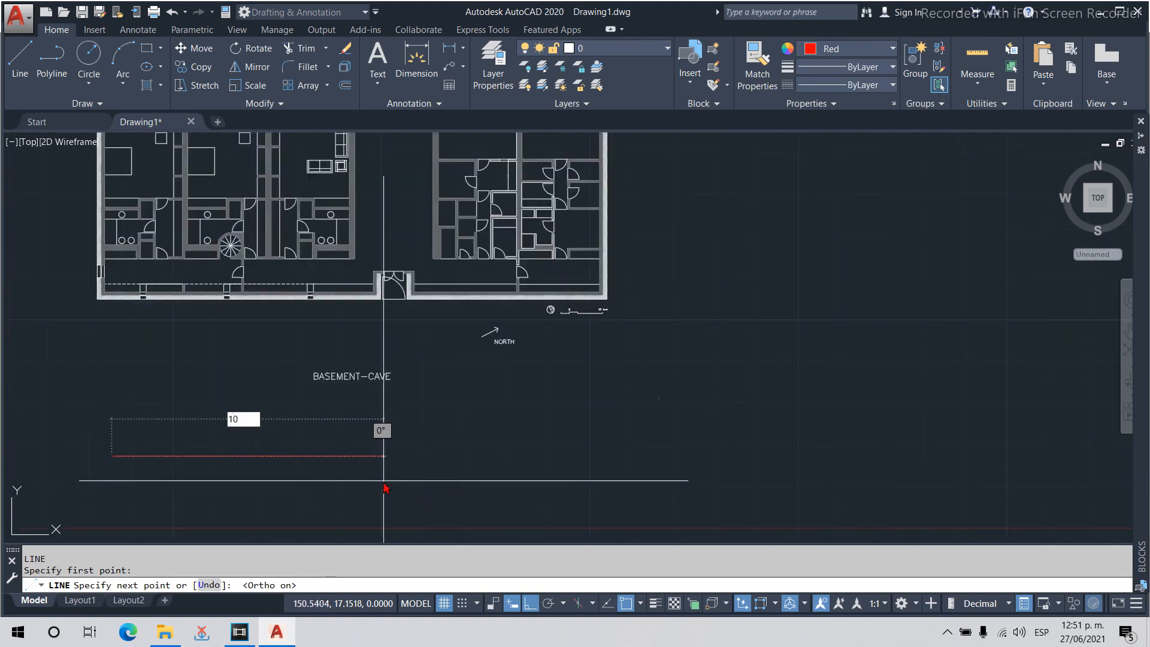
{"action": "key", "text": "Return"}
{"action": "key", "text": "Escape"}
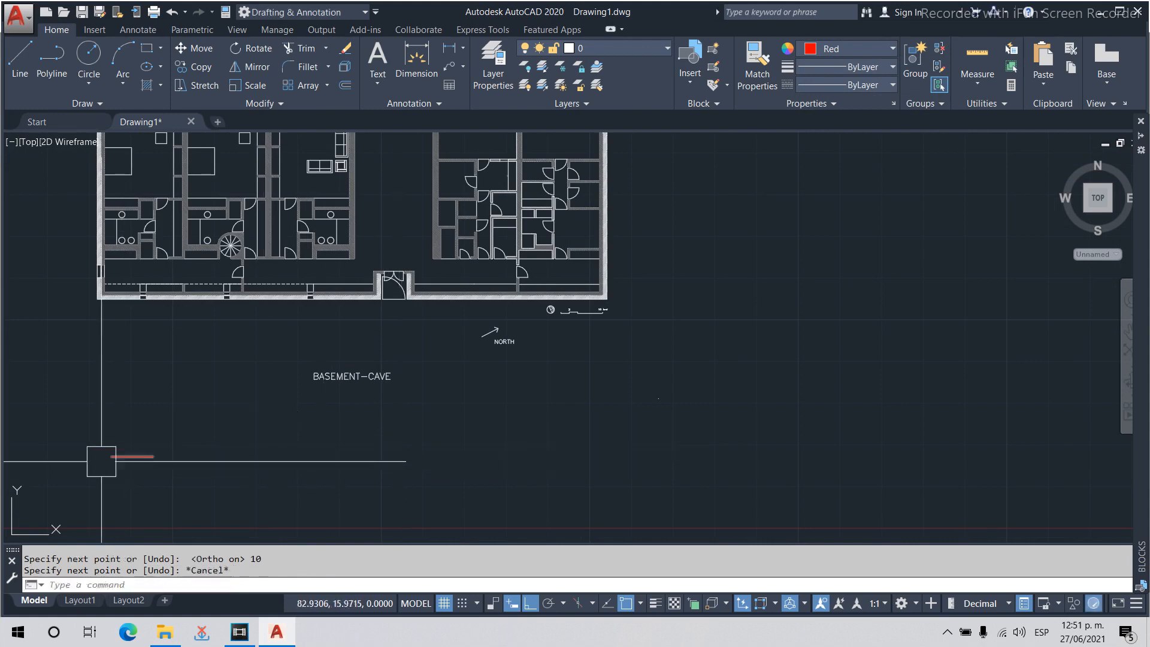
Move the red line by its left endpoint onto the left end of the 10 feet scale bar to compare their lengths.
{"action": "left_click_drag", "start_coordinate": [95, 449], "coordinate": [167, 470]}
{"action": "type", "text": "M"}
{"action": "key", "text": "Return"}
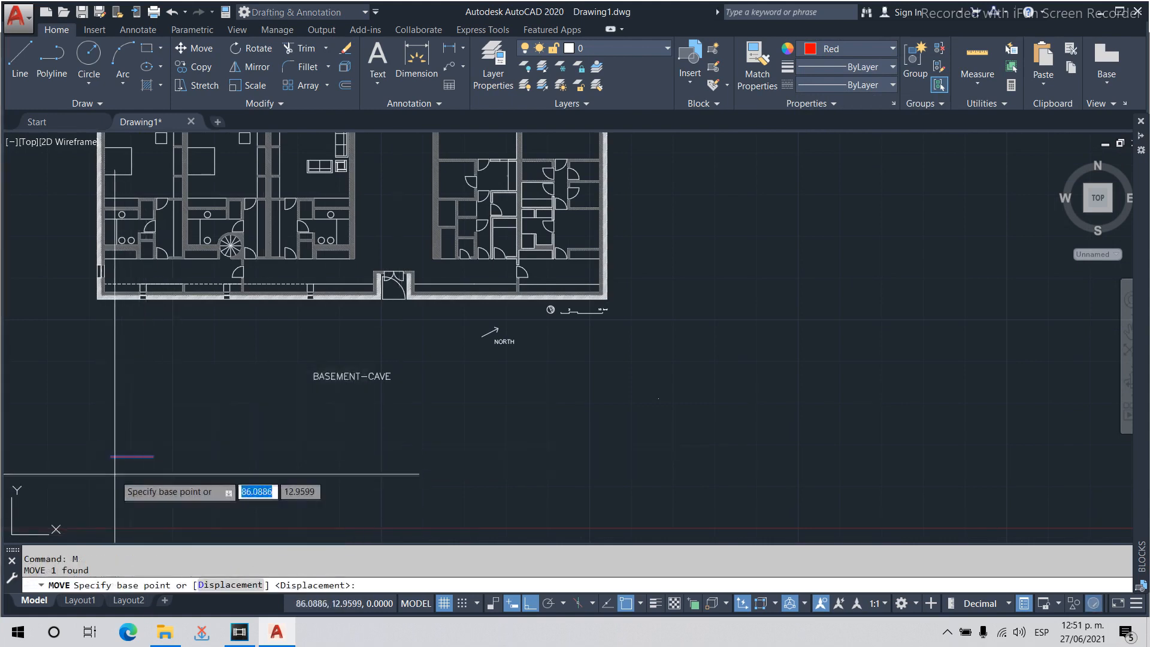
{"action": "left_click", "coordinate": [110, 456]}
{"action": "scroll", "coordinate": [615, 301], "scroll_direction": "up", "scroll_amount": 6}
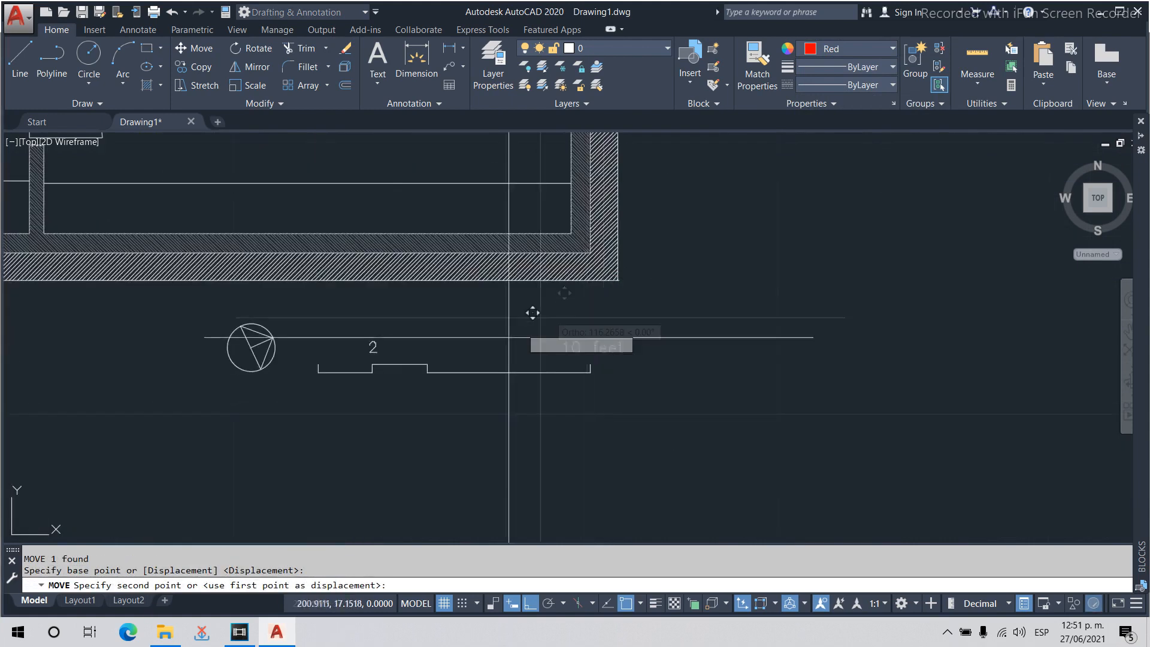
{"action": "scroll", "coordinate": [456, 370], "scroll_direction": "up", "scroll_amount": 2}
{"action": "left_click", "coordinate": [237, 375]}
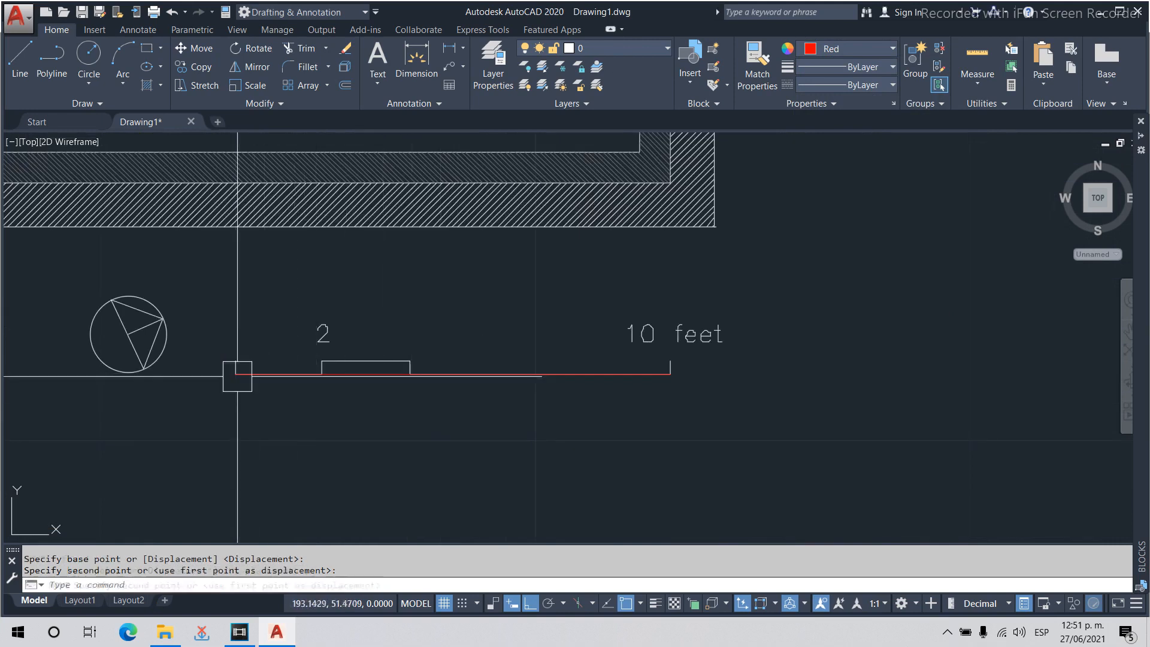
{"action": "scroll", "coordinate": [730, 432], "scroll_direction": "down", "scroll_amount": 4}
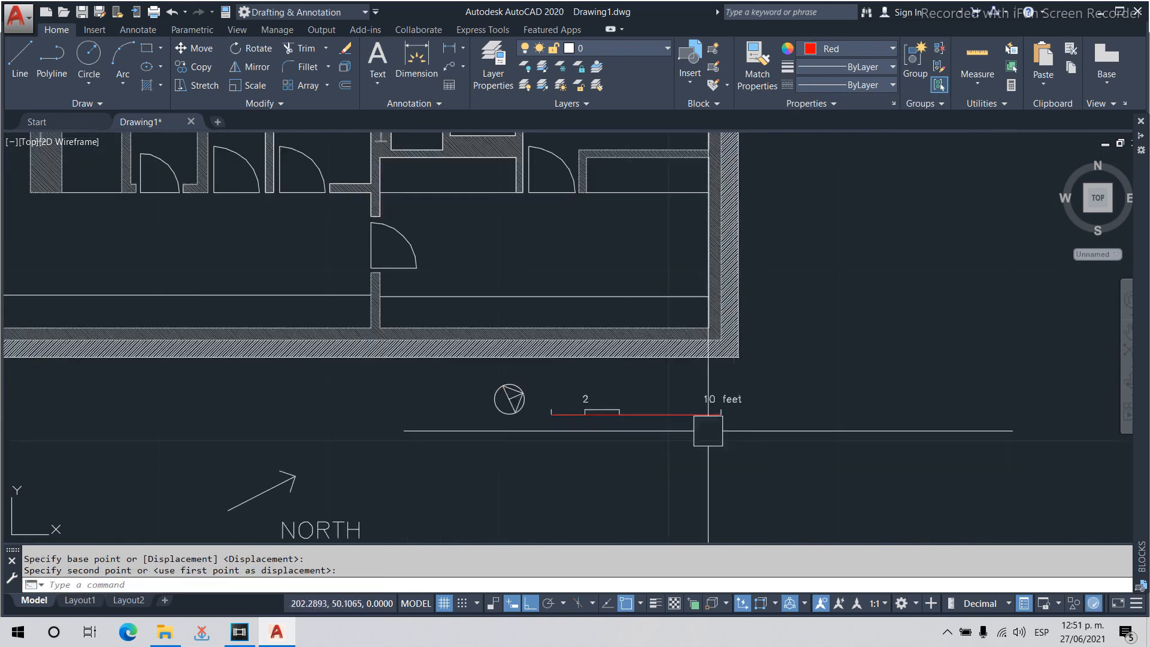
{"action": "scroll", "coordinate": [708, 431], "scroll_direction": "down", "scroll_amount": 4}
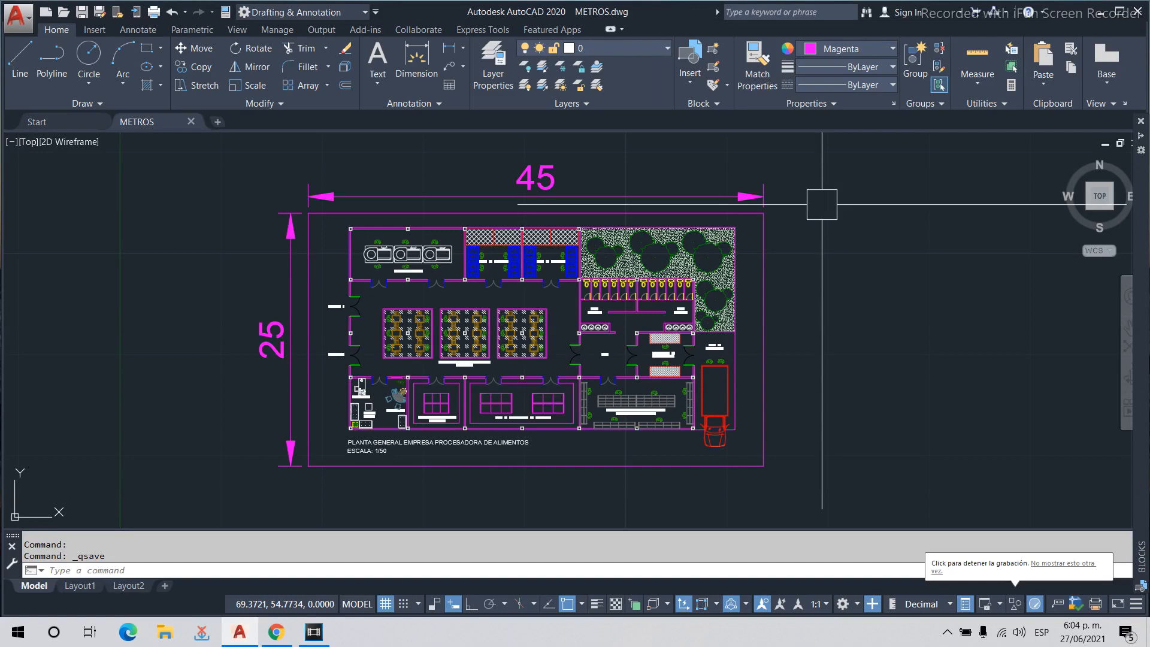
Open the plot settings for METROS.dwg and apply the <Previous plot> page setup.
{"action": "key", "text": "ctrl+p"}
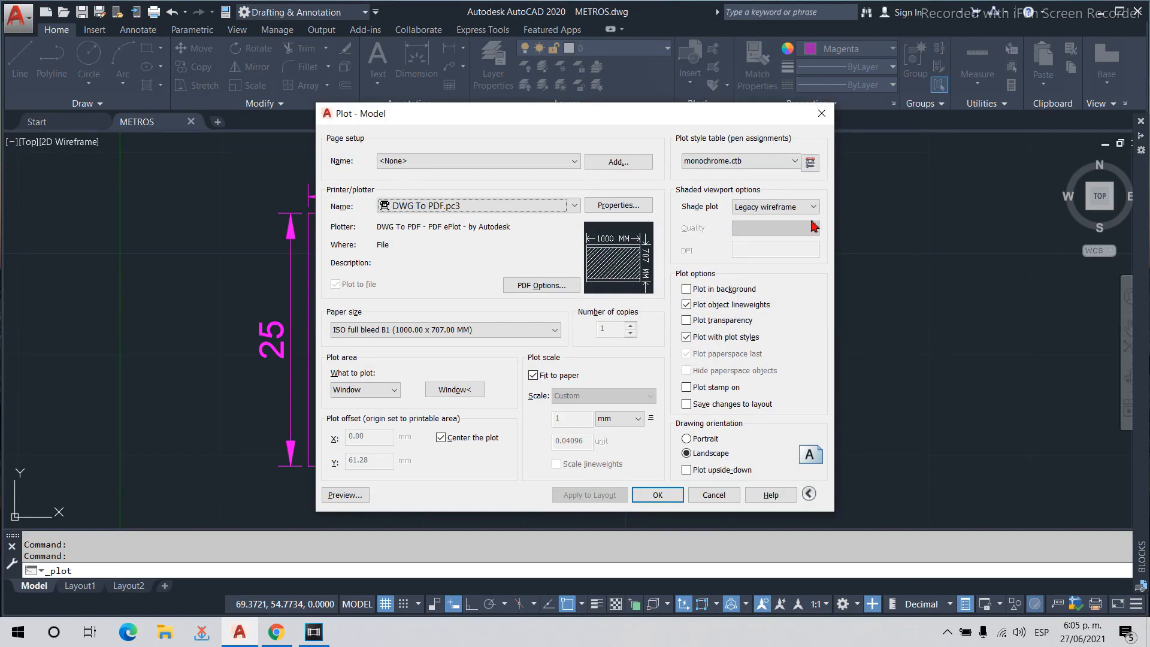
{"action": "left_click", "coordinate": [531, 172]}
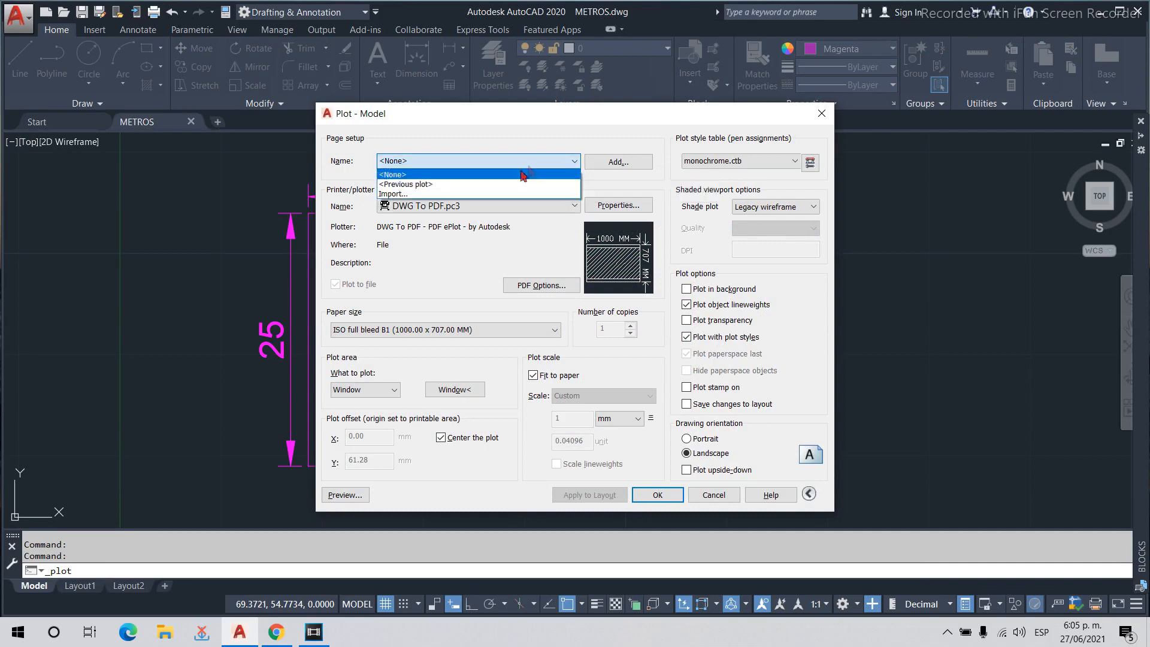
{"action": "left_click", "coordinate": [542, 185]}
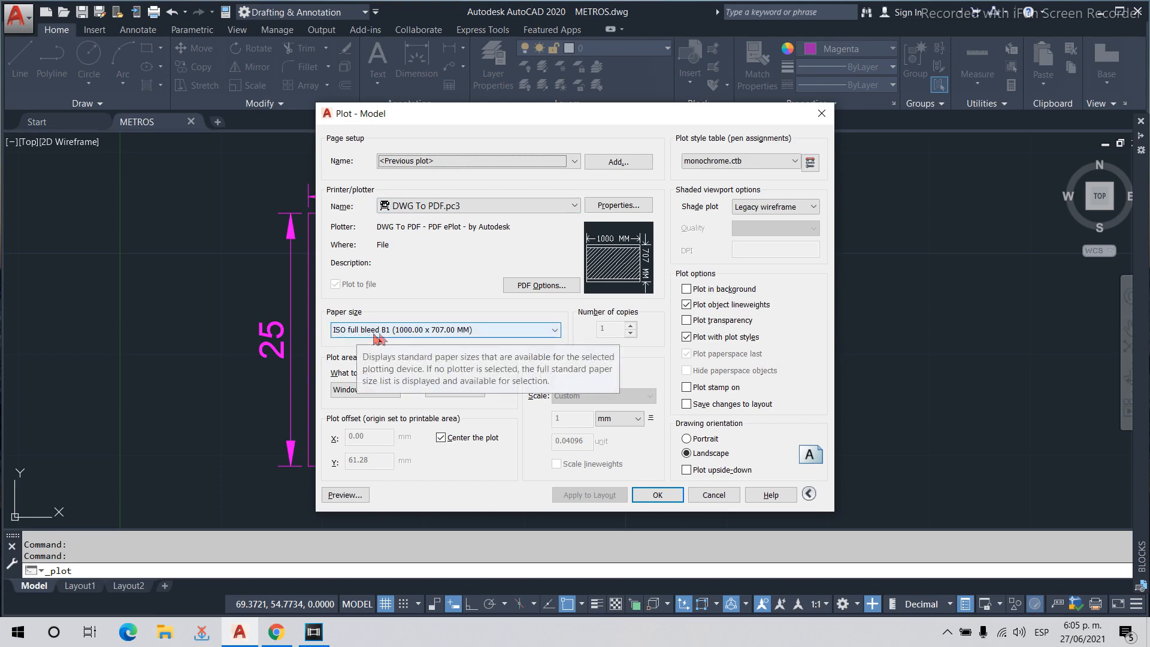
Review the paper sizes available for the DWG To PDF.pc3 plotter without choosing a different one.
{"action": "left_click", "coordinate": [341, 330]}
{"action": "scroll", "coordinate": [455, 443], "scroll_direction": "down", "scroll_amount": 14}
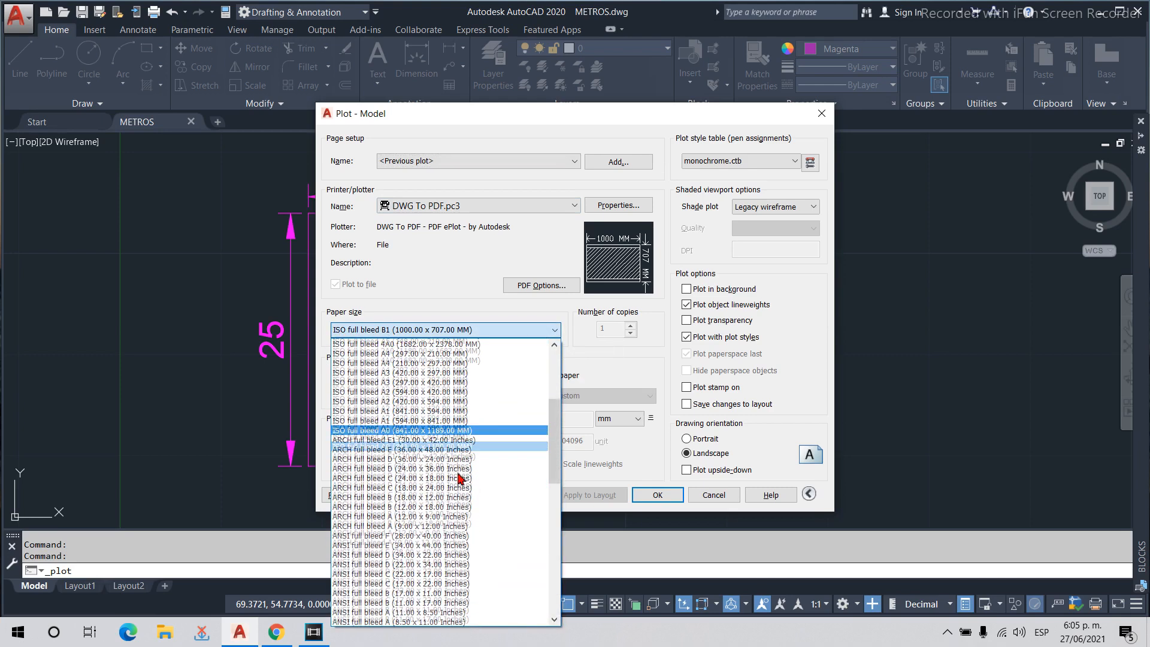
{"action": "scroll", "coordinate": [480, 431], "scroll_direction": "up", "scroll_amount": 15}
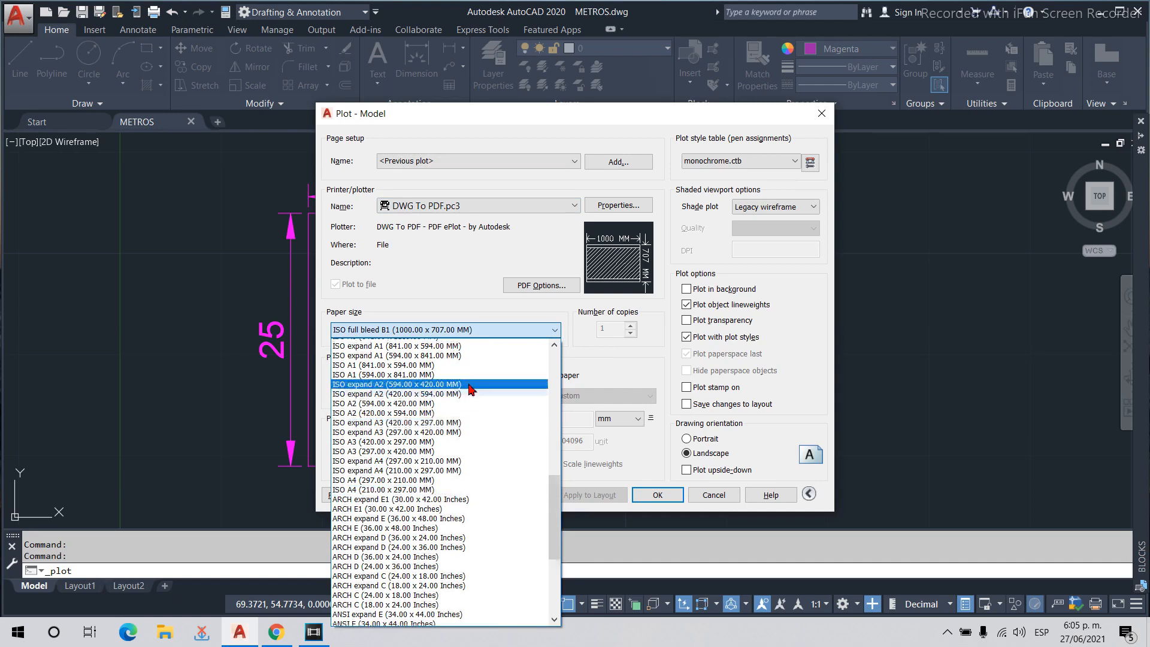
{"action": "left_click", "coordinate": [463, 285]}
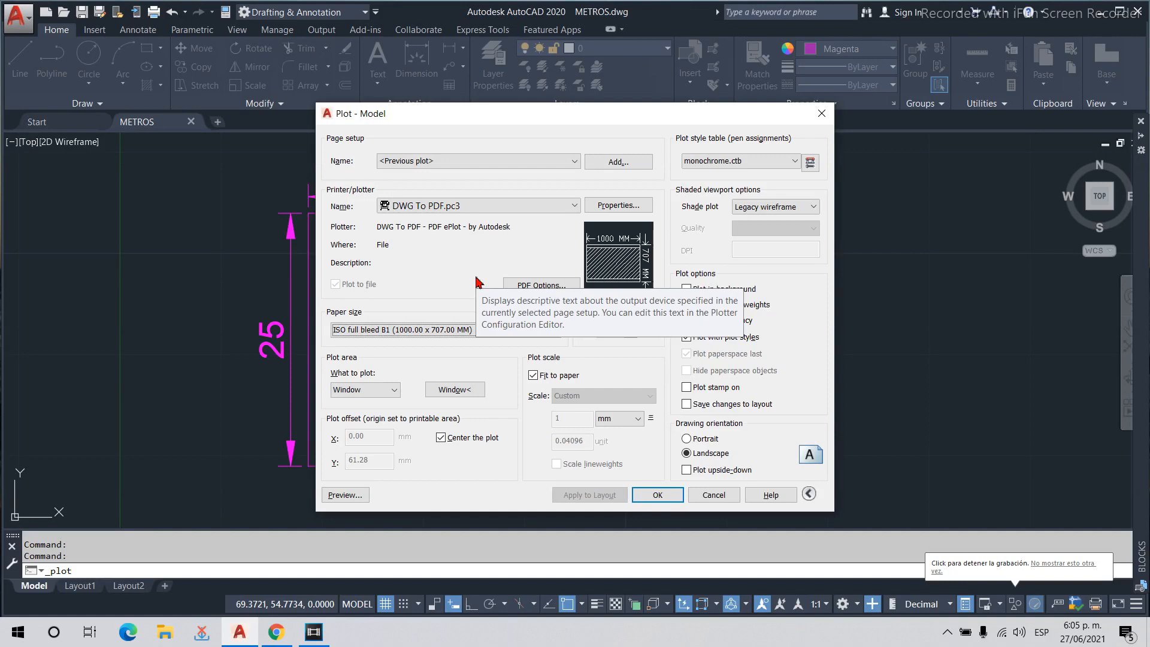
{"action": "left_click", "coordinate": [441, 390]}
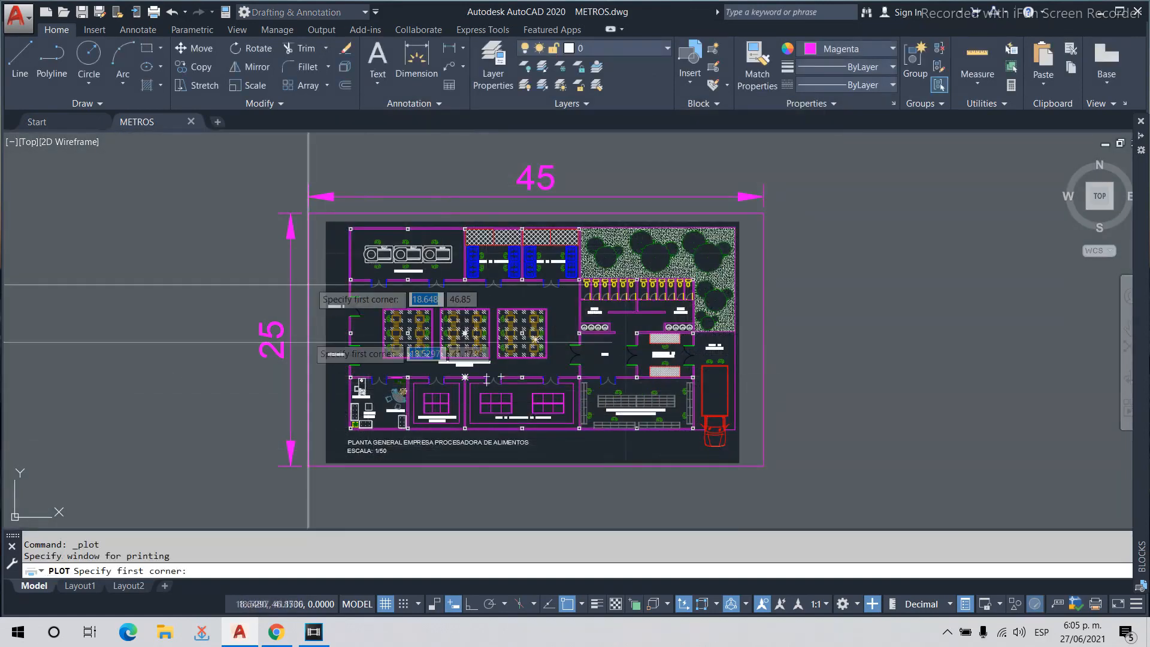
{"action": "key", "text": "Escape"}
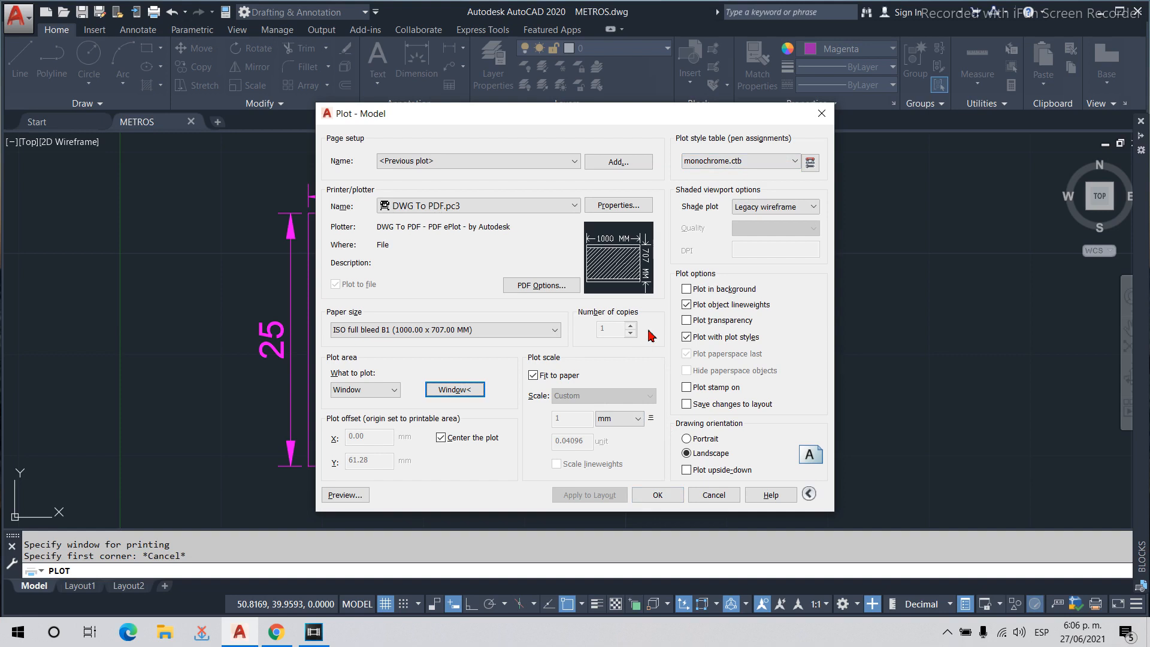
{"action": "left_click", "coordinate": [713, 495]}
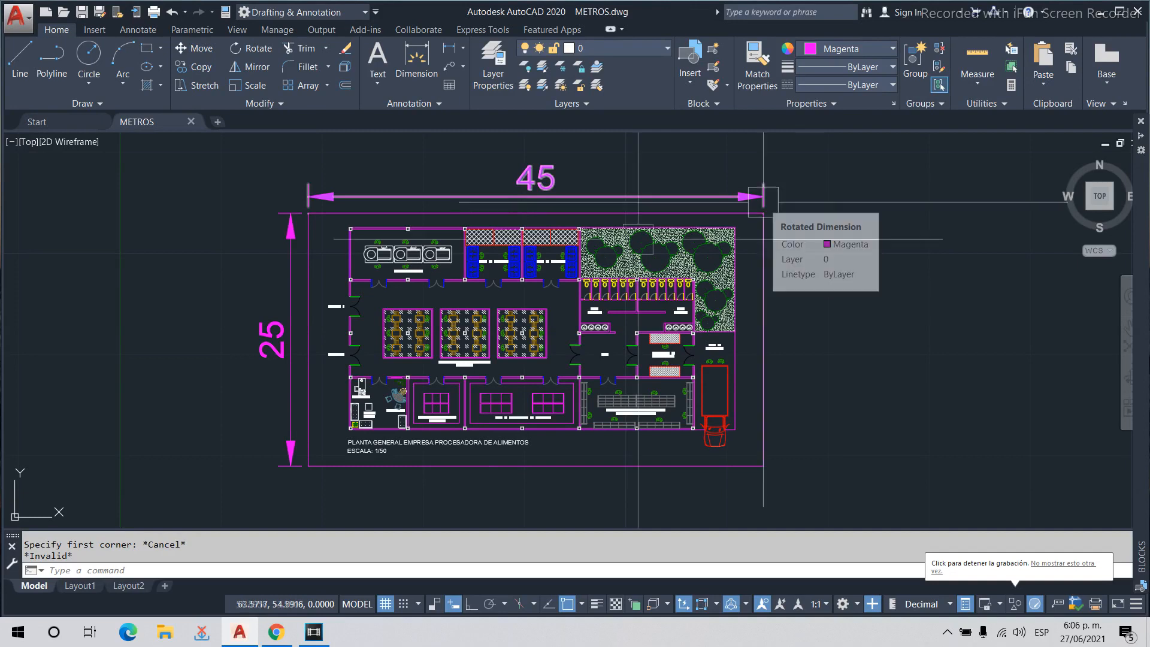
Switch to Layout1 and open its page setup for modification.
{"action": "mouse_move", "coordinate": [77, 590]}
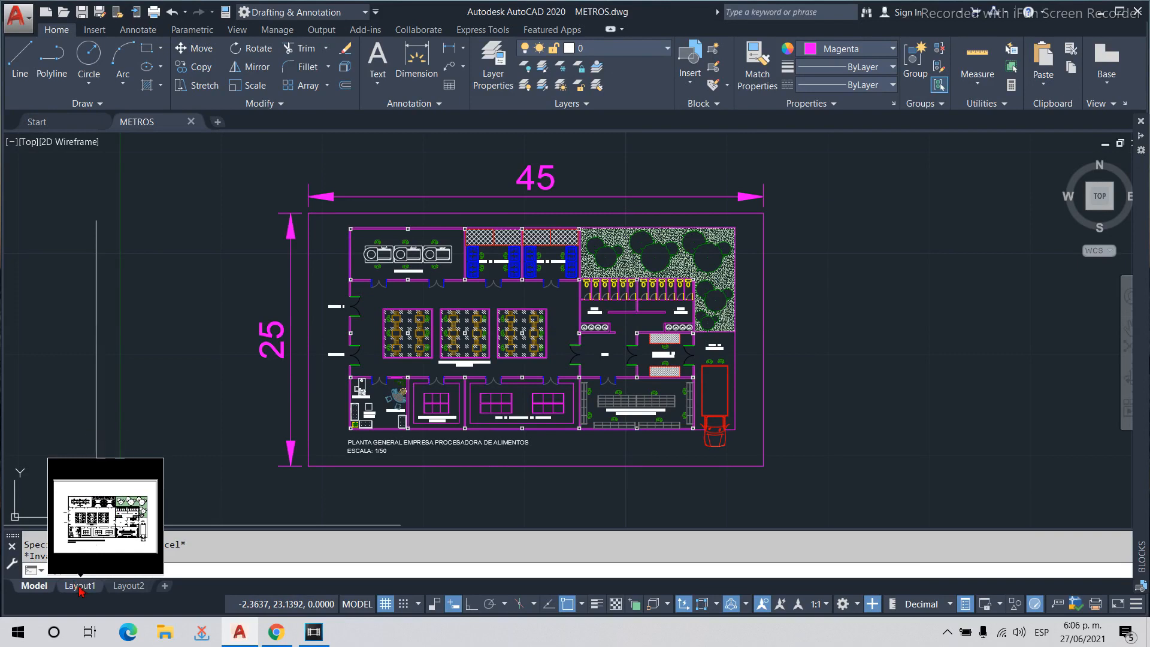
{"action": "left_click", "coordinate": [80, 587]}
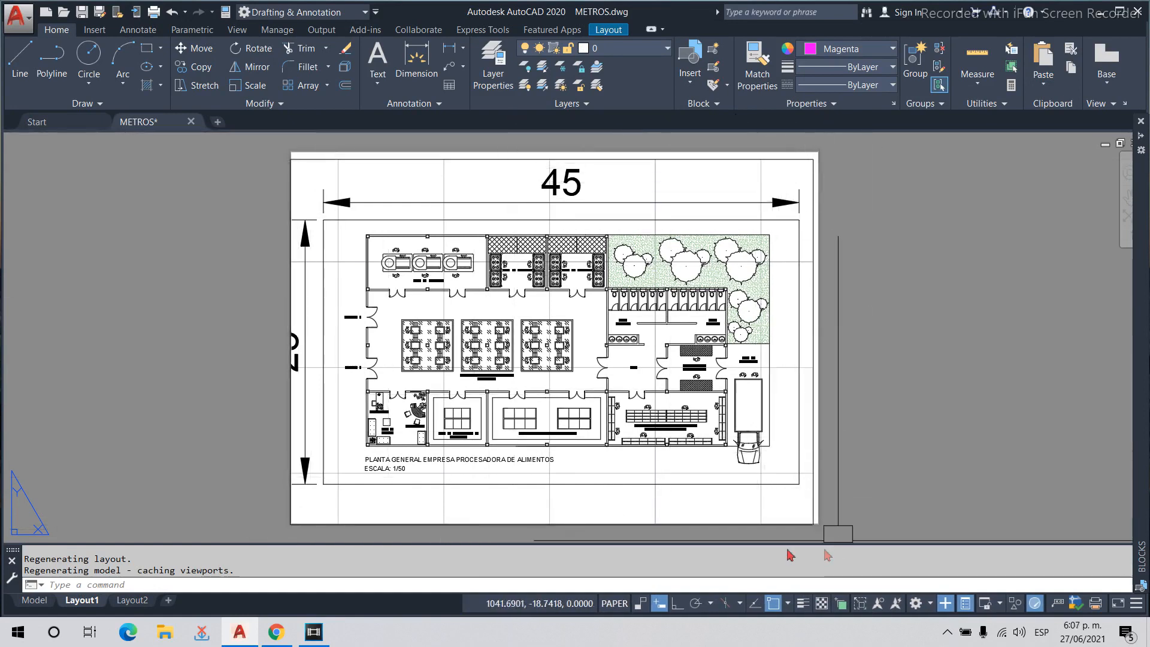
{"action": "right_click", "coordinate": [88, 601]}
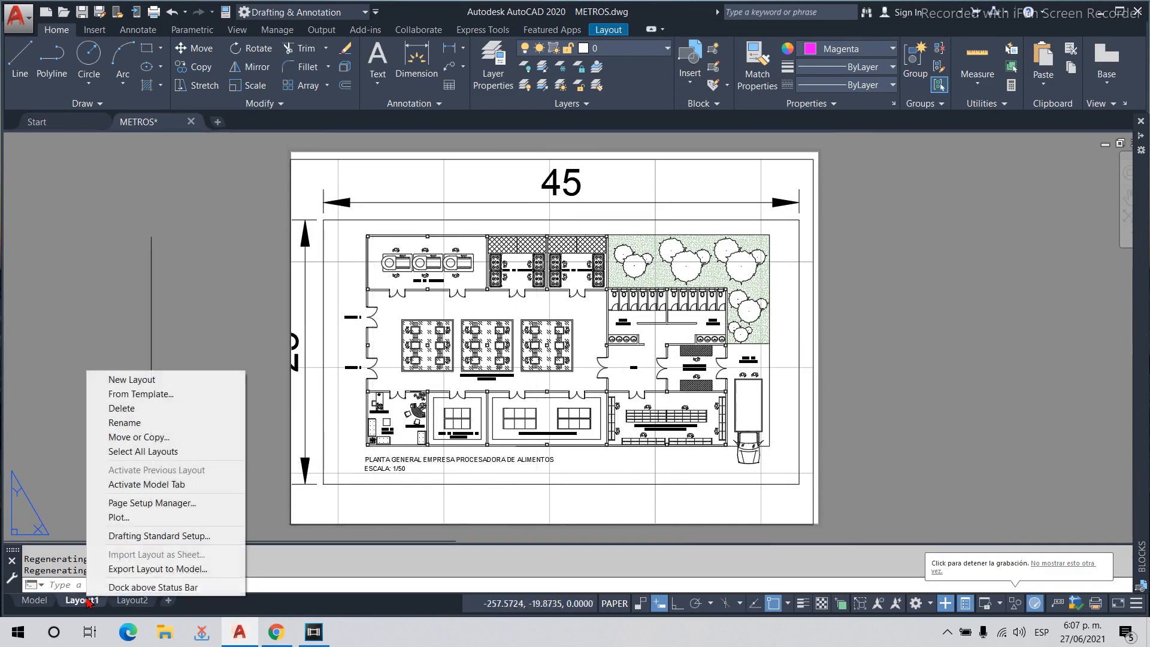
{"action": "left_click", "coordinate": [154, 505]}
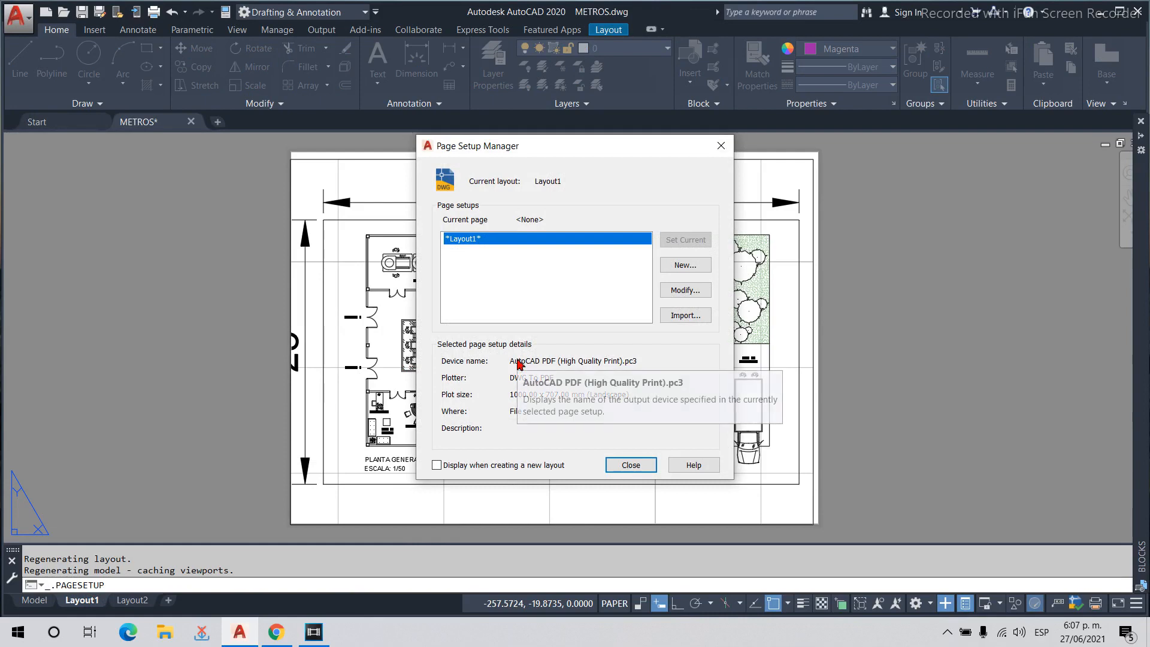
{"action": "left_click", "coordinate": [703, 295]}
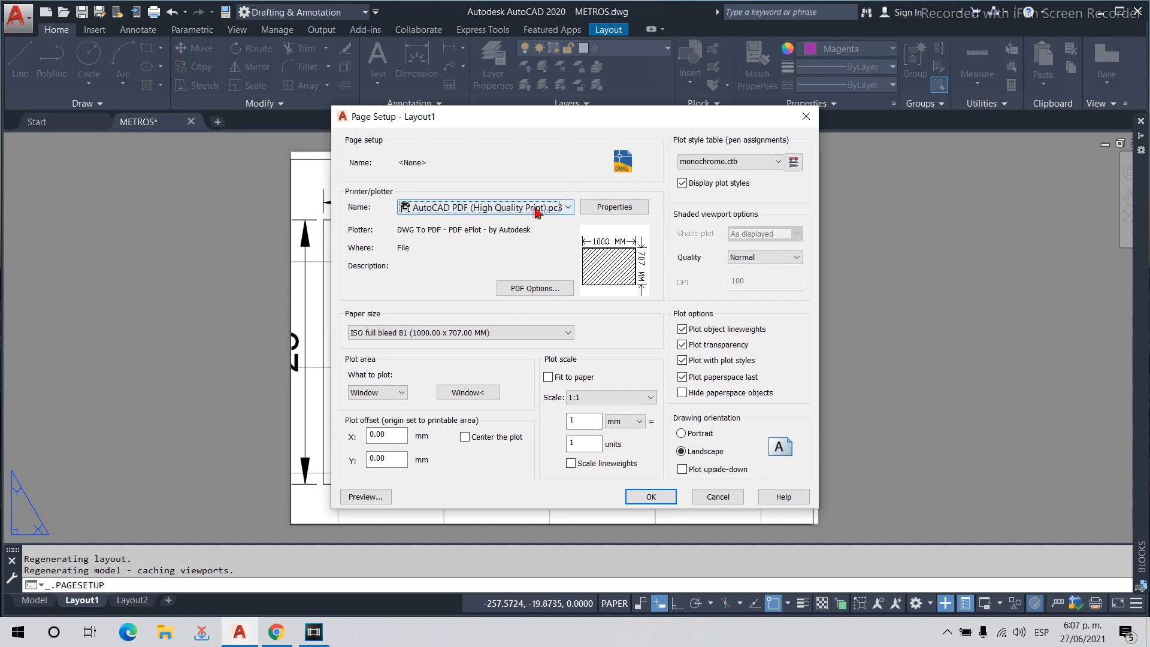
Compare the PDF options of the AutoCAD PDF (High Quality Print).pc3 and DWG To PDF.pc3 plotters, ending with the High Quality Print plotter selected.
{"action": "left_click", "coordinate": [527, 290]}
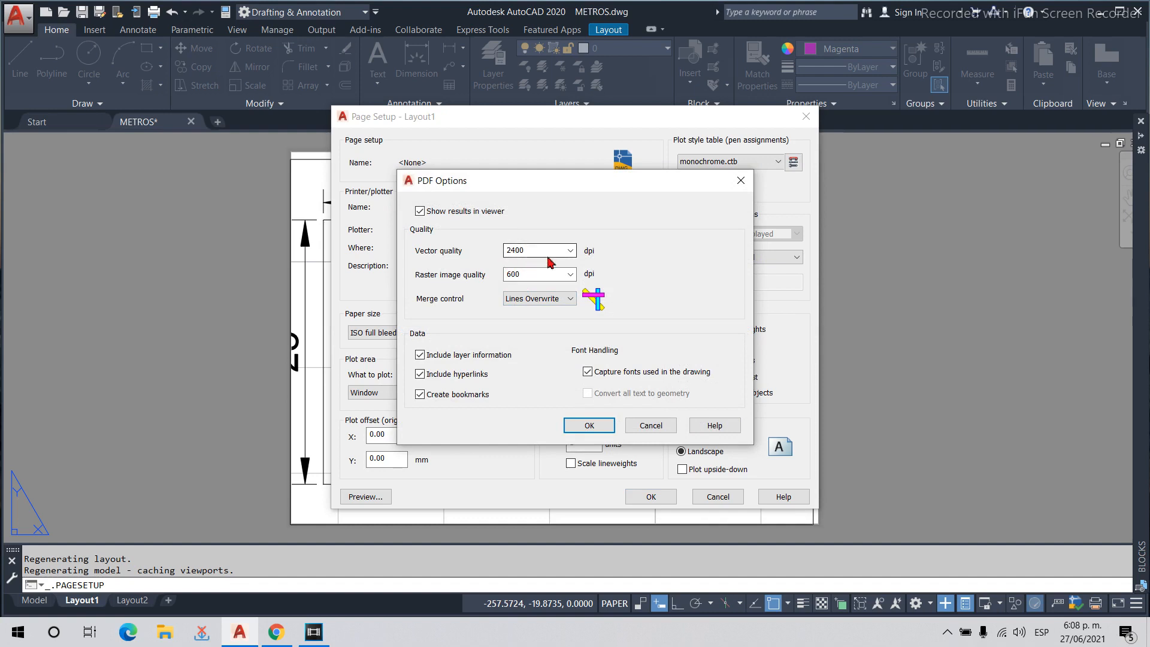
{"action": "left_click", "coordinate": [748, 188]}
{"action": "left_click", "coordinate": [497, 208]}
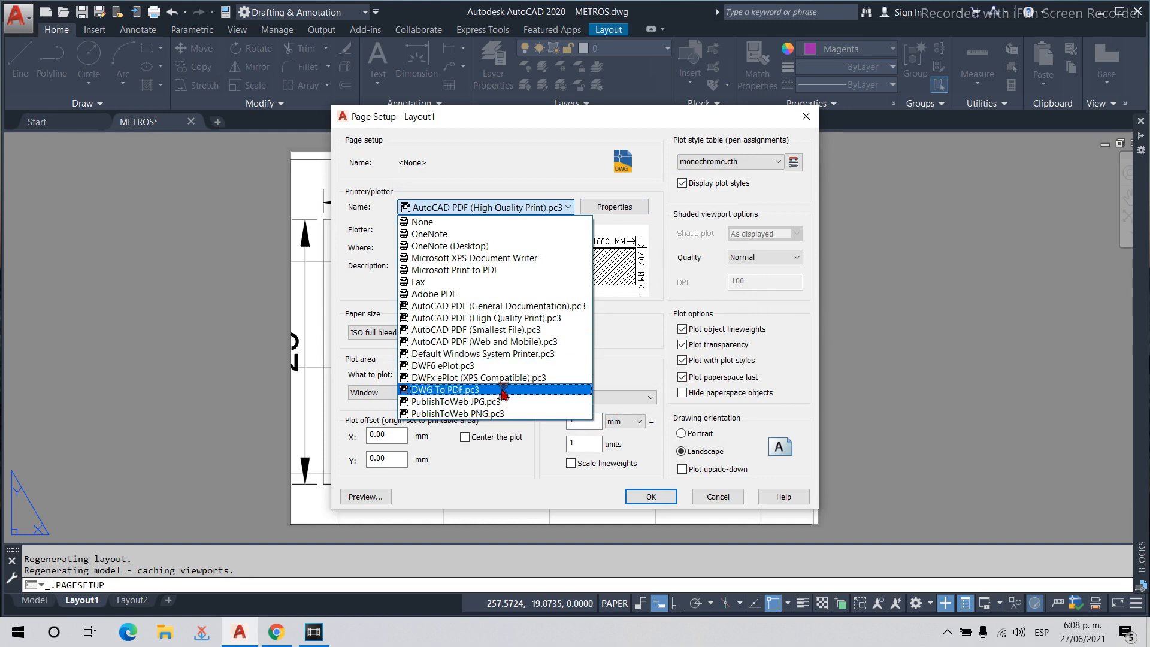
{"action": "left_click", "coordinate": [503, 390]}
{"action": "left_click", "coordinate": [538, 292]}
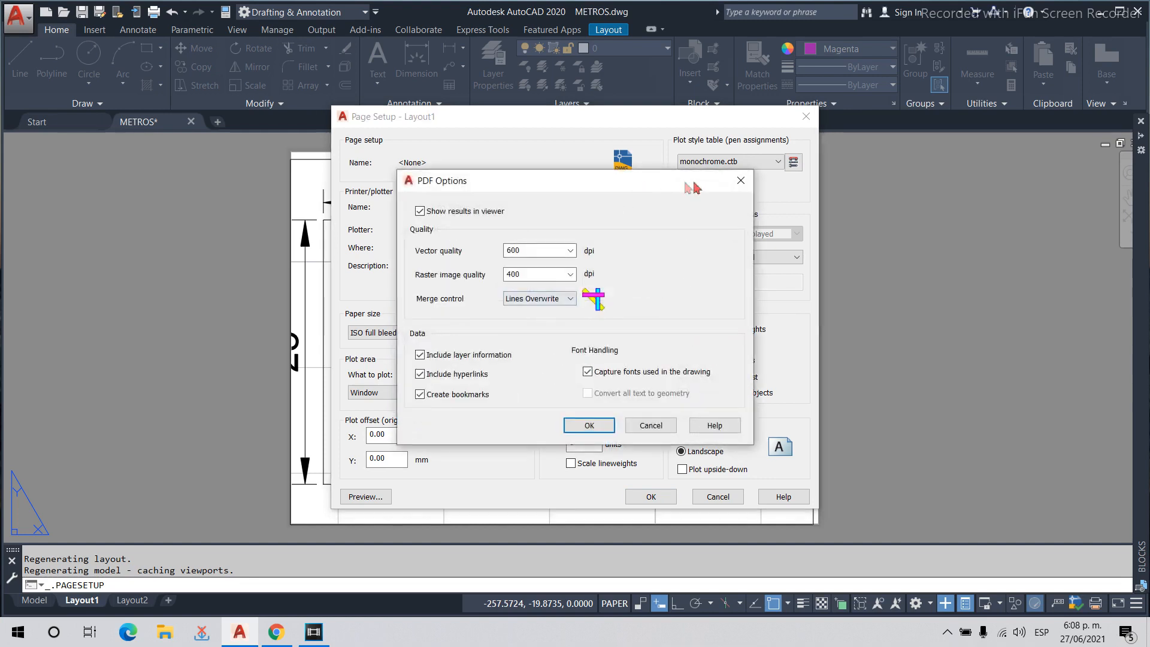
{"action": "left_click", "coordinate": [741, 181]}
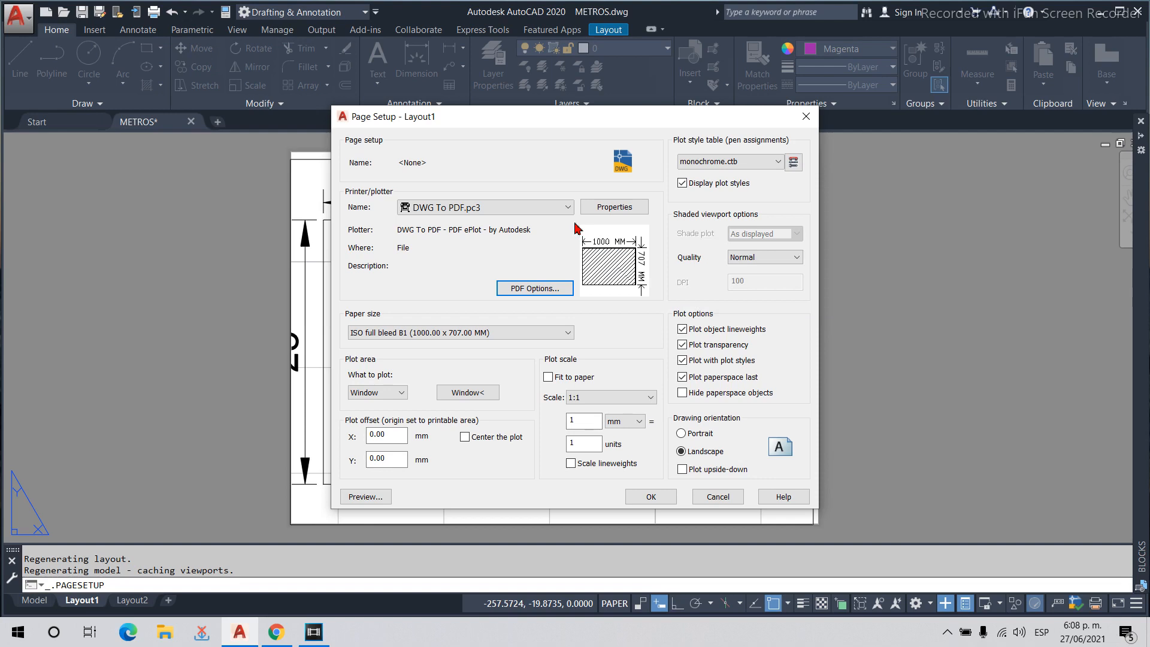
{"action": "left_click", "coordinate": [542, 207]}
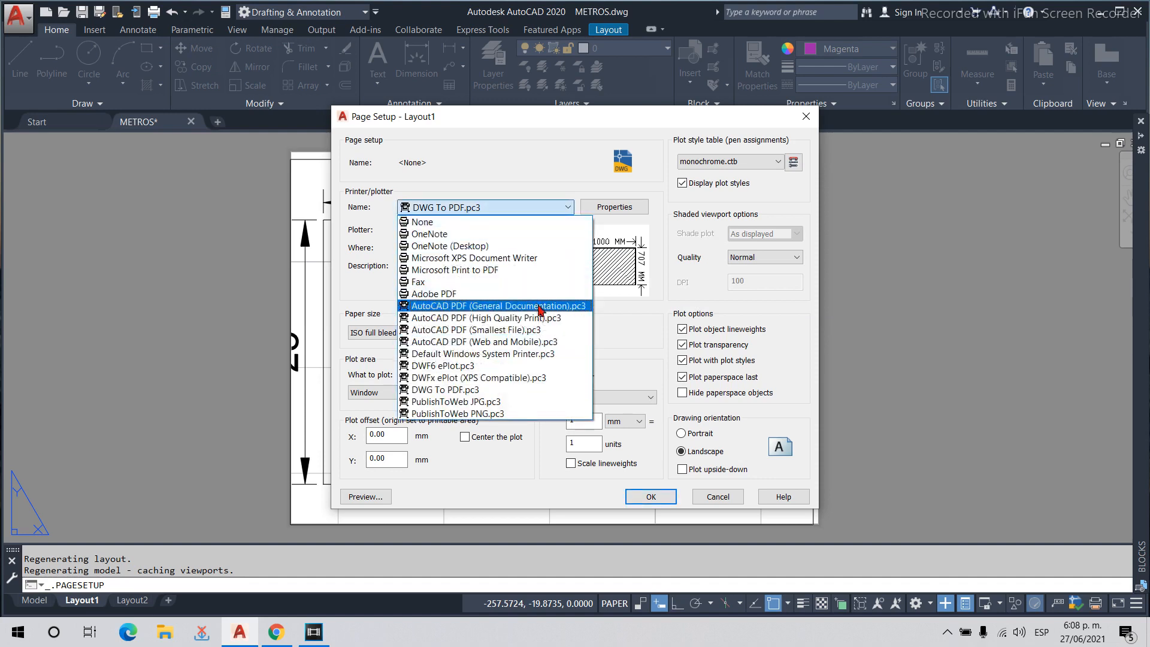
{"action": "left_click", "coordinate": [541, 318]}
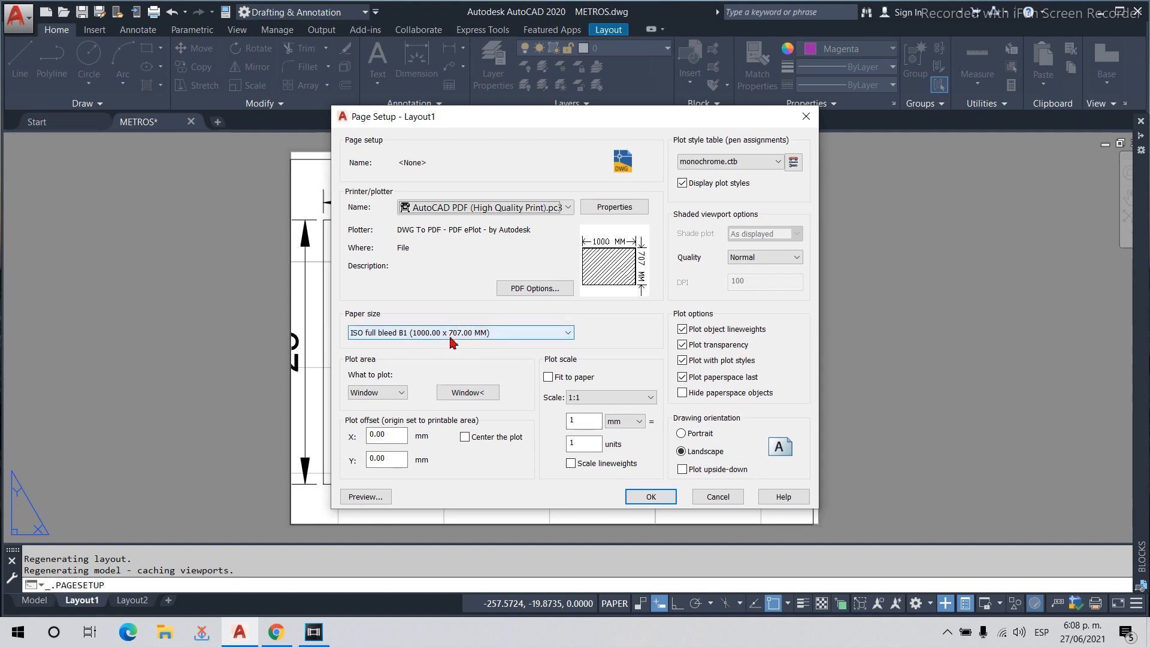
Set Layout1's plot area to Layout, keep the scale at 1 mm = 1 unit, and save the page setup.
{"action": "left_click", "coordinate": [400, 392]}
{"action": "left_click", "coordinate": [383, 424]}
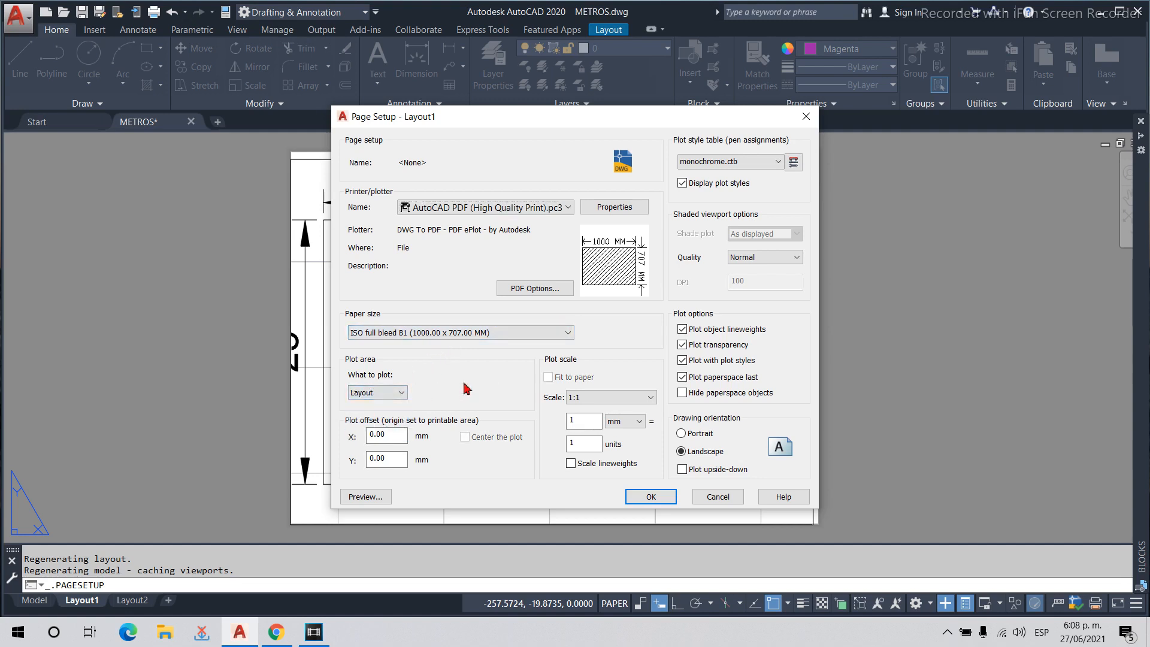
{"action": "left_click", "coordinate": [596, 419]}
{"action": "left_click", "coordinate": [596, 444]}
{"action": "left_click", "coordinate": [649, 498]}
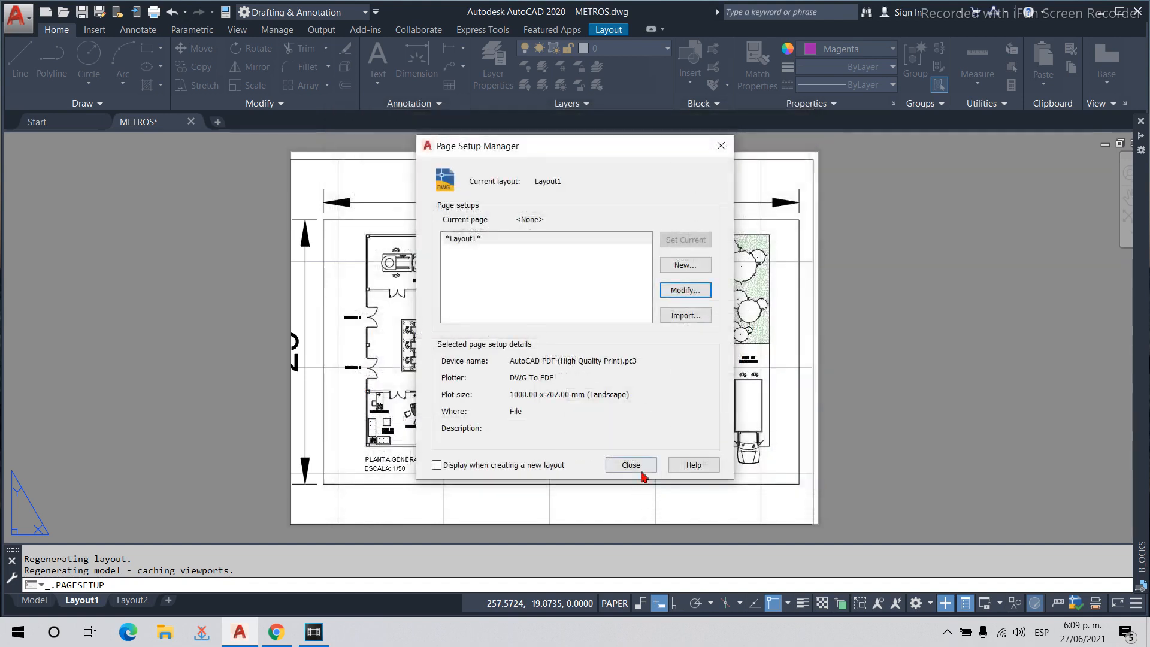
{"action": "left_click", "coordinate": [635, 466]}
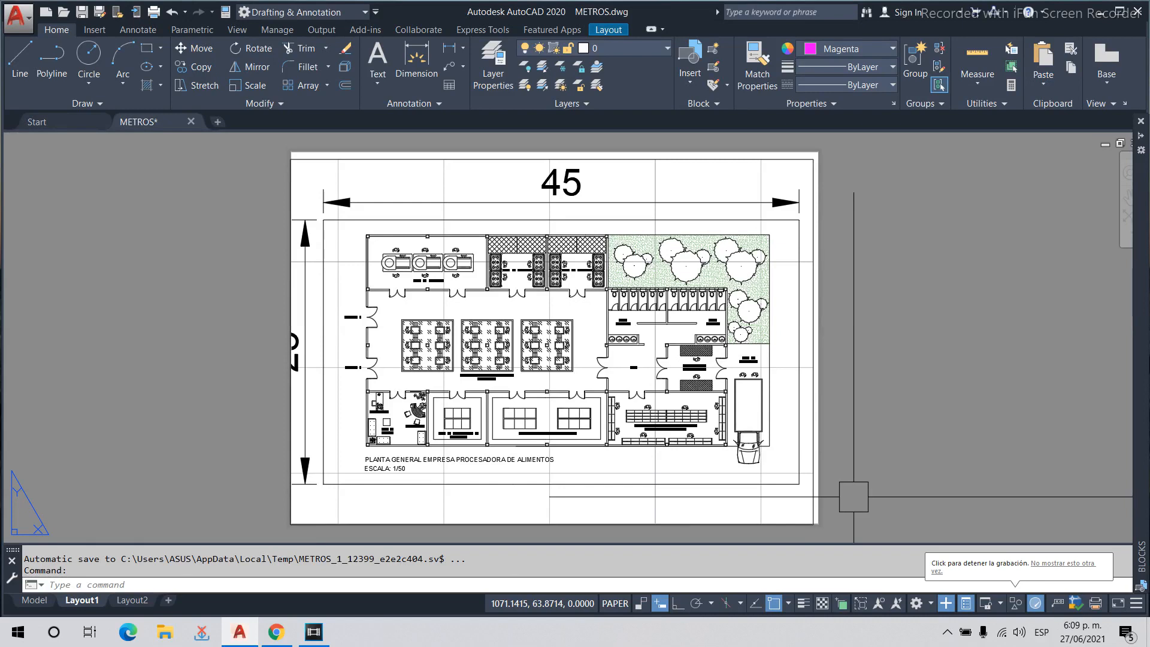
Erase the existing viewport from the Layout1 sheet.
{"action": "left_click", "coordinate": [854, 531]}
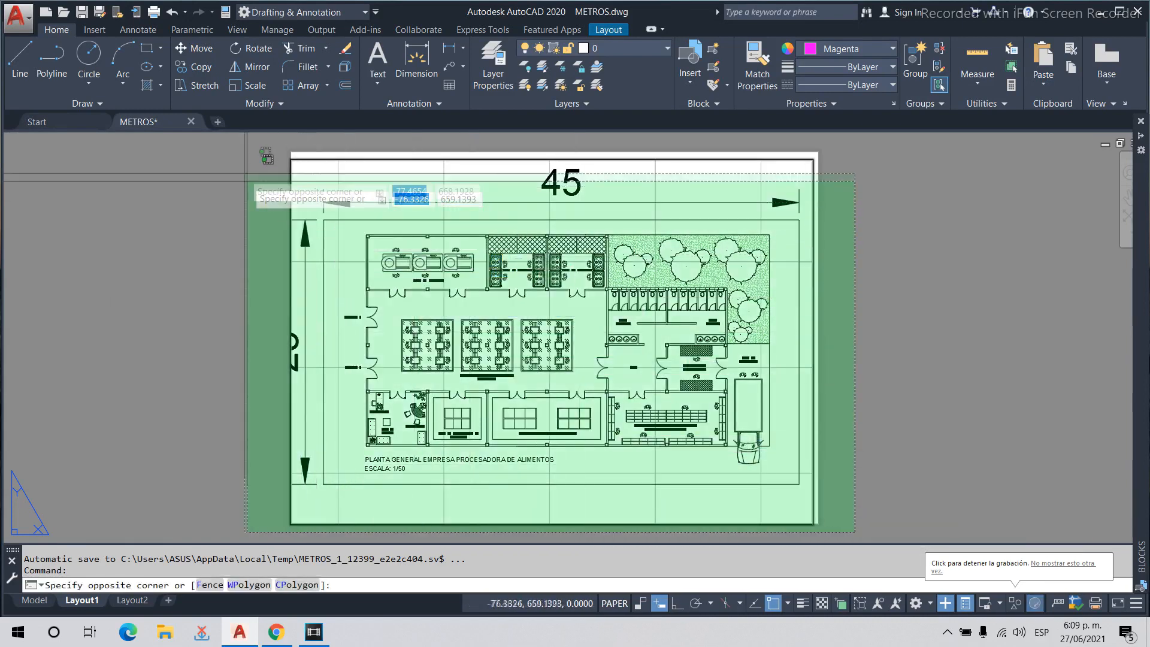
{"action": "left_click", "coordinate": [255, 144]}
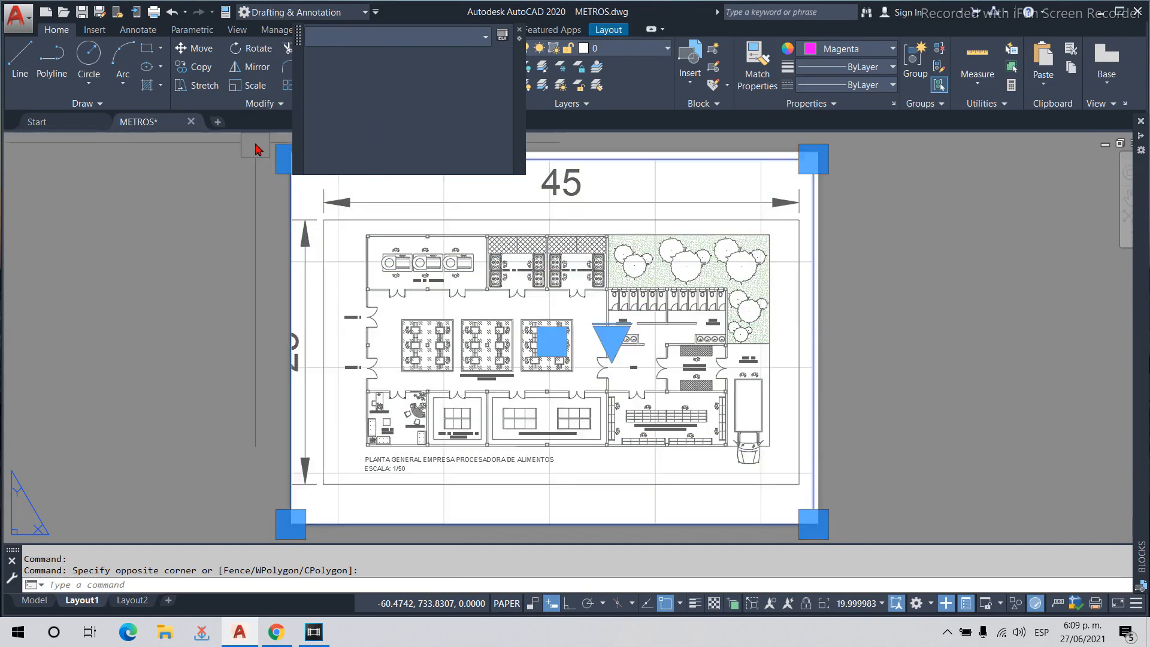
{"action": "key", "text": "Delete"}
Create a rectangular MVIEW viewport that covers the whole Layout1 sheet from corner to corner.
{"action": "type", "text": "MV"}
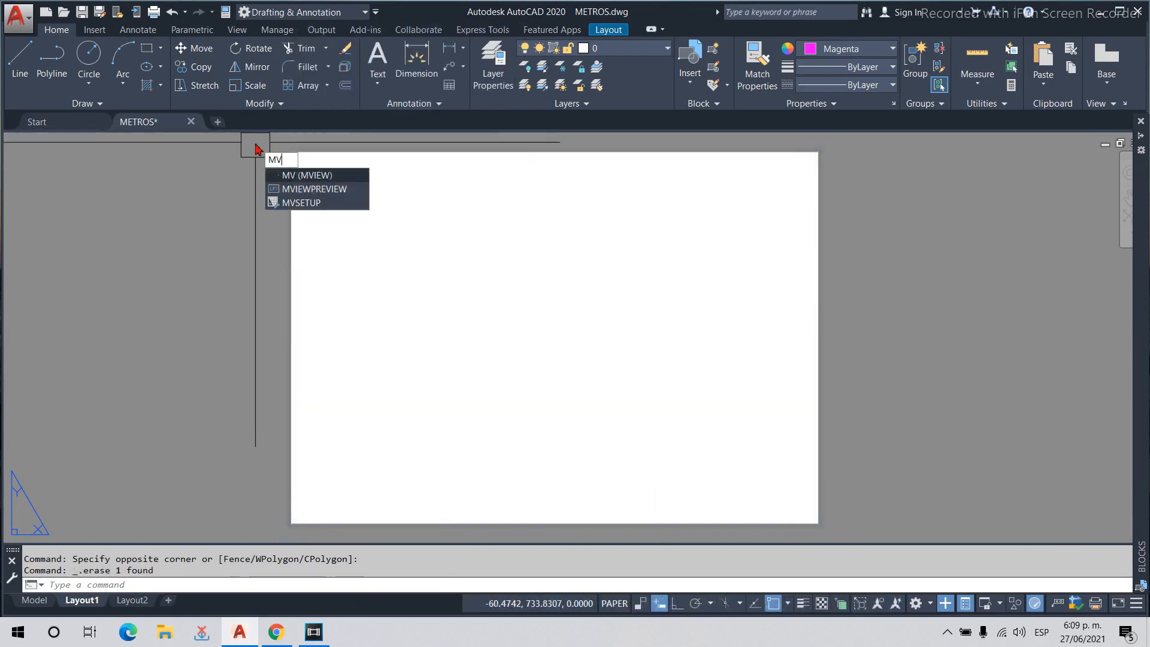
{"action": "key", "text": "Return"}
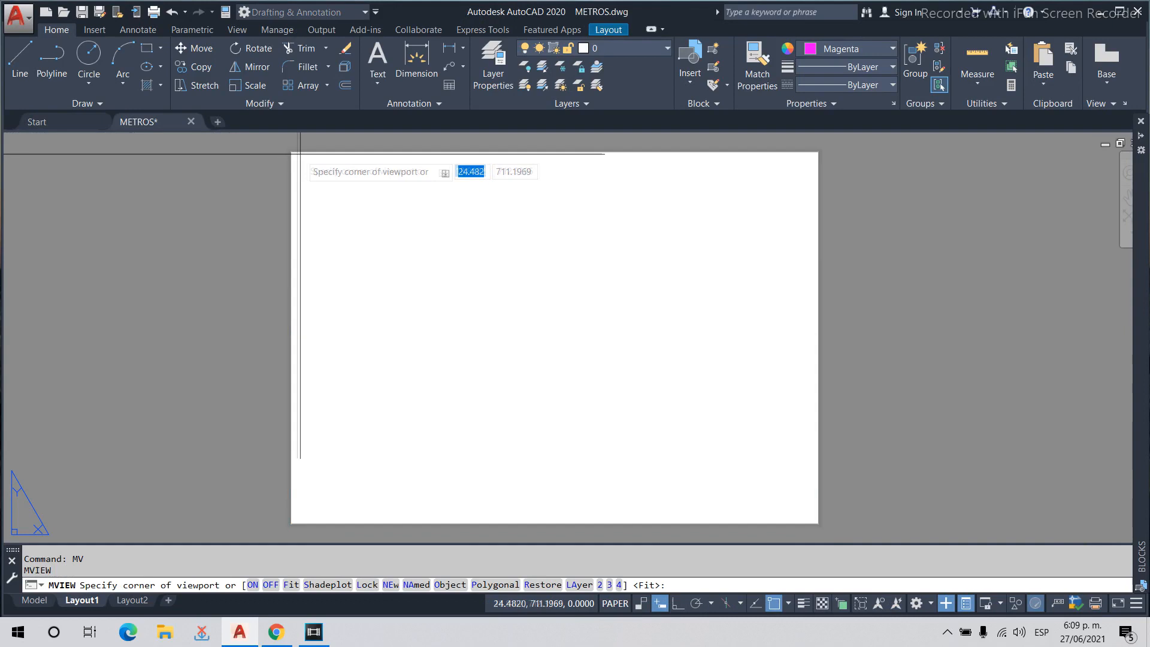
{"action": "left_click", "coordinate": [292, 154]}
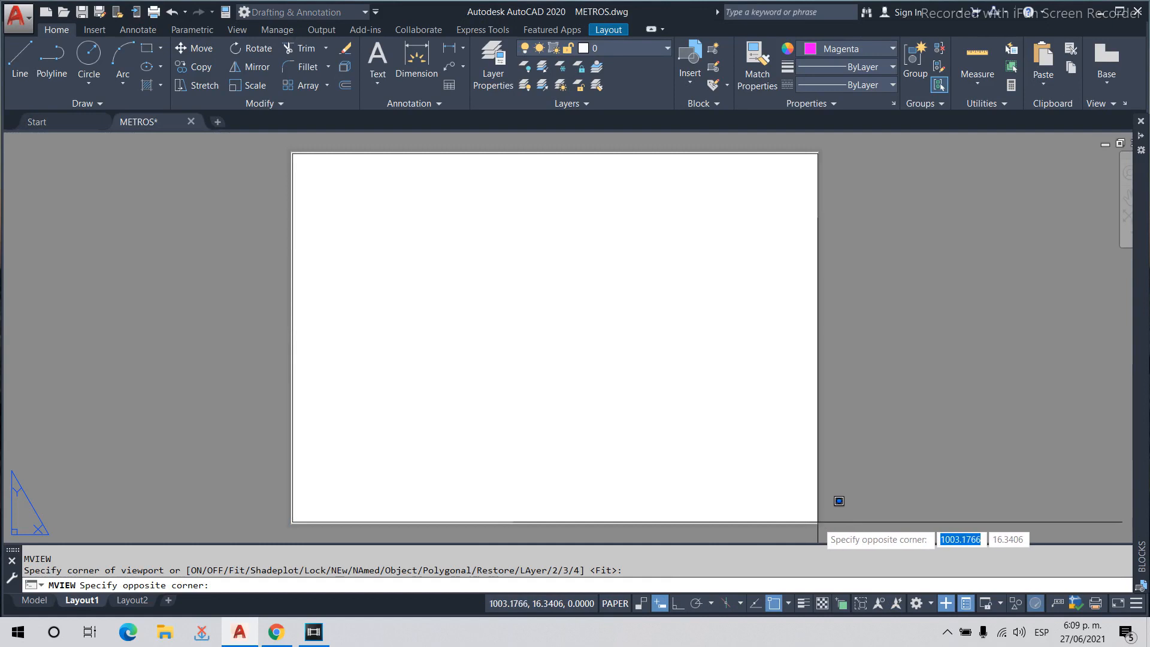
{"action": "left_click", "coordinate": [817, 522]}
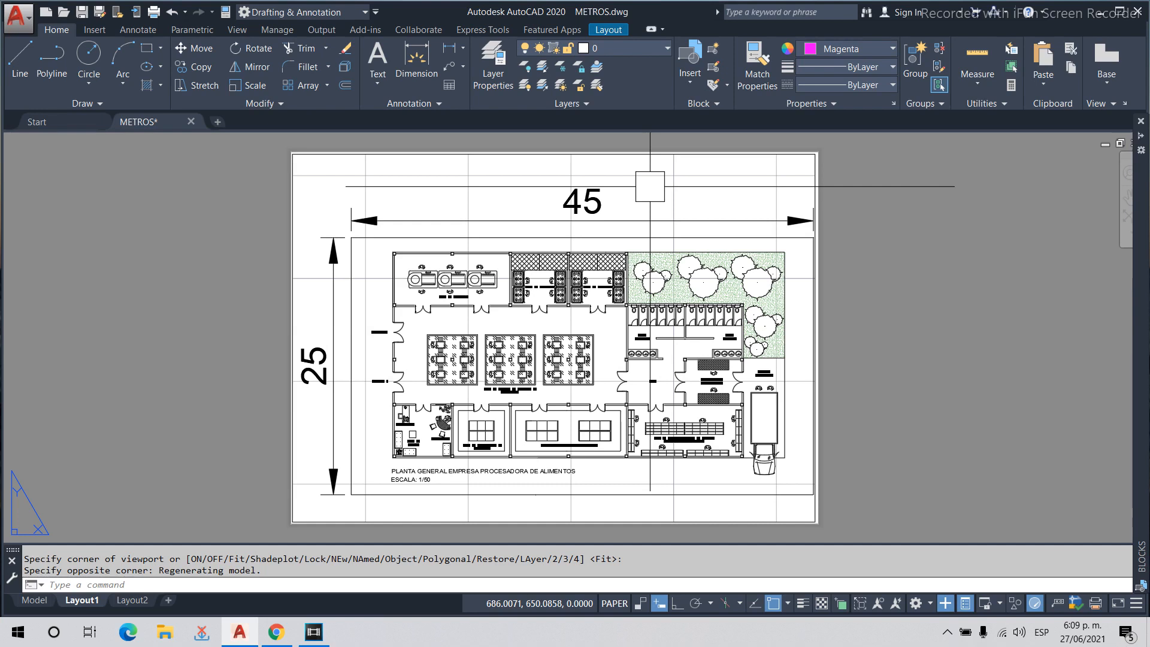
Scale the plan inside the new viewport with a zoom factor of 1000/50XP, shift it within the frame, and return to paper space.
{"action": "double_click", "coordinate": [703, 185]}
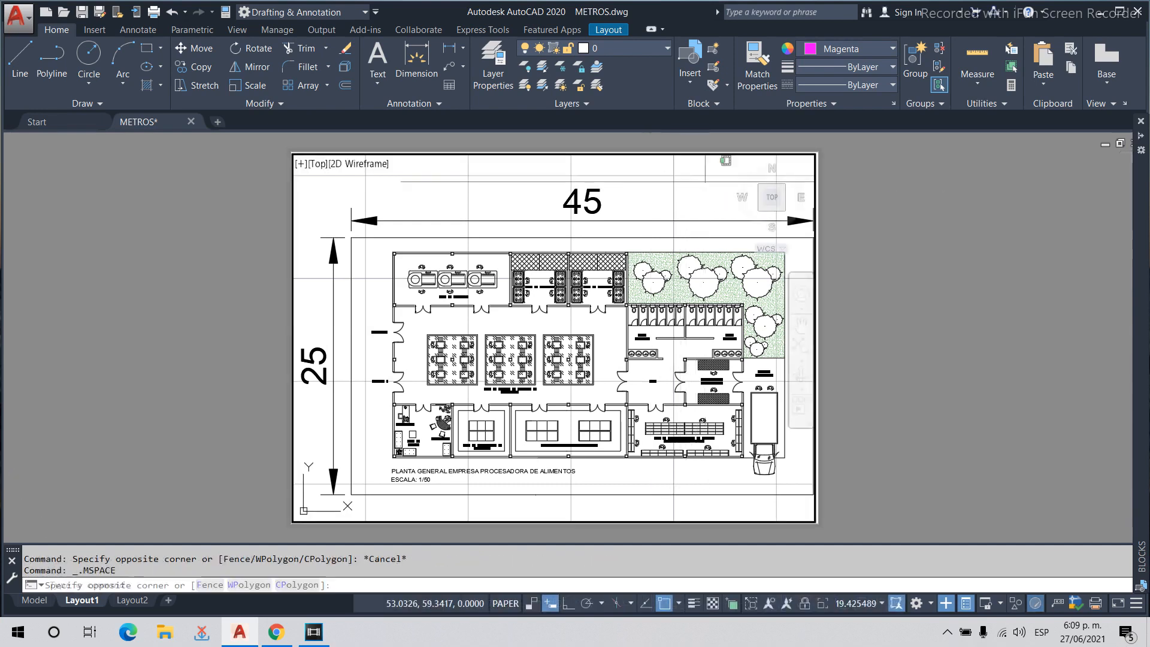
{"action": "key", "text": "Escape"}
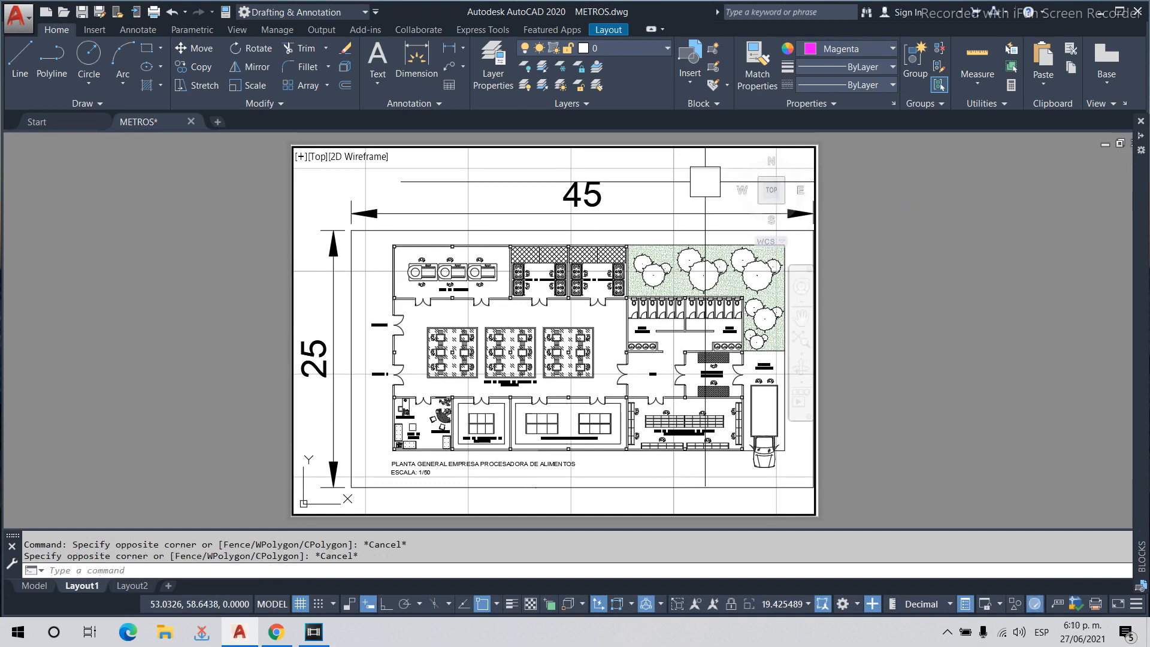
{"action": "type", "text": "z"}
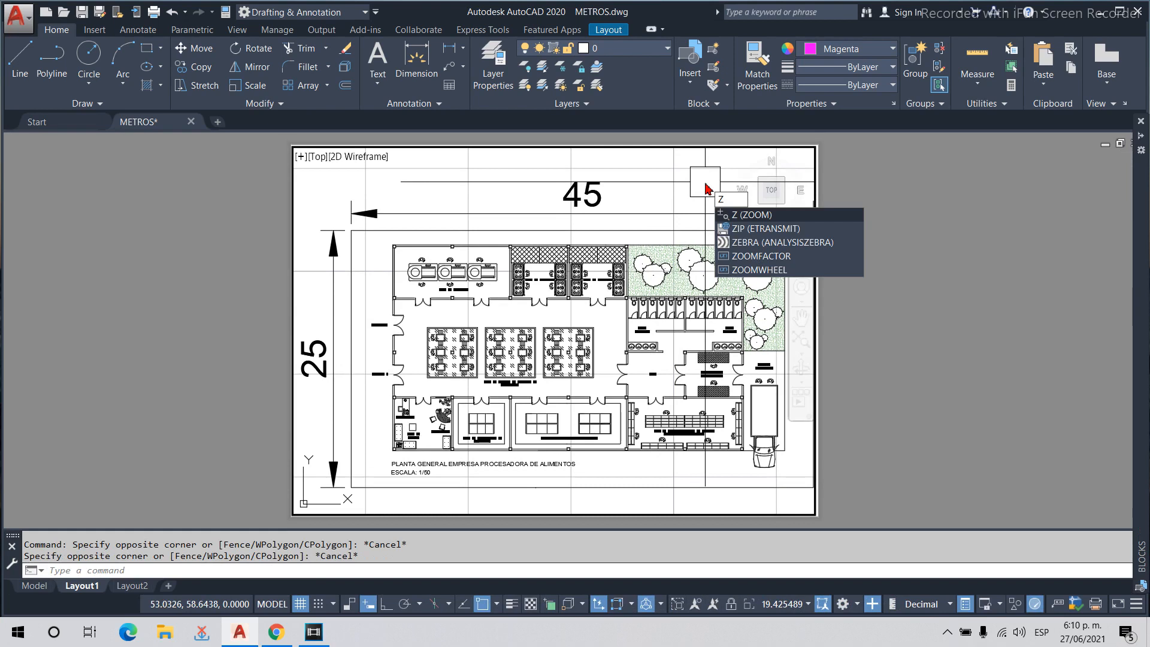
{"action": "key", "text": "Return"}
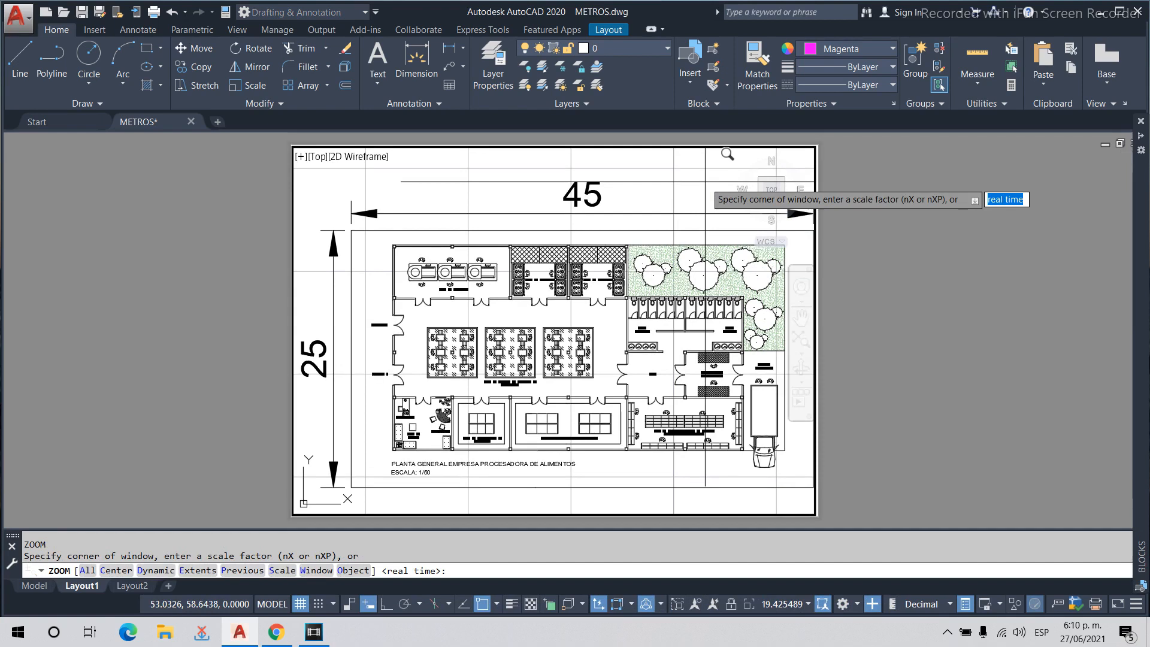
{"action": "type", "text": "1000"}
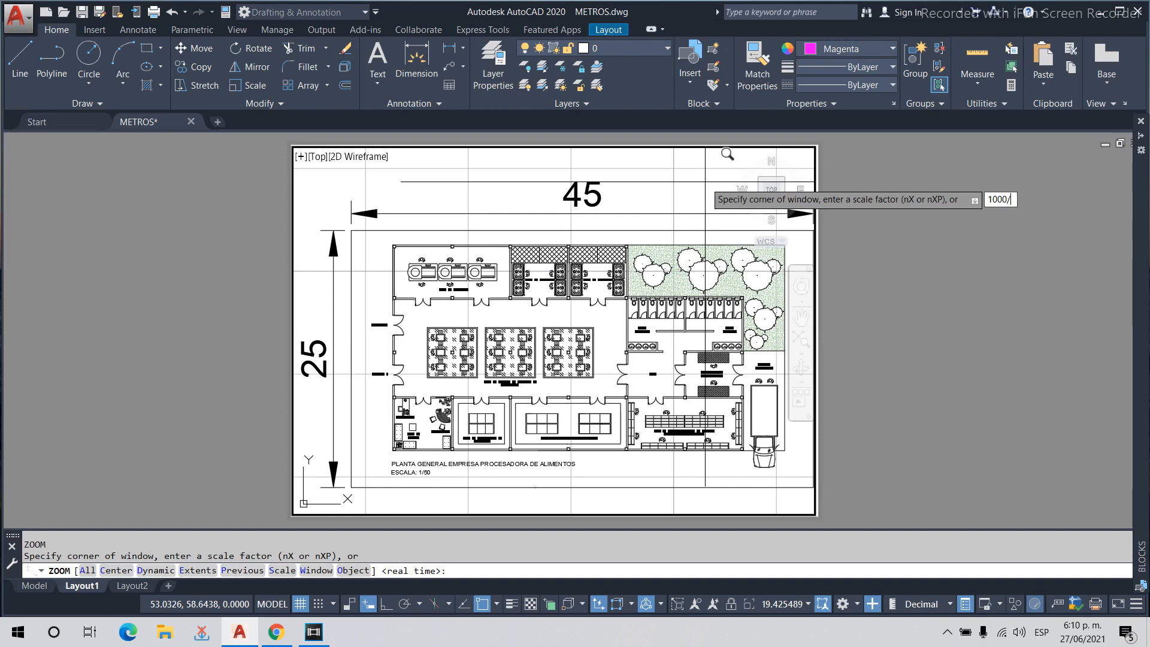
{"action": "type", "text": "/50XP"}
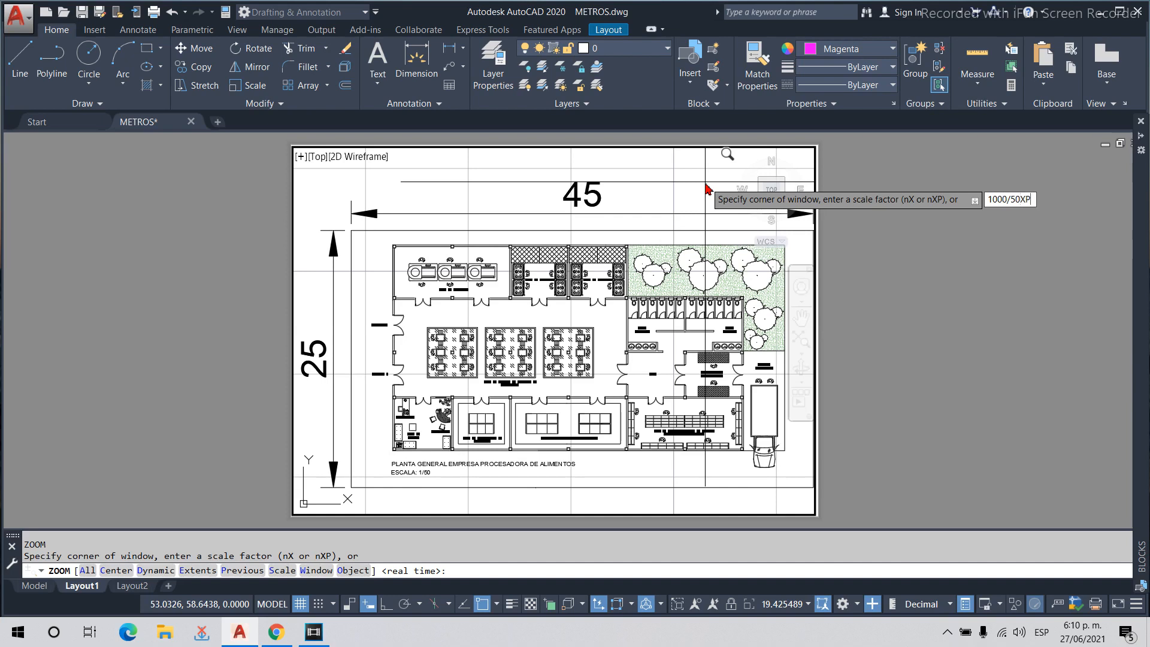
{"action": "key", "text": "Return"}
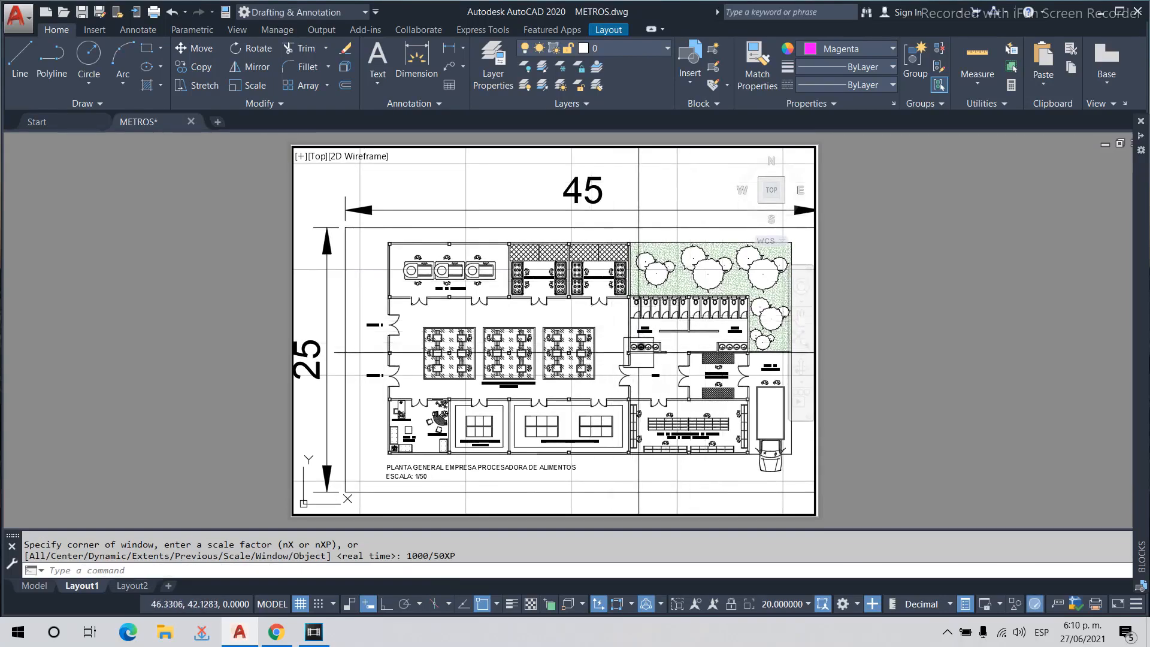
{"action": "middle_click_drag", "start_coordinate": [638, 355], "coordinate": [571, 327]}
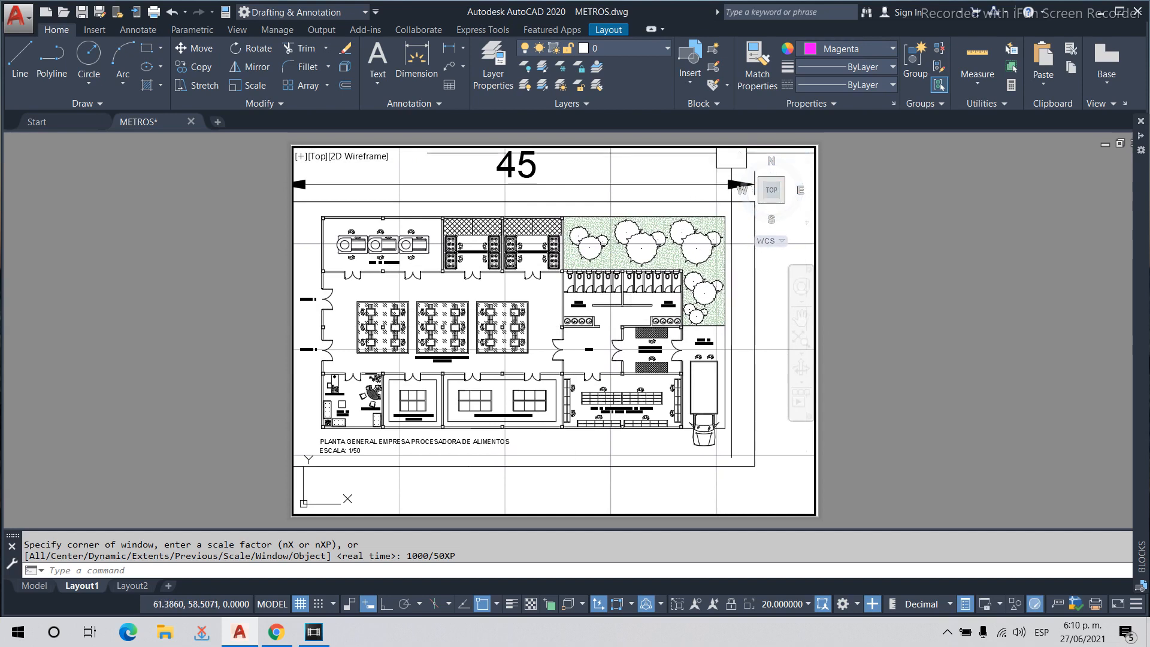
{"action": "double_click", "coordinate": [881, 364]}
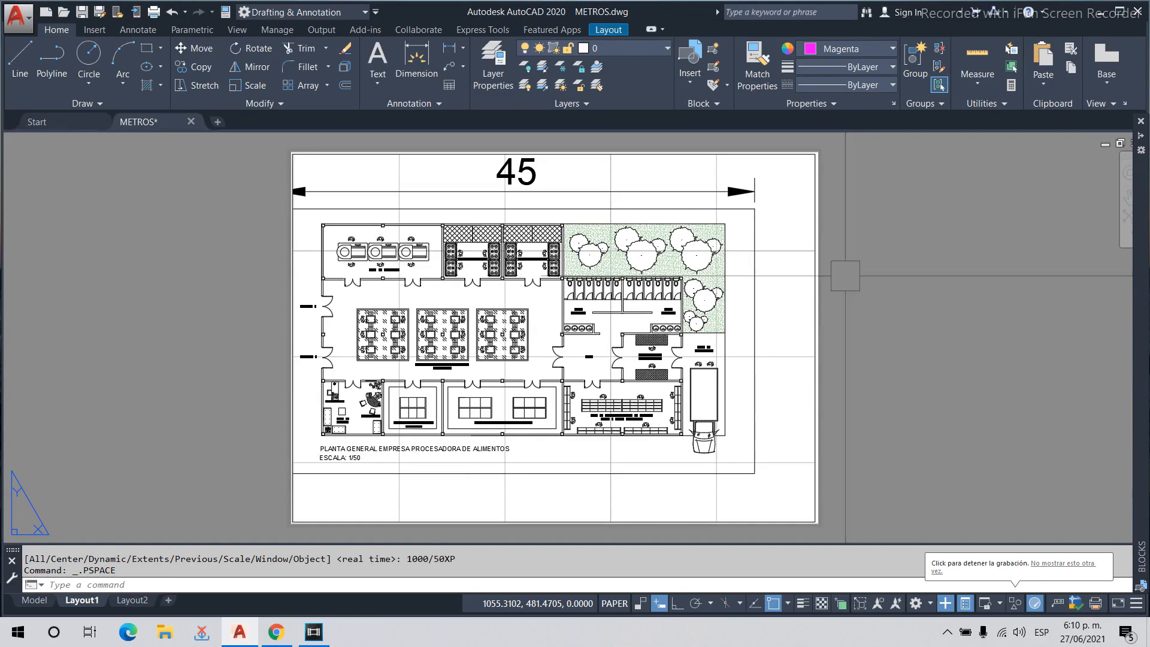
Set Layout1's plot area to a window spanning the viewport frame from corner to corner, and apply the plot settings to the layout.
{"action": "key", "text": "ctrl+p"}
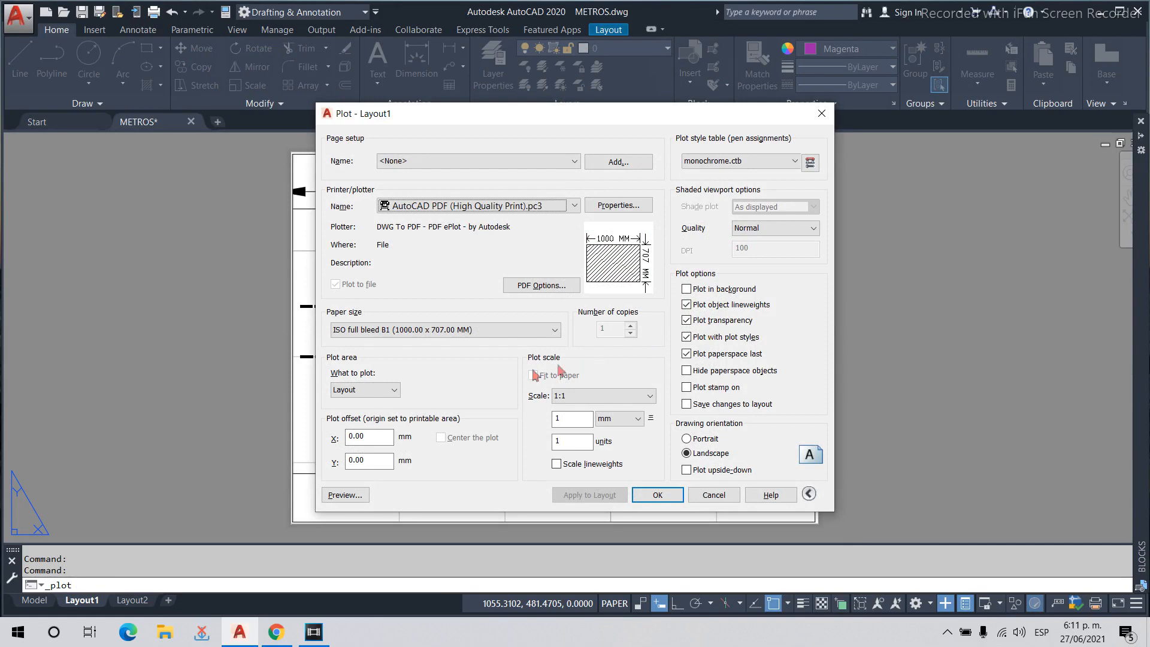
{"action": "left_click", "coordinate": [367, 393]}
{"action": "left_click", "coordinate": [372, 437]}
{"action": "left_click", "coordinate": [460, 390]}
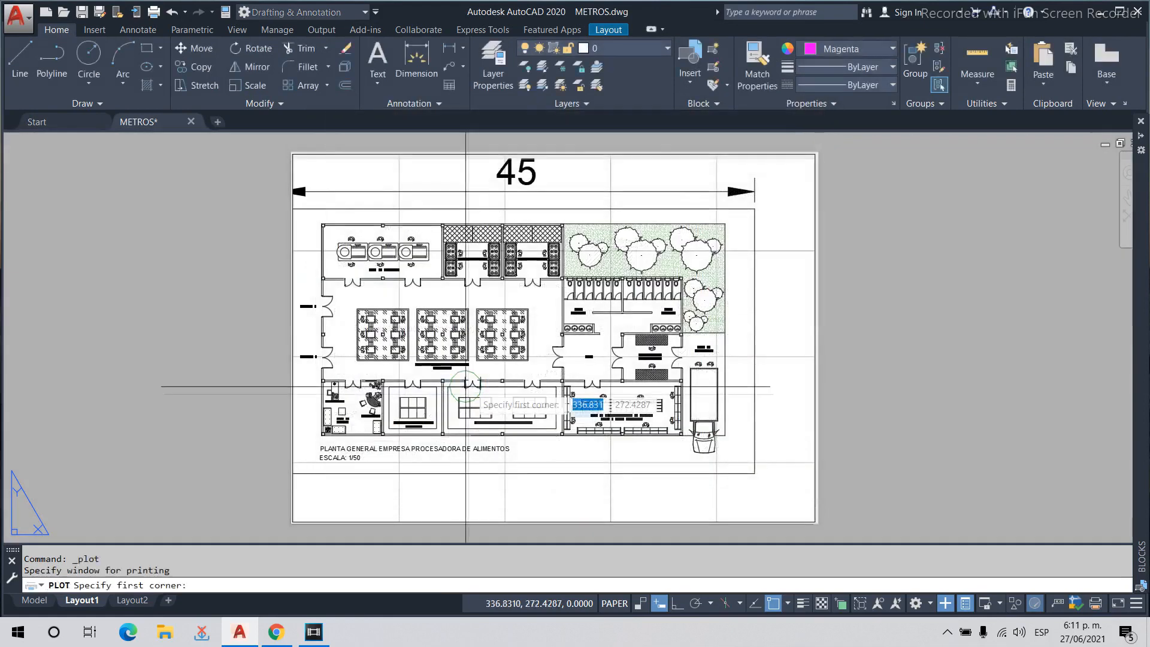
{"action": "left_click", "coordinate": [292, 154]}
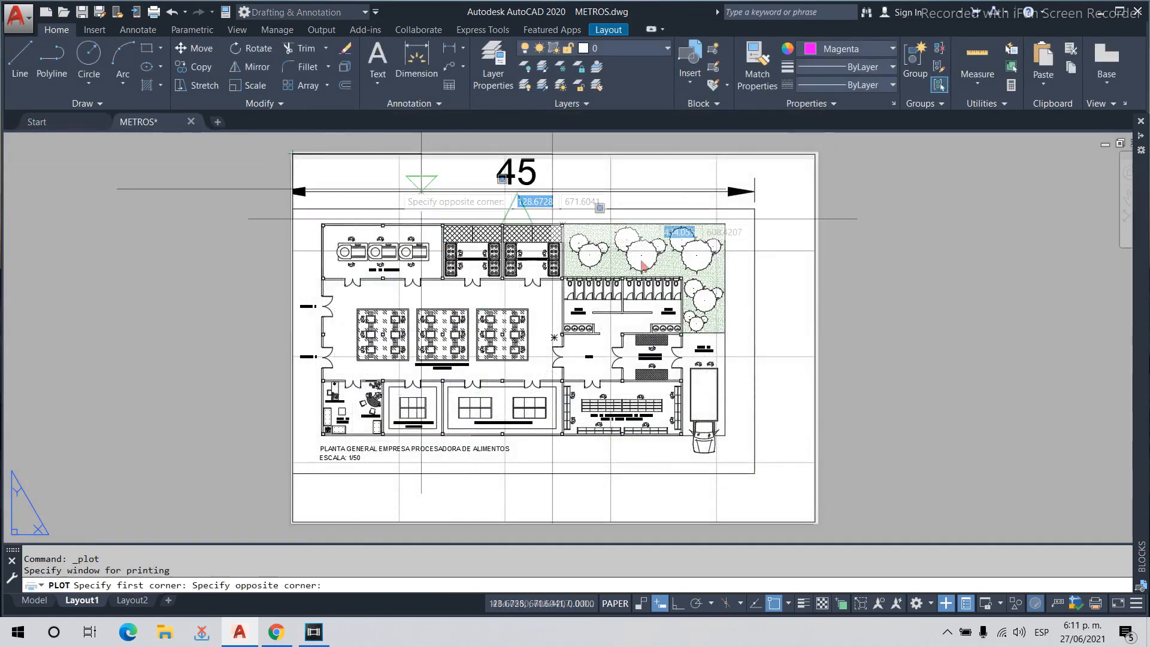
{"action": "left_click", "coordinate": [815, 521]}
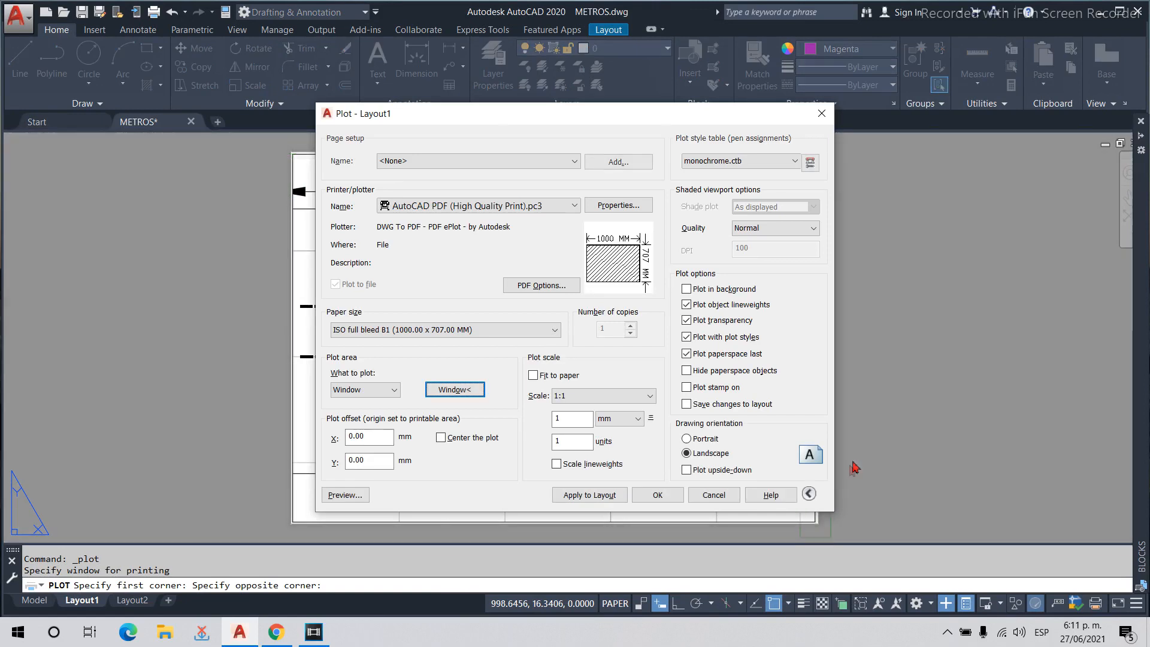
{"action": "left_click", "coordinate": [599, 496]}
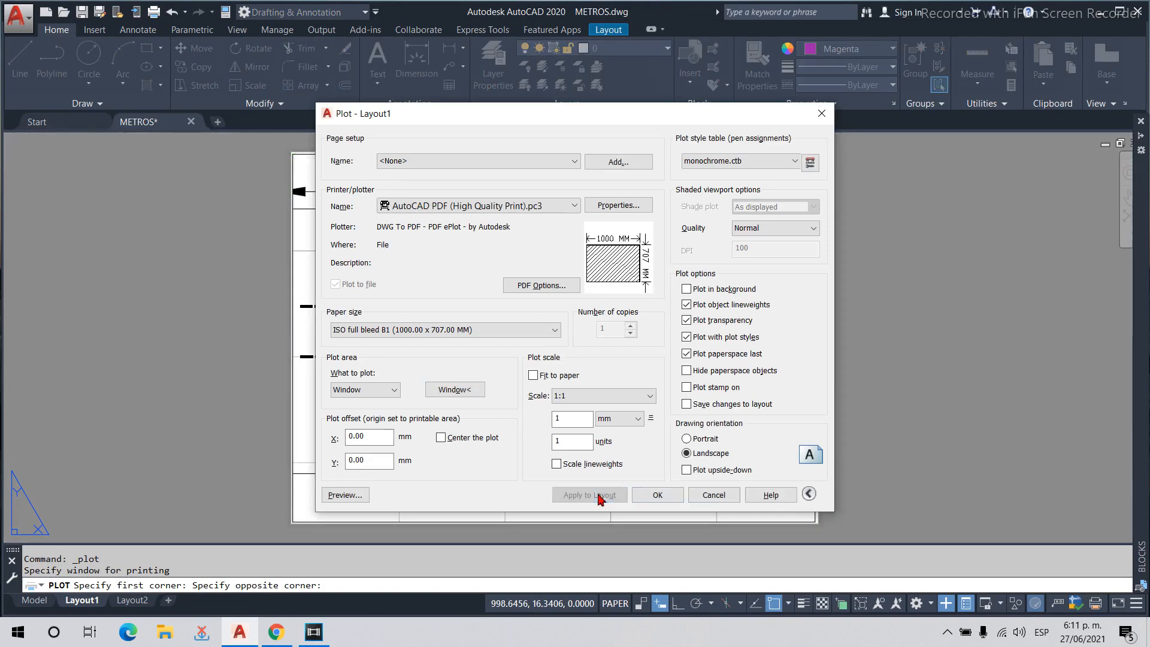
Plot Layout1 to METROS-Layout1.pdf on the desktop, overwriting the existing file, and view the whole sheet in the resulting PDF.
{"action": "left_click", "coordinate": [657, 495]}
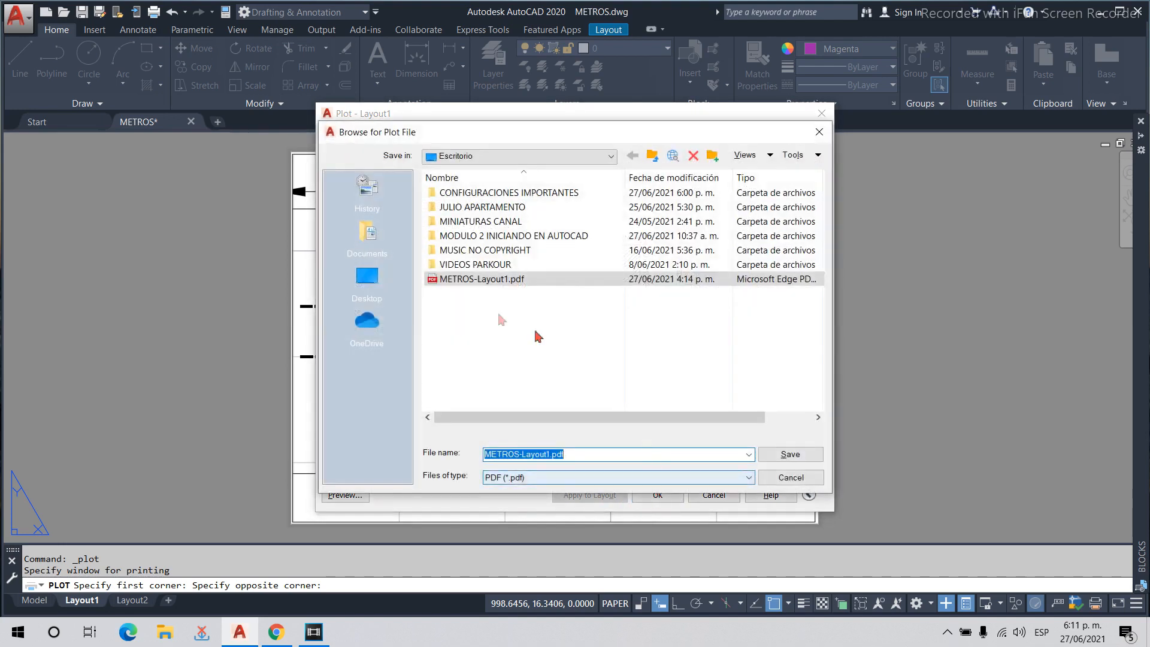
{"action": "left_click", "coordinate": [500, 279]}
{"action": "left_click", "coordinate": [800, 454]}
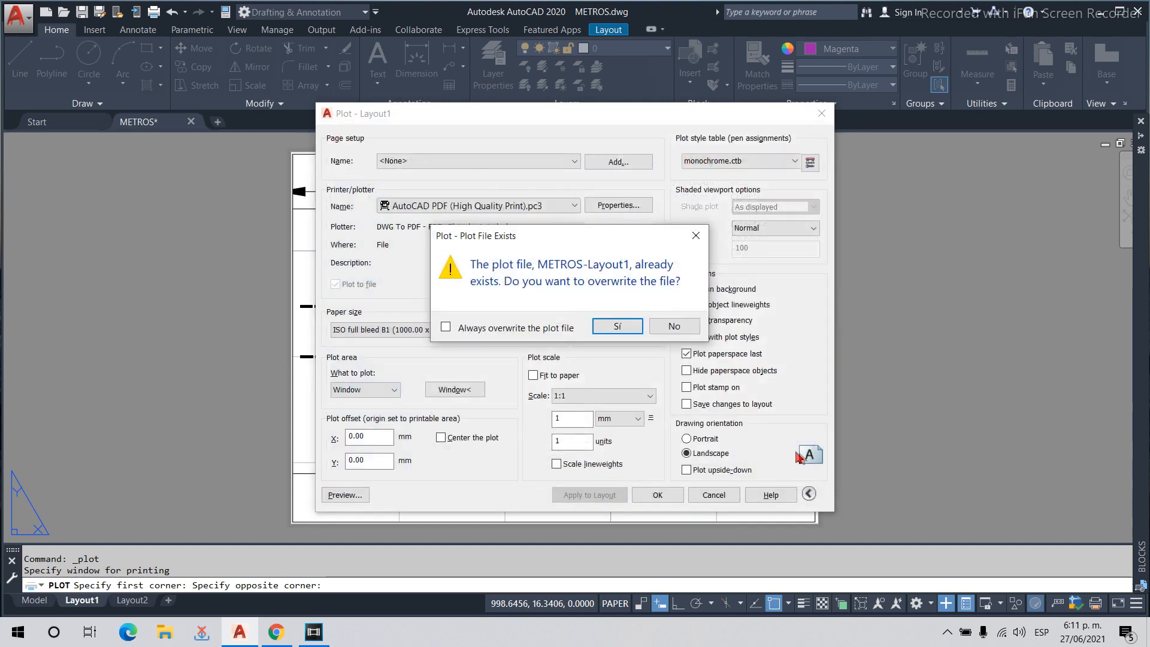
{"action": "left_click", "coordinate": [623, 327]}
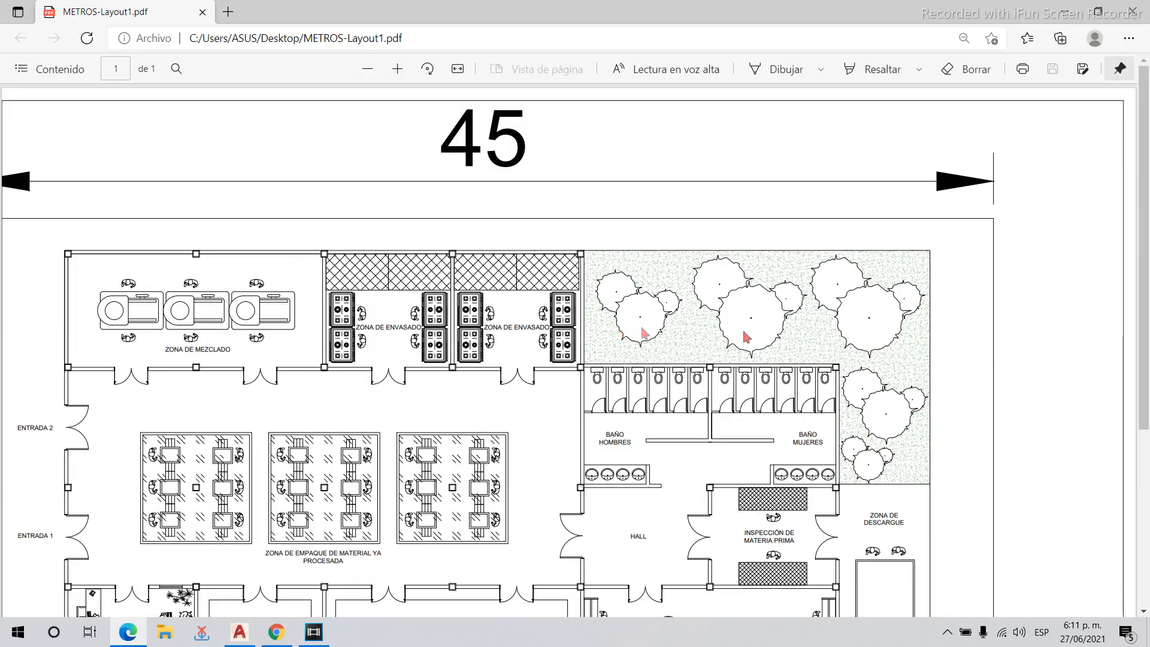
{"action": "scroll", "coordinate": [875, 317], "scroll_direction": "down", "scroll_amount": 1, "text": "ctrl"}
{"action": "scroll", "coordinate": [871, 323], "scroll_direction": "down", "scroll_amount": 1, "text": "ctrl"}
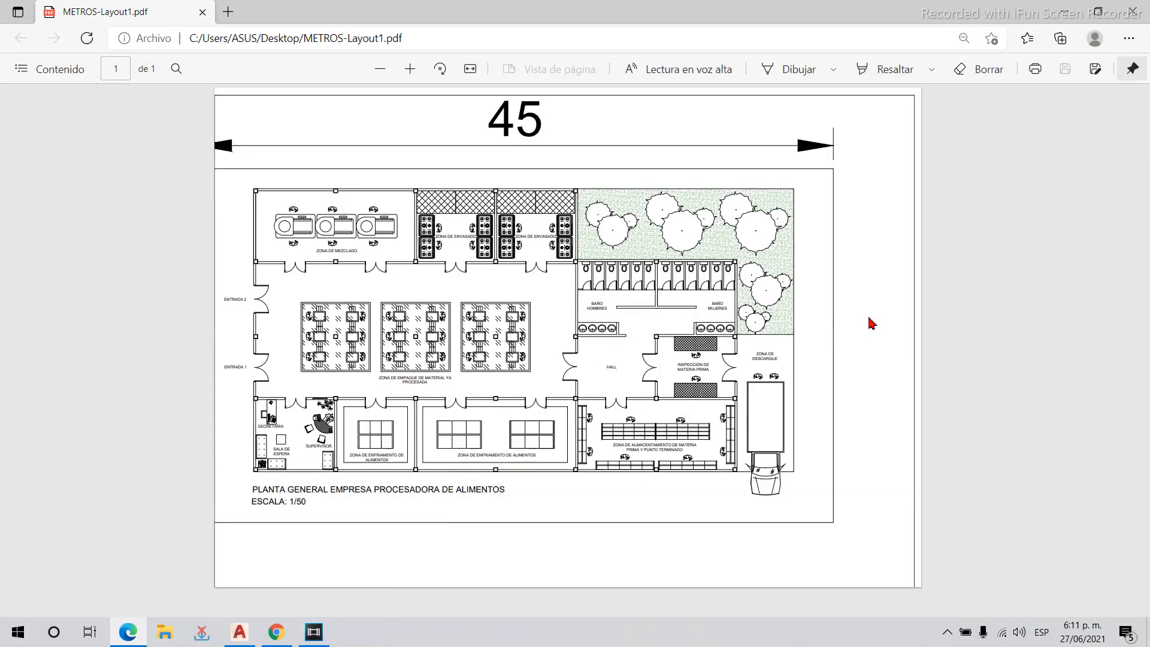